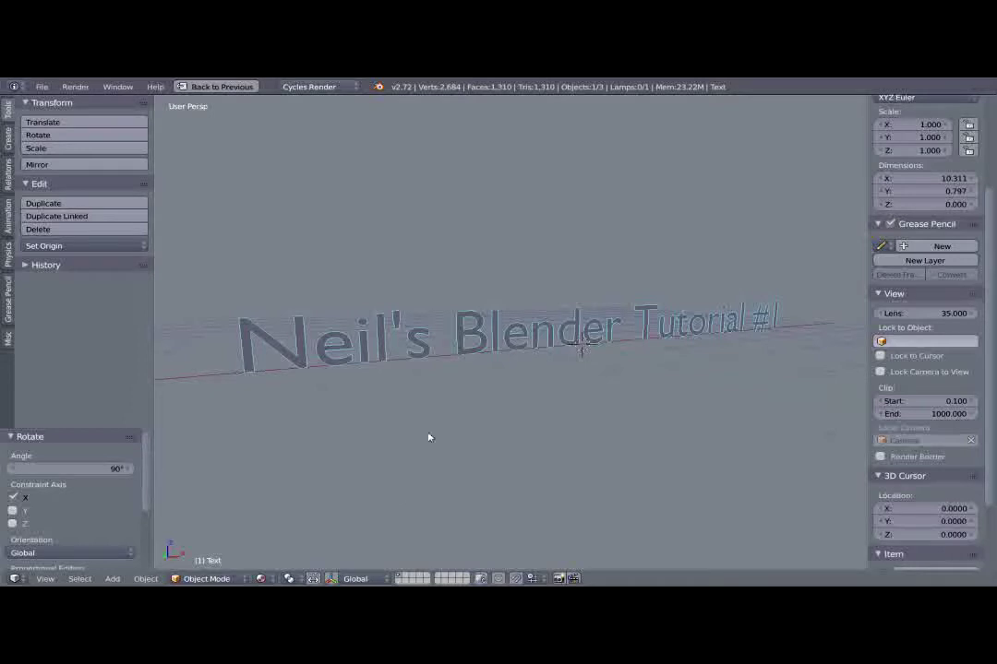
Delete the title text object from the scene.
middle_drag(560, 369, 593, 332)
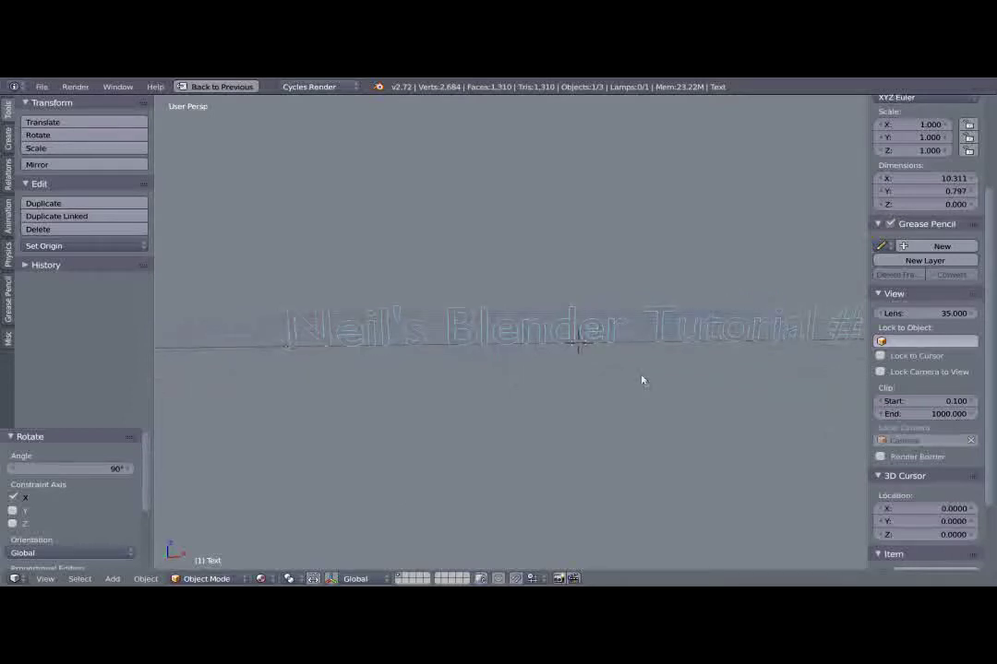
middle_drag(673, 357, 618, 356)
key(x)
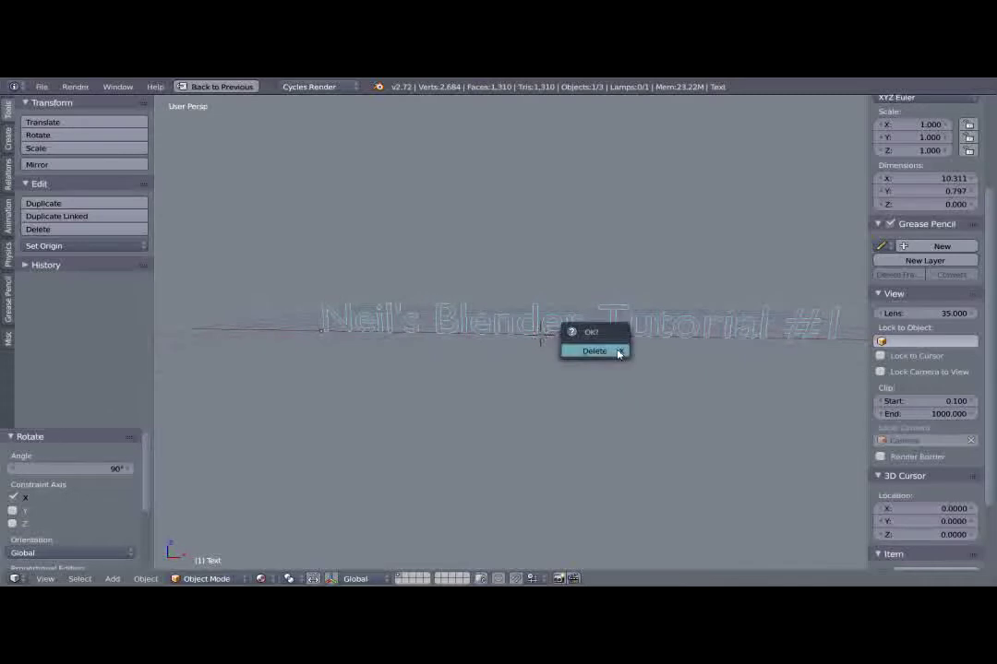
click(595, 351)
Start an Images as Planes import and show the BuildingTextures folder's files as thumbnails.
mouse_move(565, 395)
middle_down()
mouse_move(582, 398)
mouse_move(569, 410)
middle_up()
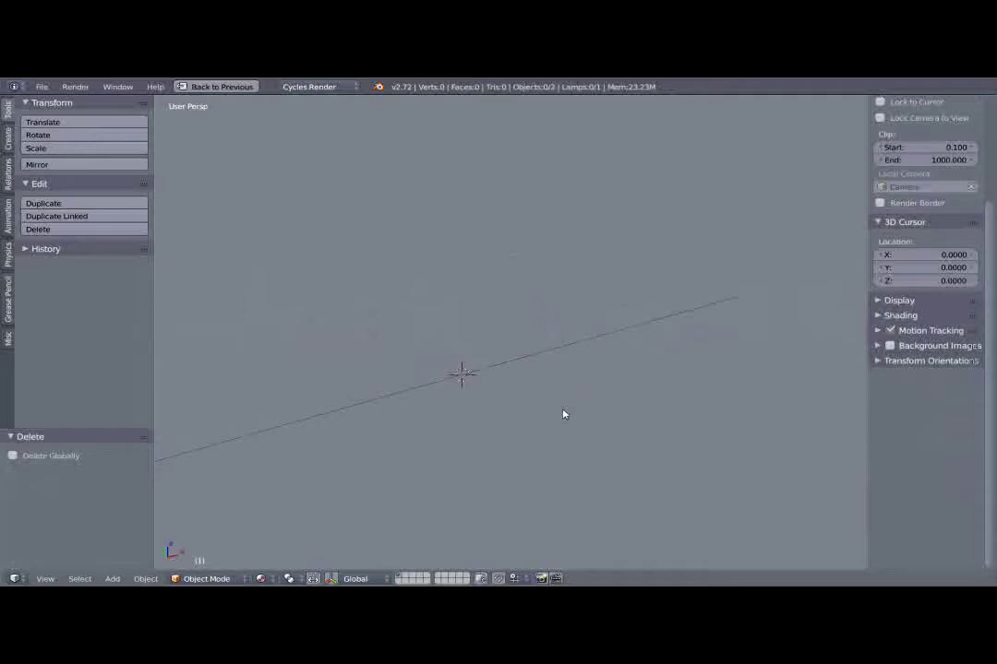
middle_drag(632, 397, 583, 390)
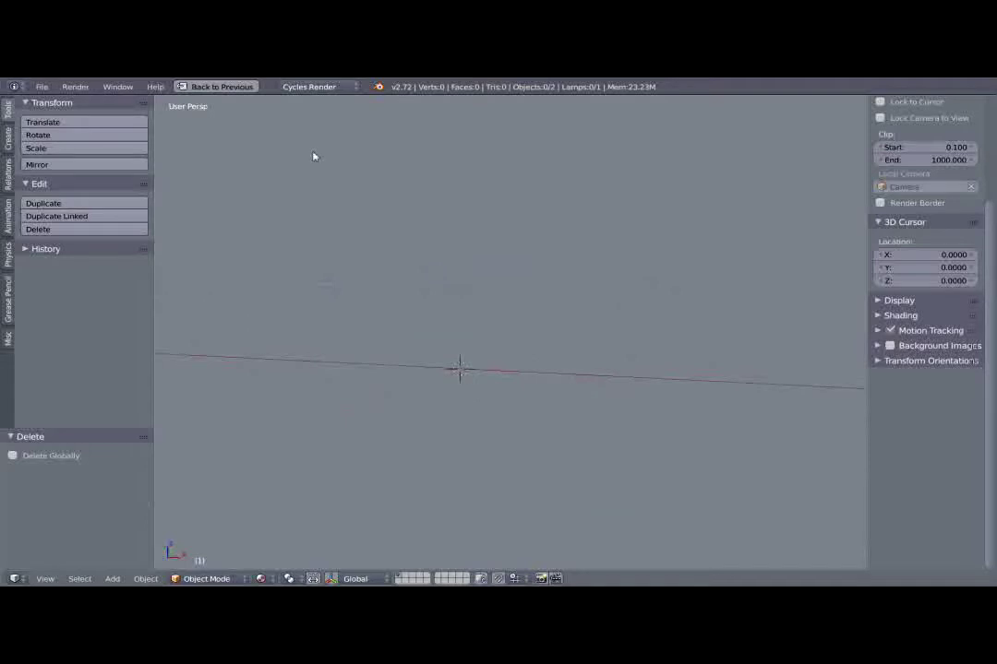
click(43, 86)
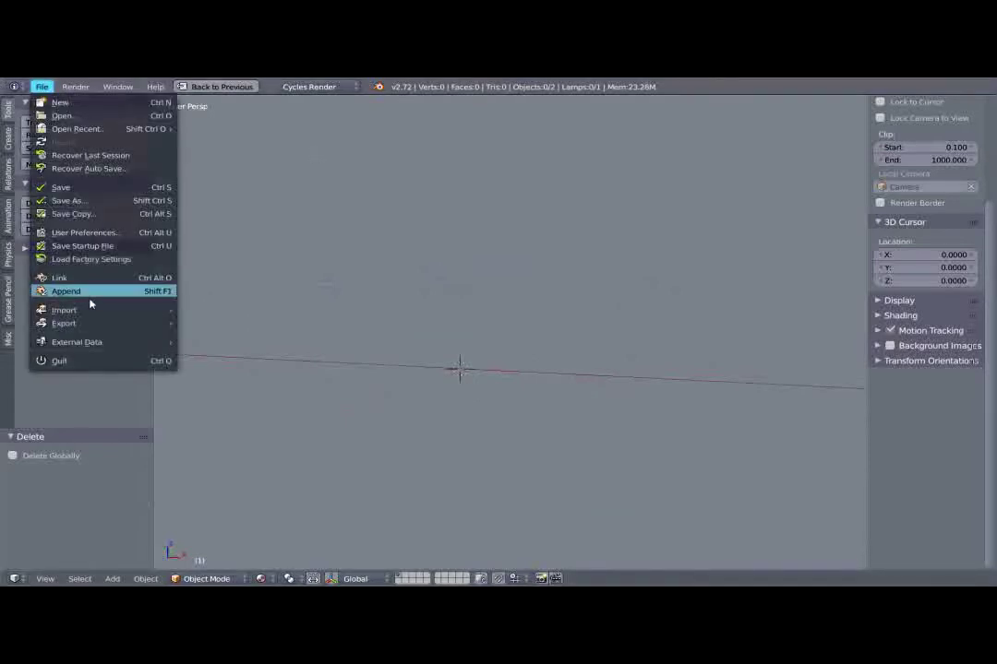
mouse_move(89, 311)
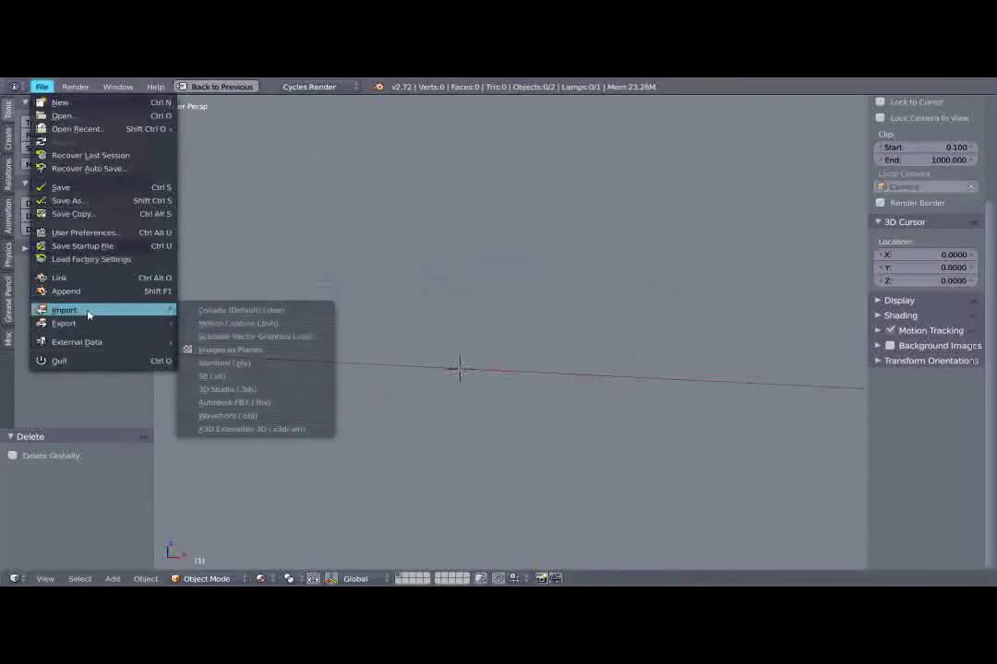
click(267, 352)
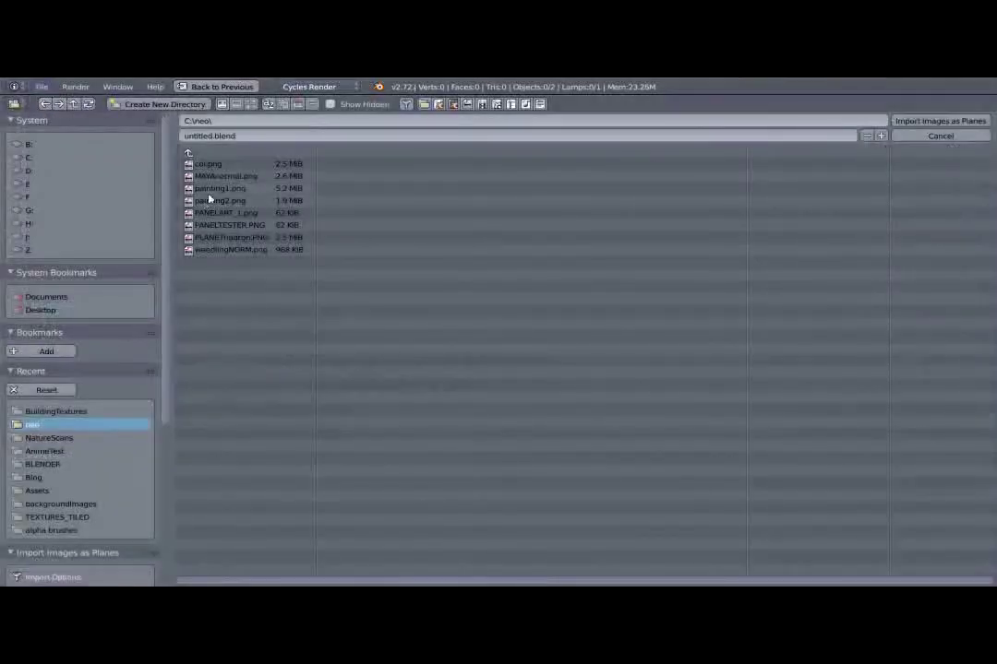
click(53, 411)
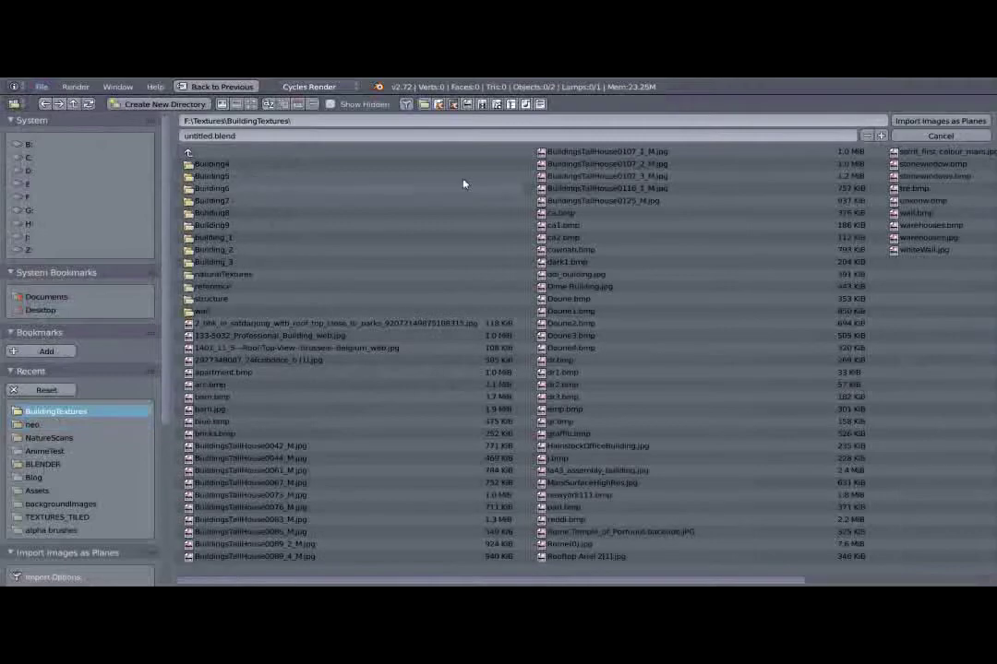
click(267, 104)
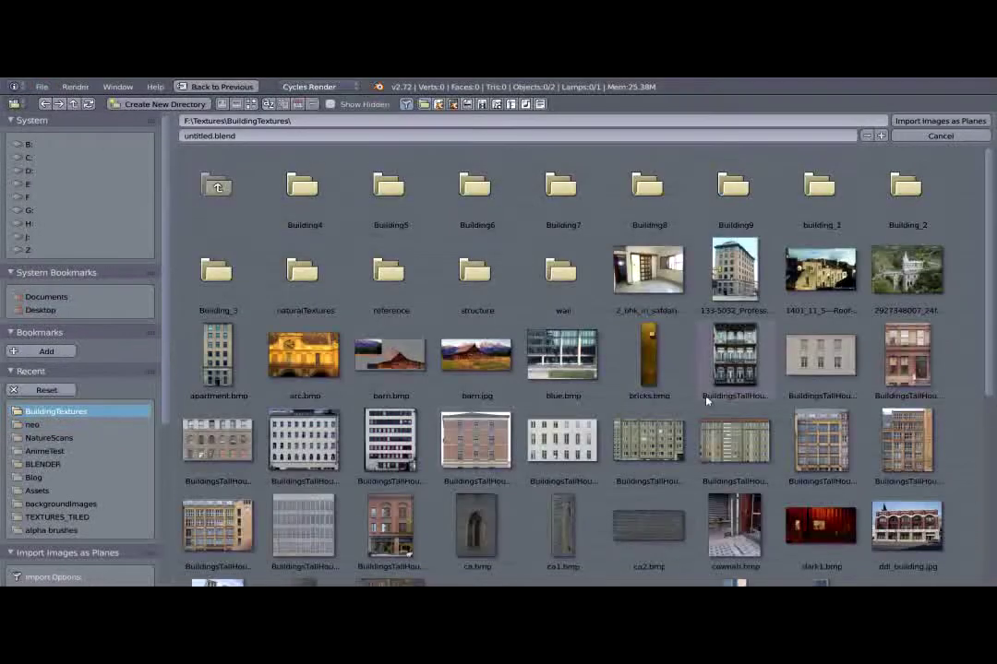
Choose apartment.bmp from the building textures and import it as a plane.
scroll(706, 401, down, 2)
scroll(706, 401, down, 5)
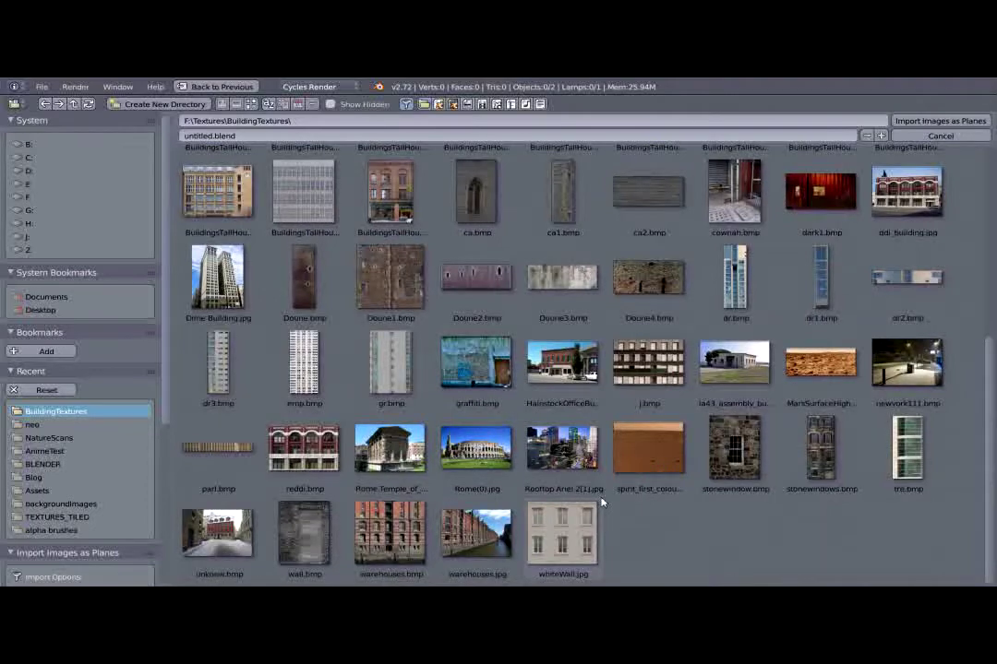
scroll(601, 503, up, 5)
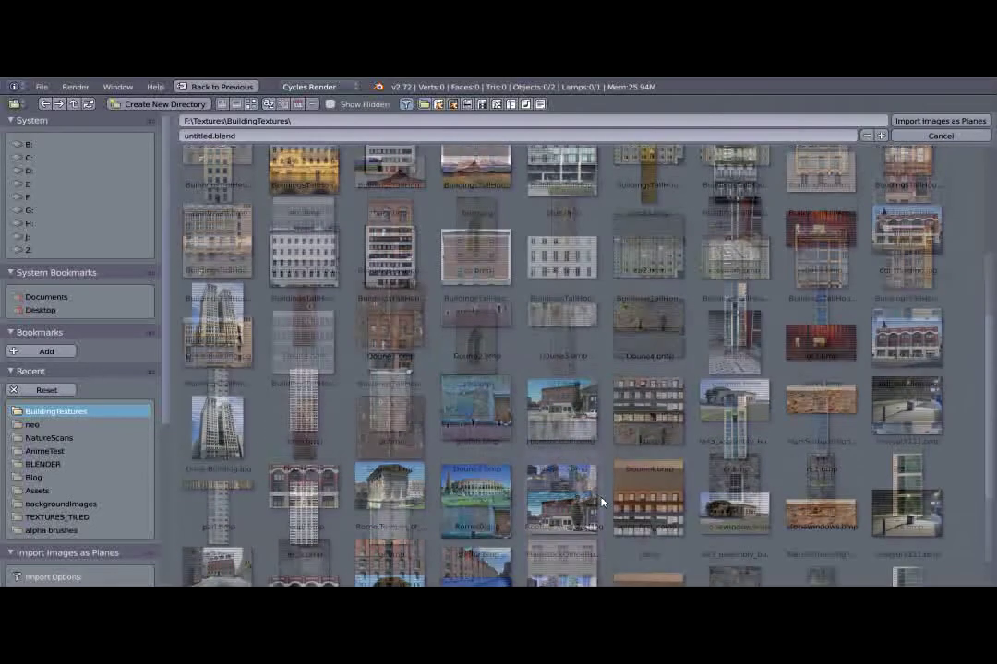
scroll(601, 503, up, 4)
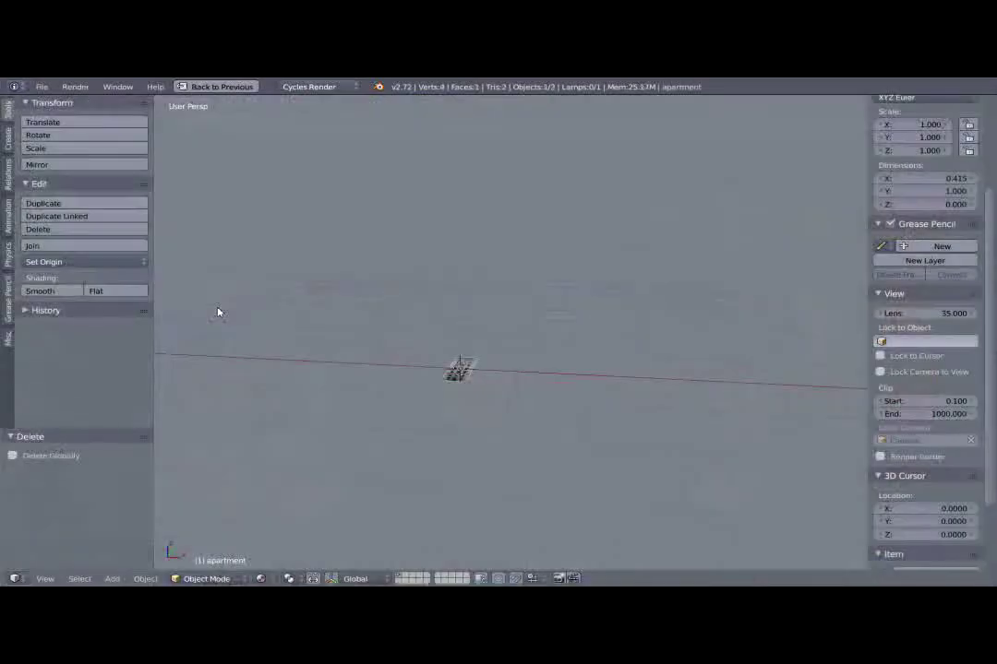
Rotate the apartment plane 90° about the X axis so it stands upright.
mouse_move(516, 344)
middle_down()
mouse_move(466, 369)
mouse_move(492, 377)
mouse_move(454, 478)
mouse_move(443, 415)
mouse_move(451, 353)
mouse_move(465, 341)
mouse_move(536, 372)
mouse_move(555, 404)
mouse_move(456, 401)
mouse_move(516, 391)
mouse_move(524, 341)
middle_up()
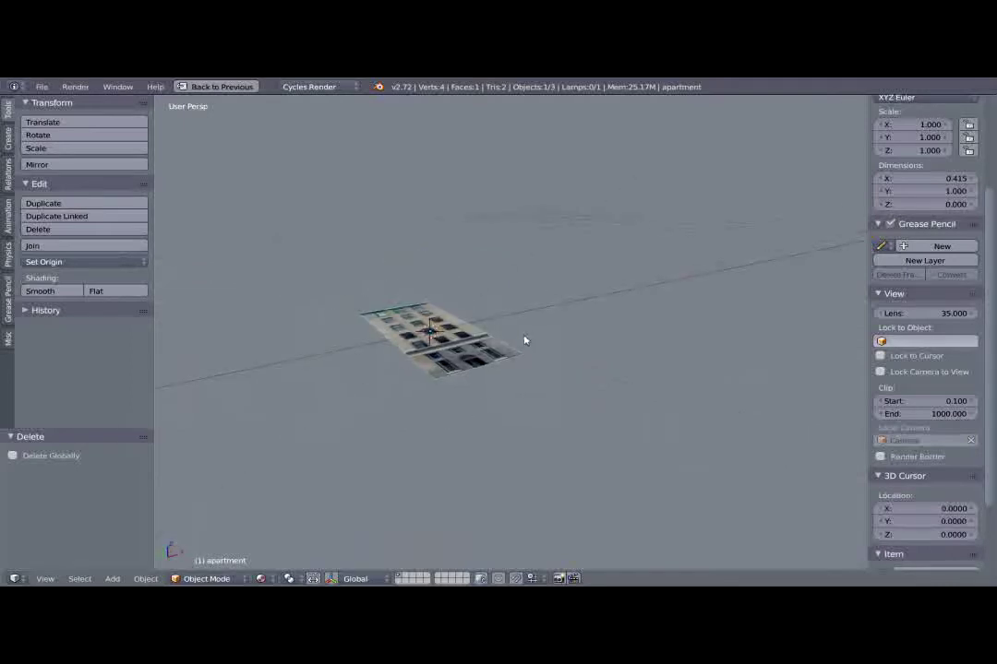
key(r)
key(x)
key(9)
key(0)
key(Return)
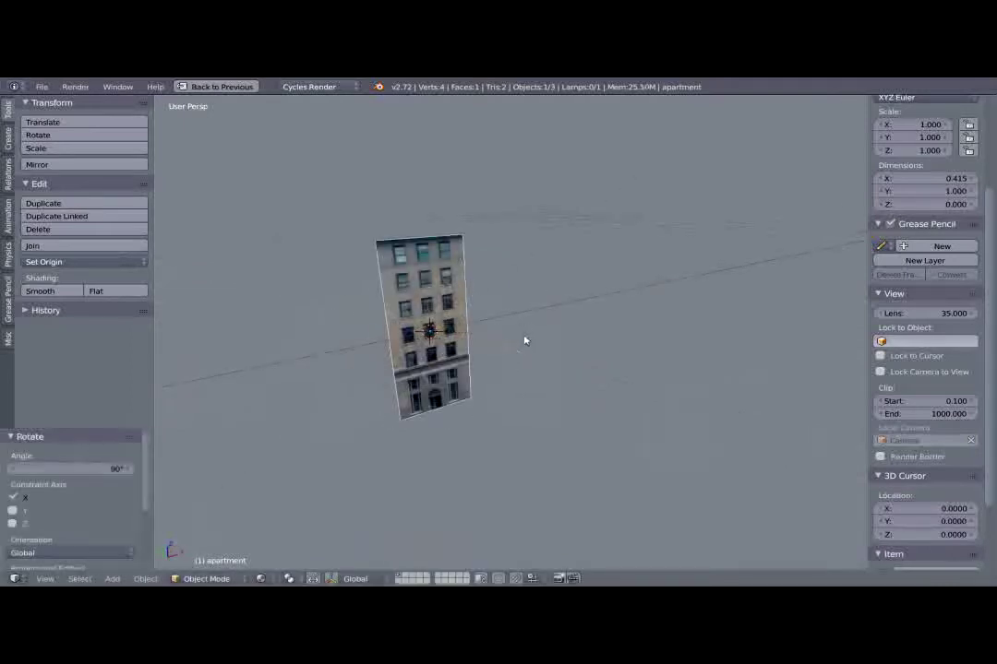
Scale the apartment plane up uniformly to about 4.196 in the front orthographic view.
key(grave)
key(KP_1)
scroll(574, 401, down, 4)
shift+middle_drag(576, 403, 509, 308)
scroll(522, 300, up, 3)
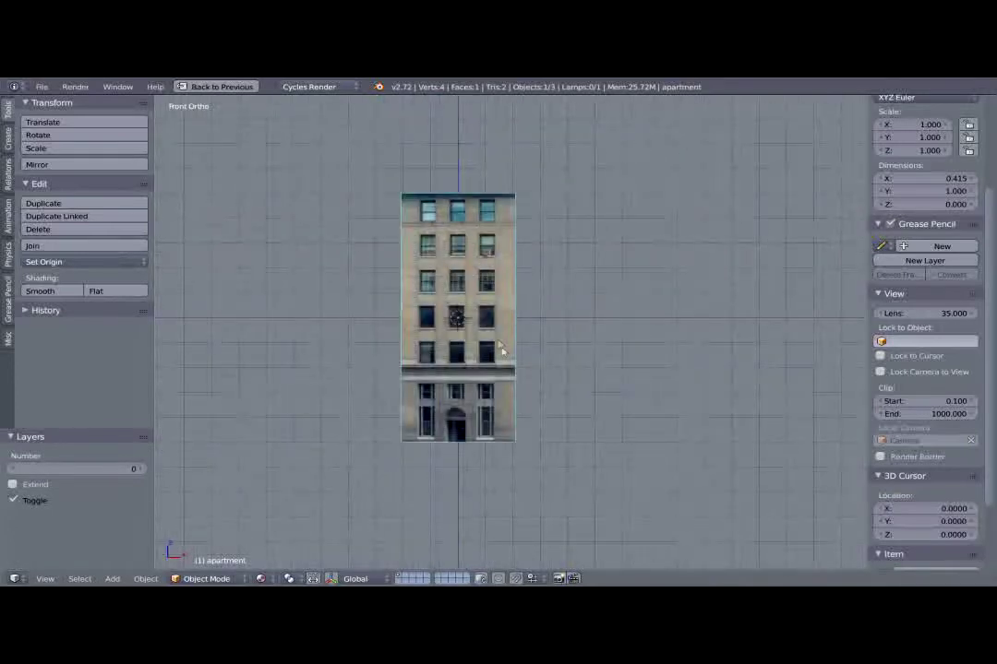
scroll(511, 394, down, 3)
key(s)
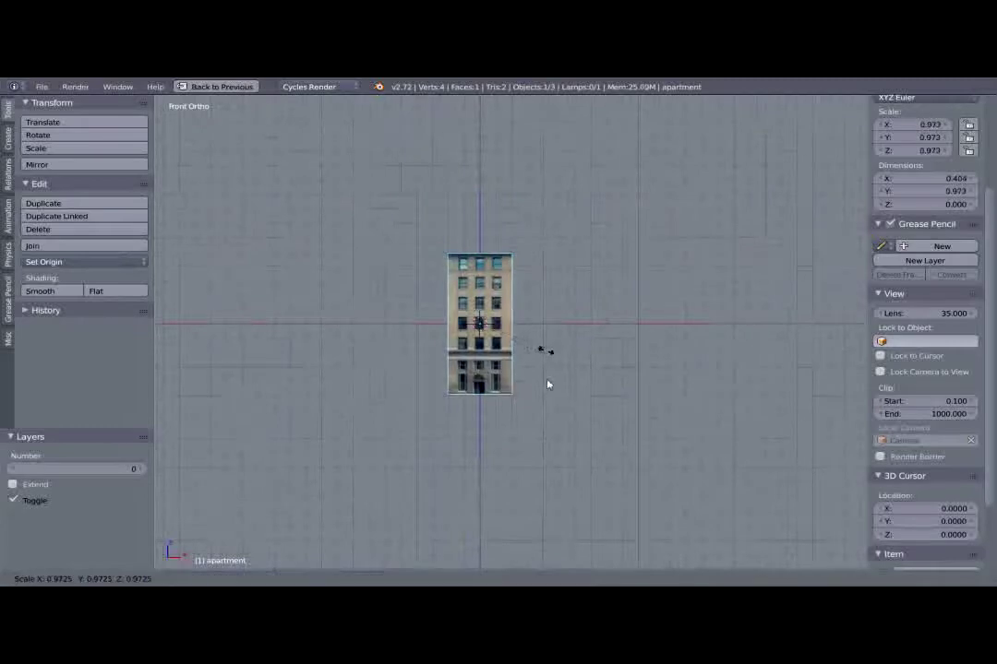
click(701, 473)
Move the apartment plane up about 2.099 units along Z so its base sits on the ground line.
key(g)
key(z)
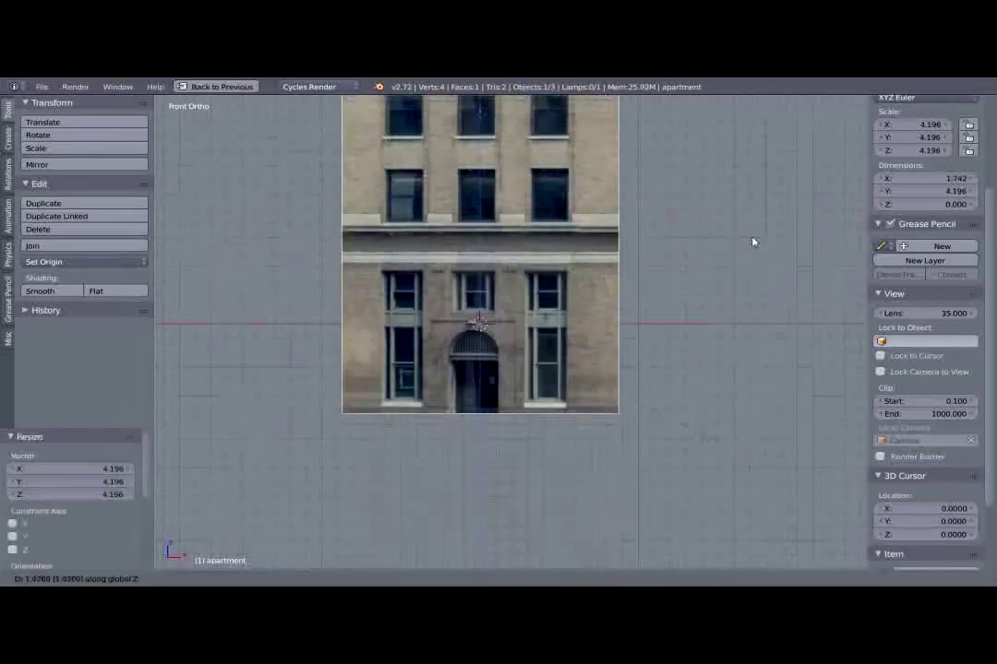
click(736, 171)
View the whole facade in perspective and enter Edit Mode on the apartment plane.
shift+middle_drag(646, 200, 625, 369)
scroll(625, 369, down, 3)
shift+middle_drag(545, 266, 509, 373)
middle_drag(492, 327, 434, 314)
scroll(433, 314, up, 4)
middle_drag(443, 374, 480, 274)
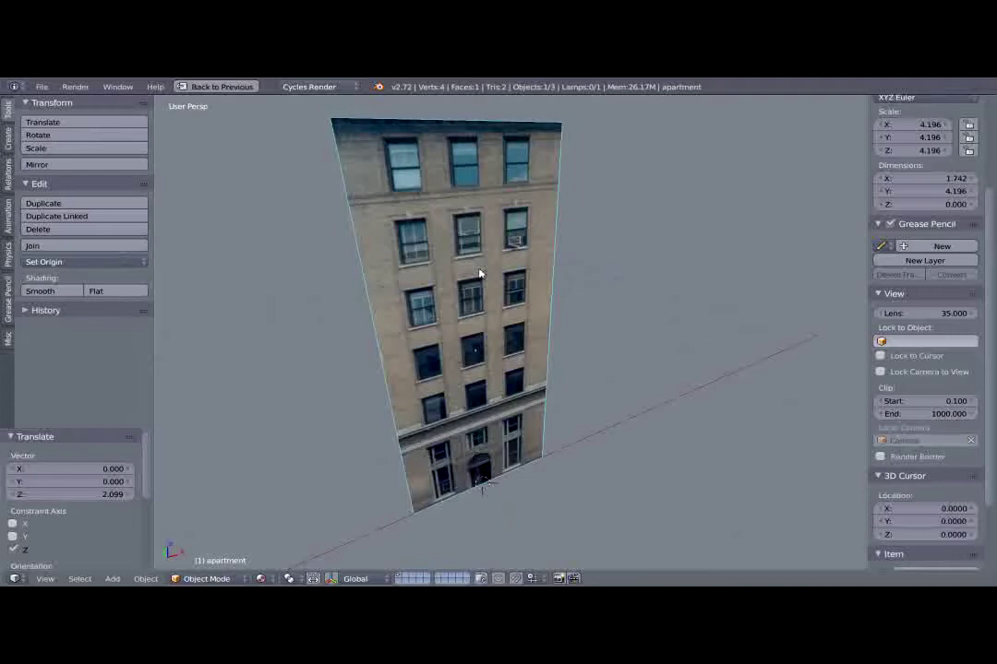
scroll(455, 300, up, 2)
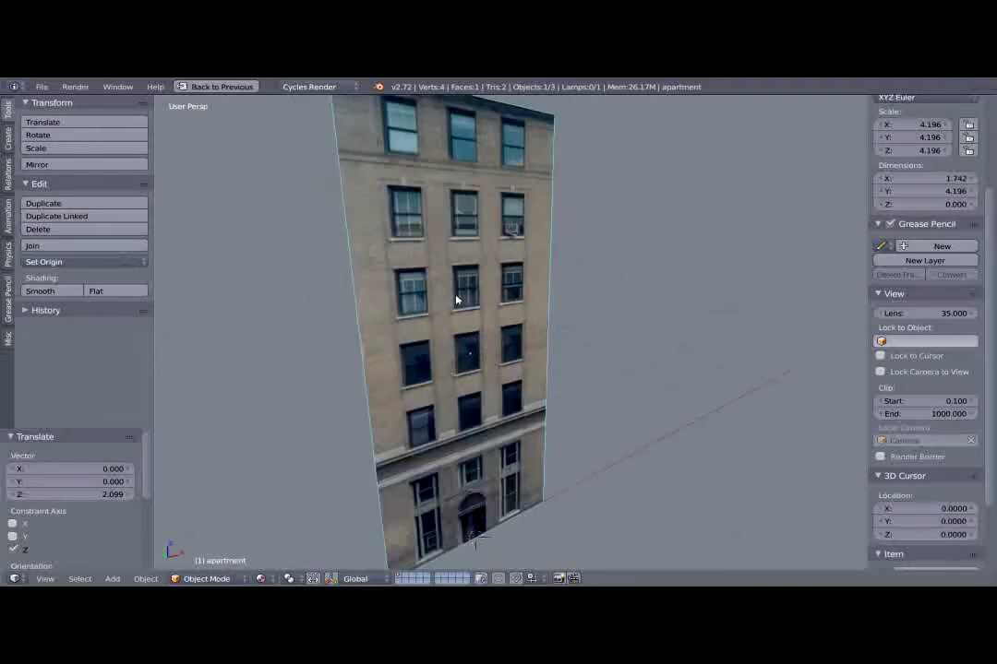
key(Tab)
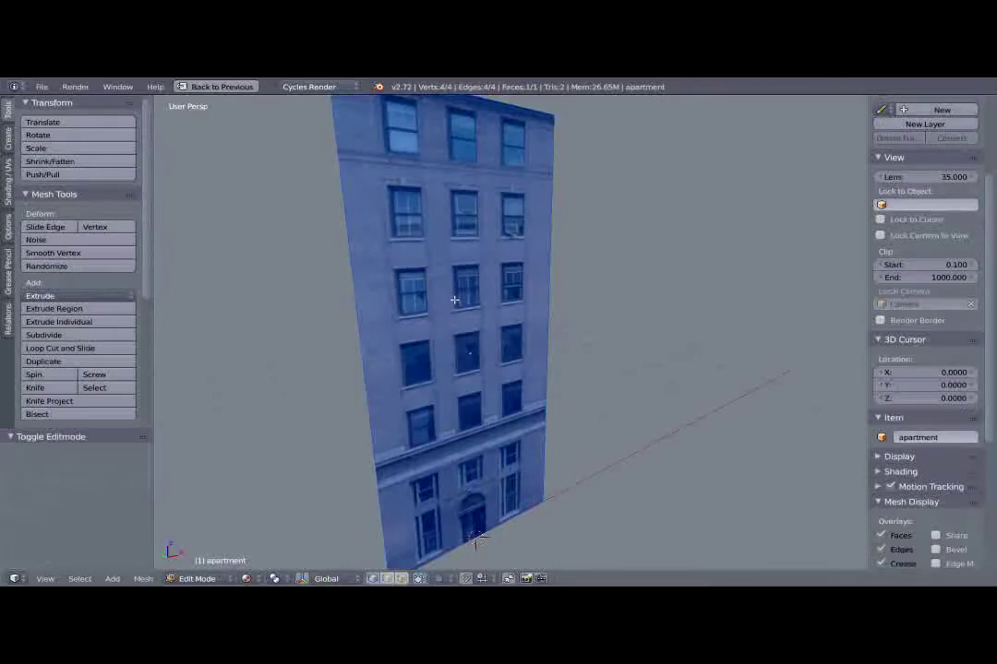
Try a horizontal loop cut across the facade, check how sliding affects the texture, and undo the cut.
key(ctrl+r)
click(365, 318)
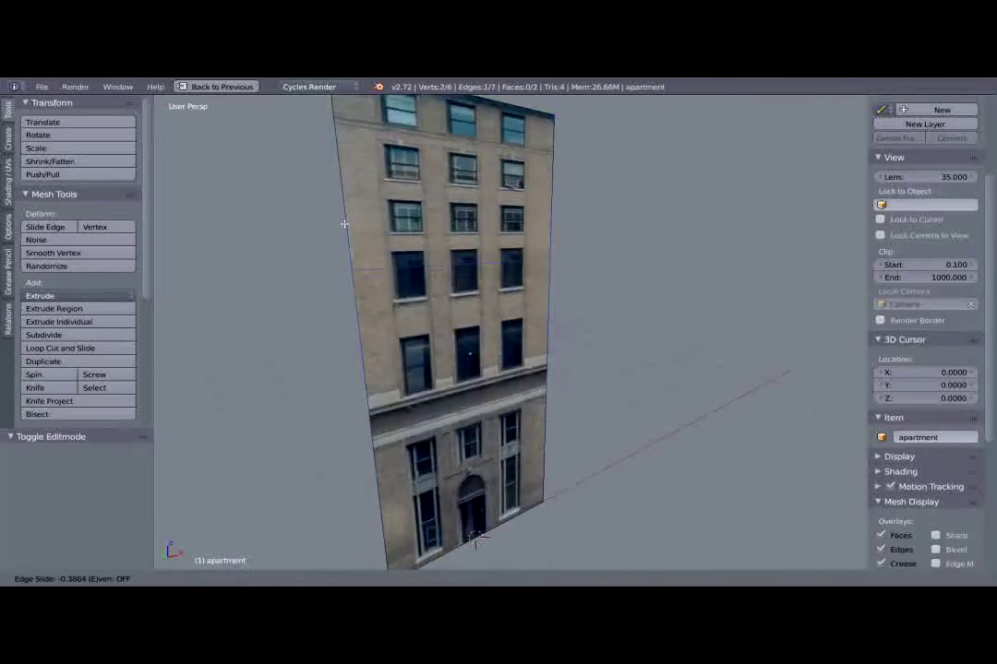
click(482, 347)
middle_drag(483, 290, 522, 306)
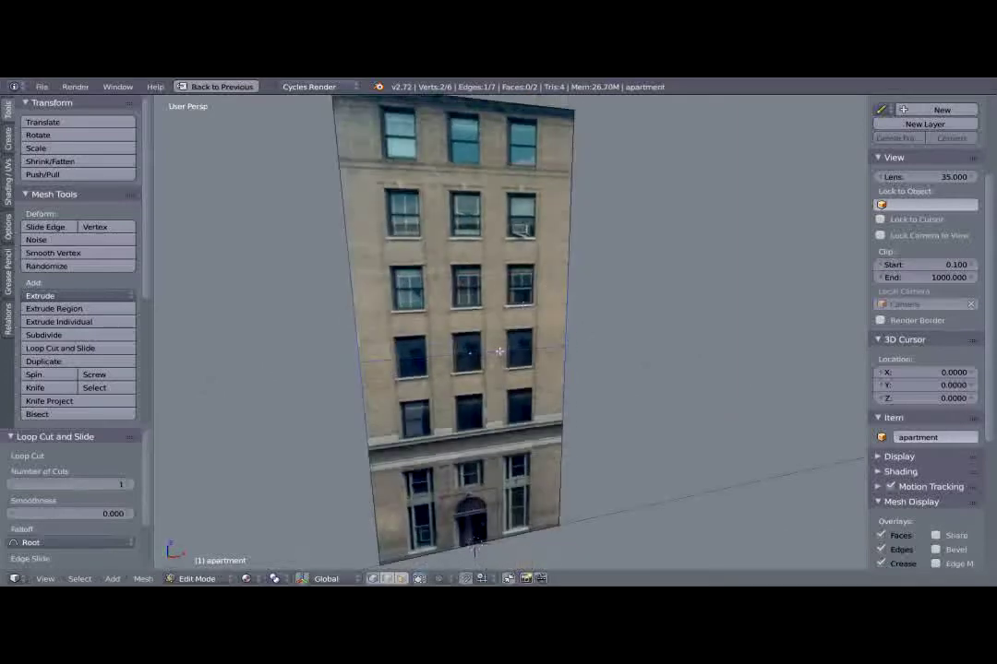
middle_drag(480, 361, 498, 353)
scroll(496, 352, down, 2)
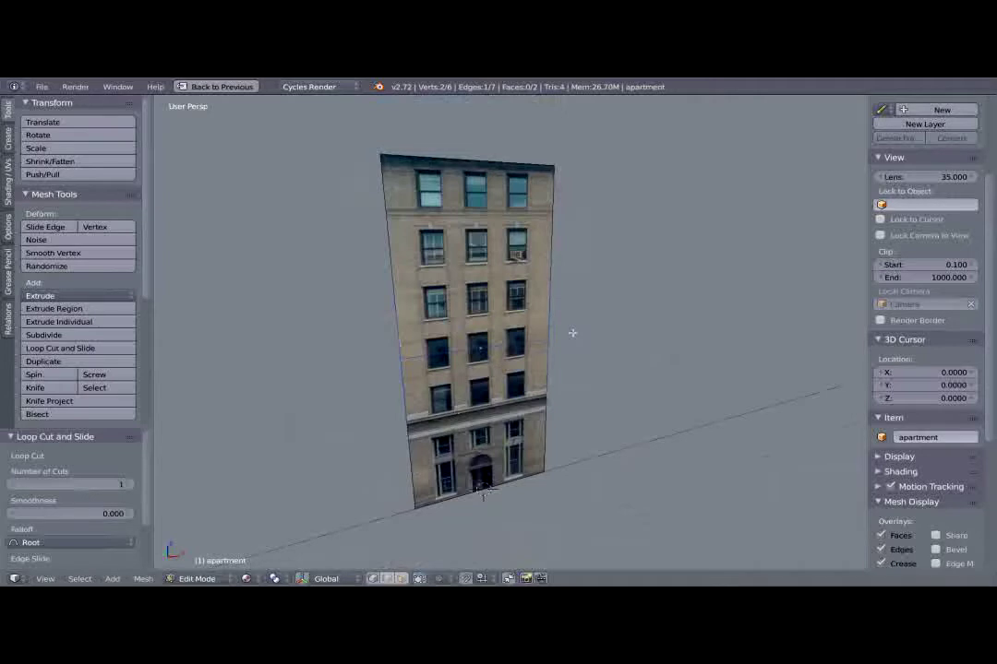
middle_drag(577, 319, 557, 306)
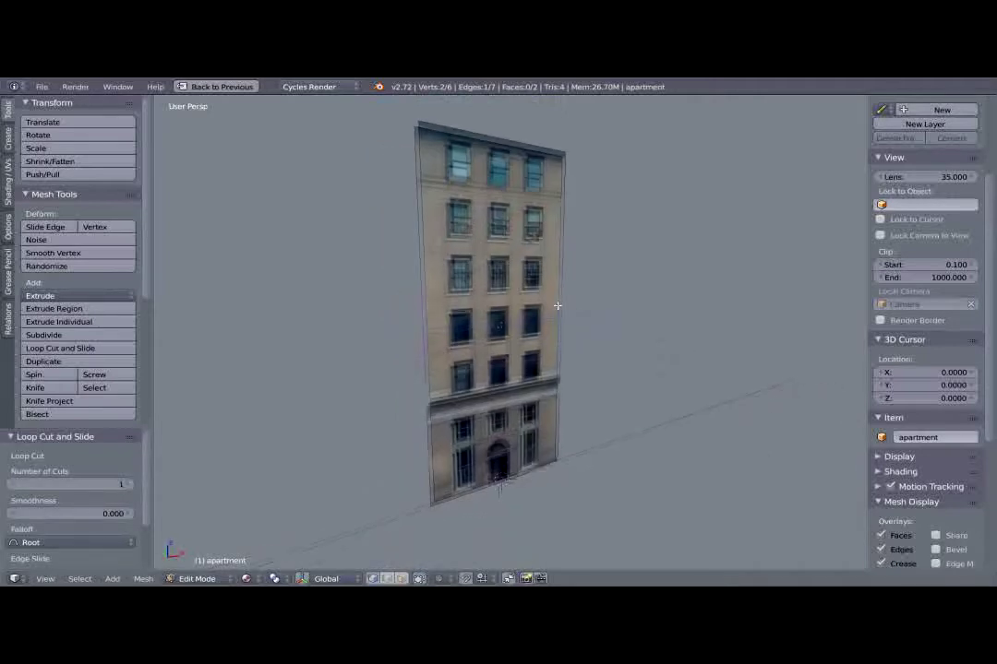
scroll(557, 306, up, 2)
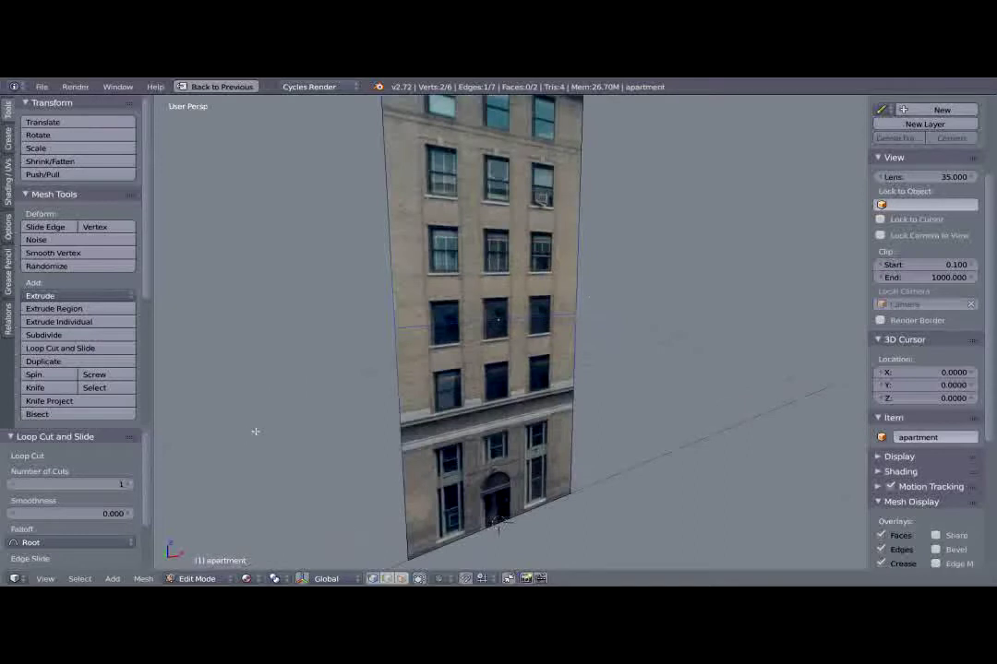
middle_drag(494, 338, 486, 351)
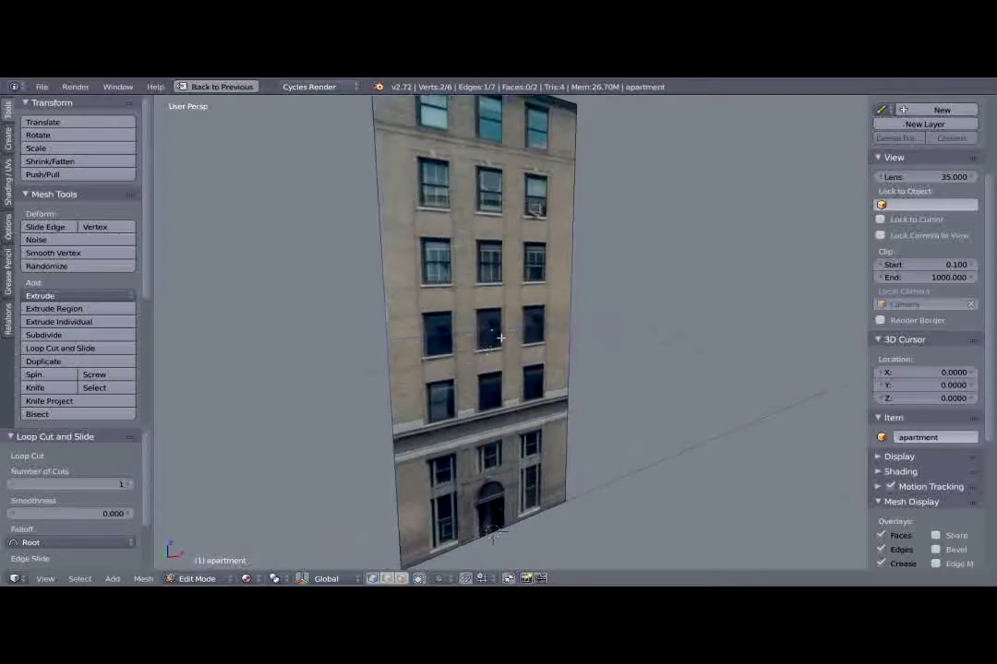
key(ctrl+z)
Add a horizontal loop cut across the middle of the facade and enable Correct UVs in its options.
key(ctrl+r)
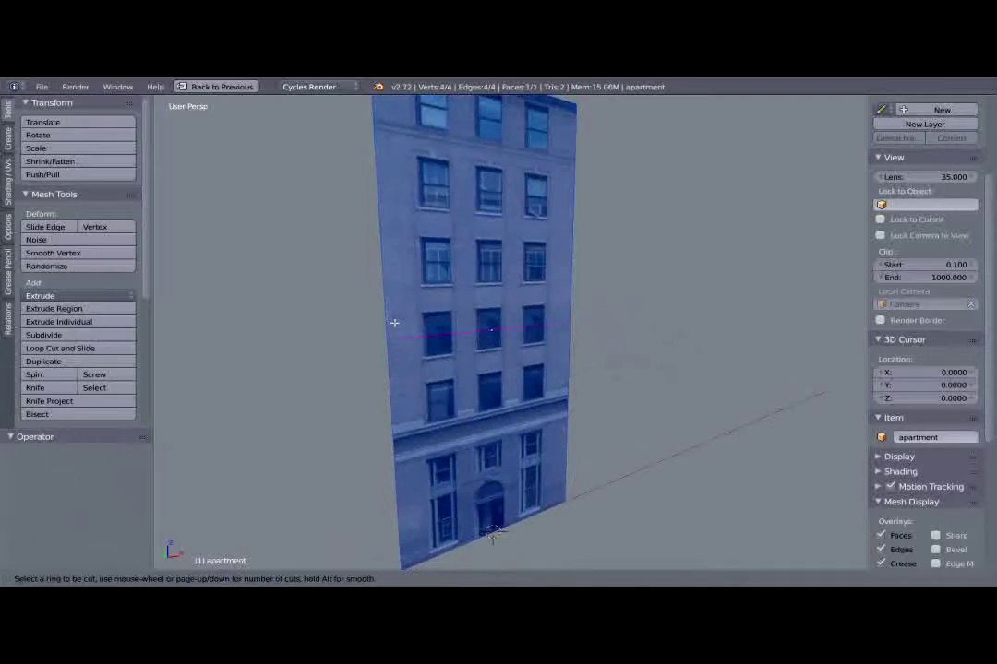
click(395, 325)
click(421, 334)
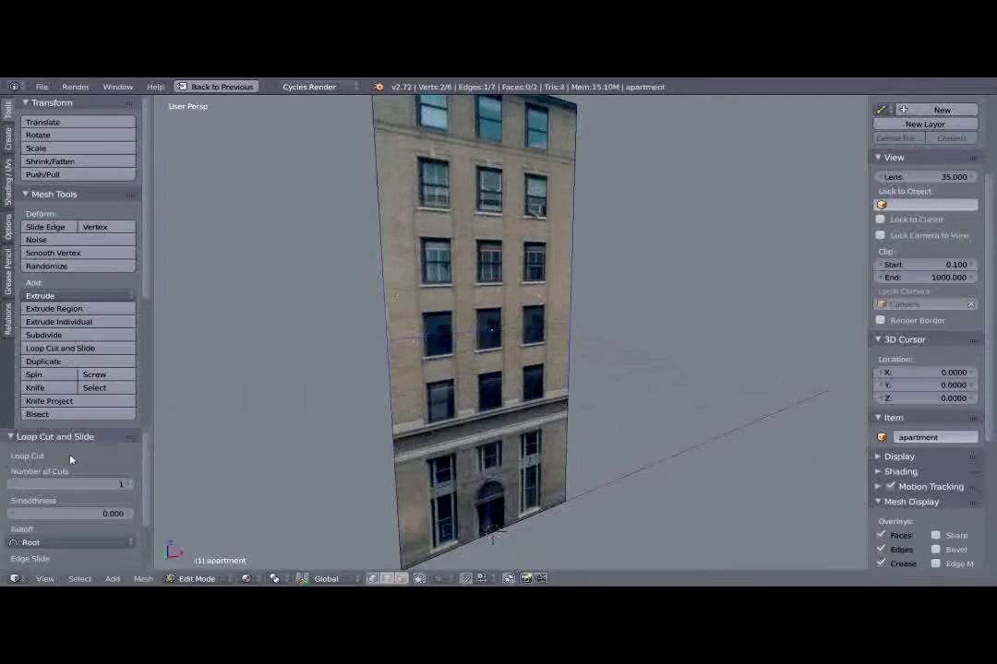
scroll(74, 480, down, 3)
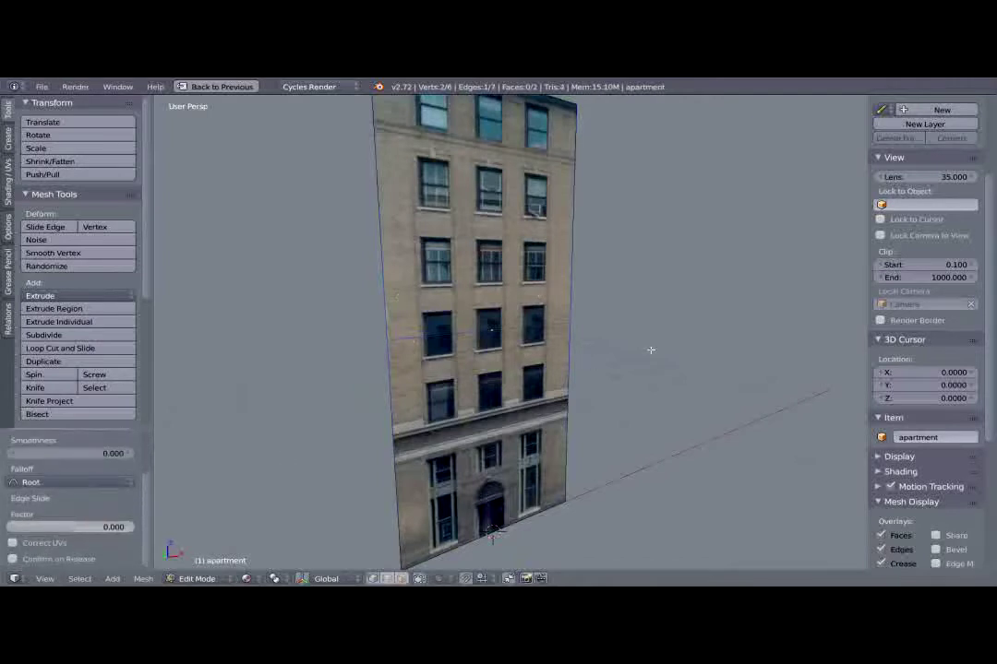
key(F6)
drag(718, 355, 652, 222)
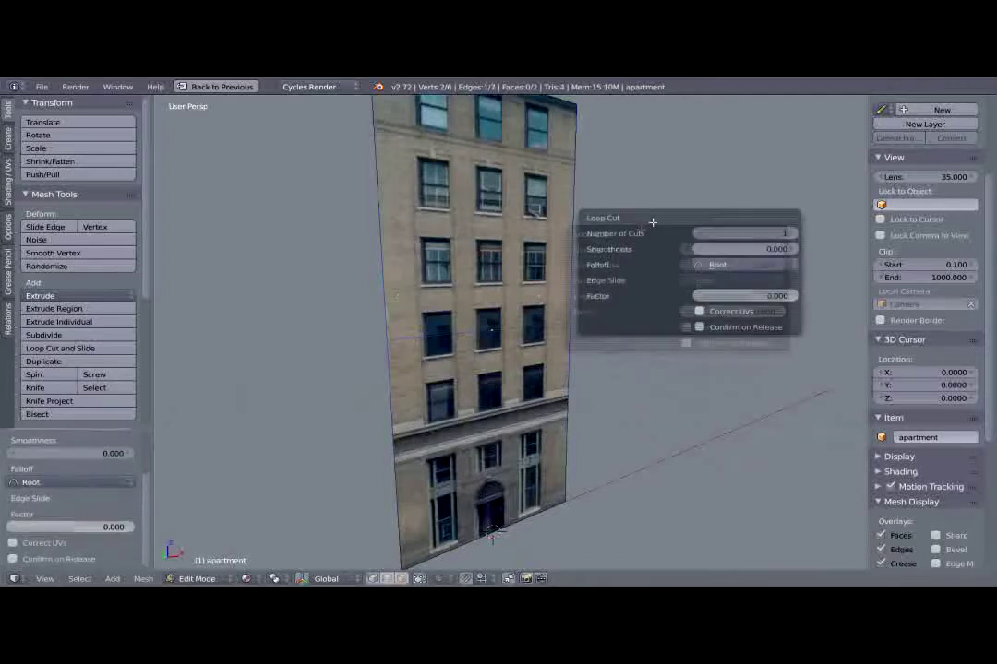
key(F6)
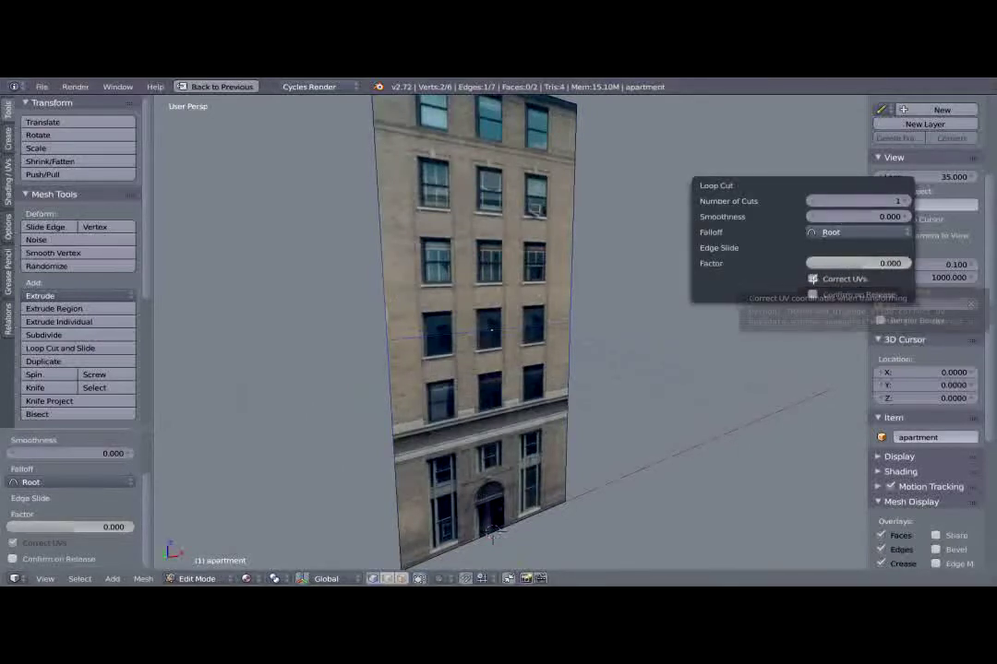
click(812, 278)
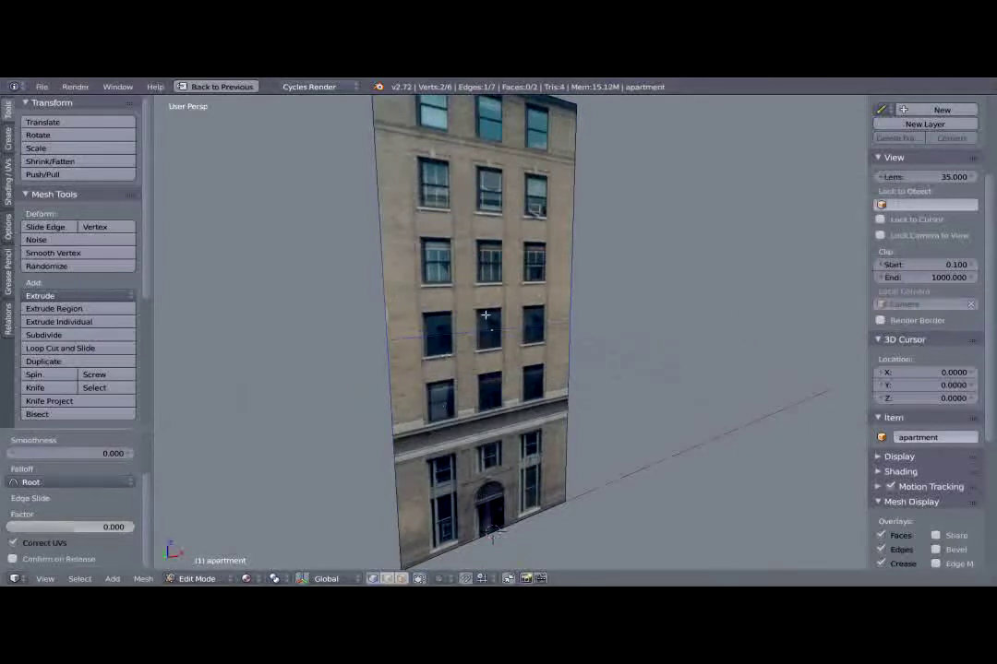
Undo the middle cut and add a new horizontal loop cut slid down toward the ground-floor cornice at factor 0.398.
key(ctrl+z)
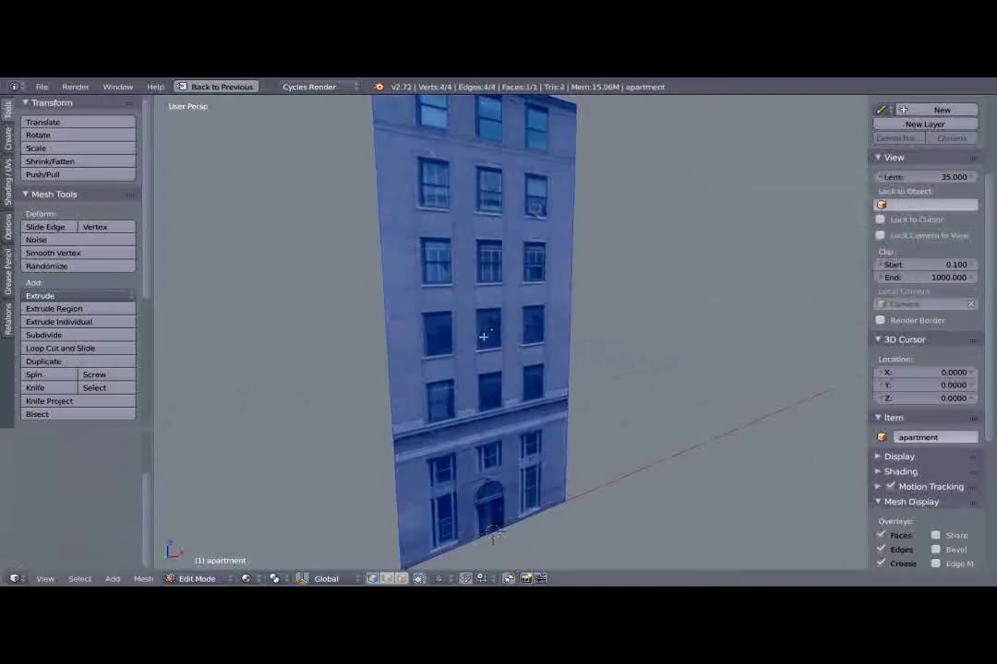
key(ctrl+r)
click(388, 340)
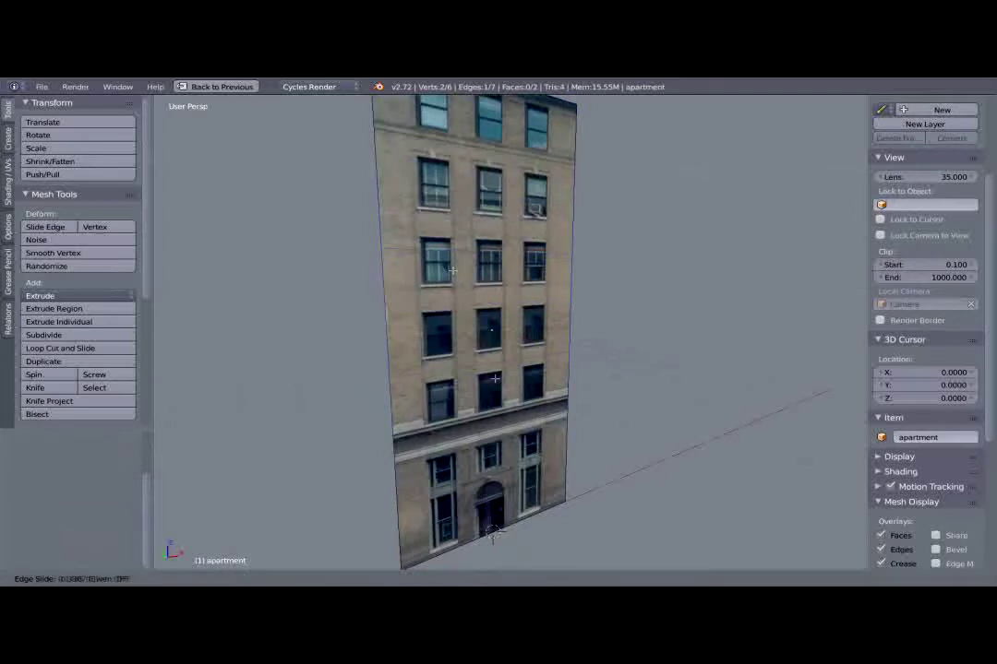
click(499, 441)
scroll(508, 330, up, 4)
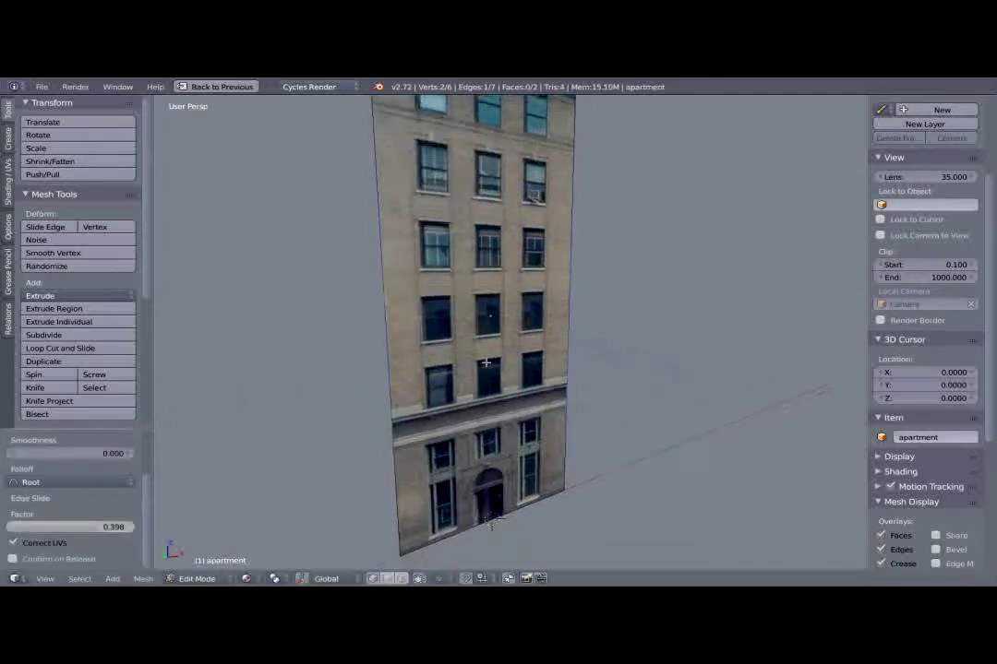
Add a horizontal loop cut on the ground floor and slide it up to the cornice band's lower edge at factor -0.771.
middle_drag(509, 330, 507, 332)
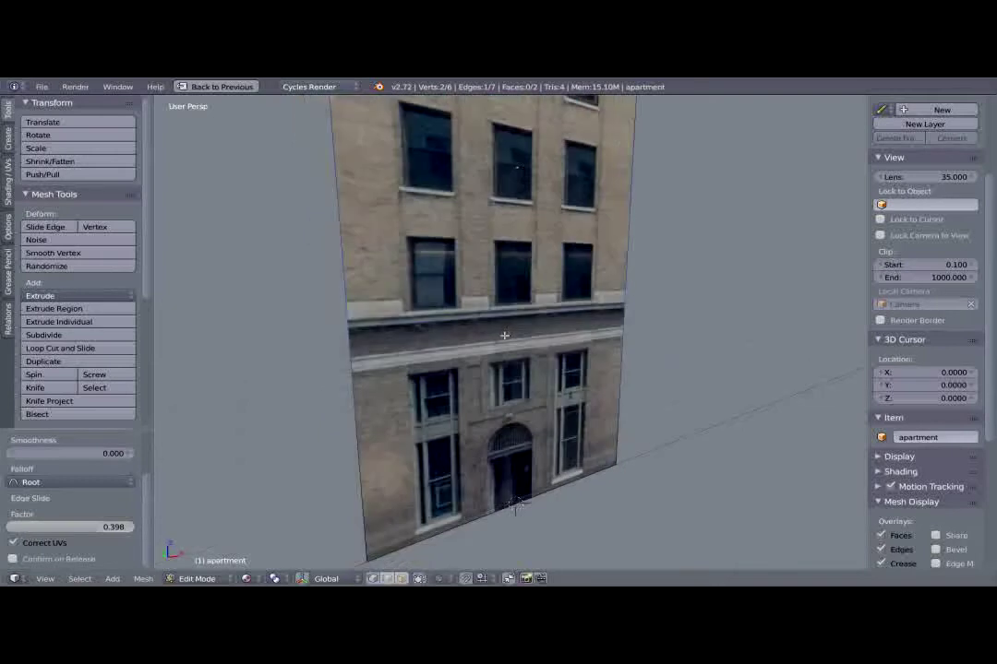
key(ctrl+r)
click(346, 337)
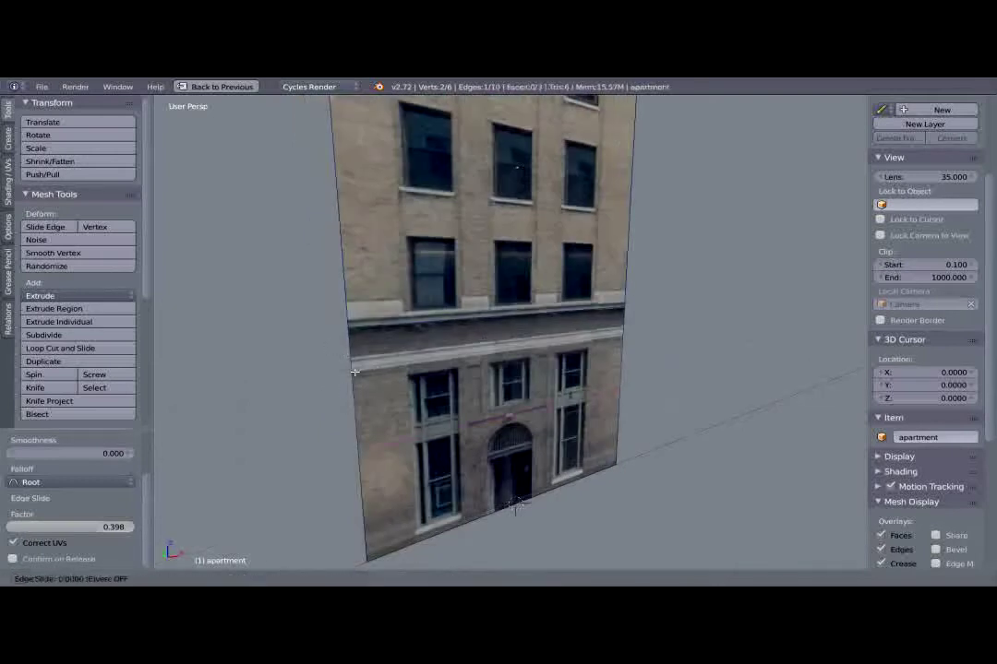
click(376, 296)
Add a horizontal loop cut above the cornice and slide it to the tops of the lowest upper-floor windows at factor 0.707.
shift+middle_drag(565, 241, 556, 312)
key(ctrl+r)
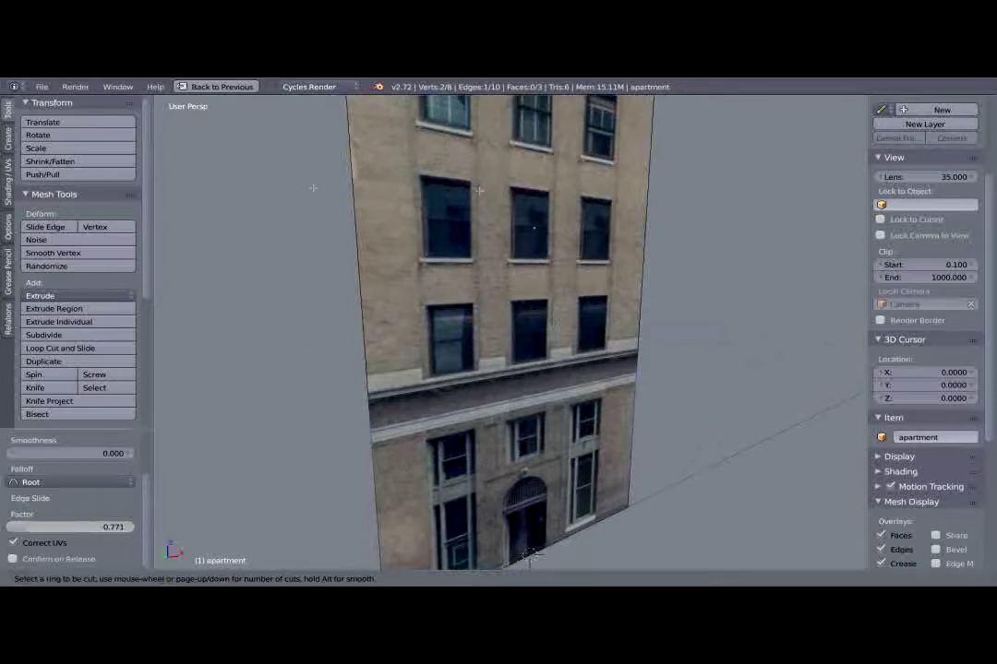
click(366, 148)
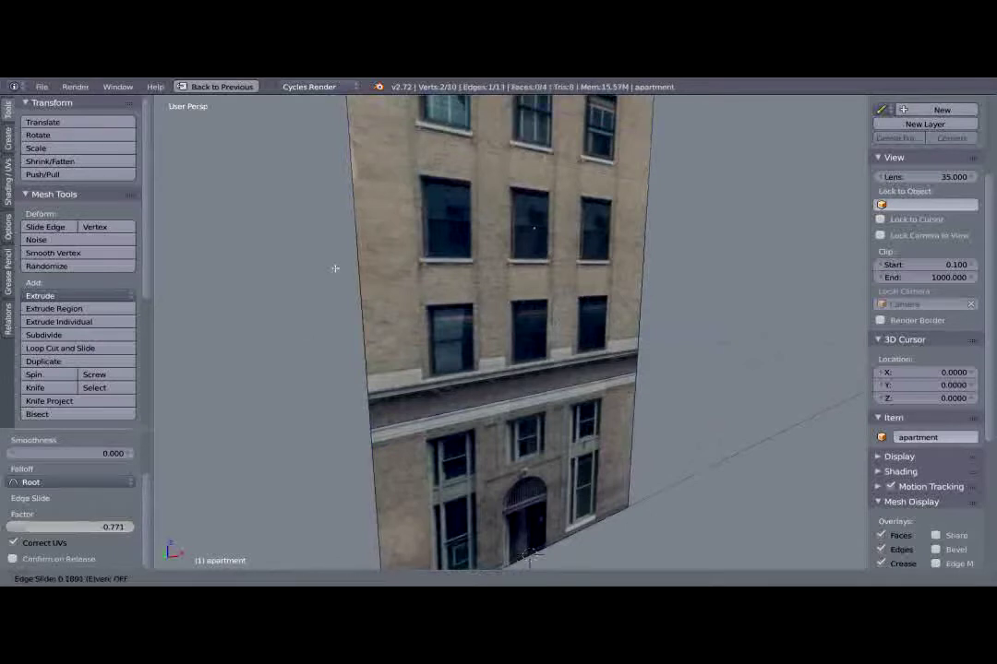
click(341, 450)
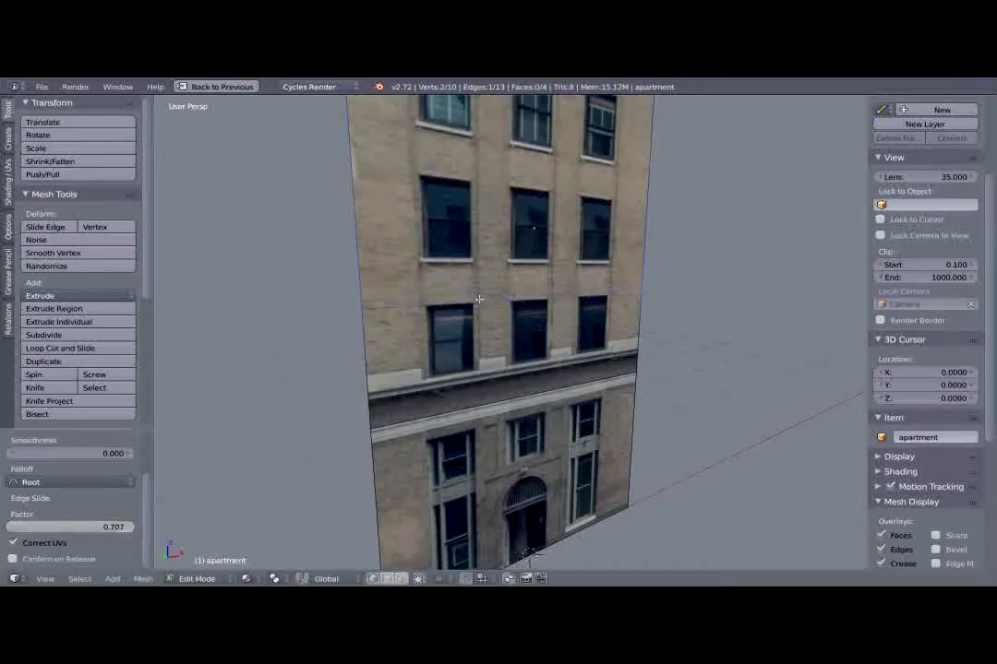
Add two vertical loop cuts along both sides of the middle window column, the first slid to factor -0.102.
middle_drag(641, 358, 596, 358)
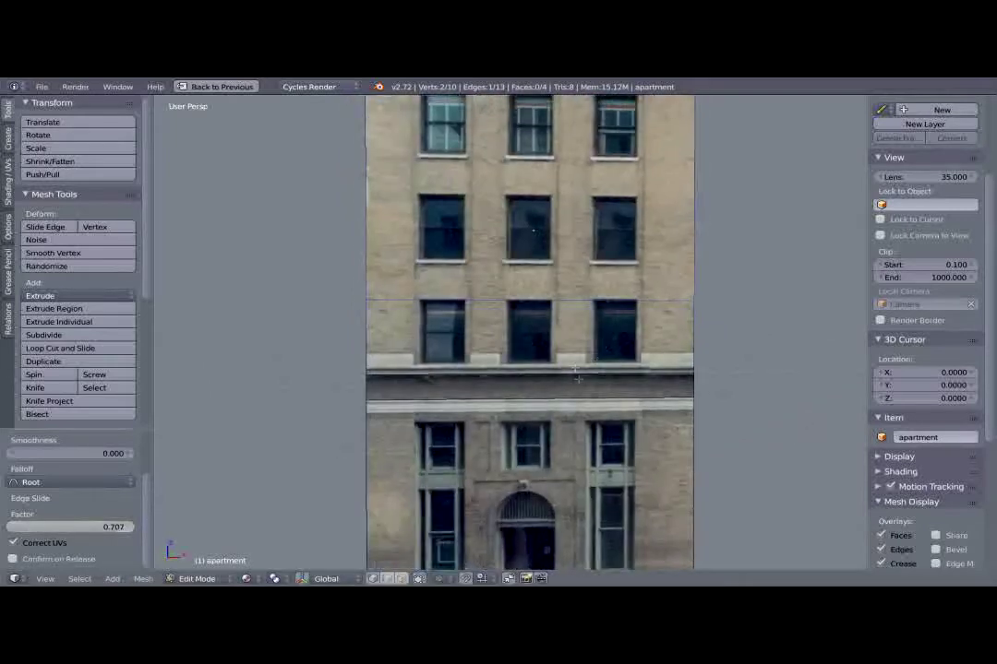
key(ctrl+r)
click(568, 300)
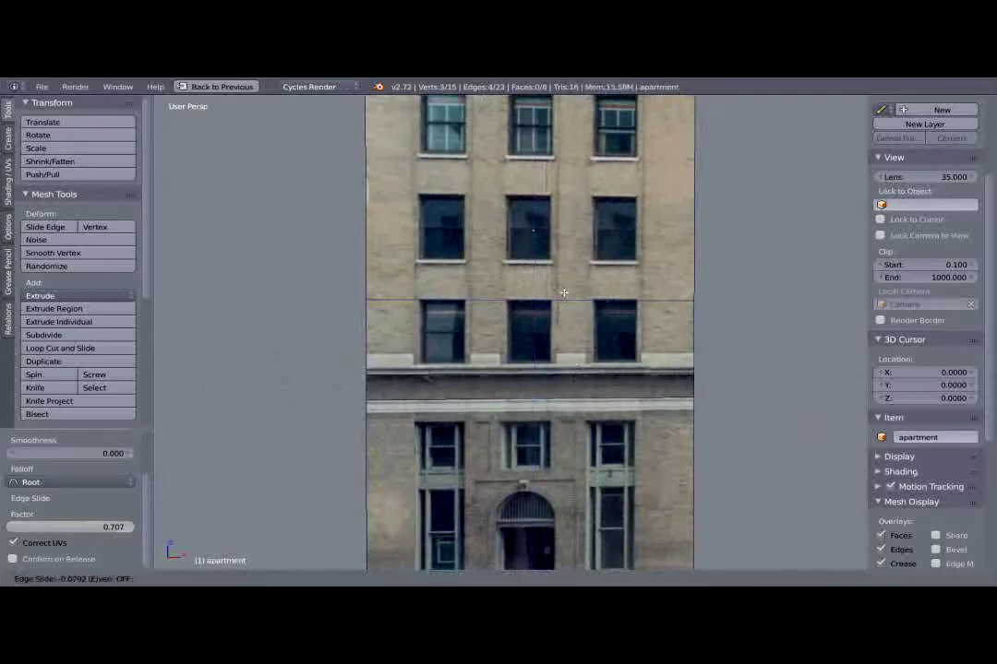
click(566, 298)
key(ctrl+r)
click(503, 314)
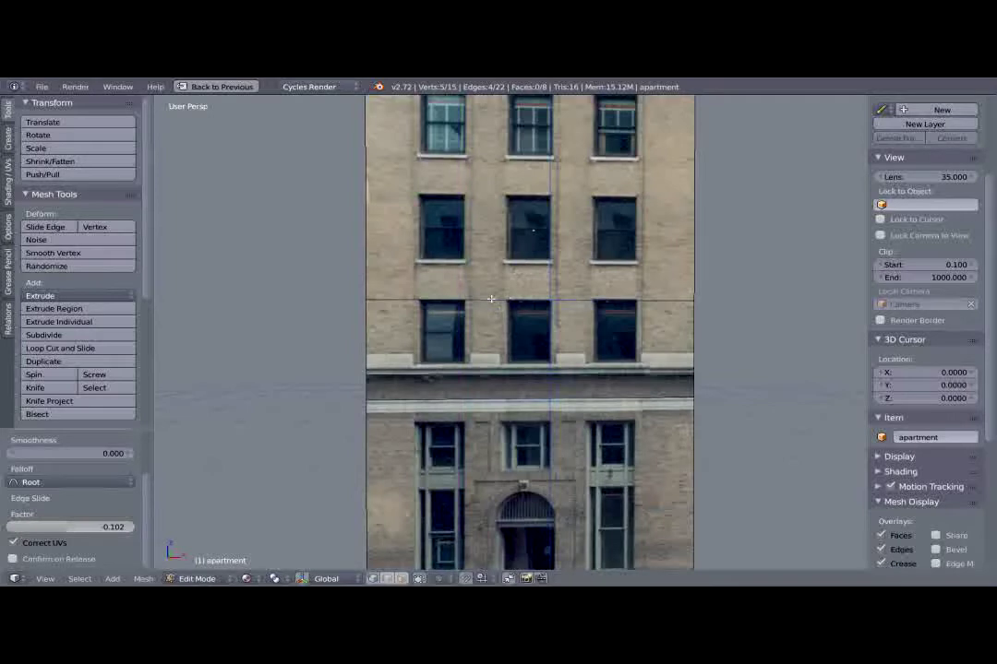
key(ctrl+r)
click(487, 297)
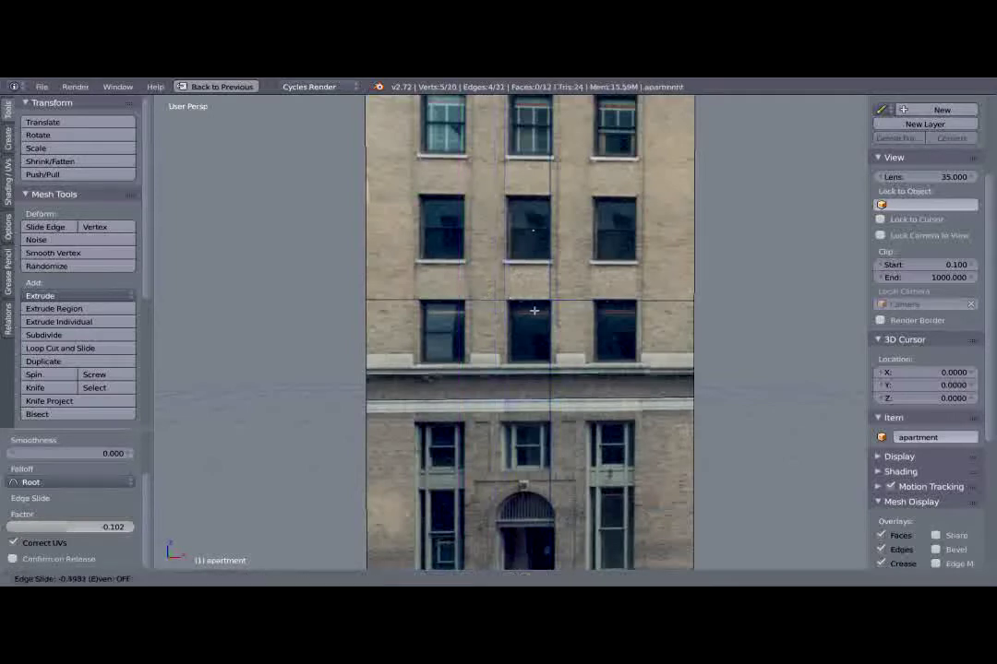
click(529, 311)
Add a horizontal loop cut slid down to the base of the lowest upper-floor windows at factor 0.706.
middle_drag(568, 285, 551, 364)
key(ctrl+Tab)
click(533, 327)
right_click(551, 365)
key(ctrl+t)
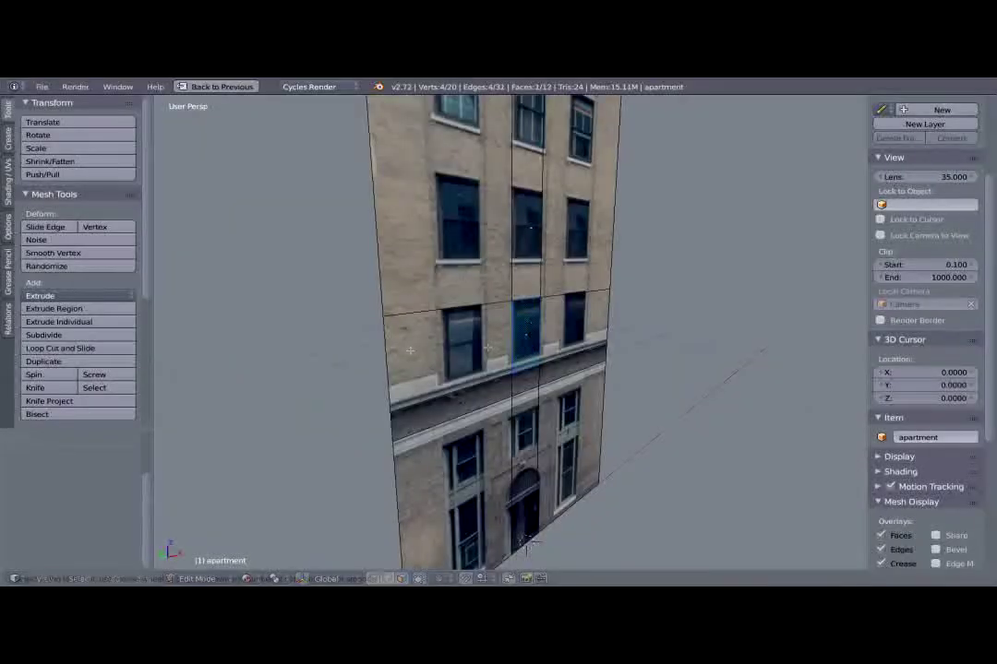
key(ctrl+r)
click(384, 351)
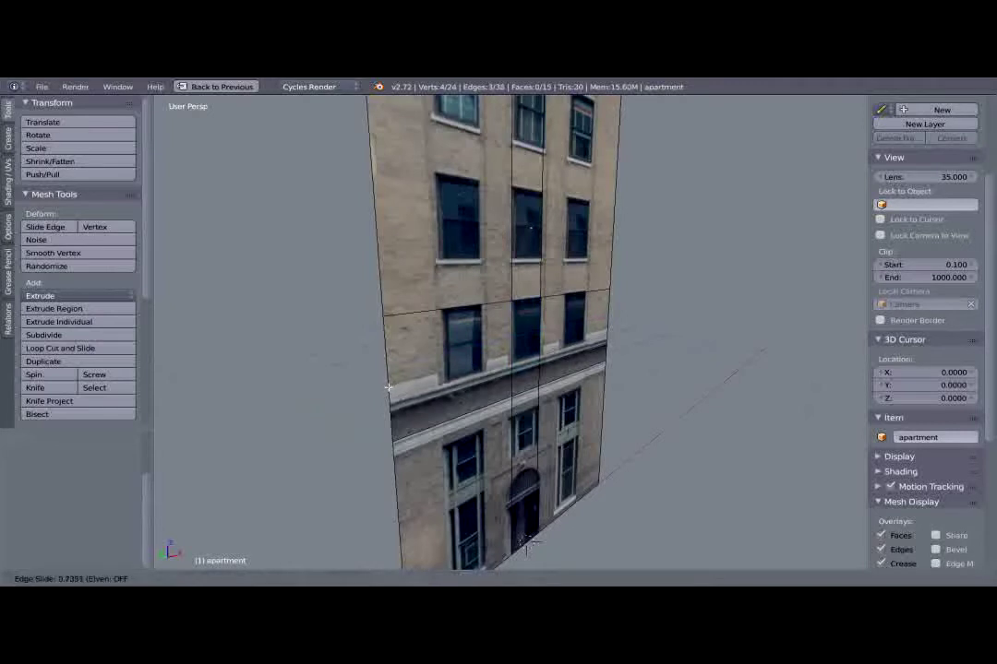
click(387, 387)
Select the middle window face just above the cornice and extrude it inward about 0.09.
key(3)
right_click(526, 331)
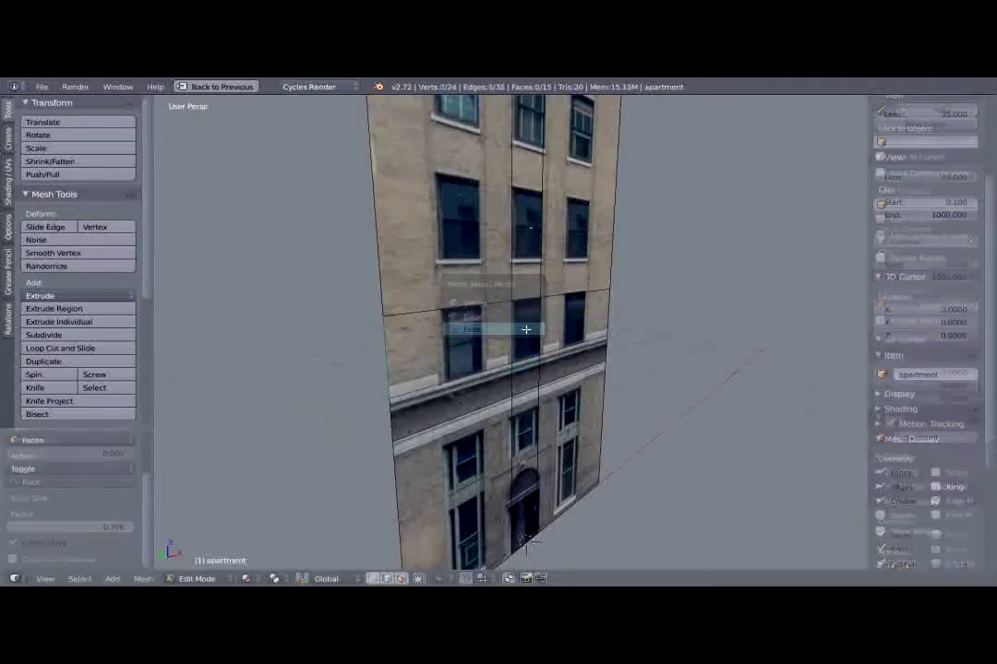
key(e)
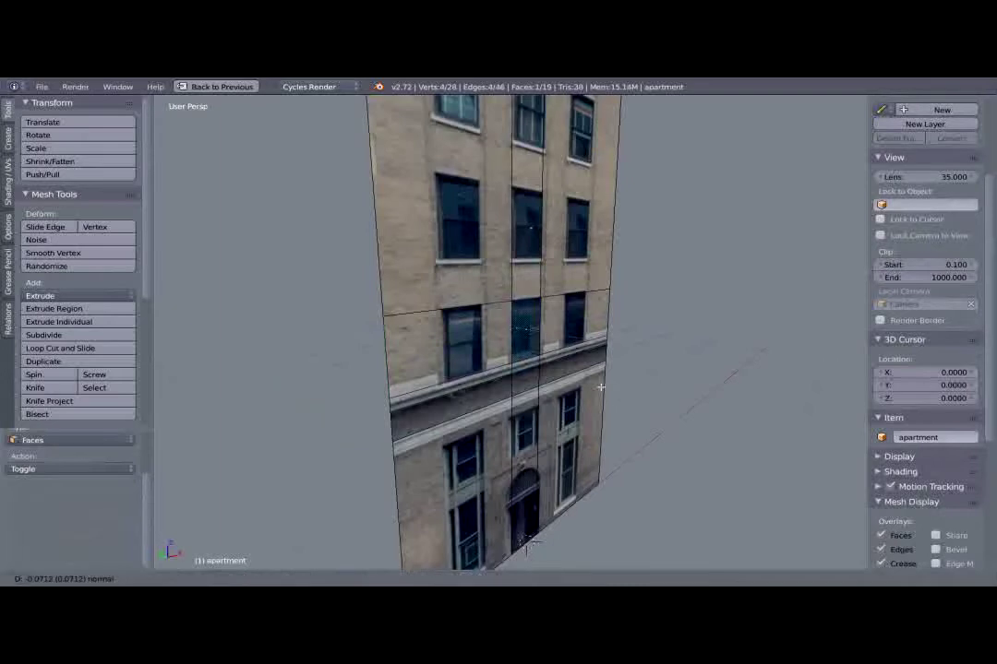
click(599, 387)
middle_drag(573, 392, 552, 328)
key(Tab)
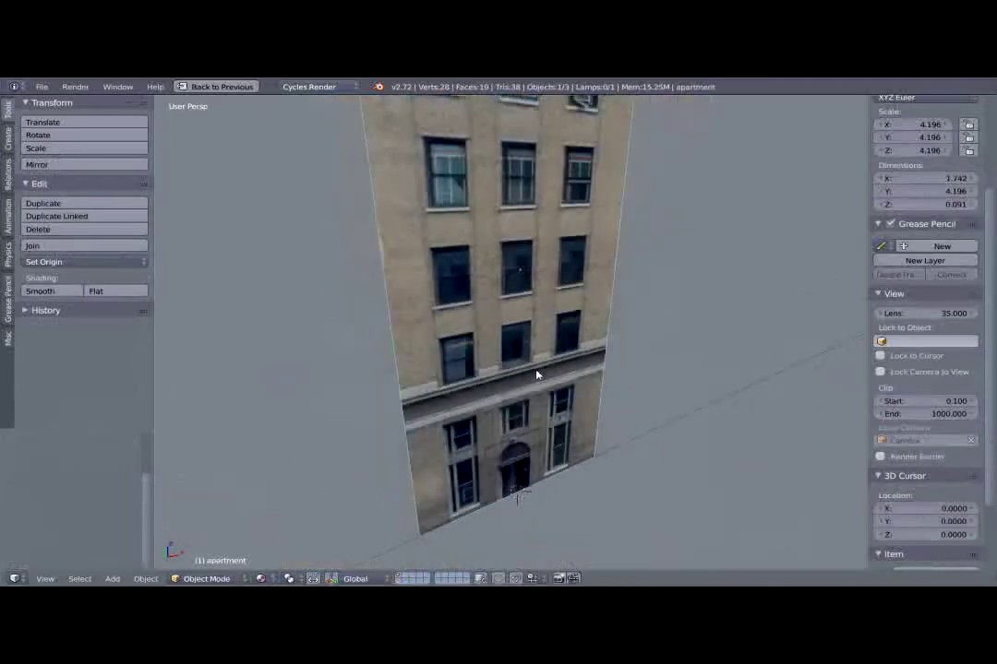
Select the three faces of the cornice band and extrude them outward about 0.05 from the facade.
key(Tab)
right_click(483, 398)
shift+right_click(519, 382)
shift+right_click(551, 370)
click(536, 376)
middle_drag(540, 377, 562, 371)
key(r)
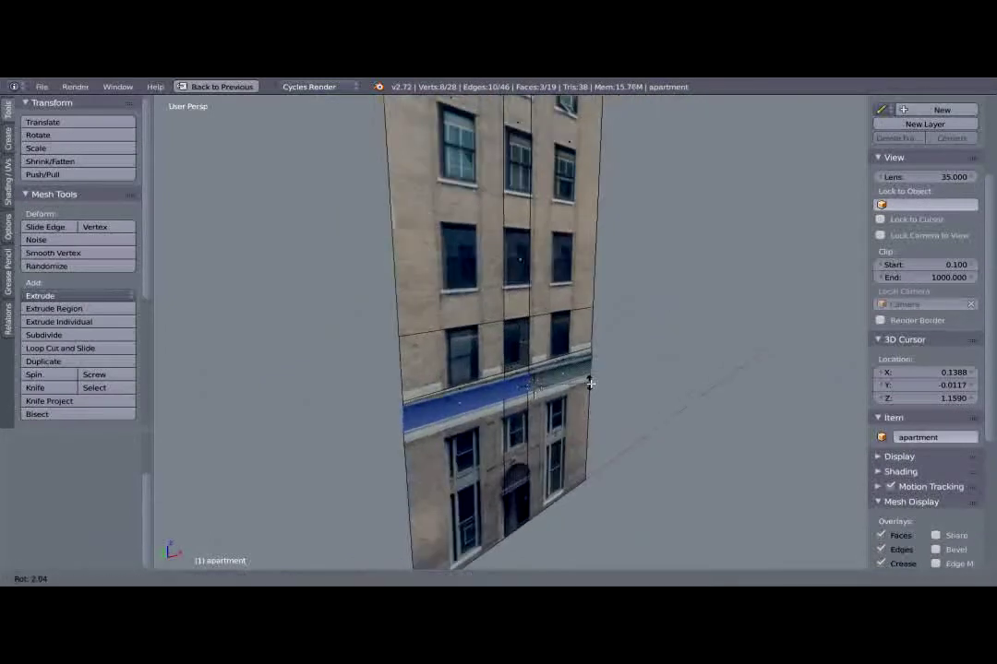
right_click(594, 399)
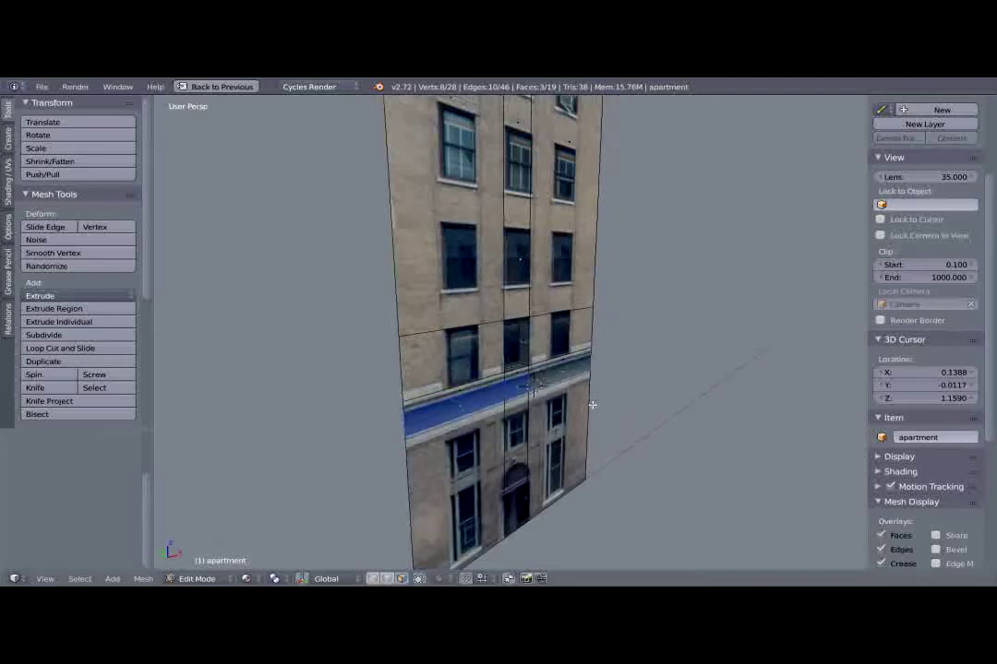
key(e)
click(601, 417)
middle_drag(720, 411, 596, 416)
key(Tab)
scroll(578, 391, down, 2)
middle_drag(544, 393, 561, 365)
Add two horizontal loop cuts at the sills and tops of the second window row, at factors 0.812 and 0.670.
key(Tab)
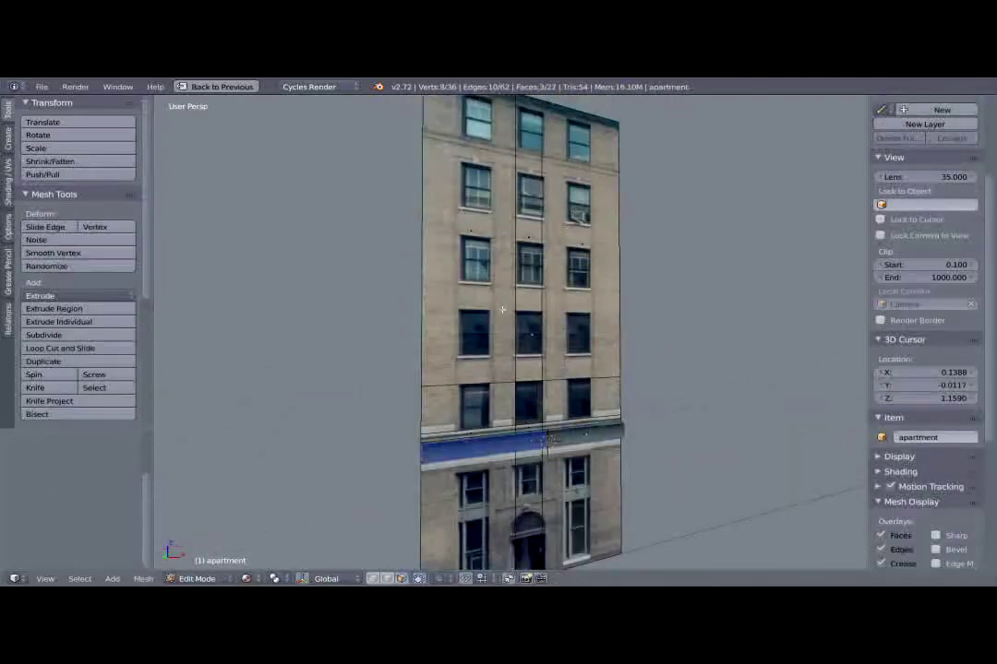
key(ctrl+r)
click(379, 295)
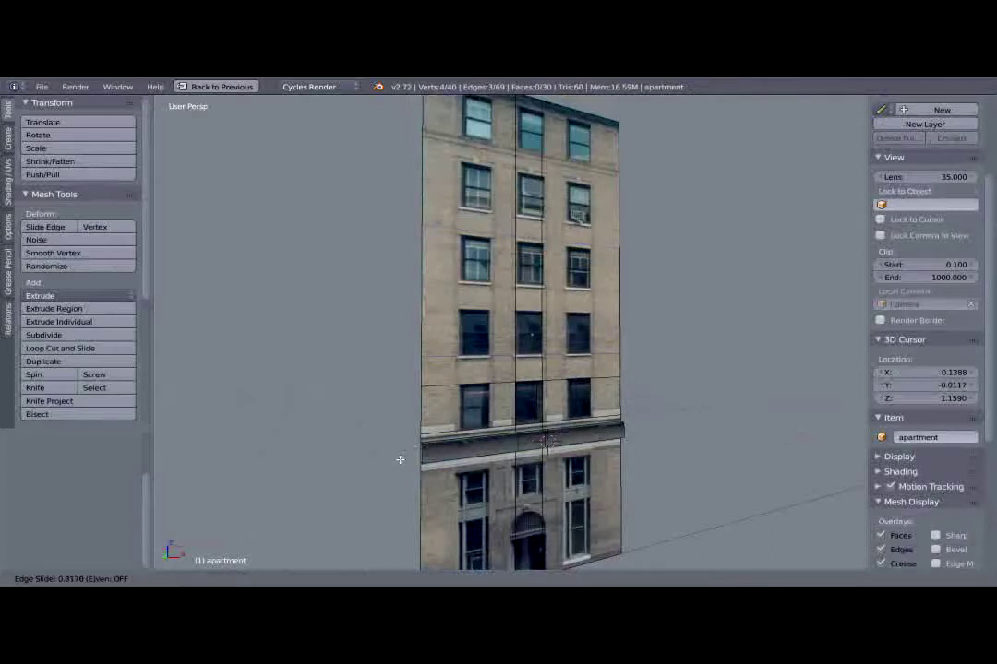
click(400, 459)
key(ctrl+r)
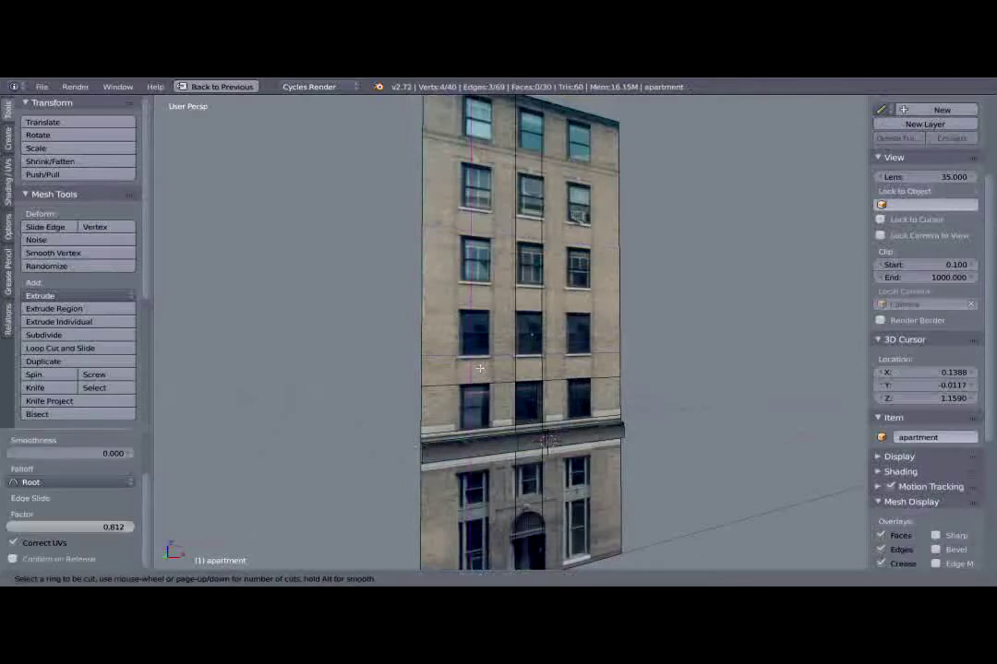
click(414, 414)
Add a vertical loop cut beside the middle window column at factor -1.000, try a second centred one, and undo the second.
key(ctrl+r)
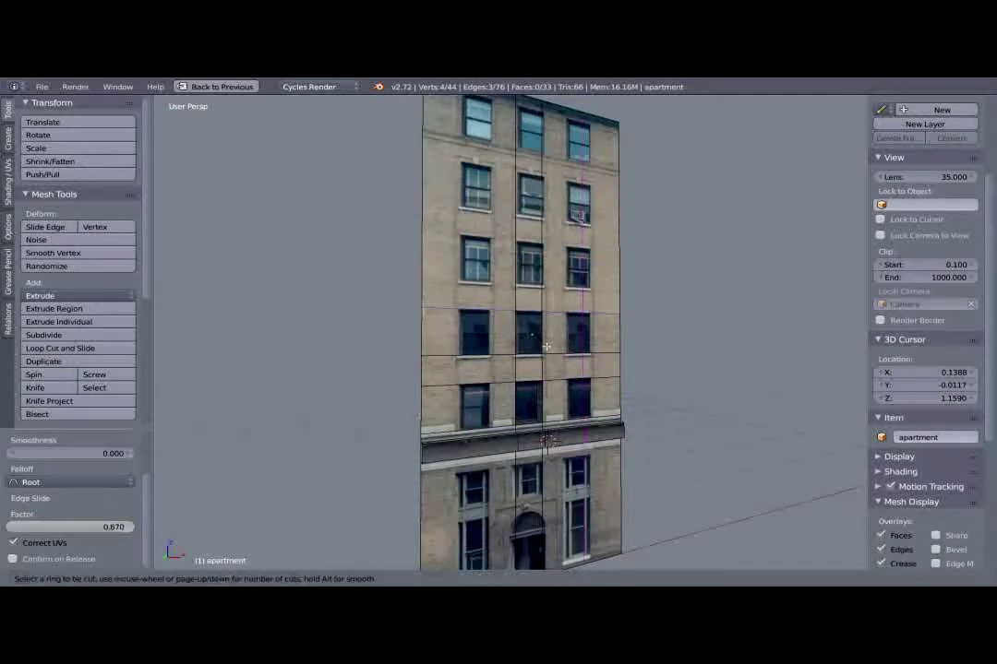
click(549, 323)
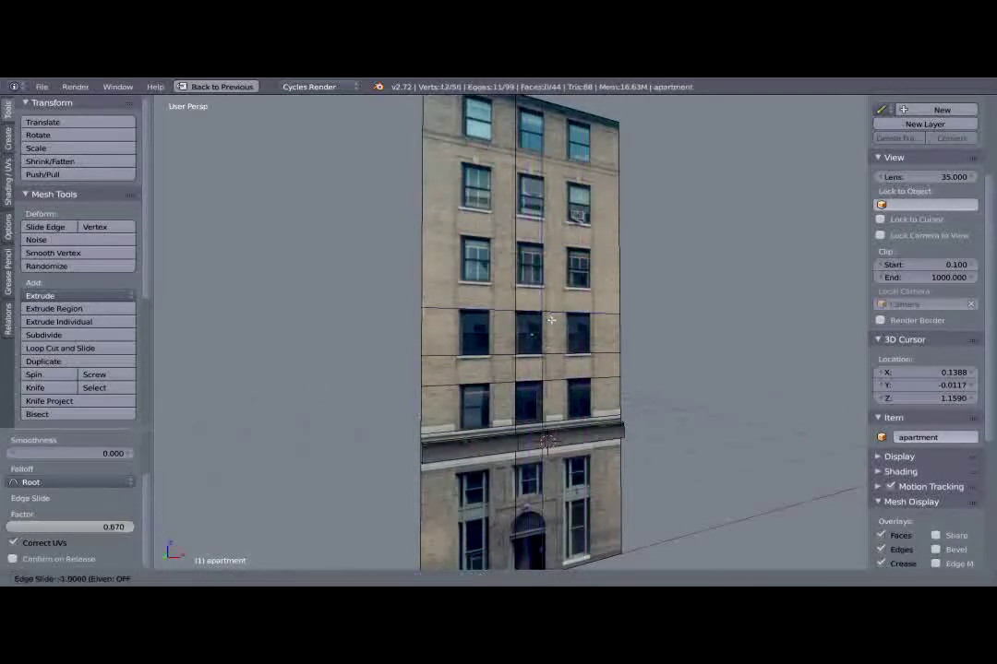
click(520, 314)
key(ctrl+r)
click(520, 314)
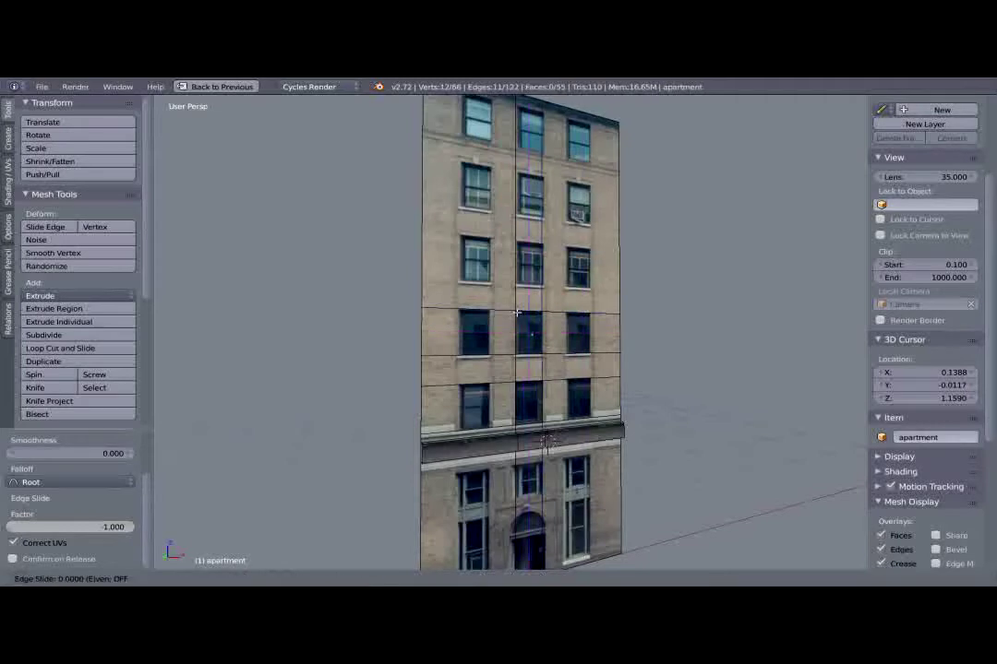
right_click(530, 330)
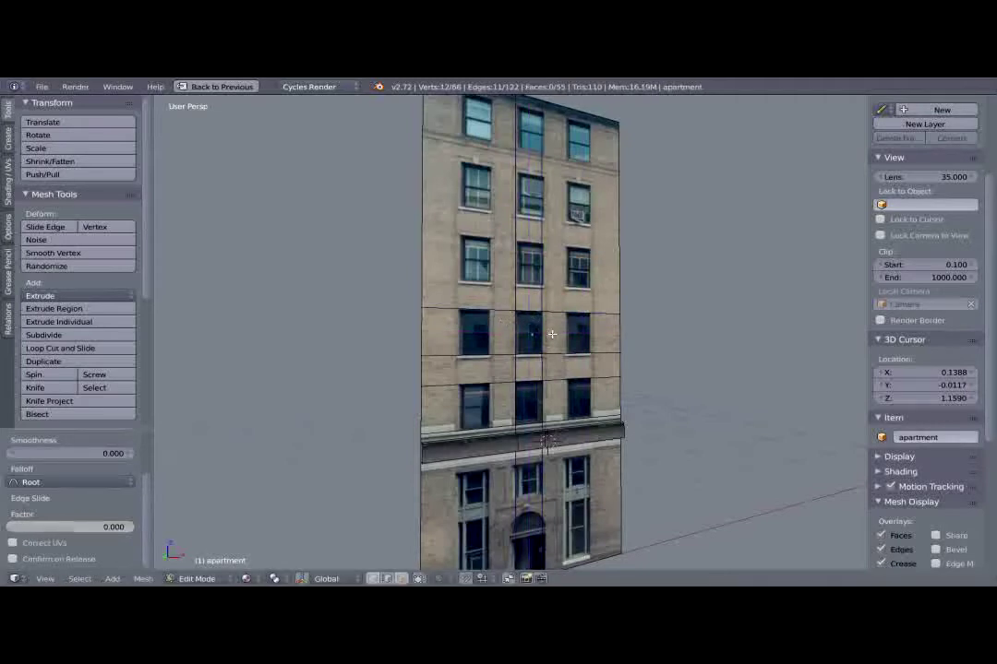
key(ctrl+z)
Try to split off and move the face loop around the recessed middle window, and undo back to before the second-row loop cuts.
middle_drag(542, 335, 560, 325)
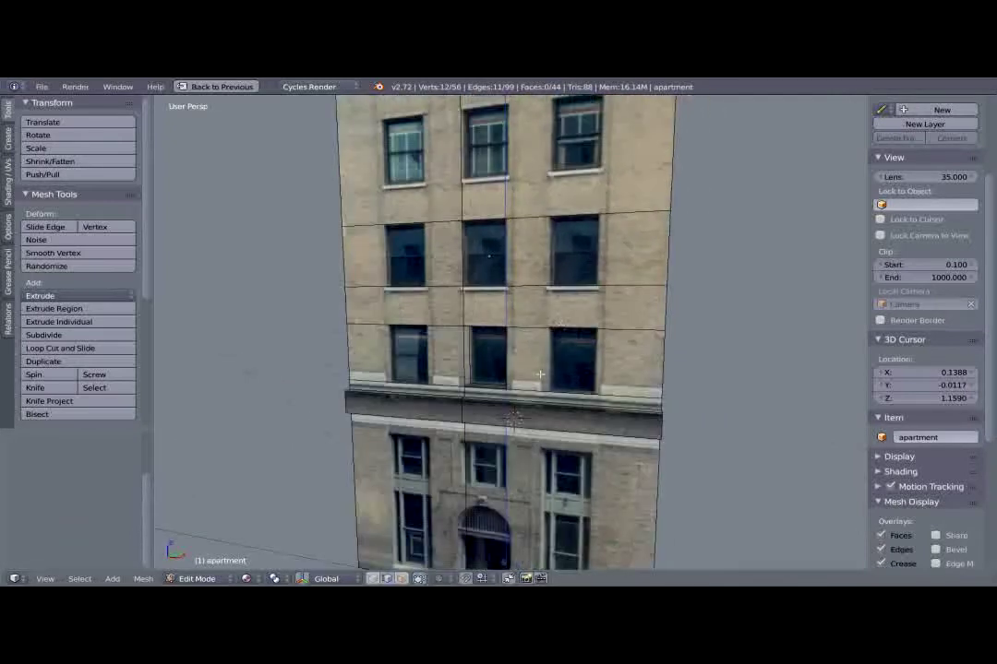
middle_drag(541, 373, 522, 384)
key(ctrl+Tab)
click(507, 376)
middle_drag(507, 376, 551, 319)
ctrl+middle_drag(552, 320, 588, 397)
alt+right_click(501, 338)
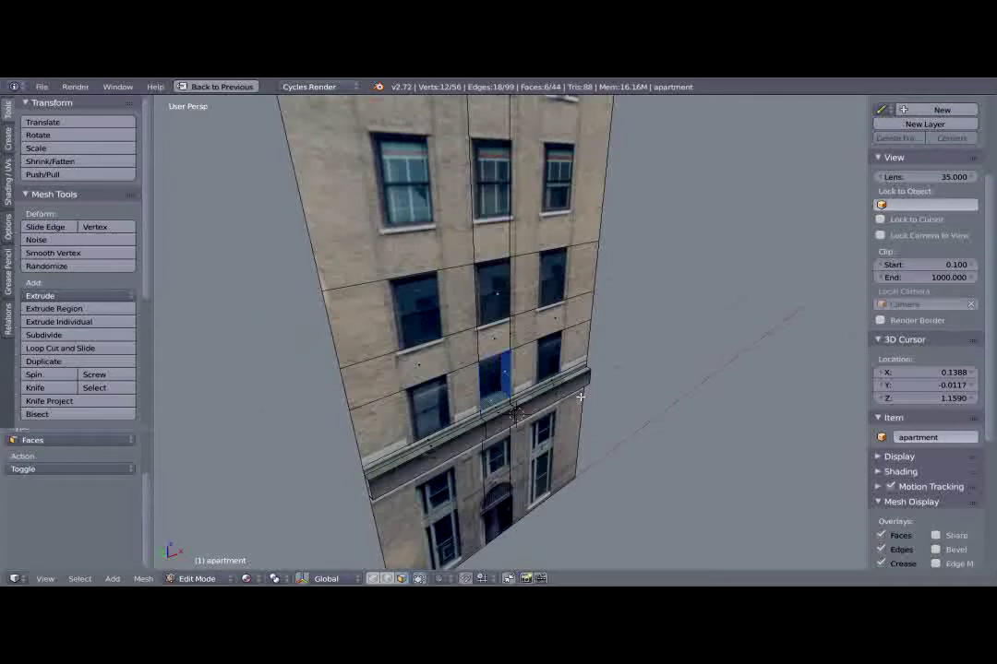
key(y)
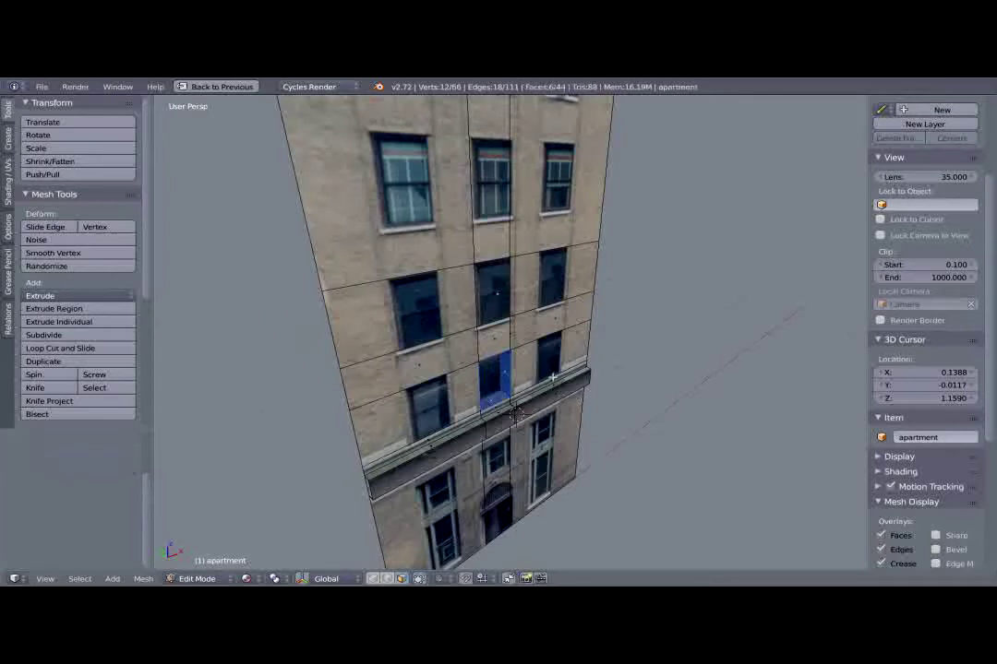
key(g)
right_click(560, 378)
key(Tab)
key(Tab)
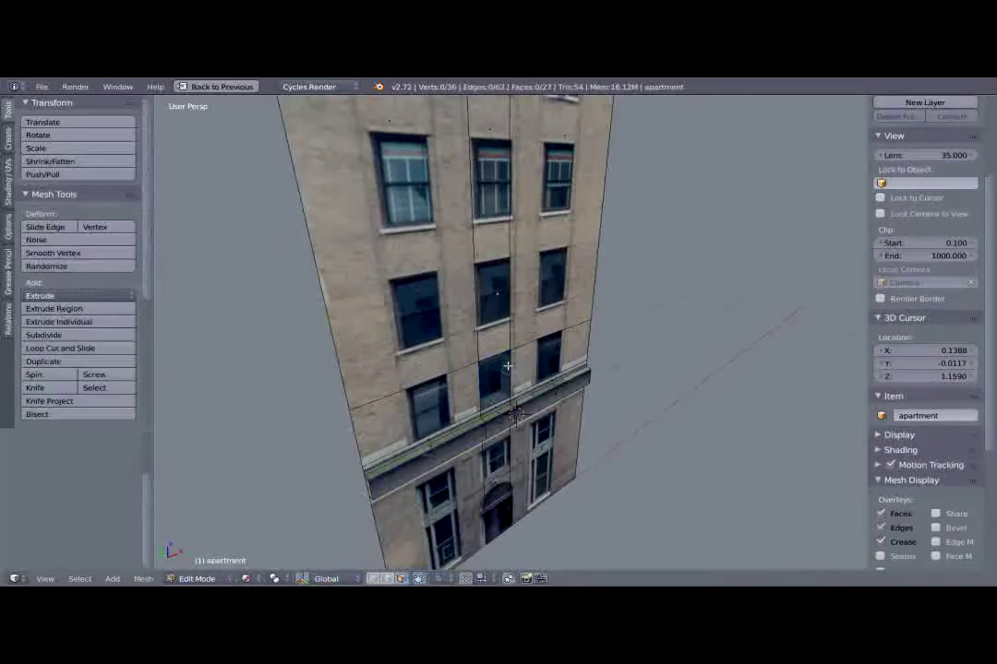
Select the four side faces of the middle window's recess and separate the selection into its own object.
key(a)
key(Tab)
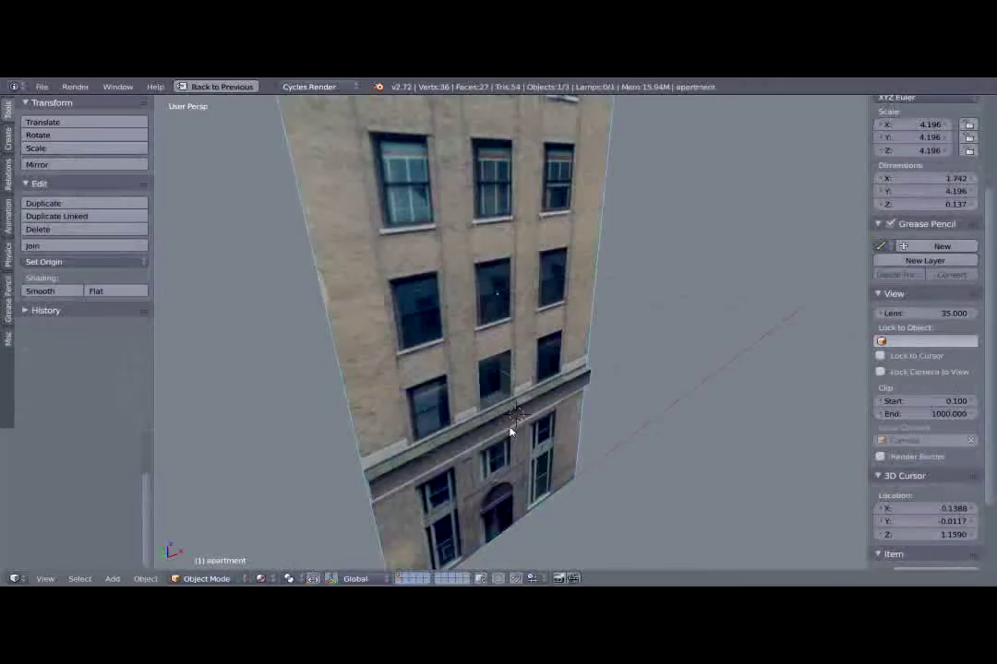
key(Tab)
key(a)
right_click(504, 394)
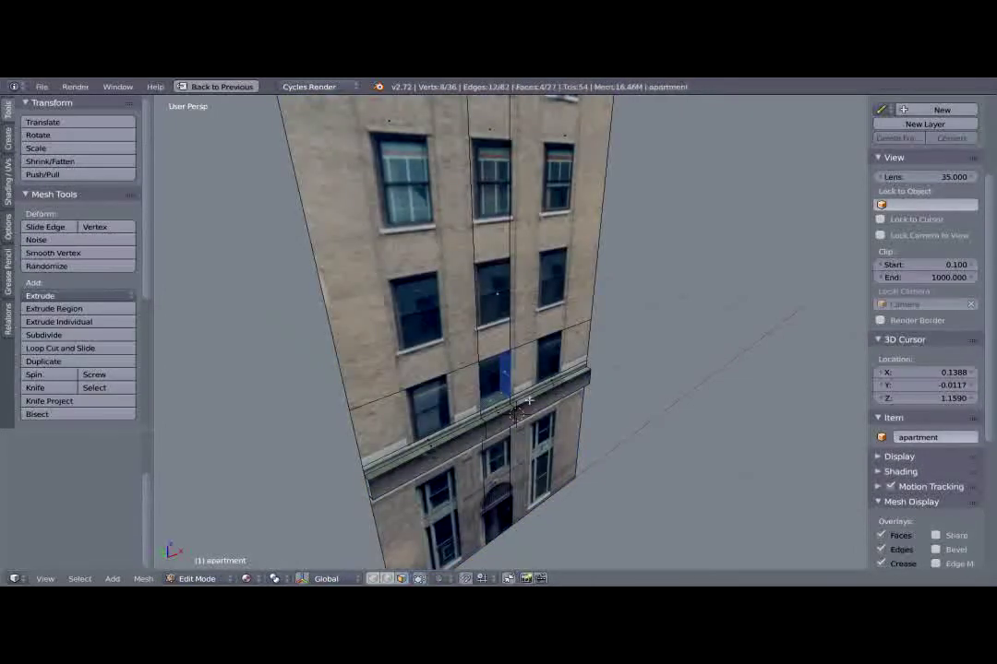
key(p)
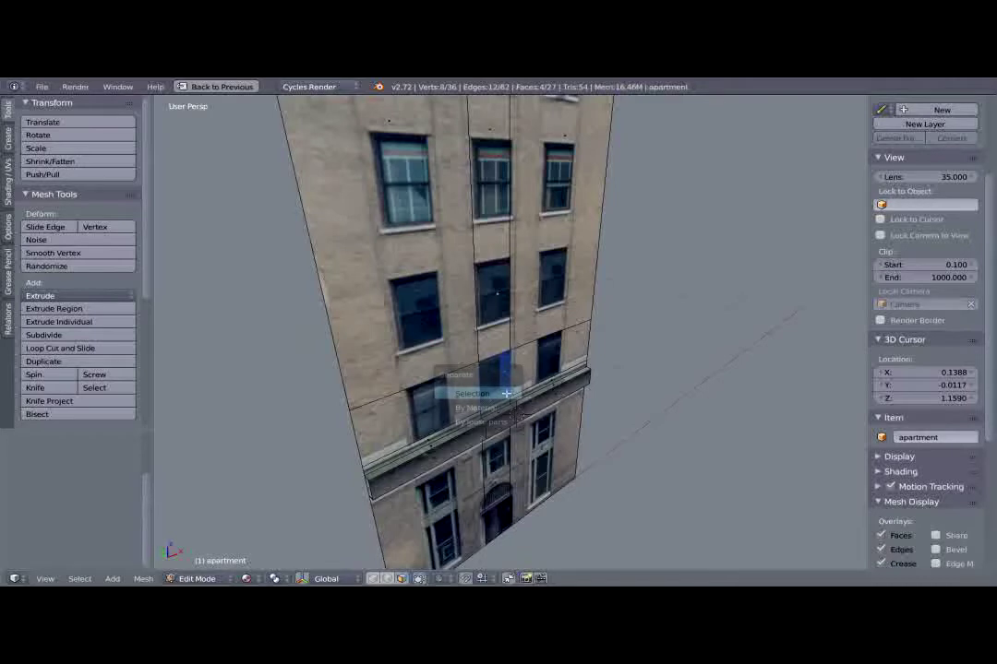
click(506, 394)
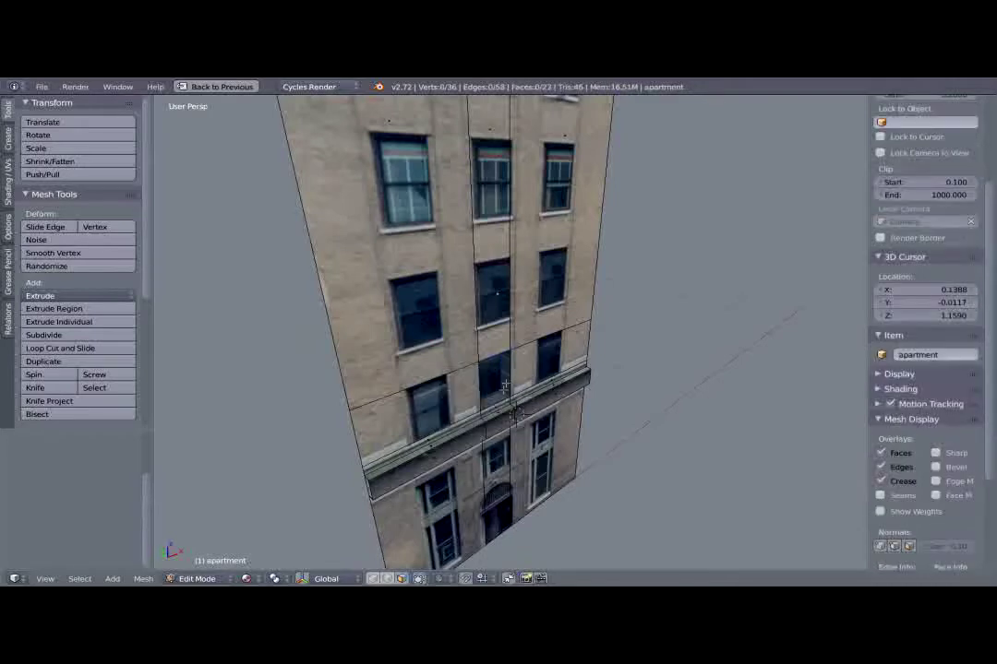
Select the separated recess object, move it to another layer, and display that layer.
key(Tab)
right_click(507, 389)
key(Tab)
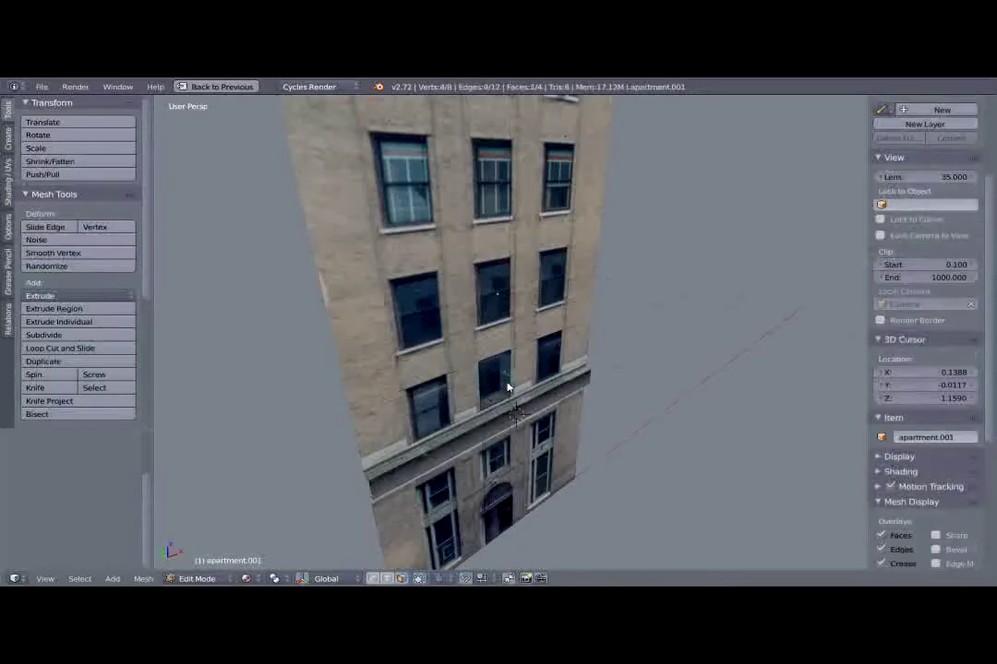
key(Tab)
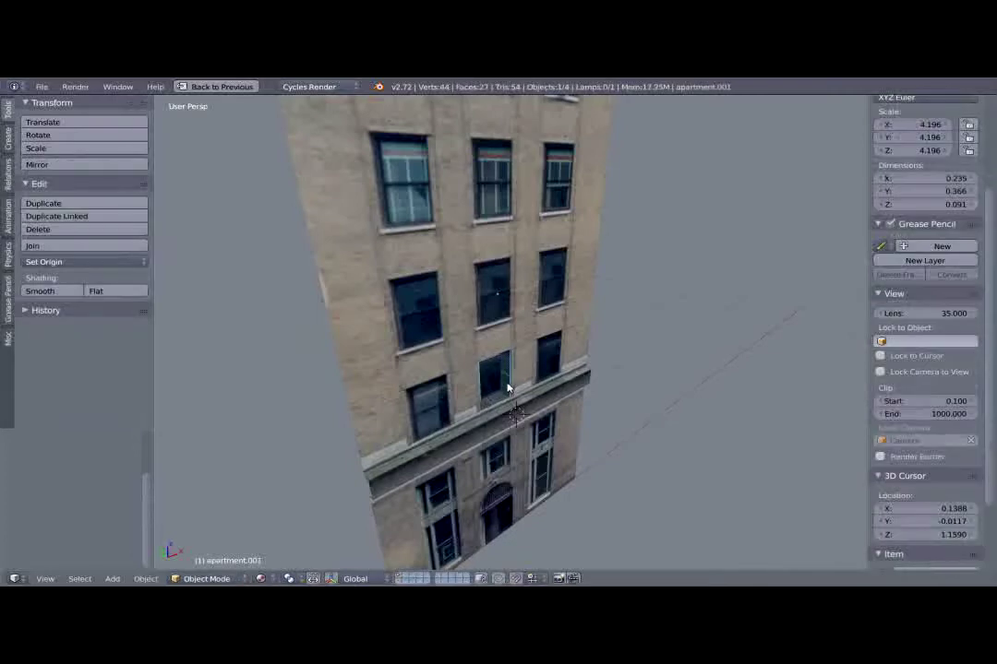
key(Tab)
key(Tab)
key(m)
click(399, 579)
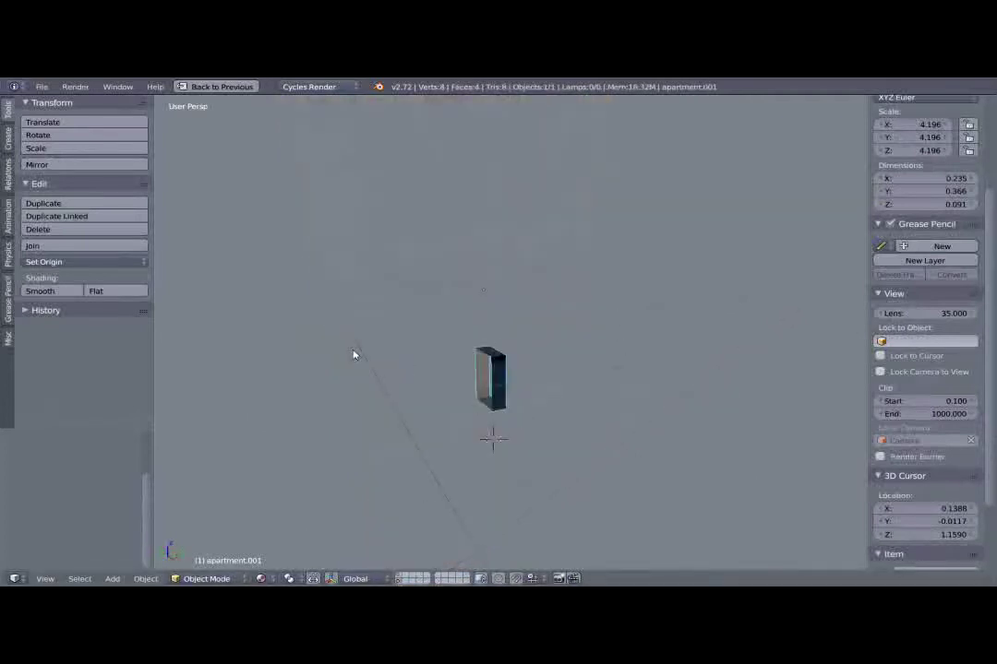
Inspect the recess sides, switch back to the building's layer, and enter Edit Mode on the apartment mesh.
middle_drag(421, 396, 412, 546)
click(399, 575)
middle_drag(461, 397, 498, 251)
scroll(526, 331, up, 3)
key(Tab)
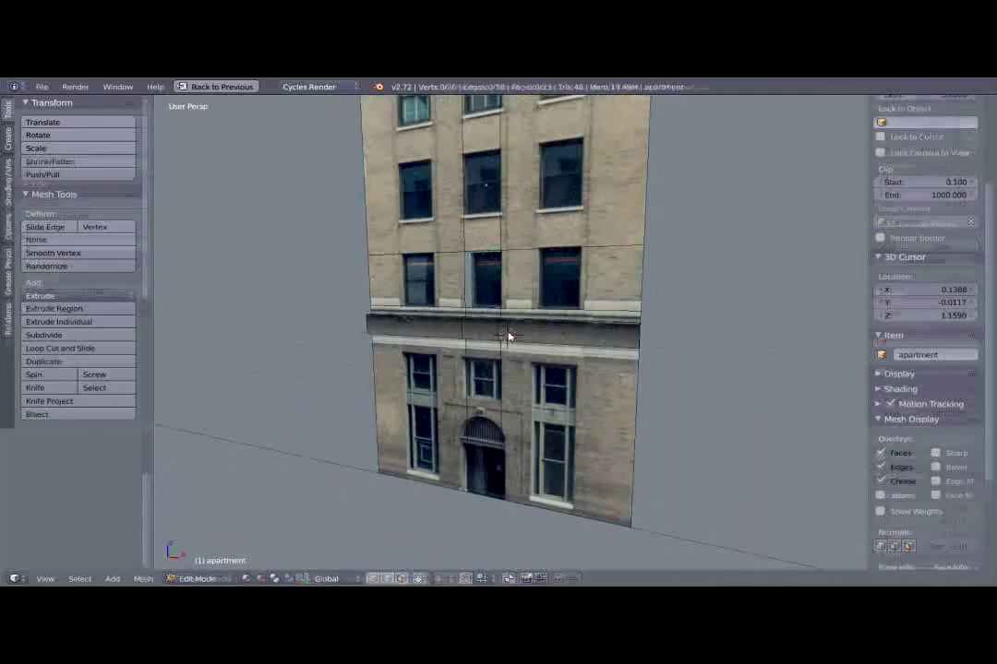
Select all faces of the extruded cornice between the ground floor and second storey, and separate them into their own object.
alt+right_click(498, 335)
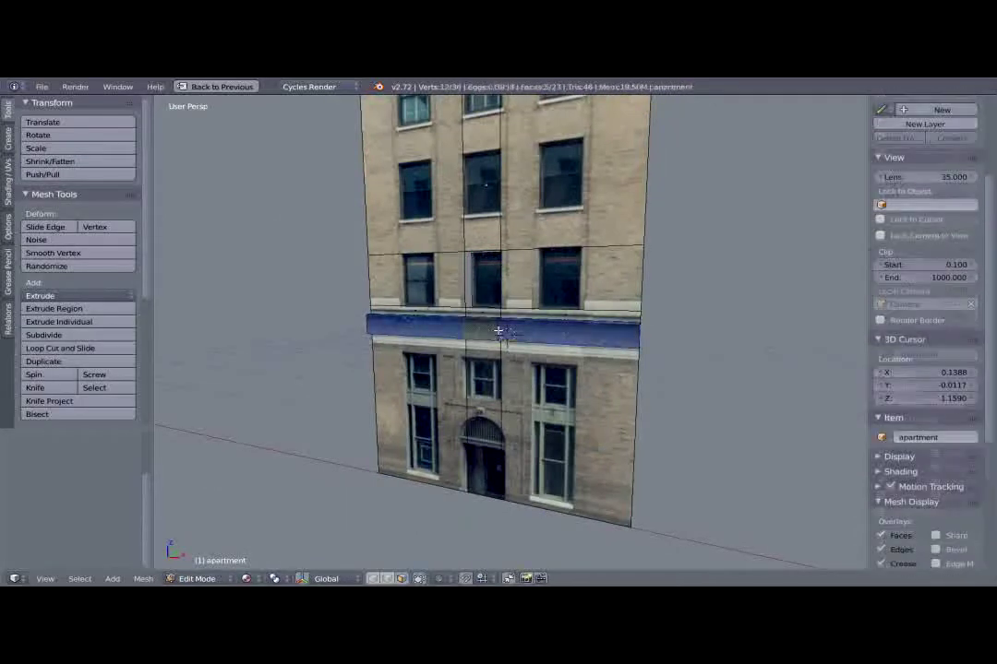
alt+shift+right_click(499, 330)
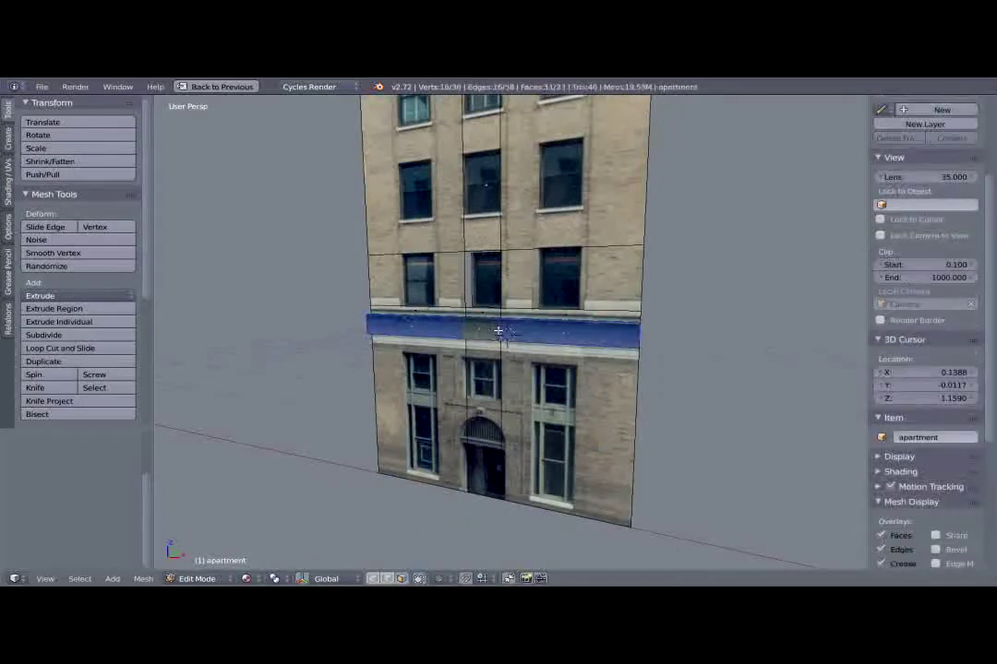
key(p)
click(498, 331)
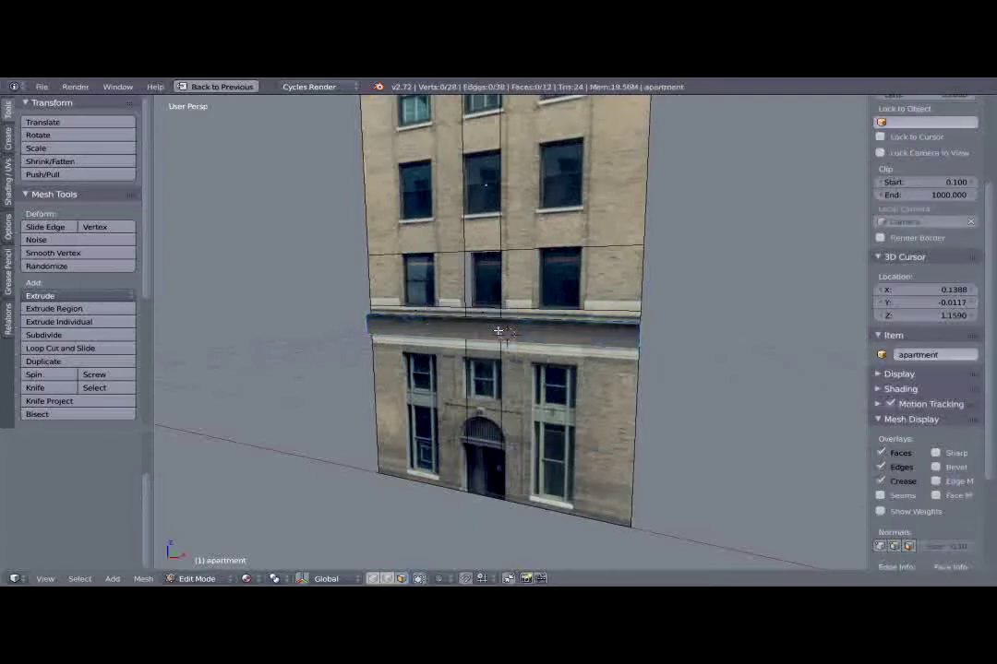
Return to Object Mode, select the separated cornice object, and move it to the layer holding the window recess sides.
key(Tab)
right_click(506, 335)
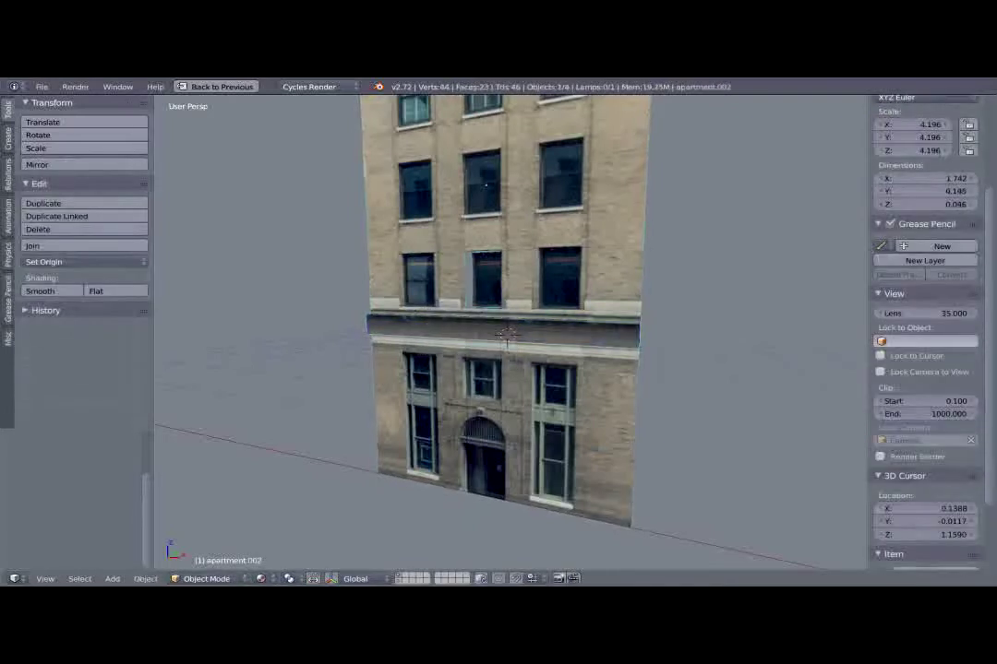
key(m)
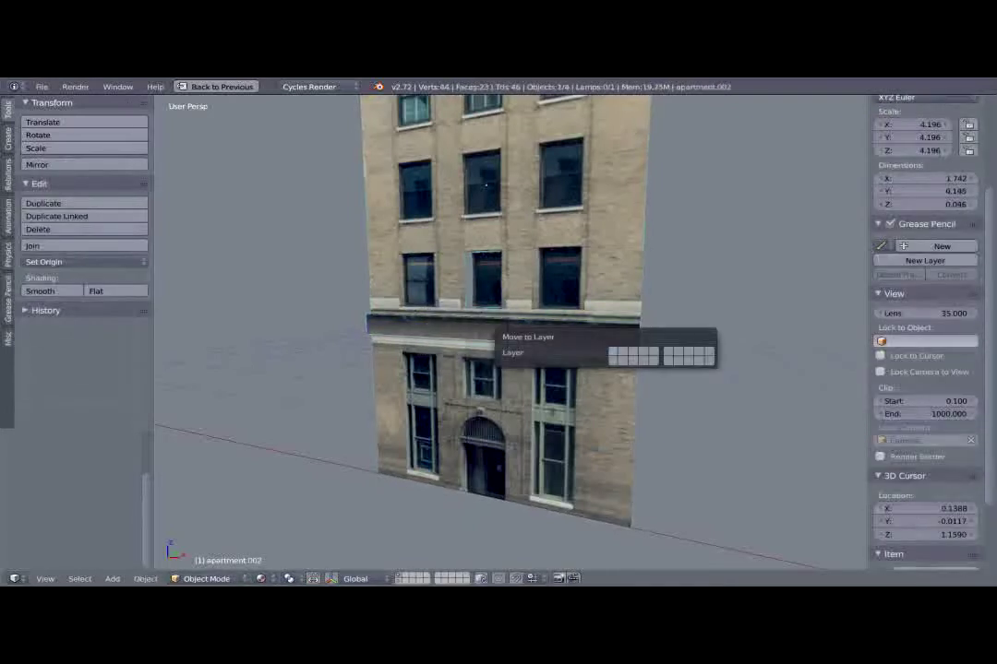
click(613, 361)
Display the layer with the separated pieces to inspect the cornice beside the window recess, and switch back to the building's layer.
scroll(456, 305, down, 2)
shift+middle_drag(451, 319, 401, 583)
click(402, 579)
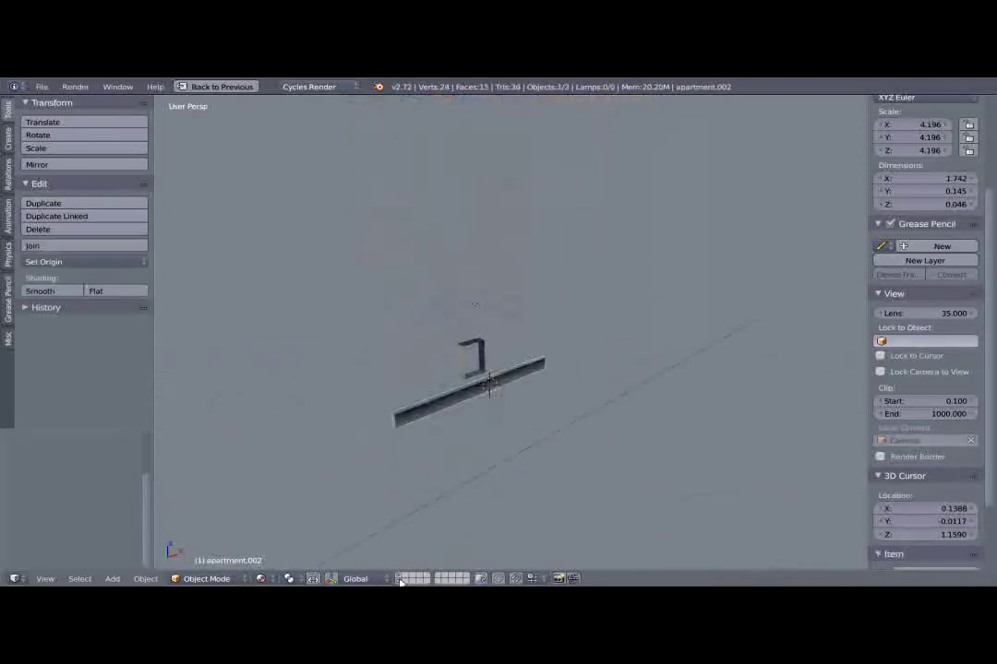
middle_drag(461, 337, 506, 364)
middle_drag(412, 460, 400, 567)
click(400, 576)
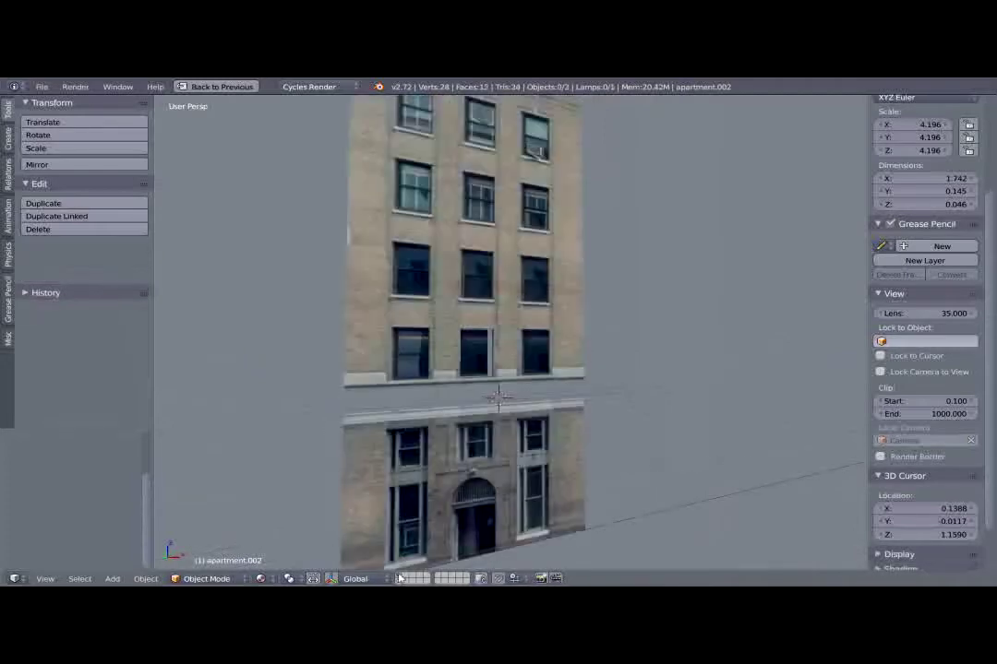
middle_drag(516, 367, 445, 371)
scroll(443, 373, down, 2)
shift+middle_drag(552, 289, 543, 306)
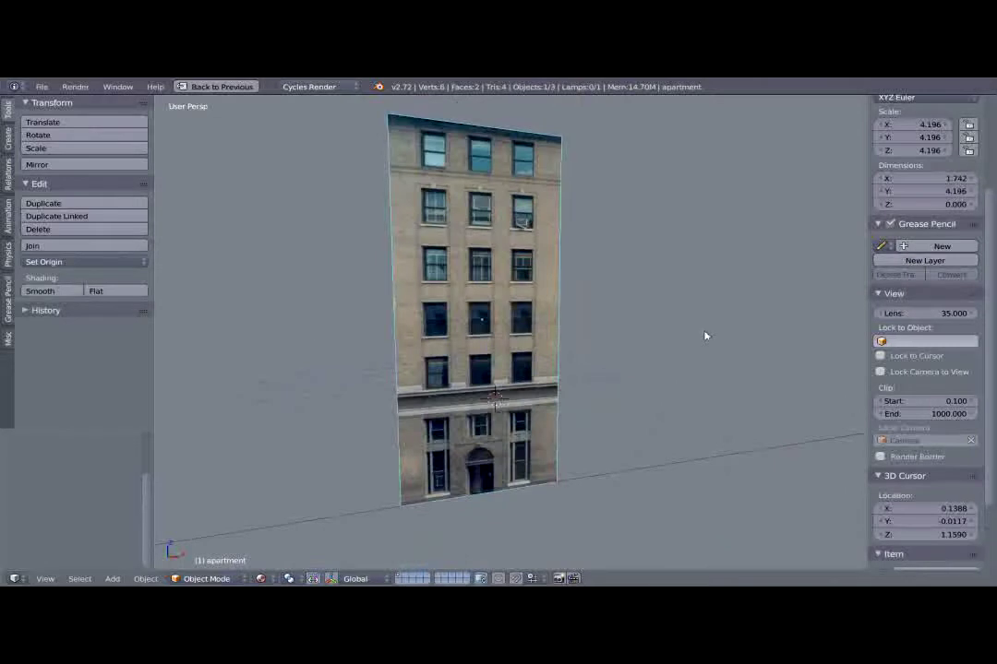
Enter Edit Mode on the uncut apartment facade plane and undo its vertical centre loop cut.
middle_drag(681, 376, 535, 388)
key(Tab)
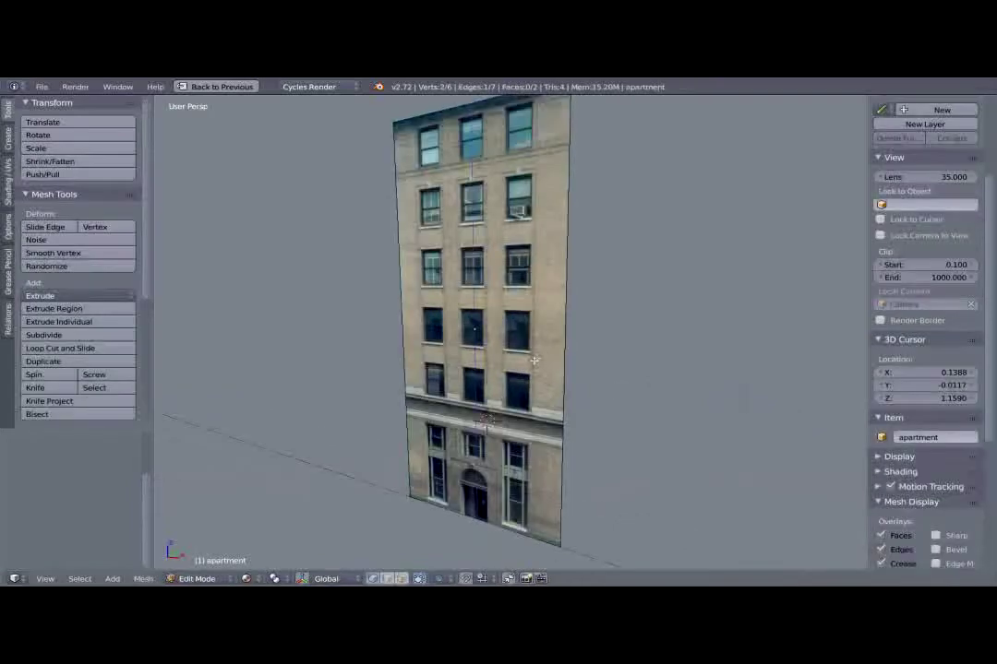
middle_drag(520, 323, 496, 430)
key(ctrl+z)
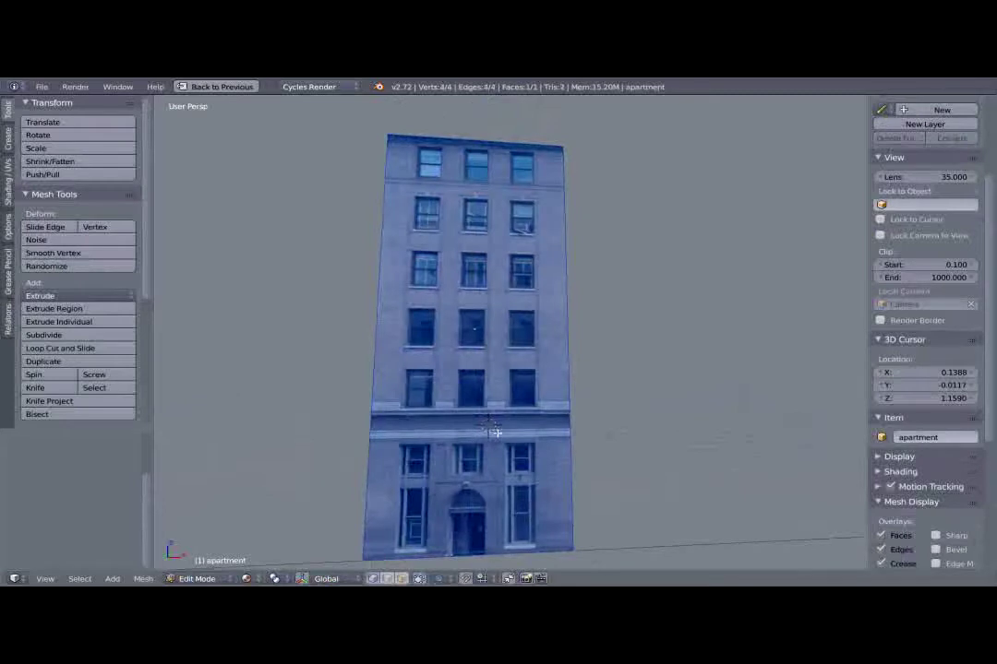
Add horizontal loop cuts below the roof cornice and below the top-row windows, with slide factors of about -0.948 and -0.821.
middle_drag(498, 387, 493, 325)
key(ctrl+r)
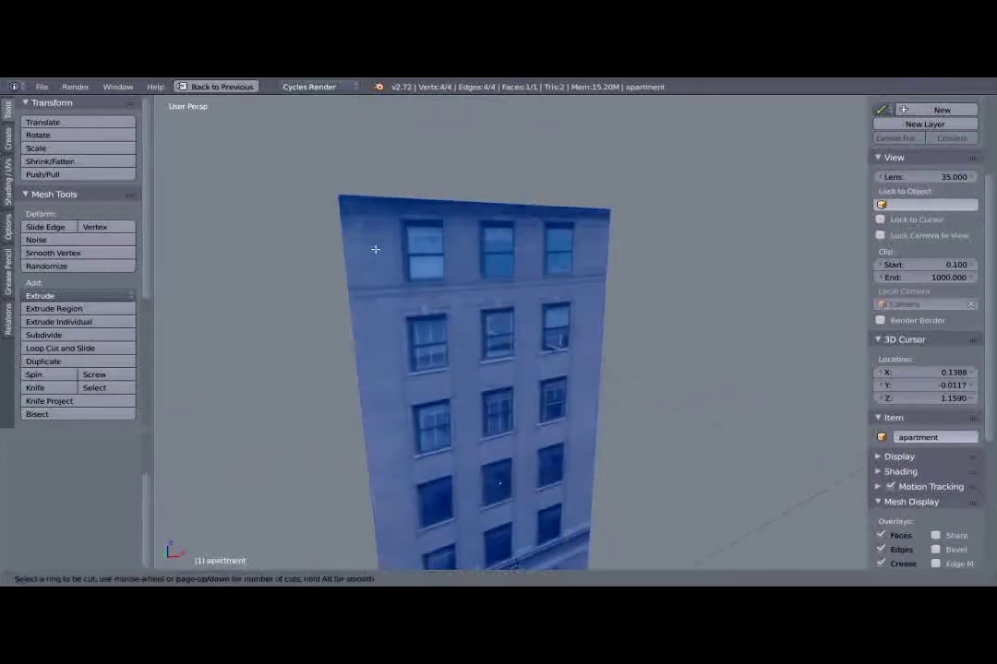
click(414, 485)
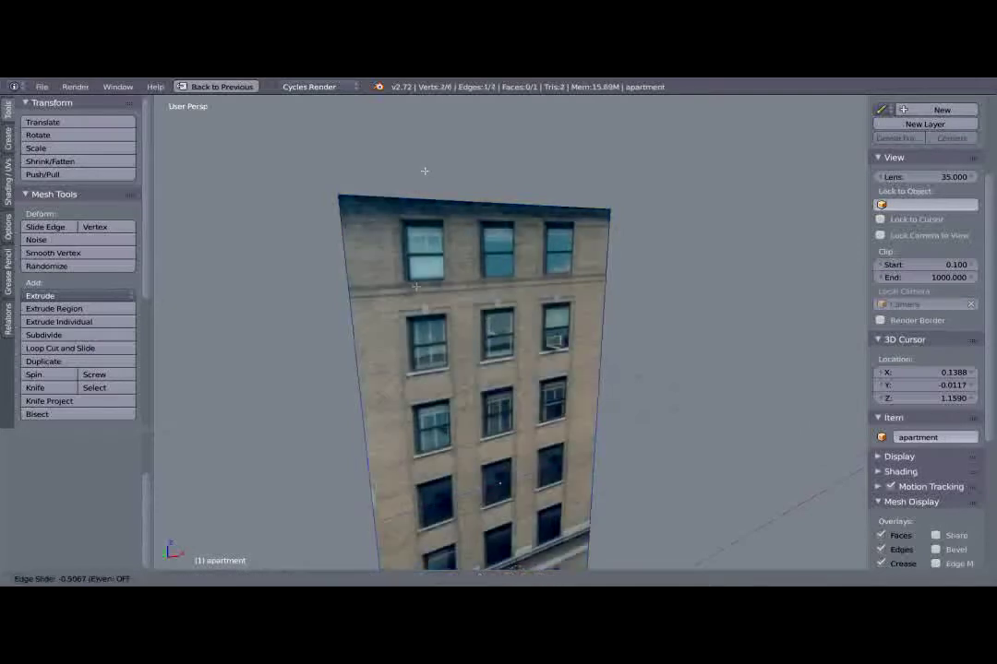
click(407, 201)
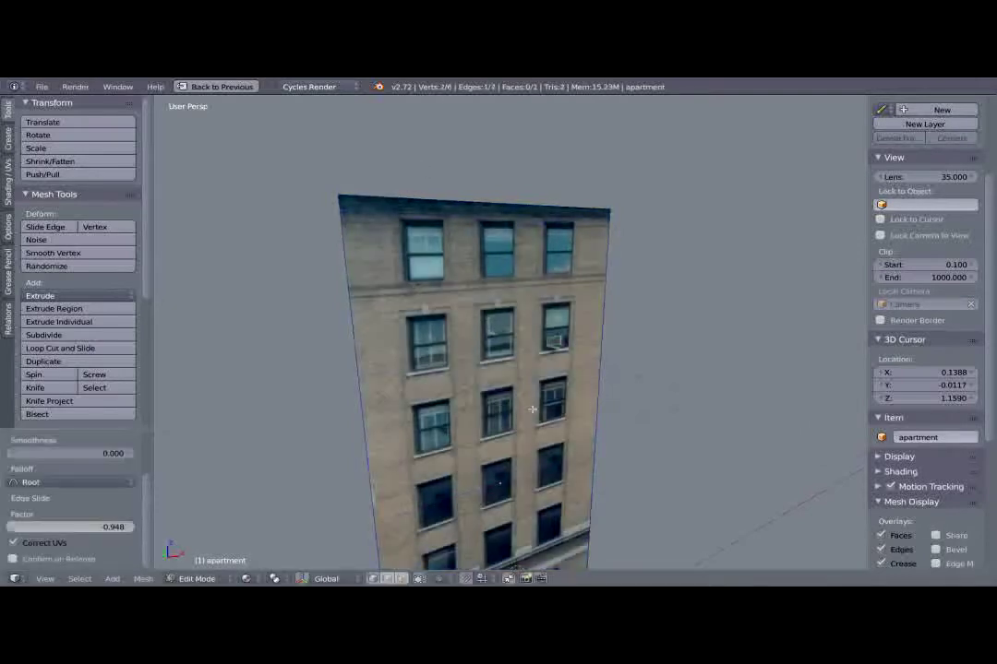
key(ctrl+r)
click(360, 404)
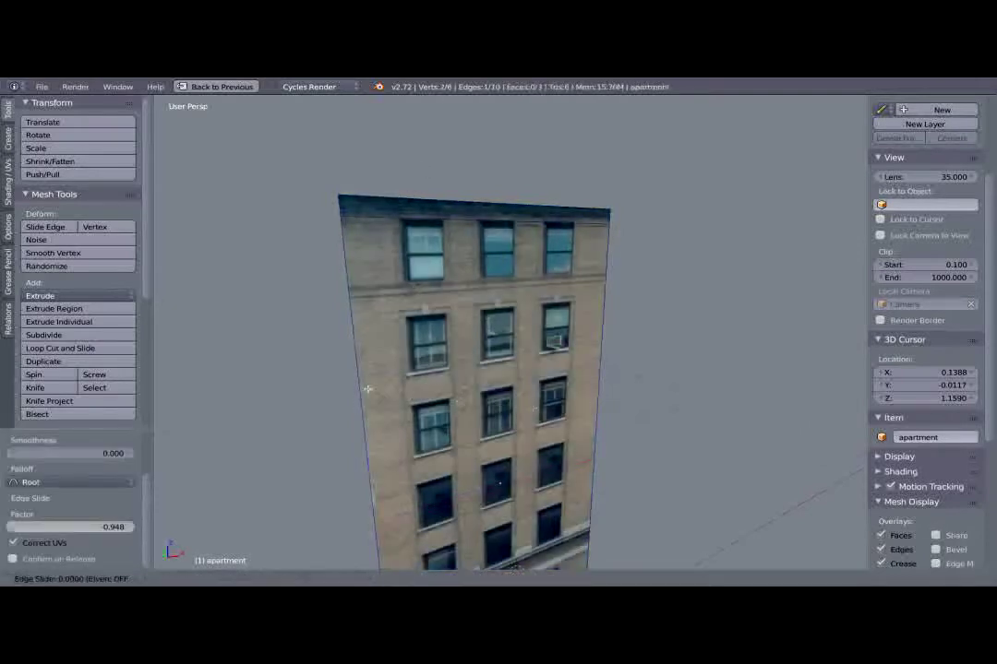
click(372, 189)
key(ctrl+r)
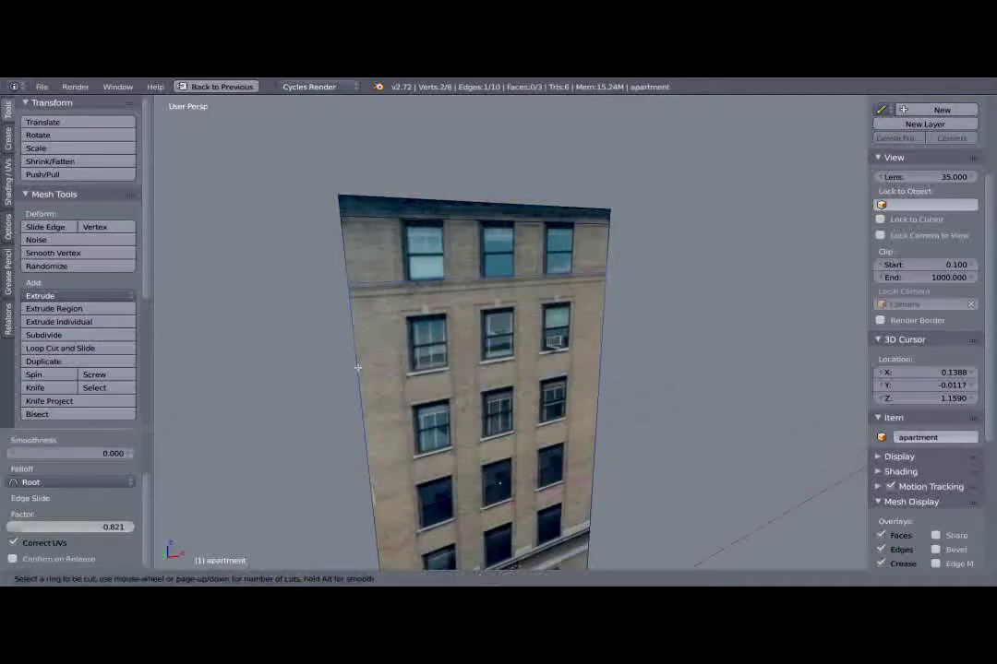
key(Escape)
key(ctrl+r)
key(Escape)
Add horizontal loop cuts along the upper and lower edges of the second window row, slid to about -0.884 and -0.794.
middle_drag(514, 404, 369, 372)
key(ctrl+r)
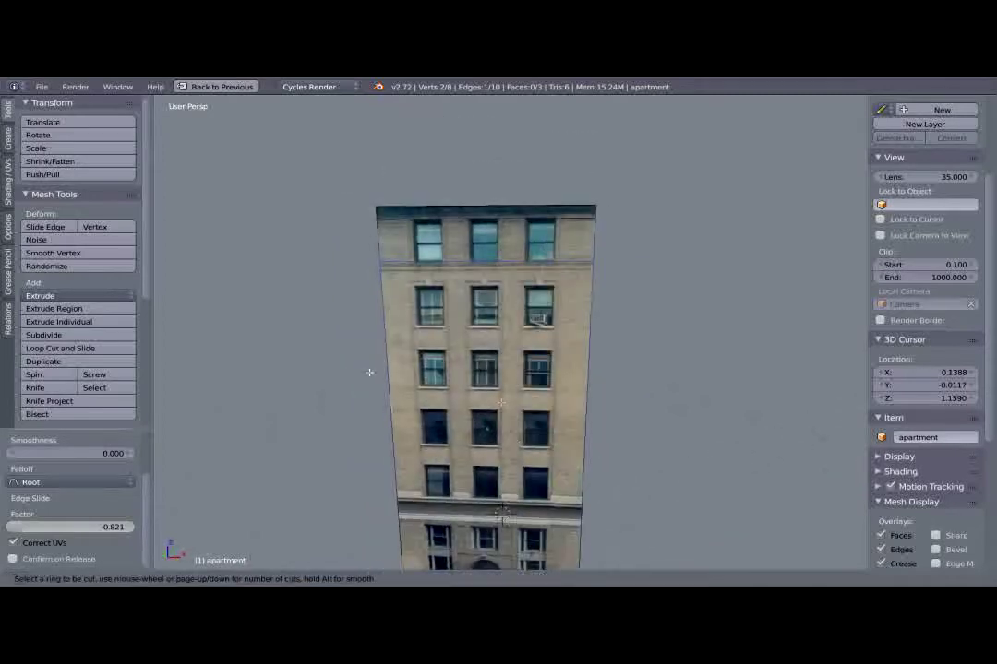
click(424, 346)
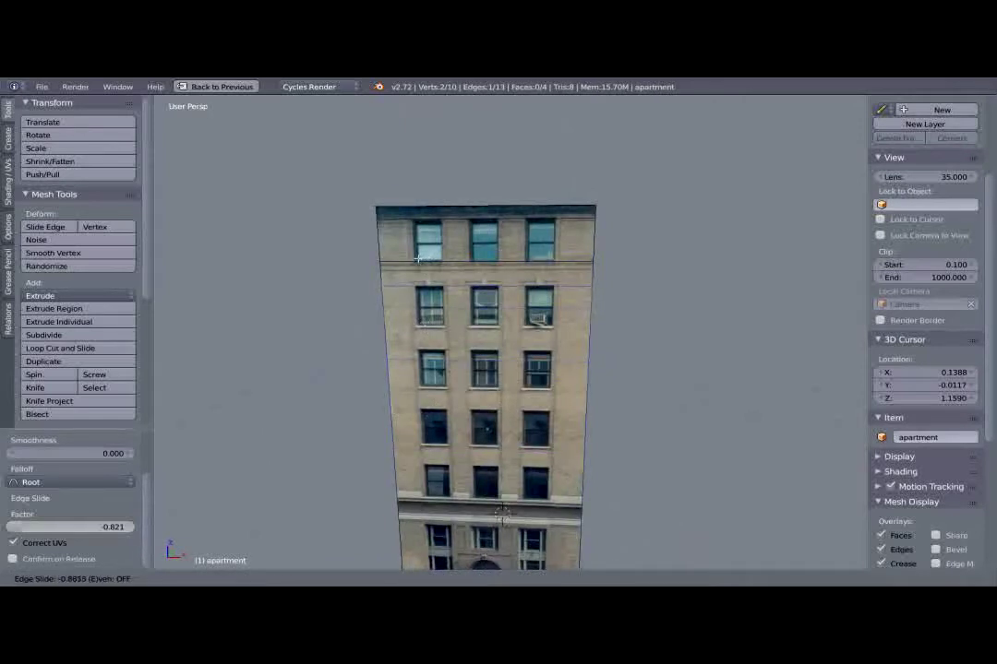
click(422, 255)
key(ctrl+r)
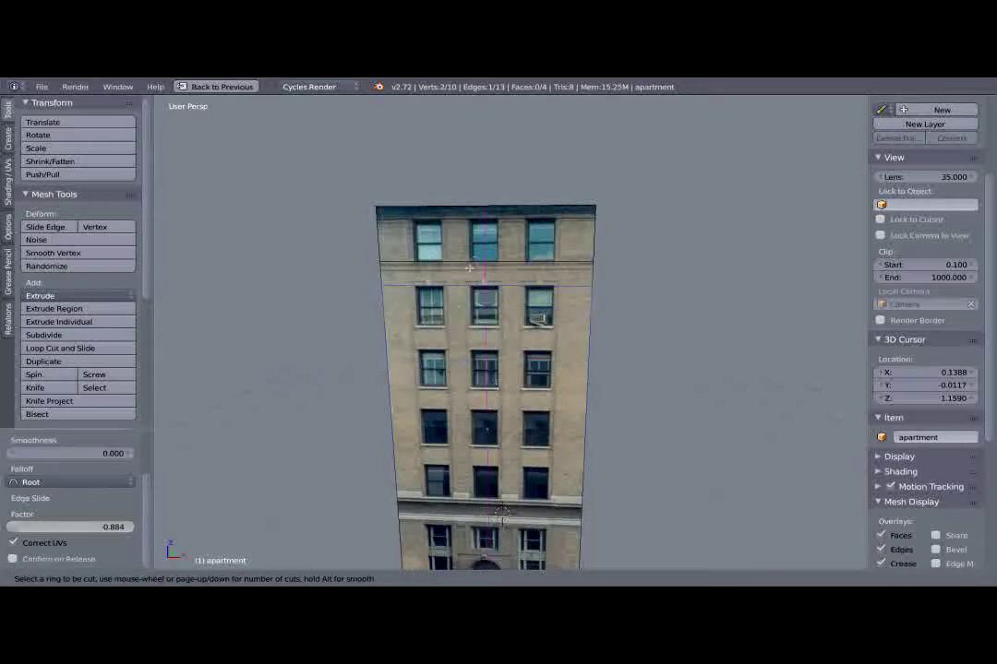
click(585, 451)
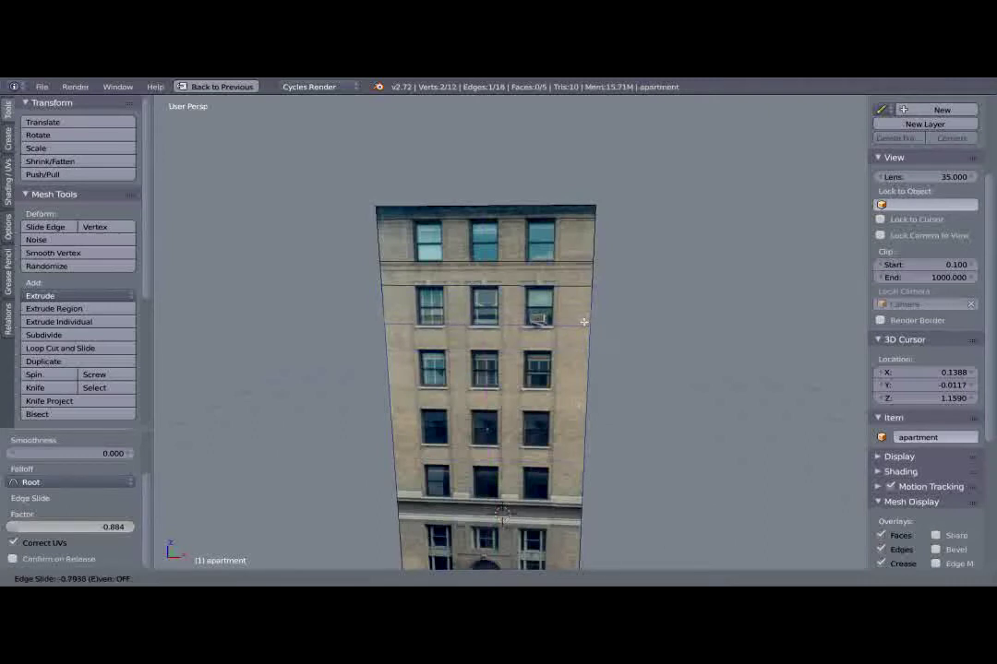
click(584, 321)
Add horizontal loop cuts along the upper and lower edges of the third window row, slid to about -0.848 and -0.743.
key(ctrl+r)
click(589, 349)
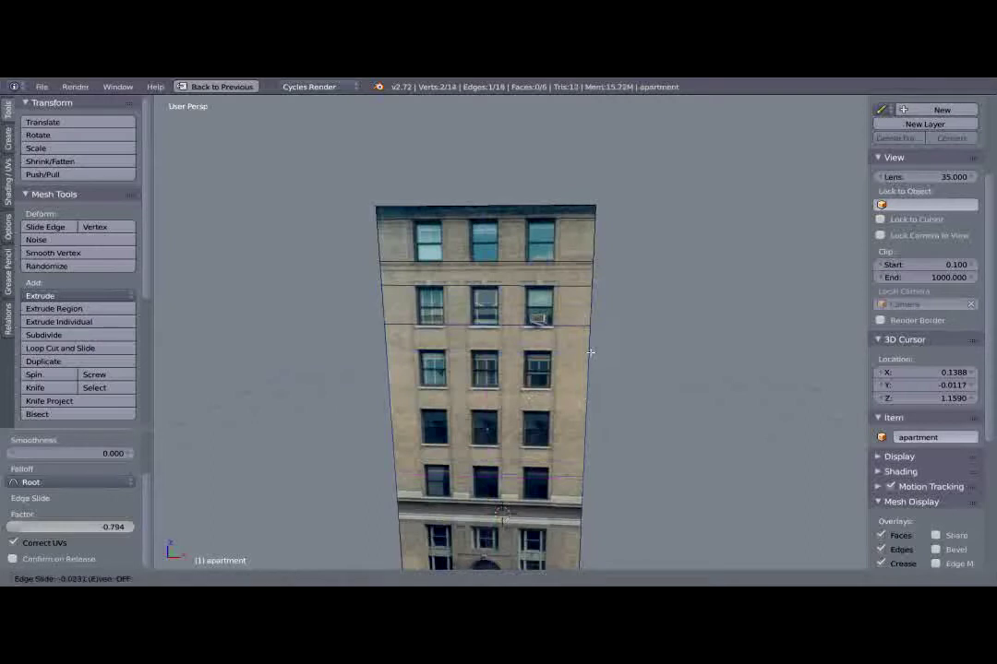
click(585, 272)
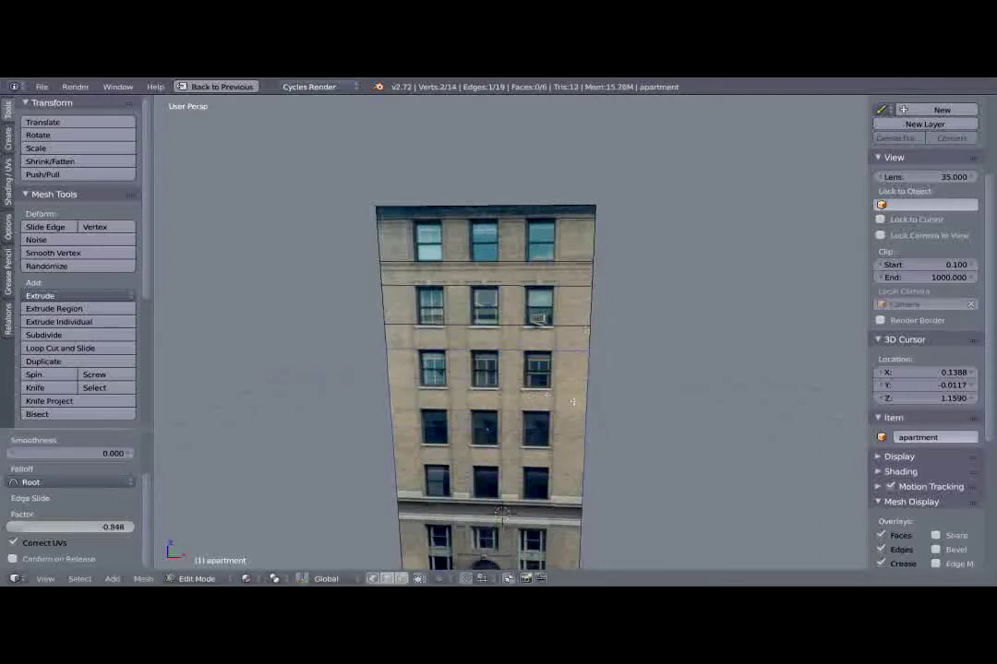
key(ctrl+r)
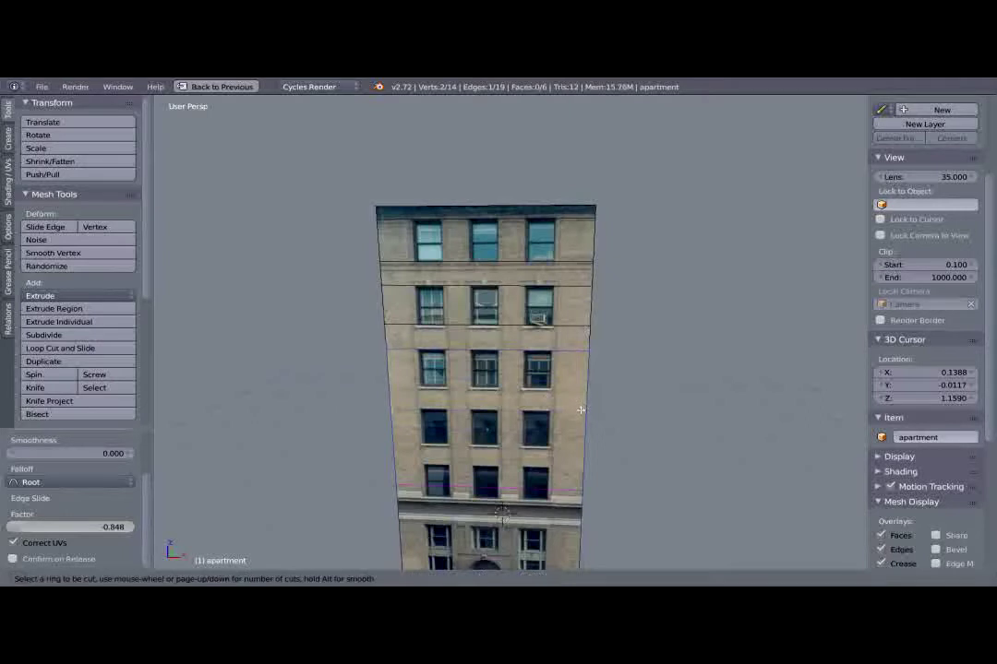
click(584, 404)
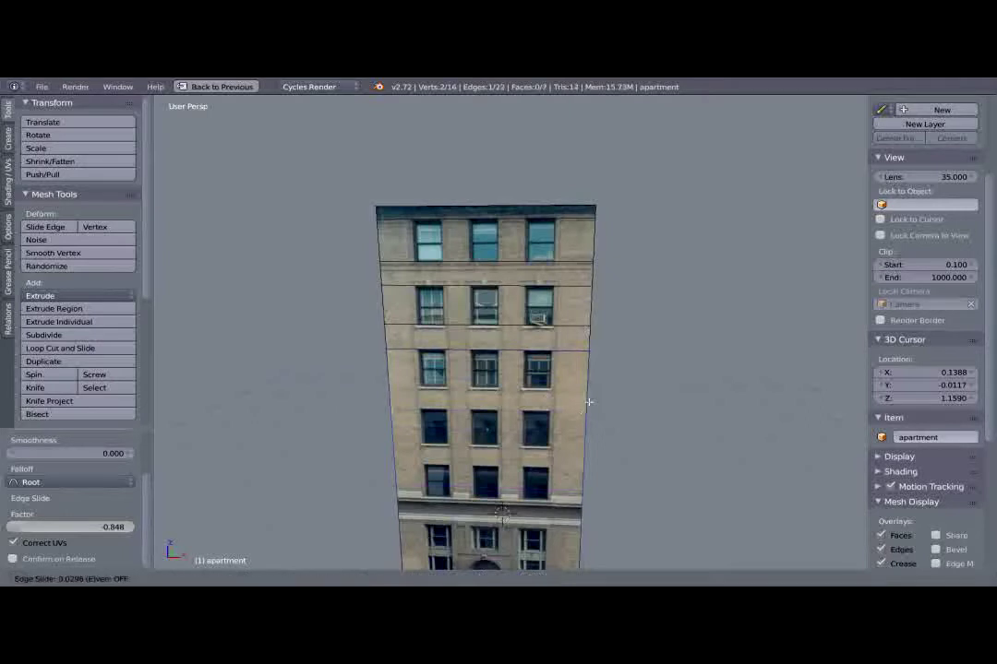
click(567, 314)
Add horizontal loop cuts along the upper and lower edges of the fourth window row, slid to about -0.815 and -0.679.
shift+middle_drag(567, 313, 540, 256)
key(ctrl+r)
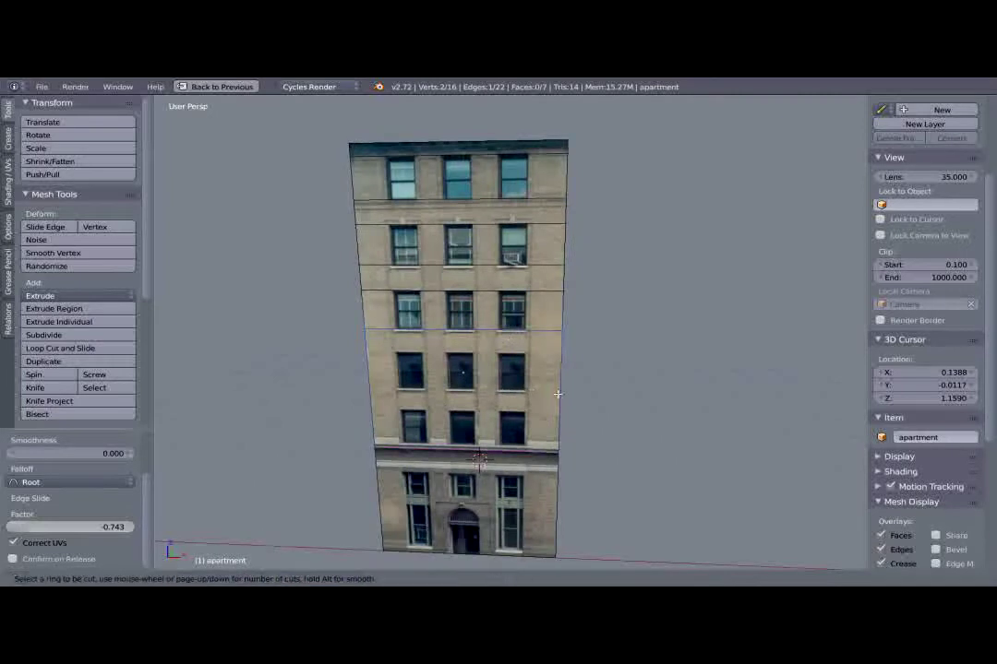
click(570, 396)
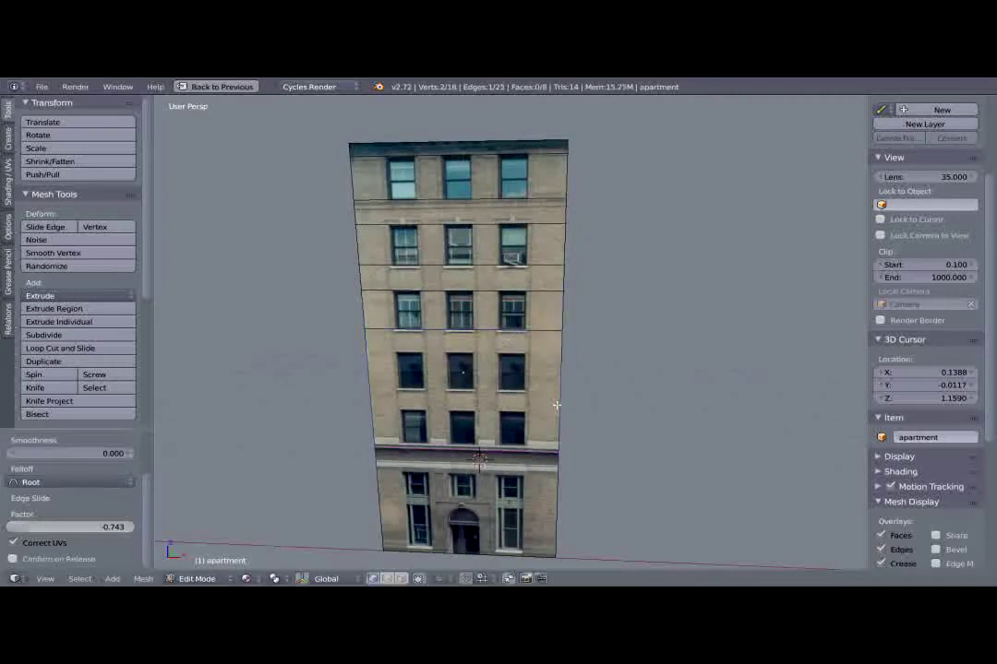
click(532, 314)
key(ctrl+r)
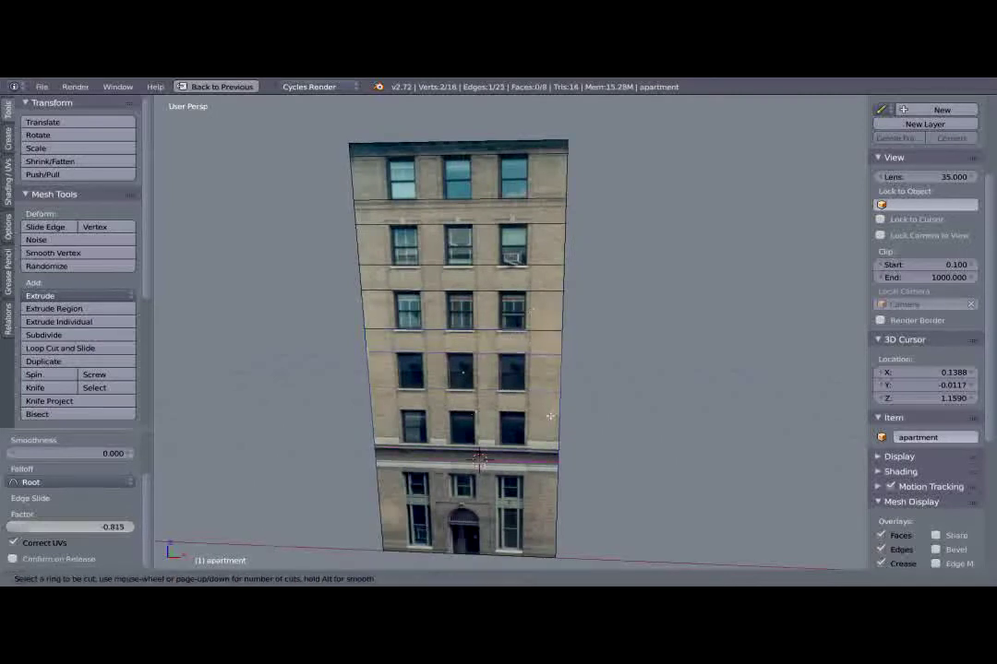
click(557, 406)
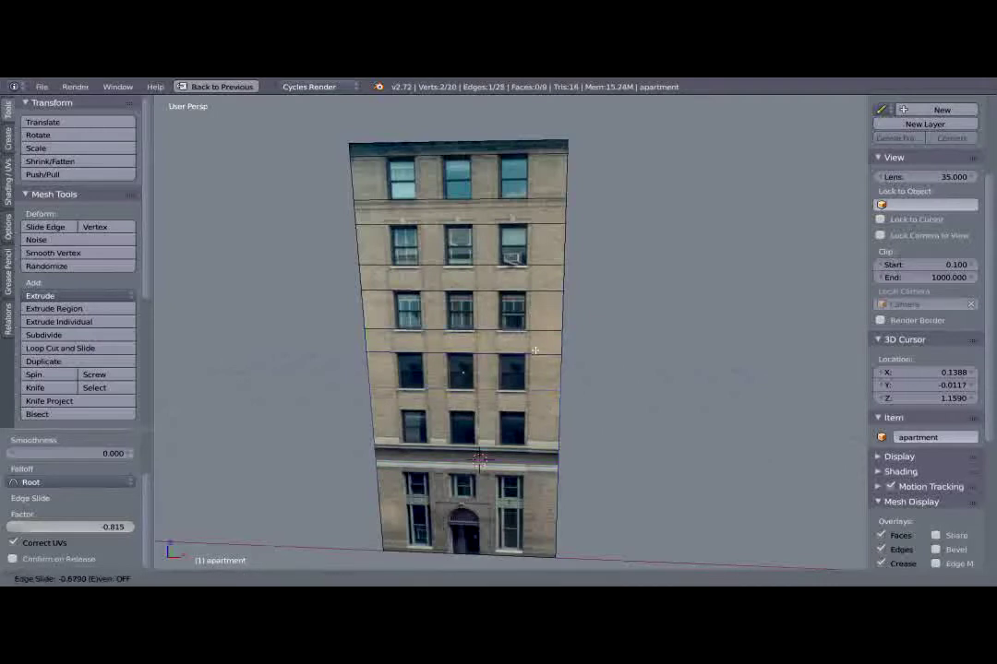
click(534, 352)
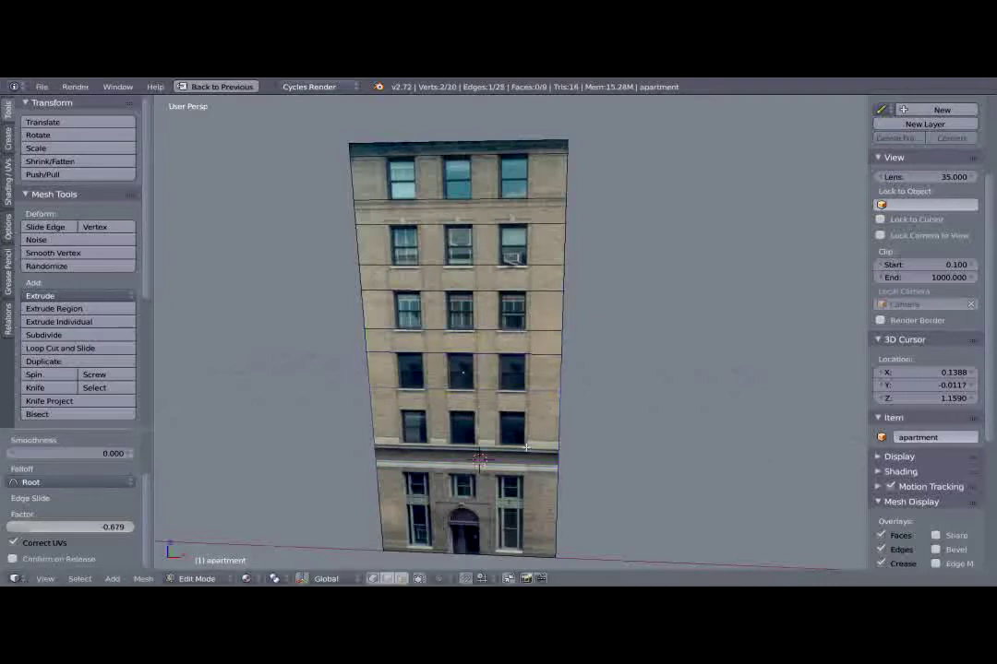
Add horizontal loop cuts along the upper and lower edges of the fifth window row, slid to about -0.759 and -0.565.
key(ctrl+r)
click(567, 450)
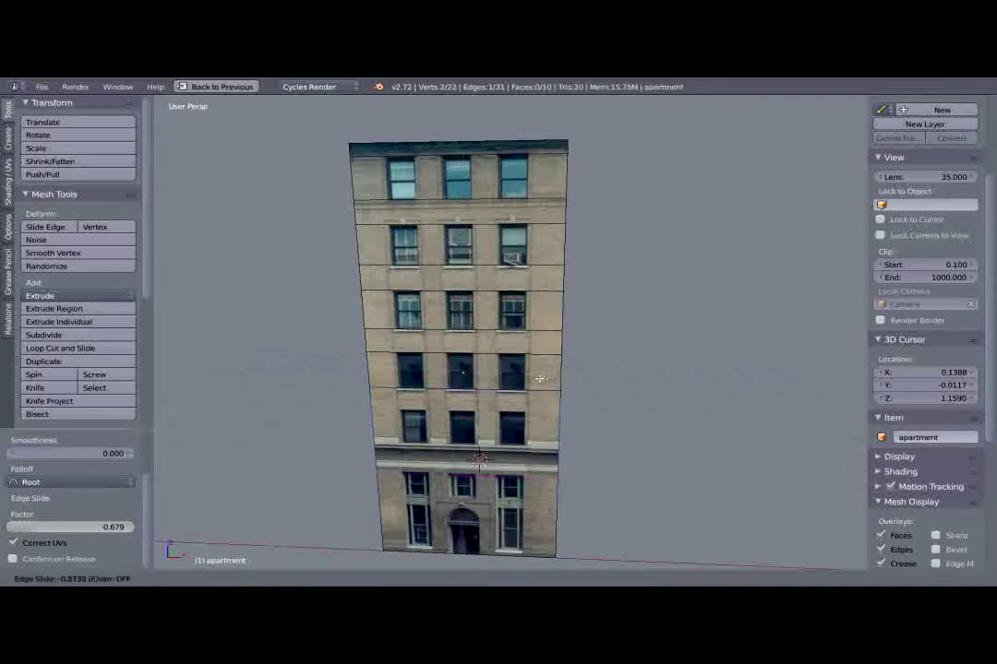
click(534, 385)
shift+middle_drag(521, 469, 523, 417)
scroll(522, 417, up, 5)
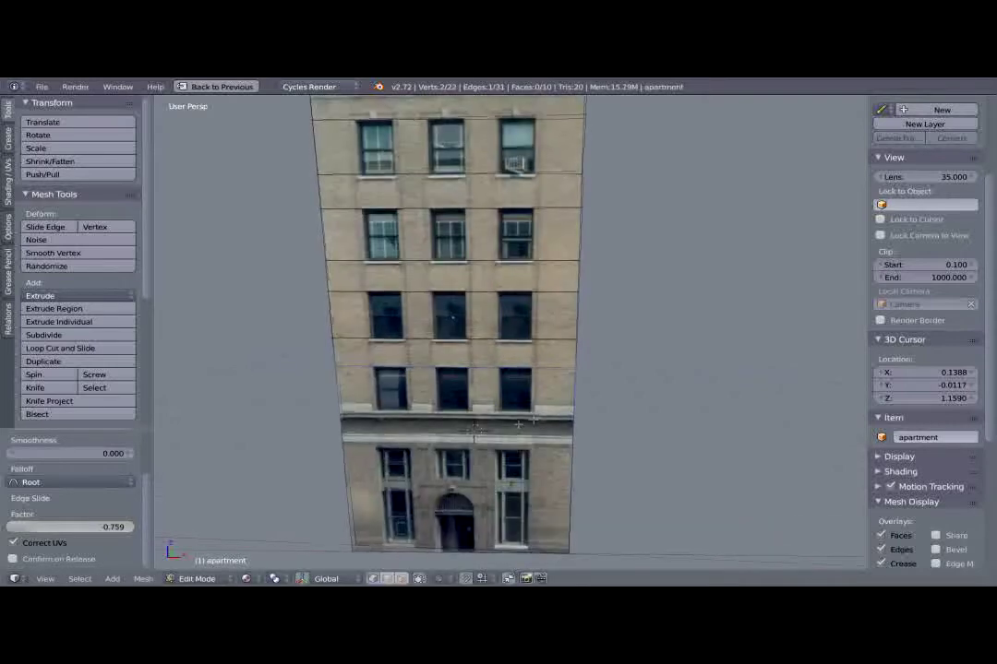
key(ctrl+r)
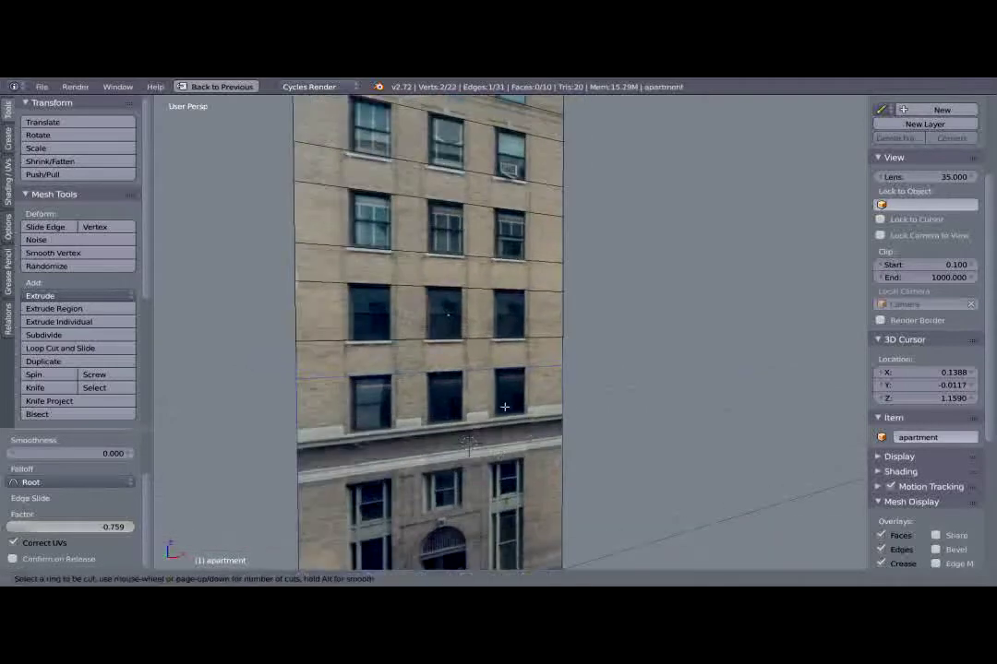
click(571, 417)
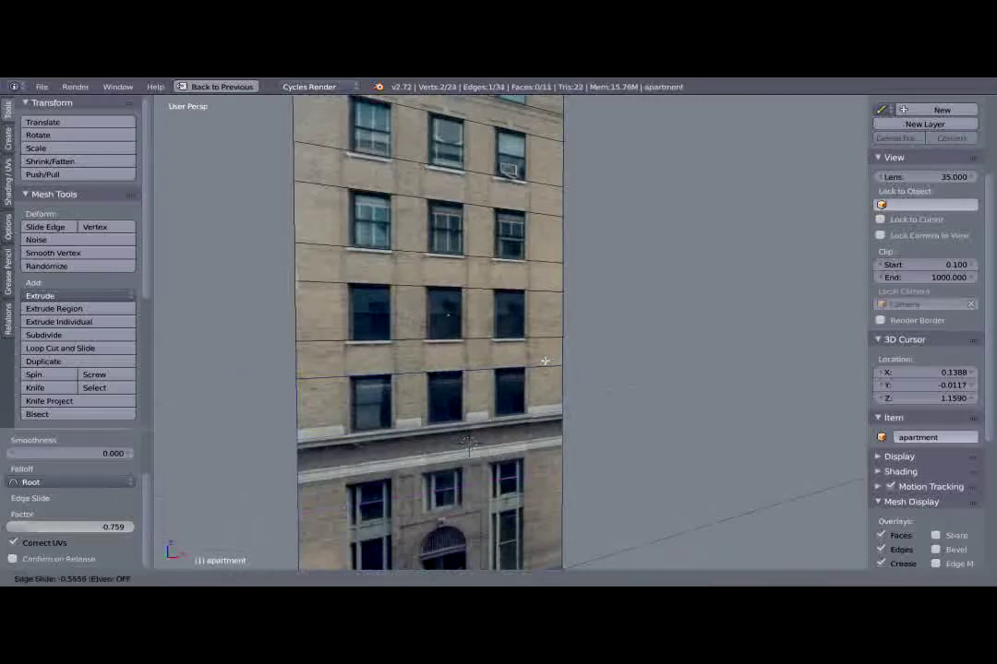
click(545, 360)
Add a horizontal loop cut along the upper edge of the ground-floor windows, with a slide factor of about -0.491.
middle_drag(545, 360, 624, 452)
key(ctrl+r)
click(614, 454)
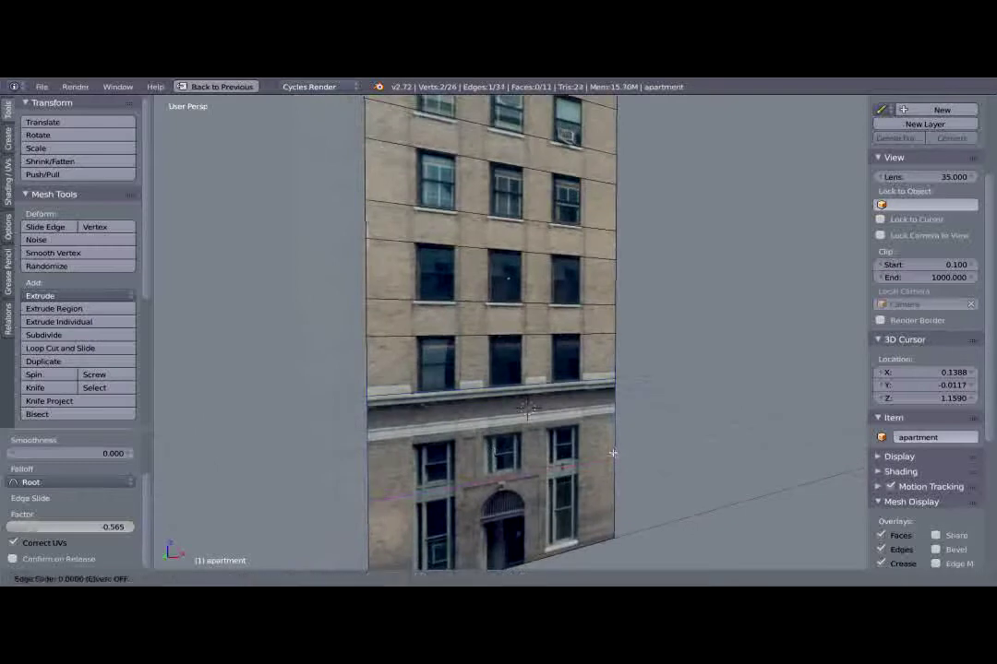
click(604, 413)
Add a horizontal loop cut along the lower edge of the small ground-floor windows, with a slide factor of about -0.399.
middle_drag(604, 414, 535, 367)
key(ctrl+r)
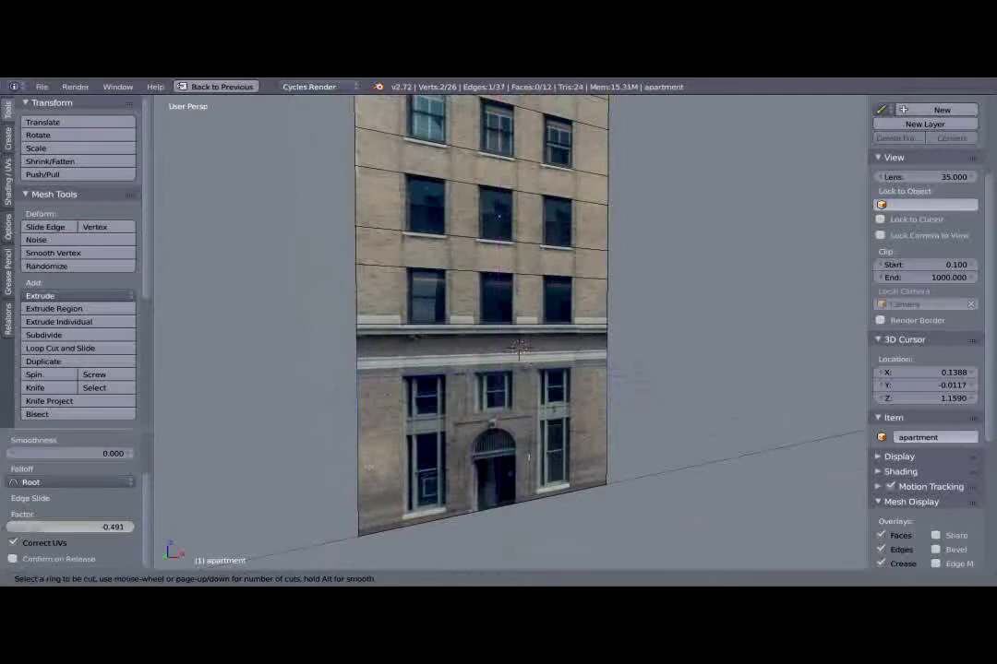
click(360, 466)
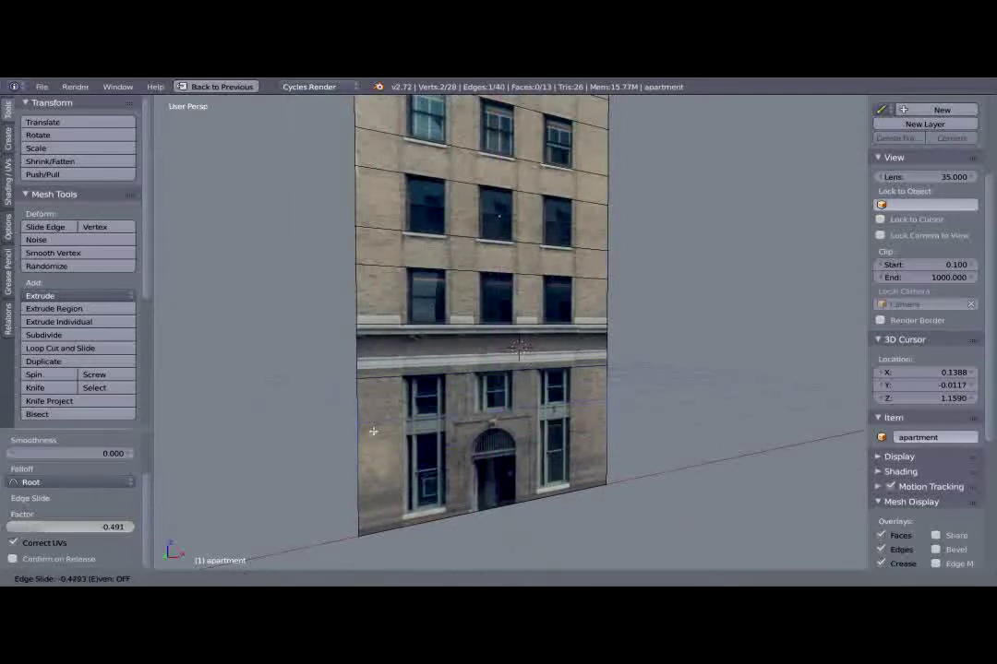
click(373, 433)
Add vertical loop cuts along both sides of the right window column, sliding the outer one to about -0.638.
shift+middle_drag(504, 348, 507, 476)
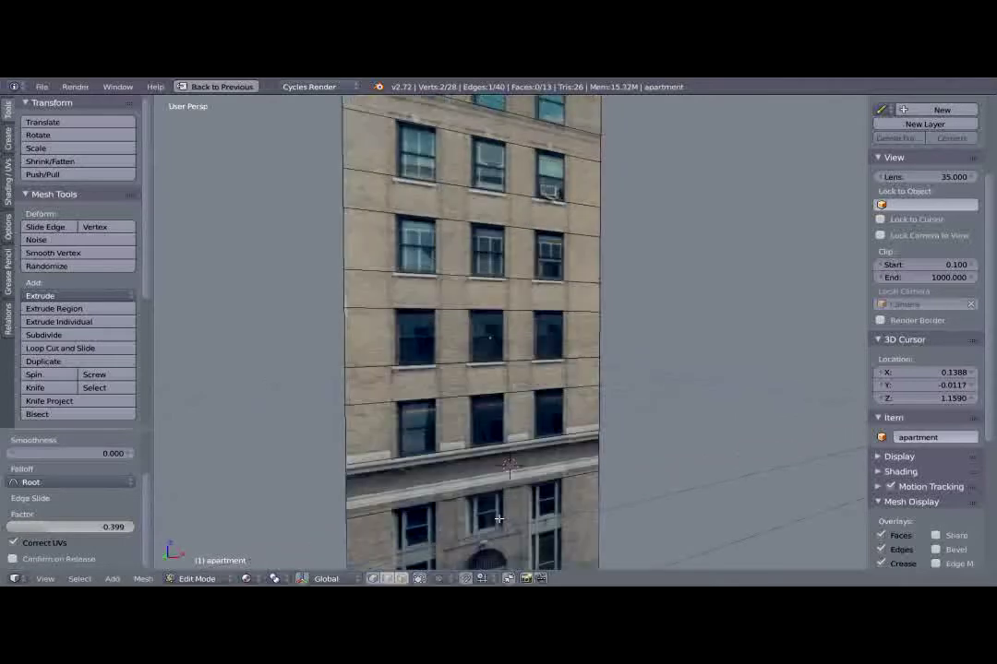
scroll(507, 476, down, 2)
key(ctrl+r)
click(563, 155)
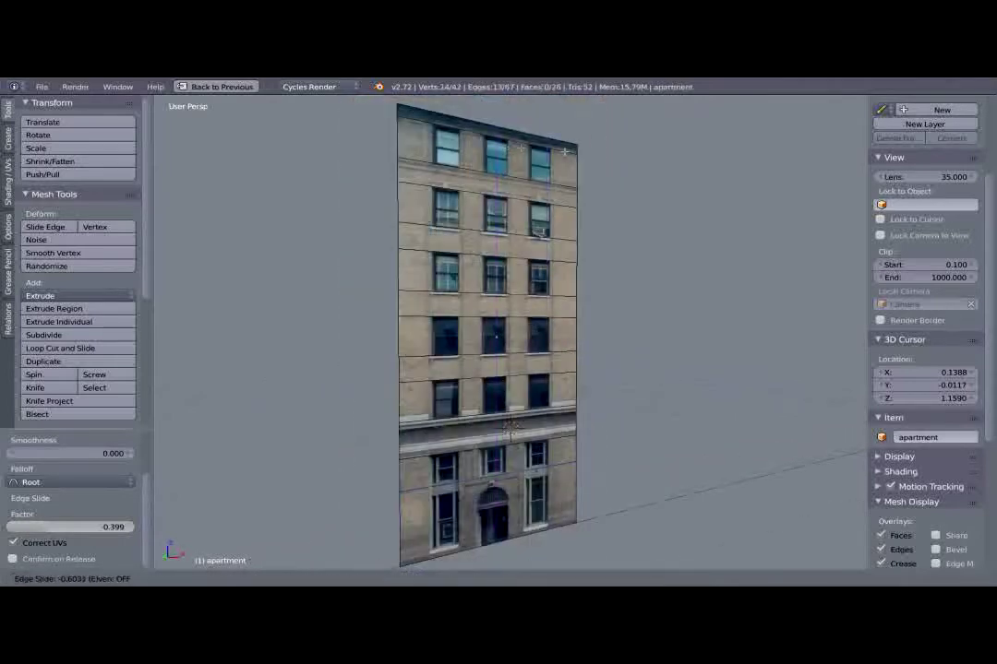
click(566, 159)
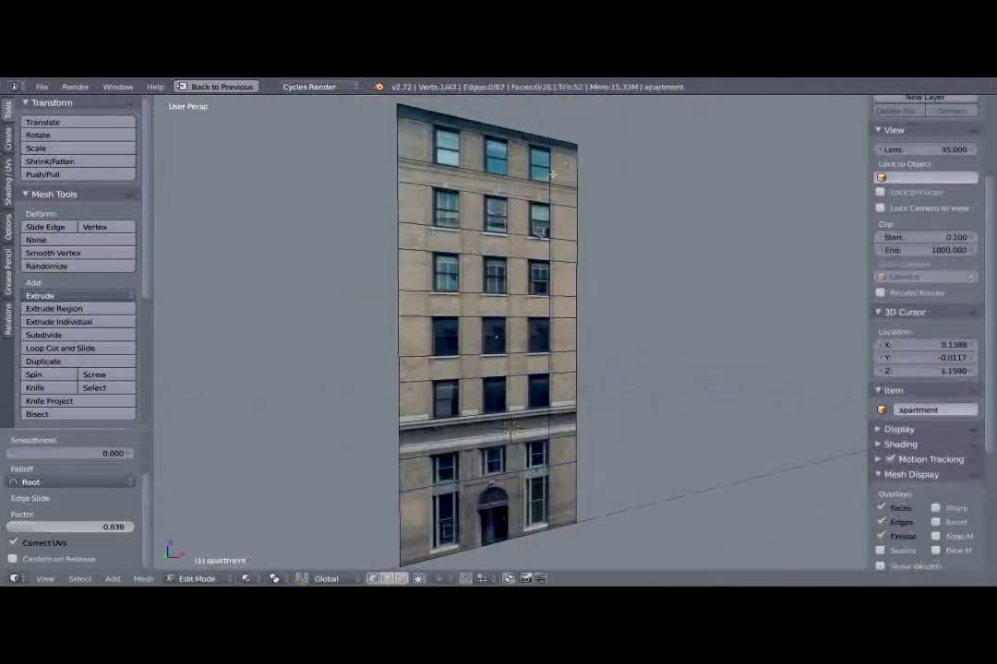
key(ctrl+r)
click(536, 153)
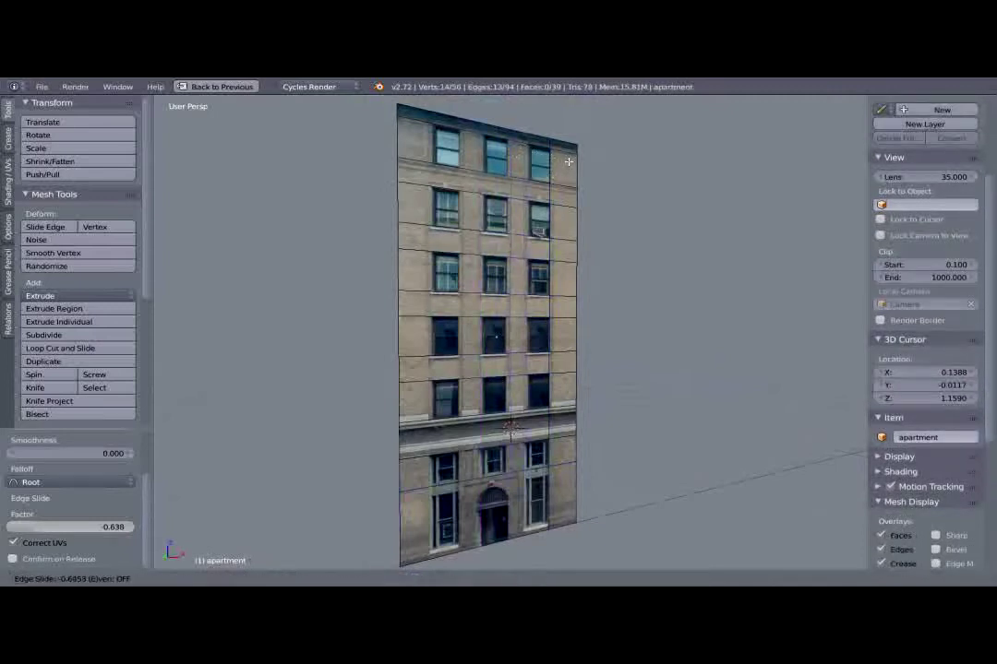
click(534, 192)
Add vertical loop cuts along the right and left sides of the middle window column, slid to about -0.643 and -0.559.
key(ctrl+r)
click(543, 186)
click(546, 185)
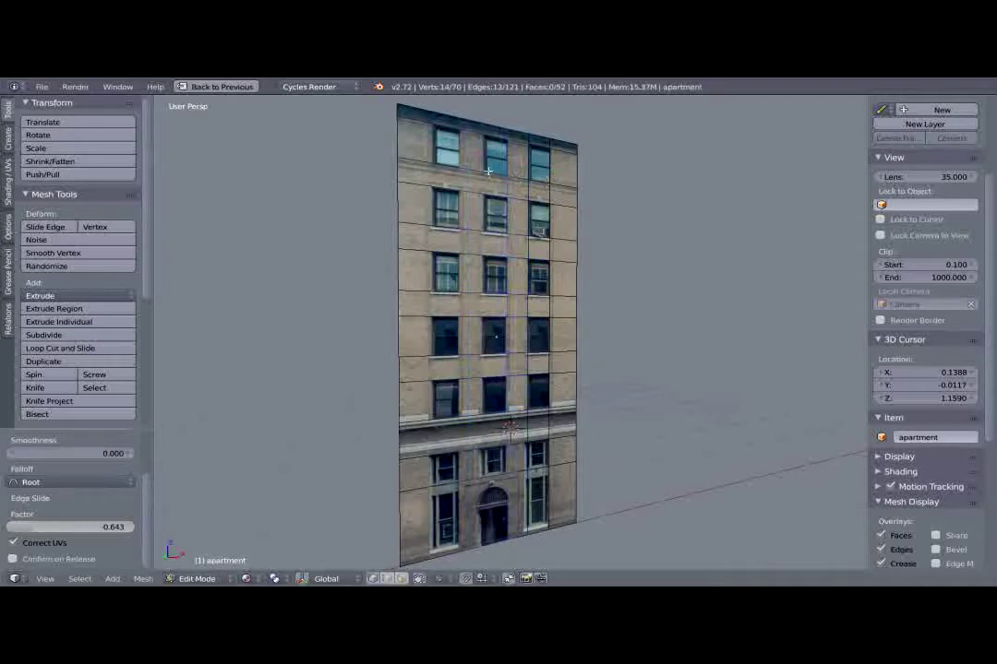
key(ctrl+r)
click(506, 180)
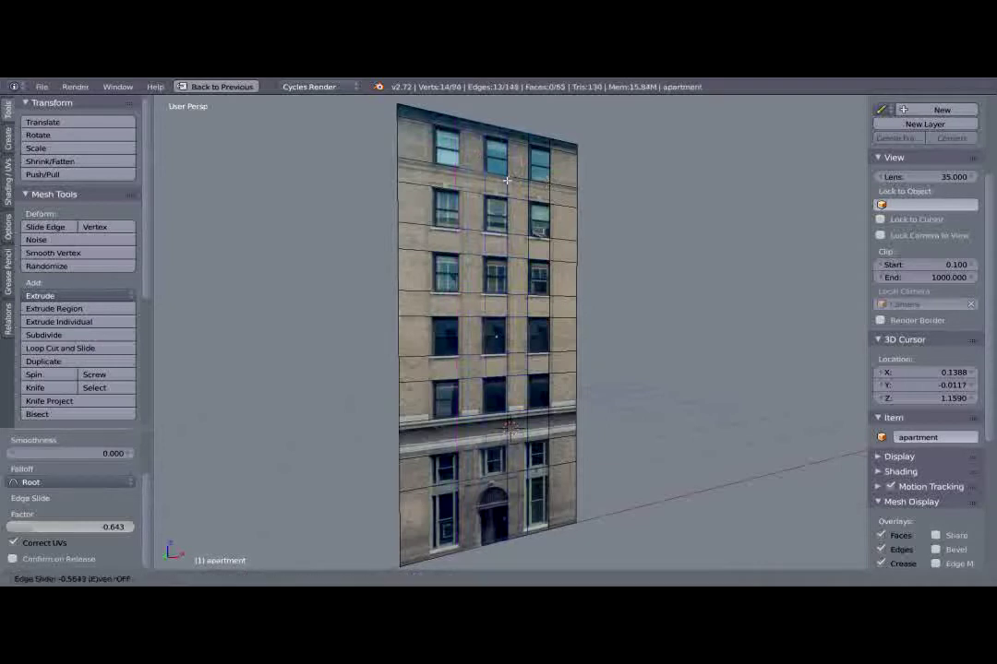
click(507, 181)
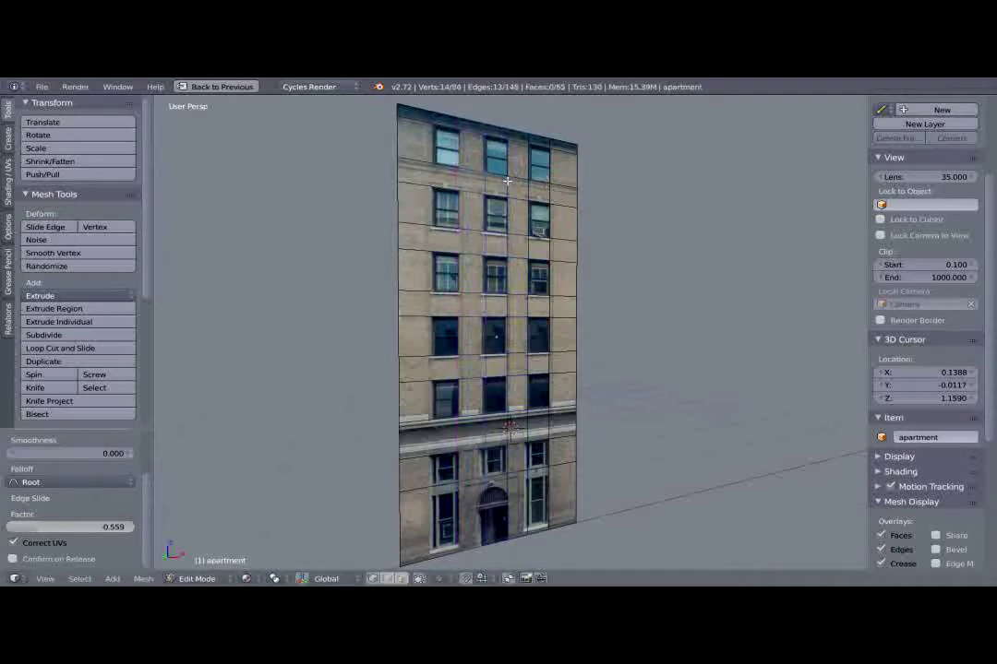
Add a vertical loop cut along the right side of the left window column, with a slide factor of about -0.359.
key(ctrl+r)
click(461, 187)
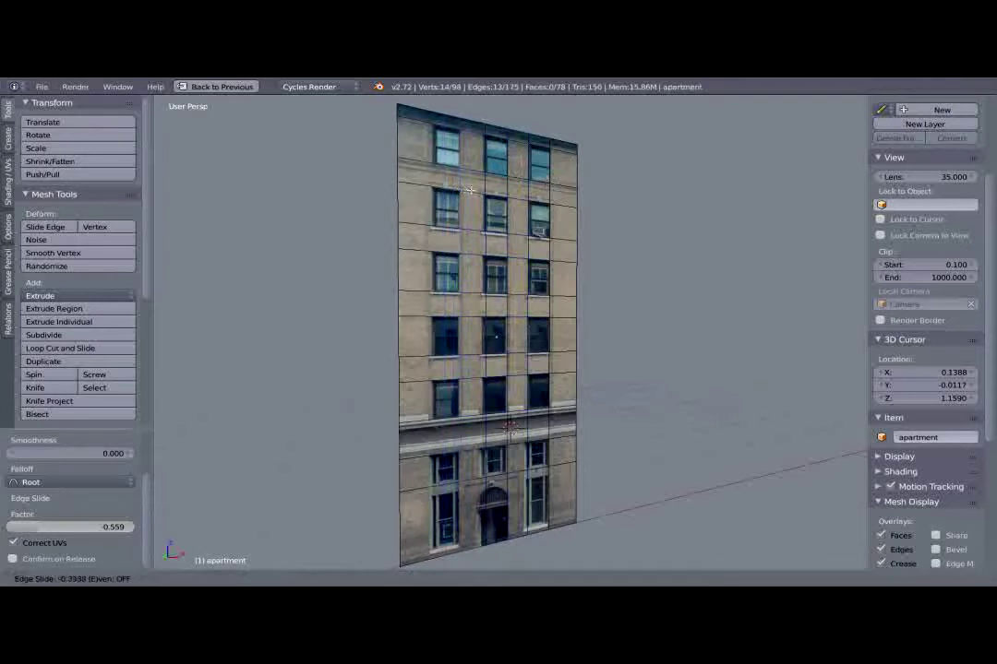
click(466, 194)
Try a vertical loop cut on the left side of the left window column at about -0.250, and undo it.
key(ctrl+r)
click(444, 190)
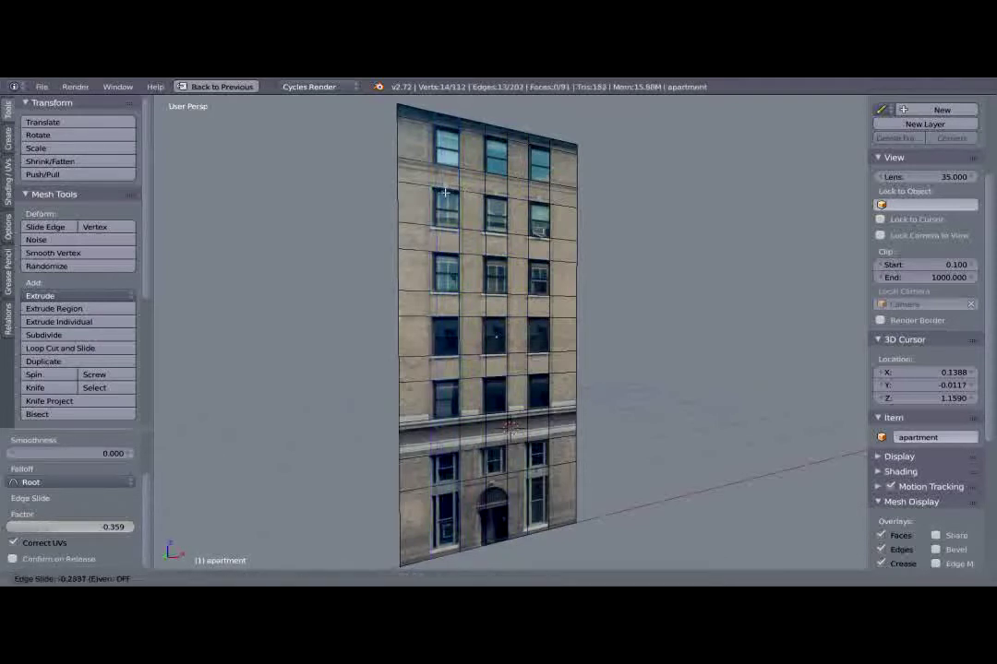
click(445, 191)
middle_drag(586, 434, 563, 471)
scroll(544, 335, up, 4)
middle_drag(536, 334, 532, 182)
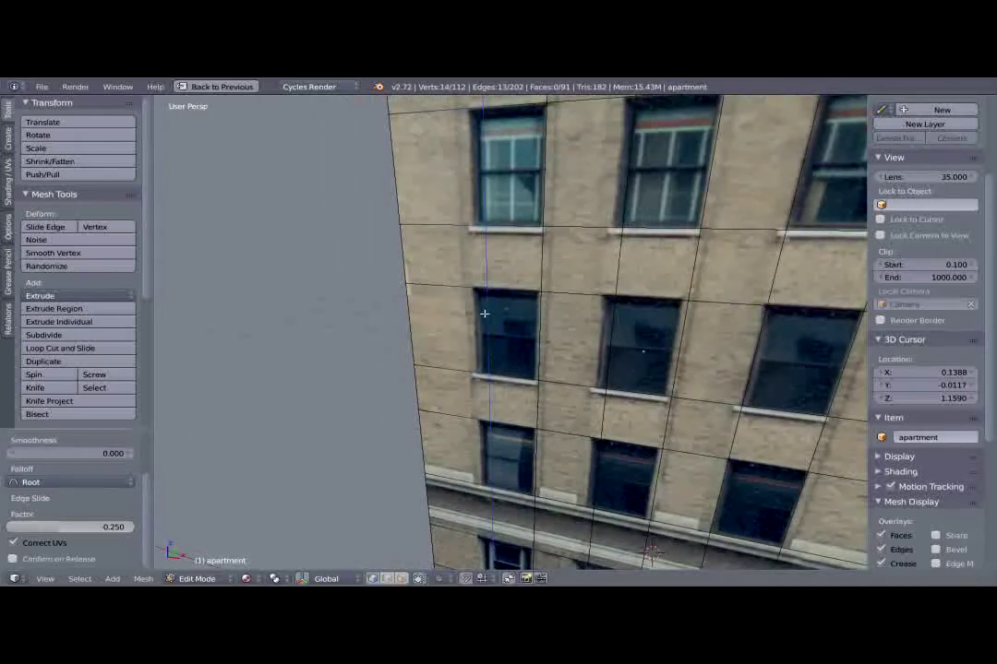
key(ctrl+z)
Add a vertical loop cut along the left side of the left window column, with a slide factor of about -0.183.
key(ctrl+r)
click(481, 240)
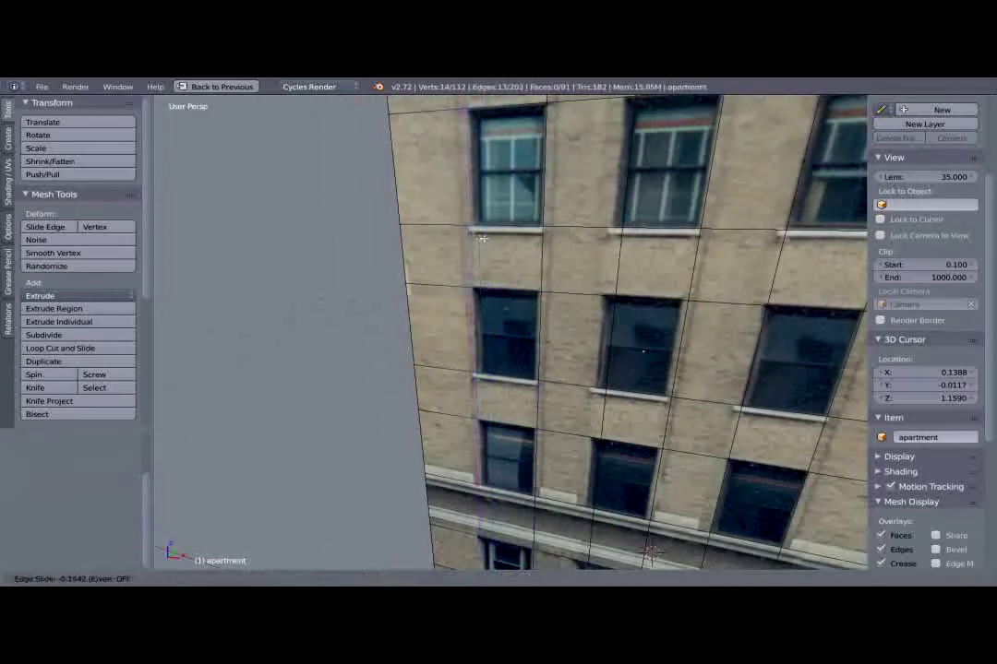
click(485, 238)
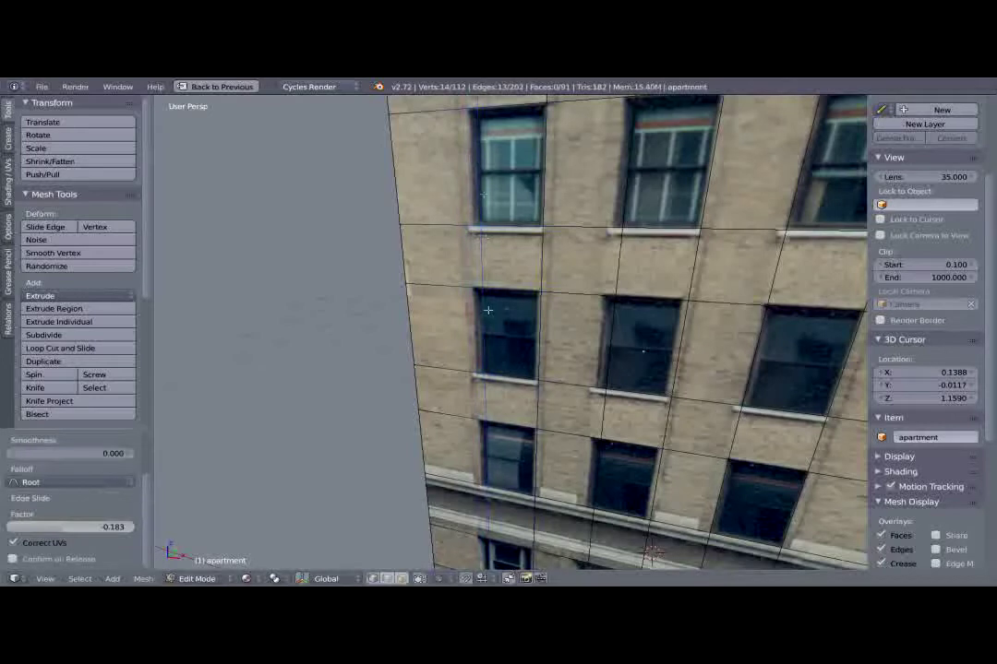
Add a horizontal loop cut along the base of the tall ground-floor windows, with a slide factor of about 0.769.
scroll(483, 193, down, 8)
middle_drag(533, 365, 548, 365)
key(ctrl+r)
click(521, 502)
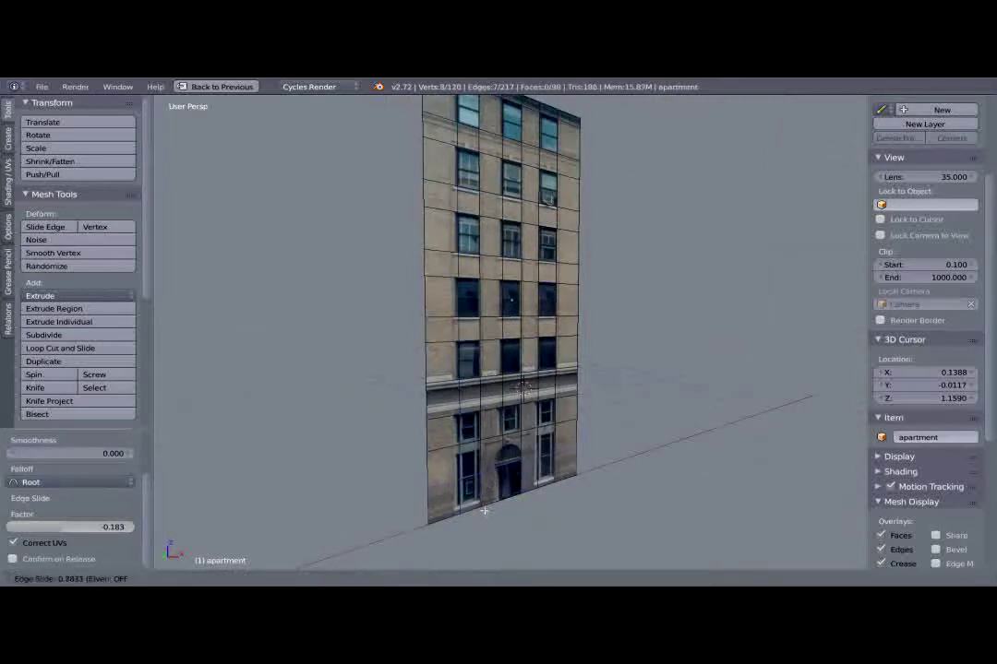
click(485, 511)
right_click(534, 360)
Add two horizontal loop cuts in the cornice band above the ground floor, slid to about -0.584 and 0.028.
shift+middle_drag(533, 360, 477, 448)
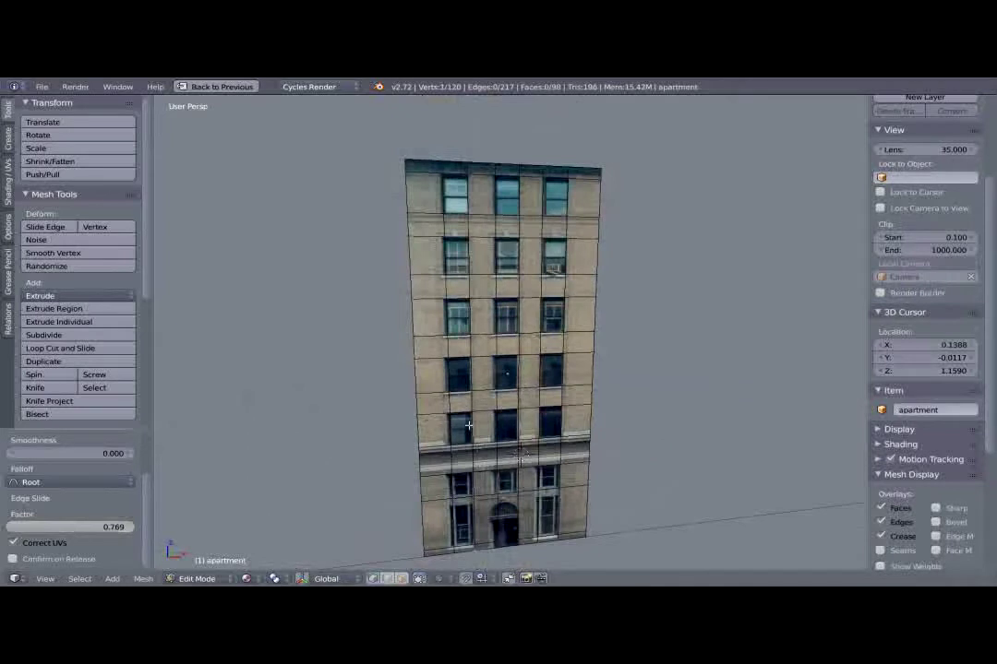
key(ctrl+r)
click(417, 467)
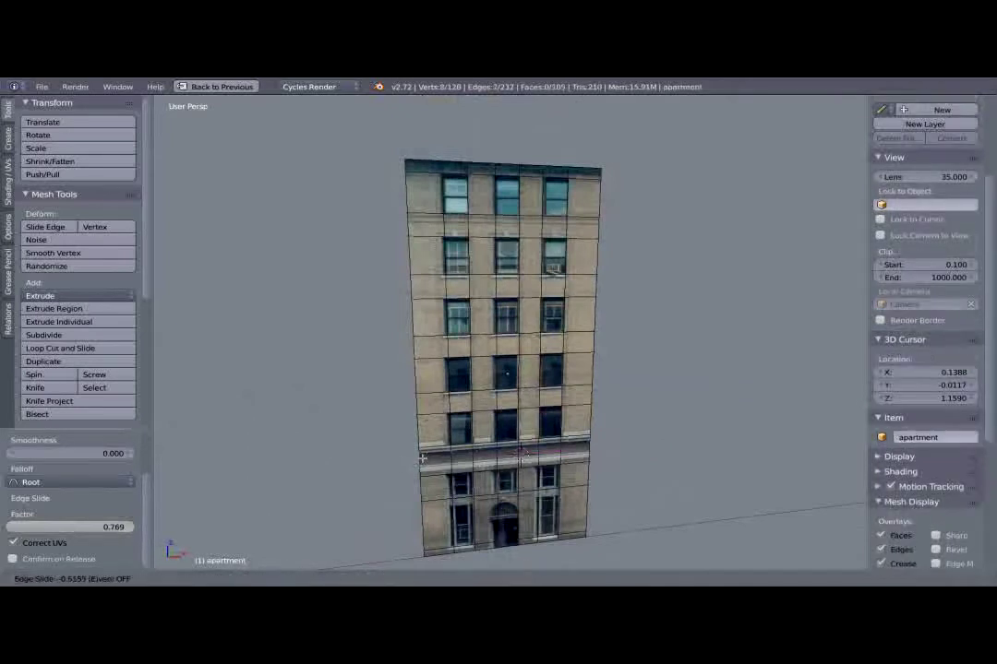
click(420, 456)
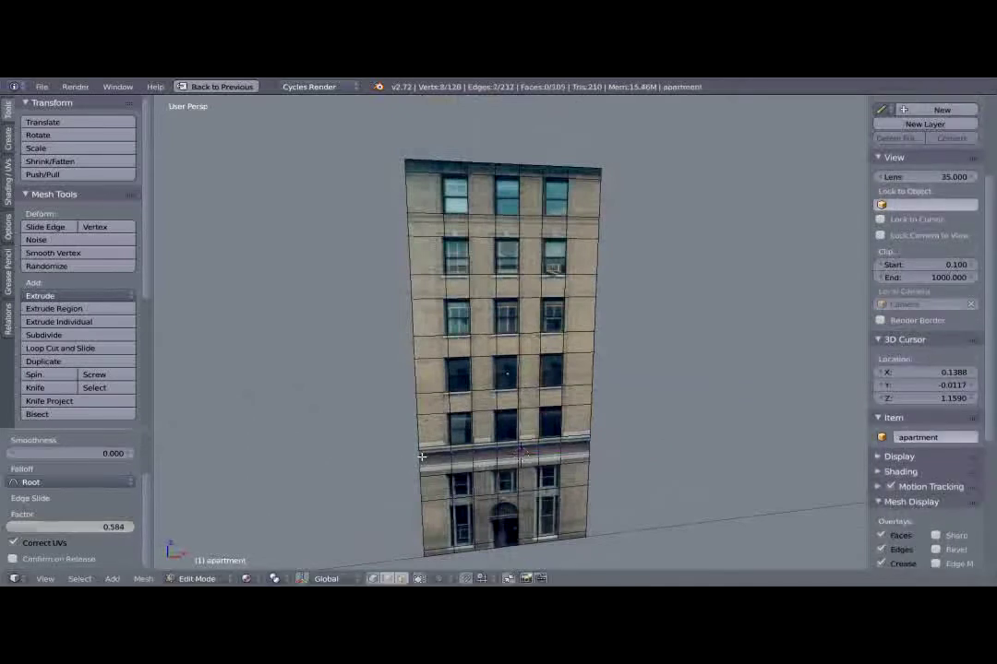
key(ctrl+r)
click(426, 459)
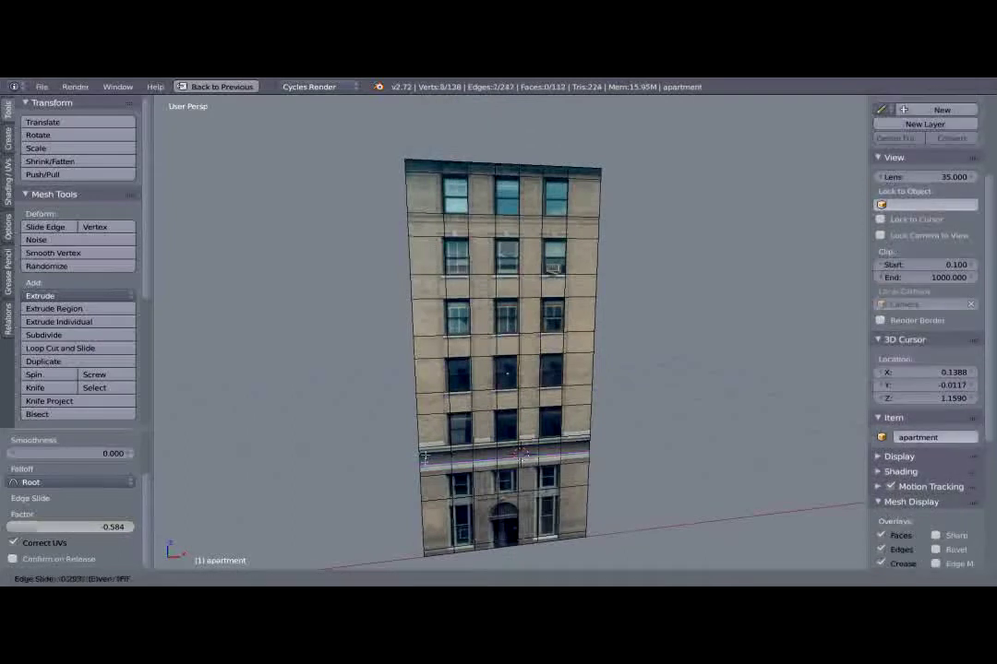
click(424, 460)
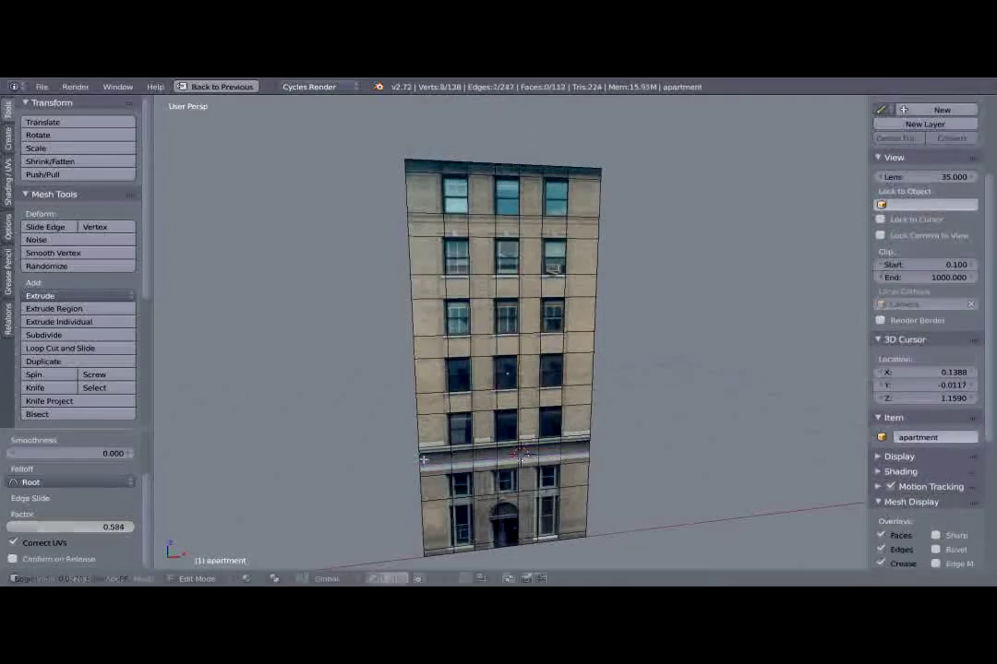
right_click(422, 456)
In face select mode, select the window faces of the five upper rows, leaving out the top row's right window.
middle_drag(646, 420, 607, 382)
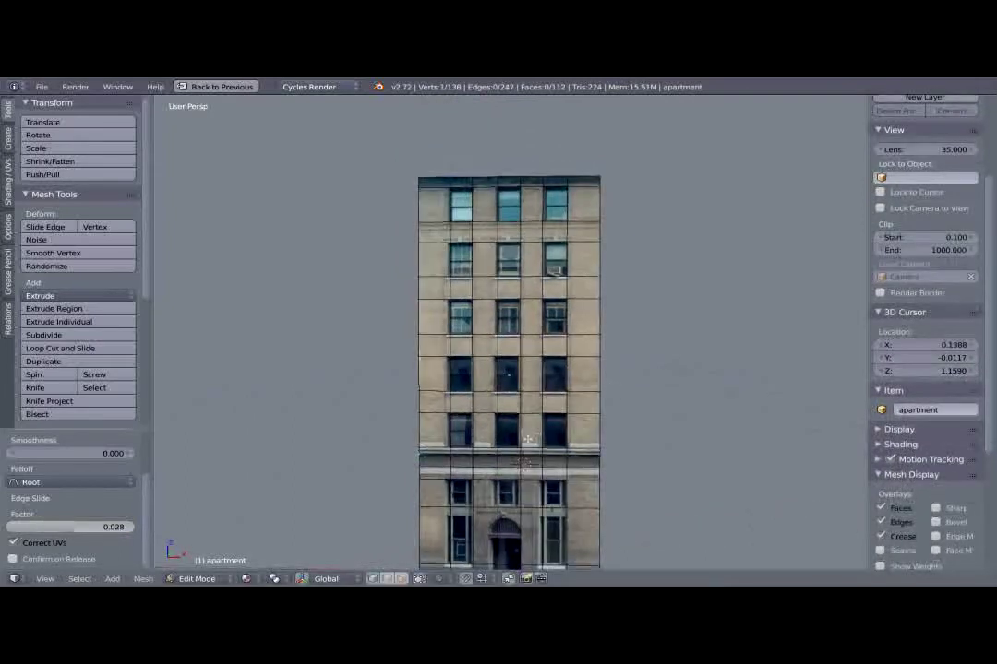
key(ctrl+Tab)
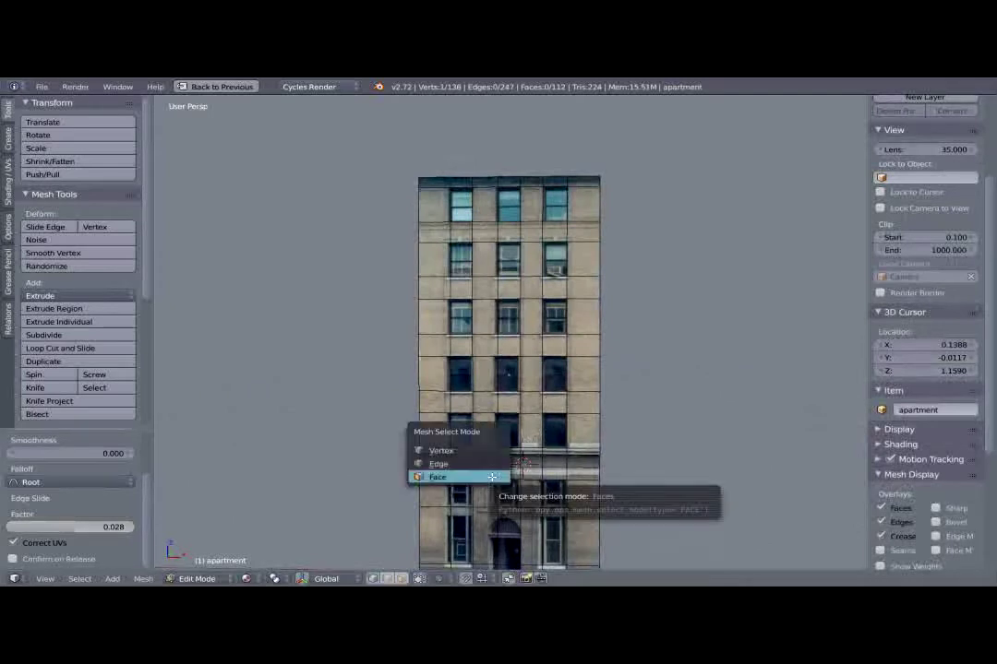
click(484, 476)
right_click(460, 428)
shift+right_click(507, 428)
shift+right_click(557, 429)
shift+right_click(554, 375)
shift+right_click(513, 376)
shift+right_click(464, 372)
shift+right_click(466, 316)
shift+right_click(510, 316)
shift+right_click(507, 316)
shift+right_click(554, 317)
shift+right_click(460, 258)
shift+right_click(507, 258)
shift+right_click(555, 259)
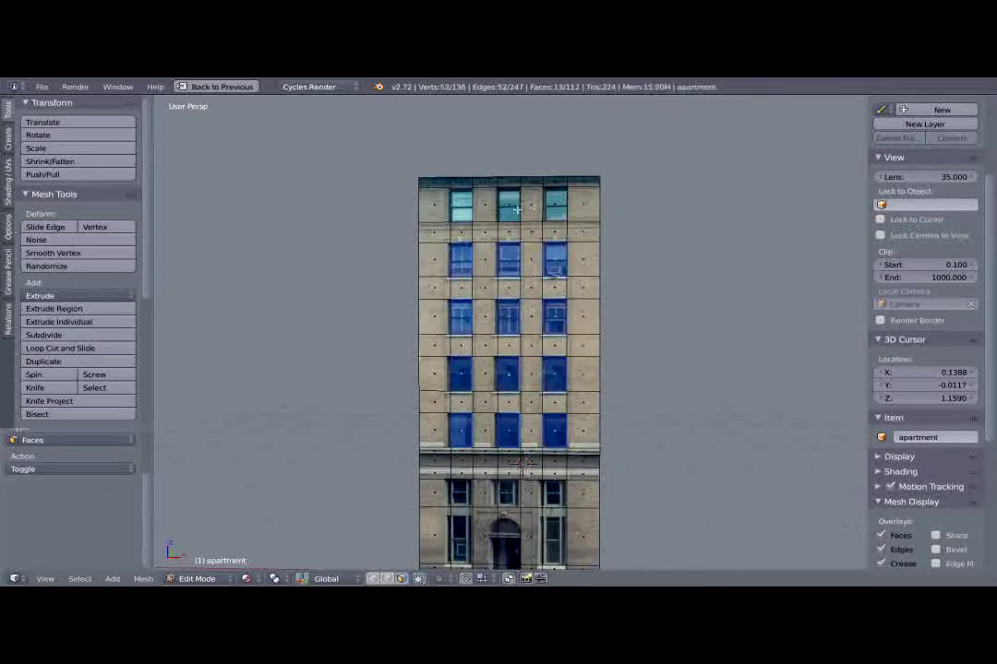
shift+right_click(460, 205)
shift+right_click(506, 204)
Extrude the selected upper window faces inward by about 0.116 to recess them.
middle_drag(543, 349, 566, 340)
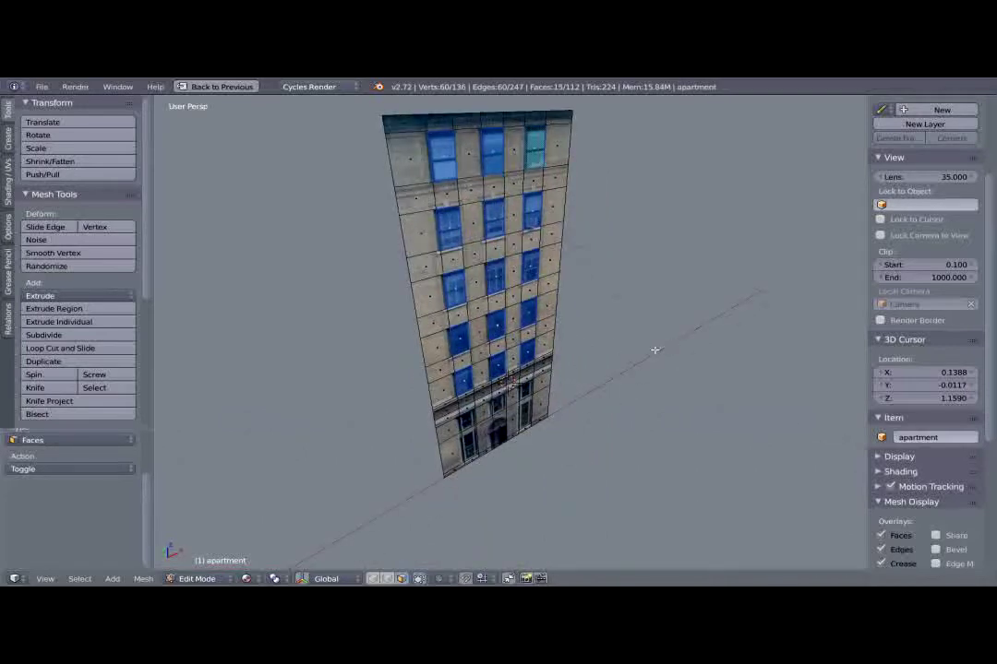
middle_drag(522, 353, 564, 373)
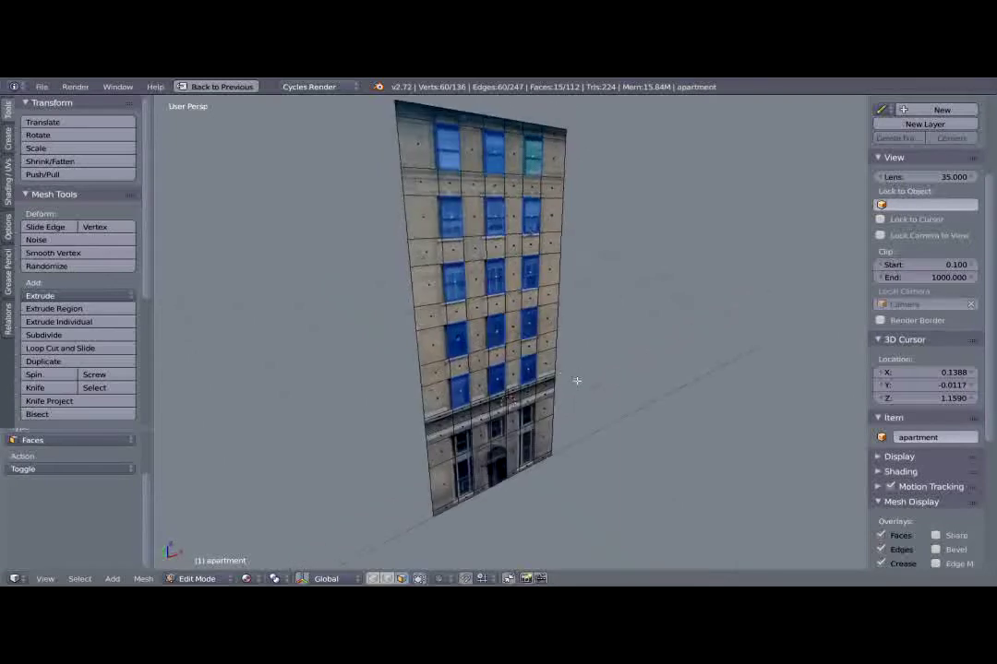
key(e)
click(557, 378)
middle_drag(557, 378, 442, 361)
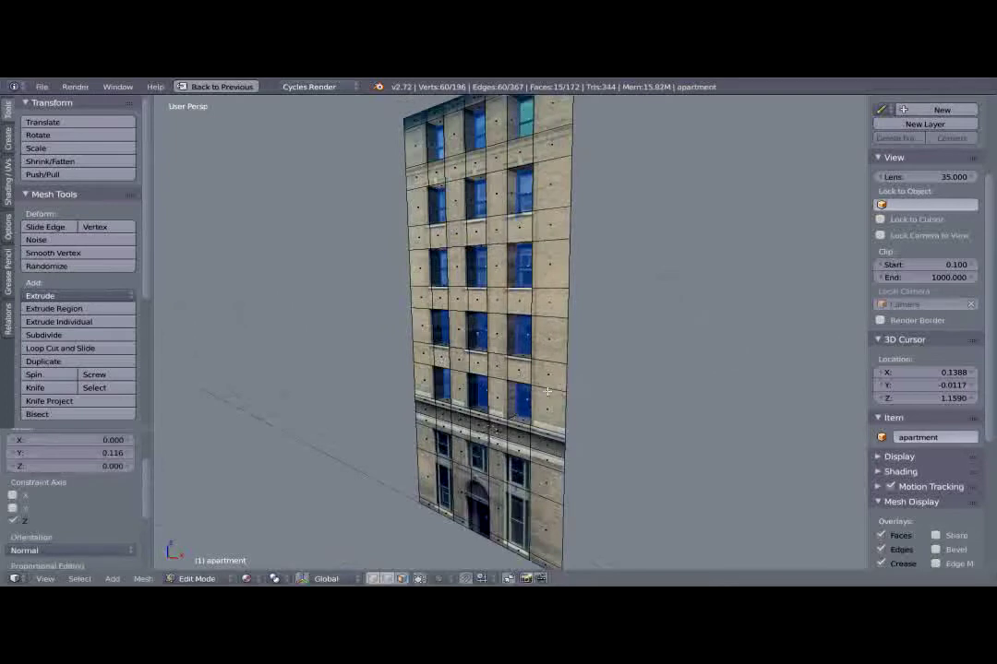
Select the three small ground-floor window faces below the cornice and extrude them inward by about 0.069.
middle_drag(498, 394, 542, 361)
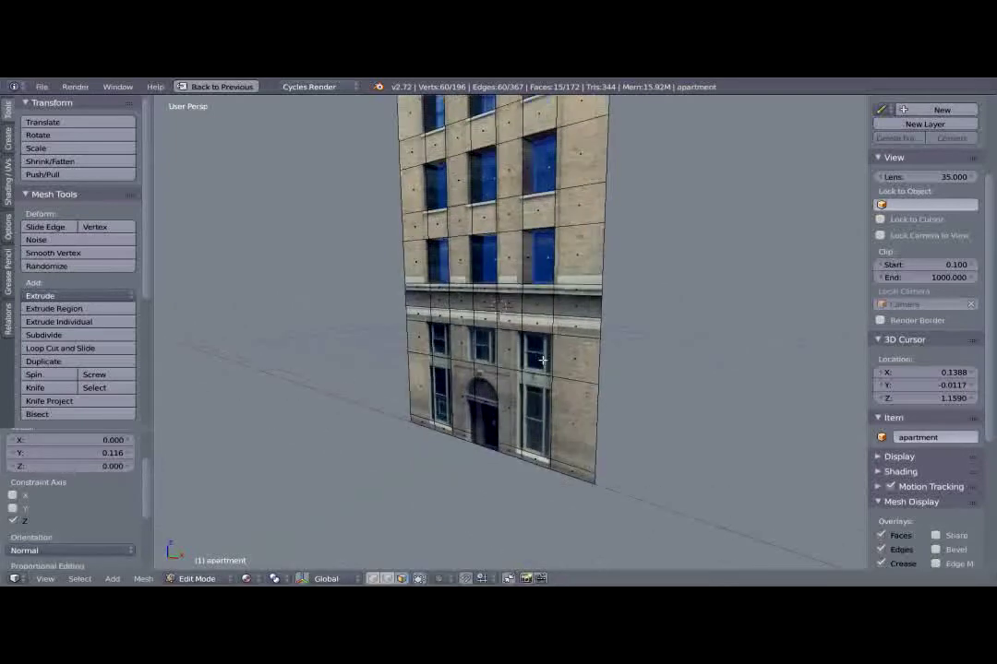
right_click(445, 341)
shift+right_click(482, 346)
shift+right_click(536, 351)
middle_drag(608, 368, 627, 401)
click(635, 403)
Add a horizontal loop cut along the top of the tall ground-floor windows, with a slide factor of about -0.693.
right_click(537, 430)
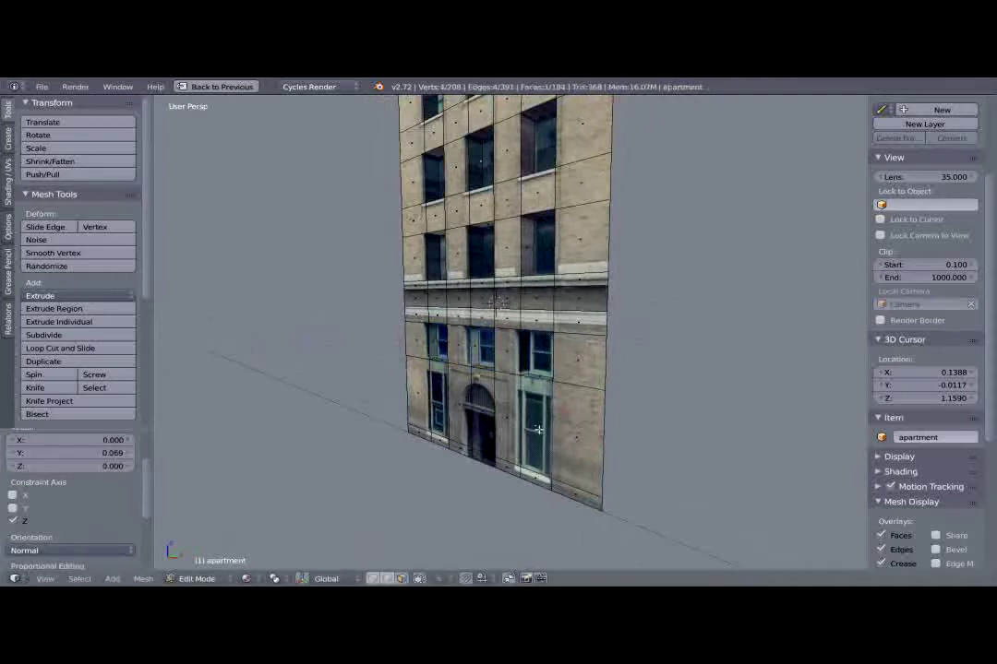
key(ctrl+r)
click(554, 417)
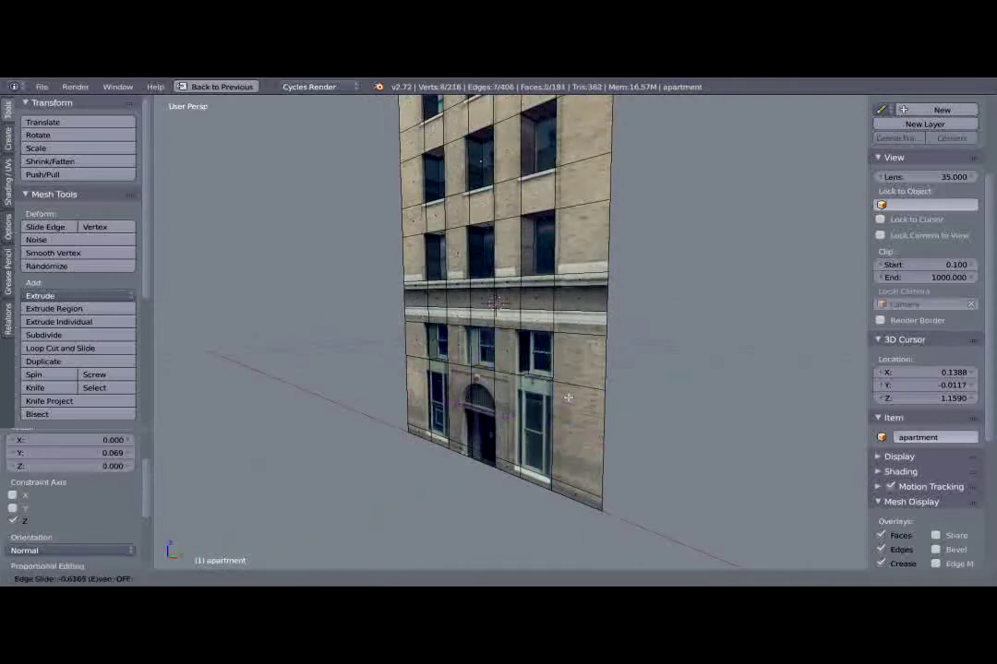
click(568, 398)
In face select mode, select the two tall ground-floor window faces and extrude them inward by about 0.034.
key(ctrl+Tab)
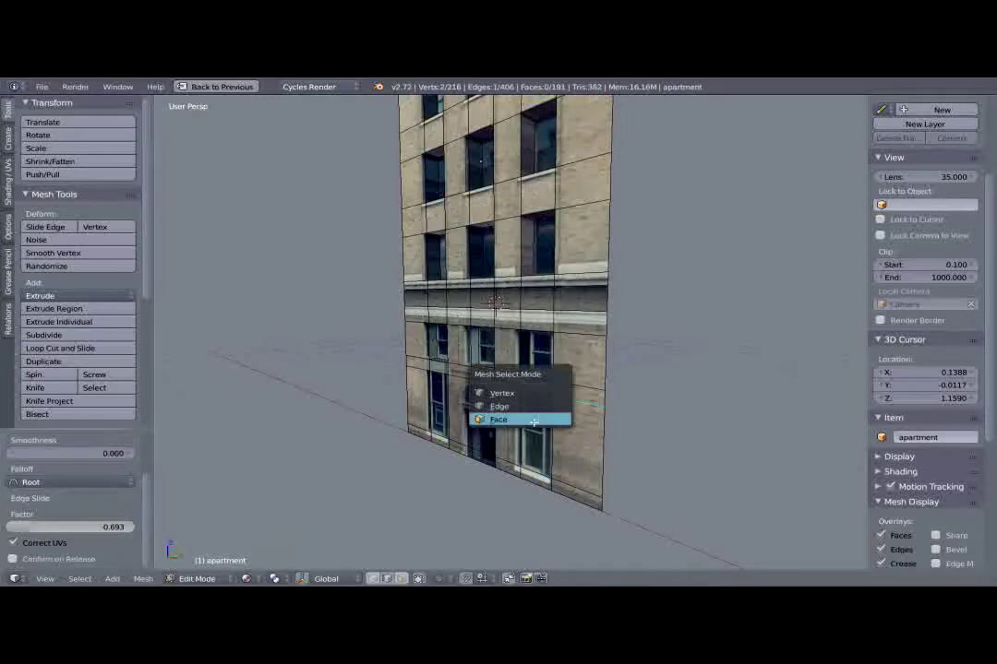
click(533, 421)
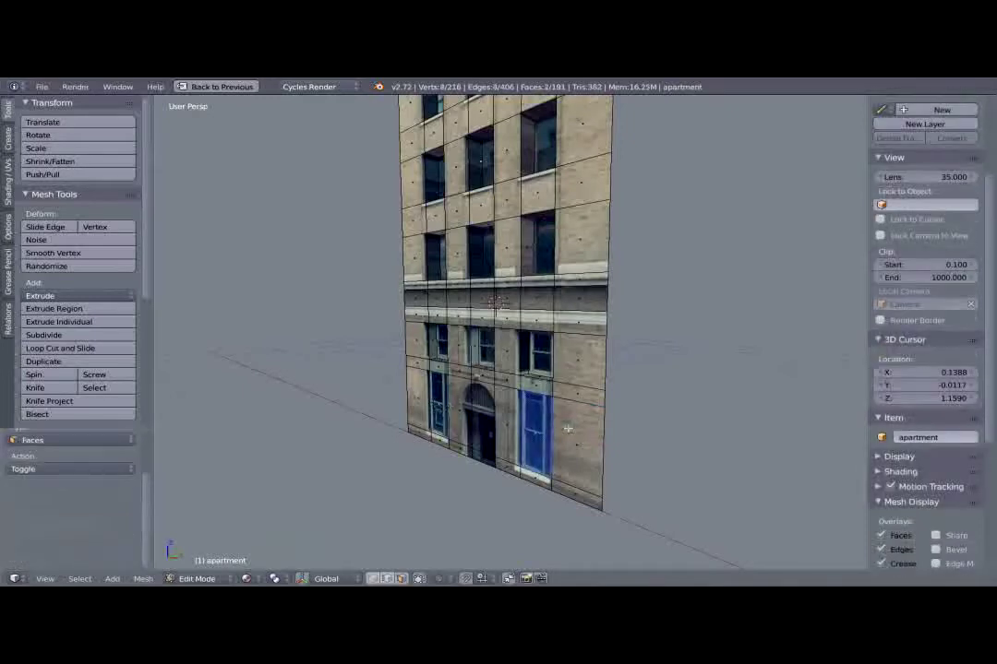
key(e)
click(564, 427)
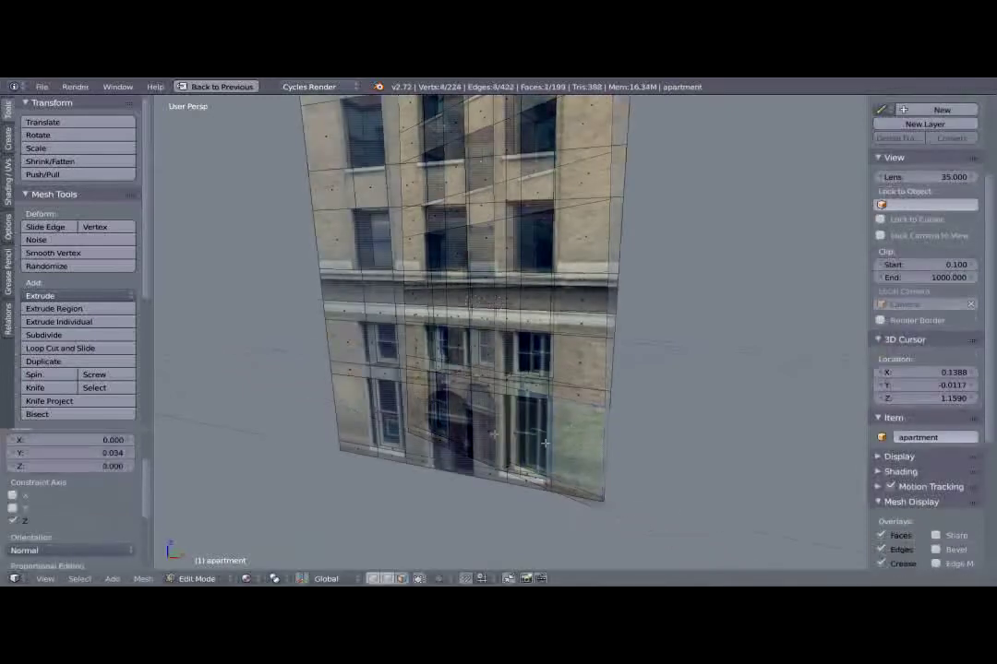
Add a horizontal loop cut across the ground floor near the base of the door arch, slid to about -0.112.
middle_drag(545, 443, 468, 473)
middle_drag(539, 422, 509, 440)
key(ctrl+r)
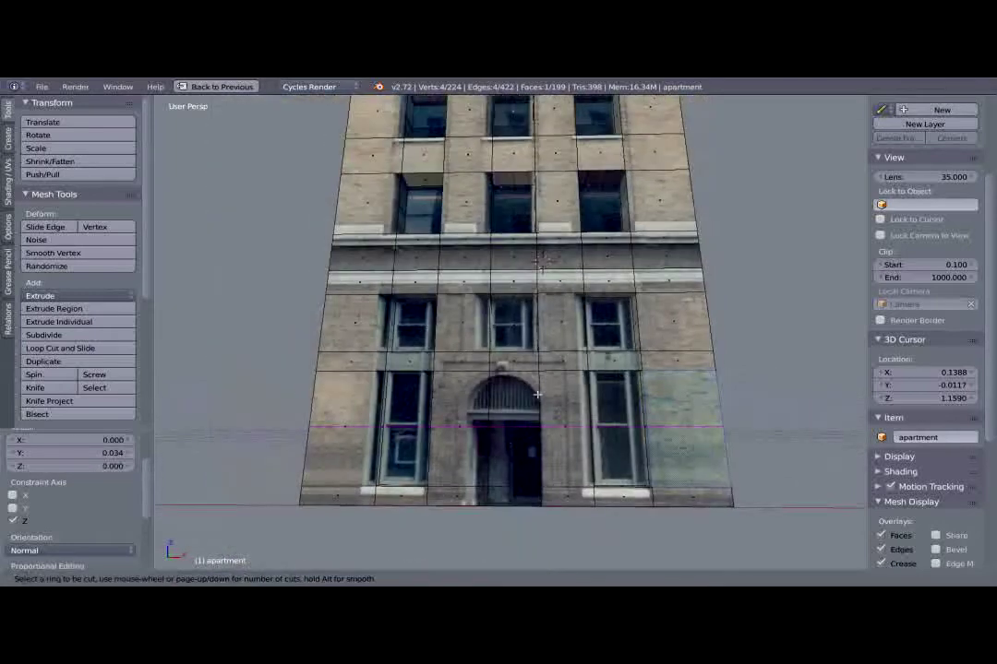
click(542, 380)
click(539, 477)
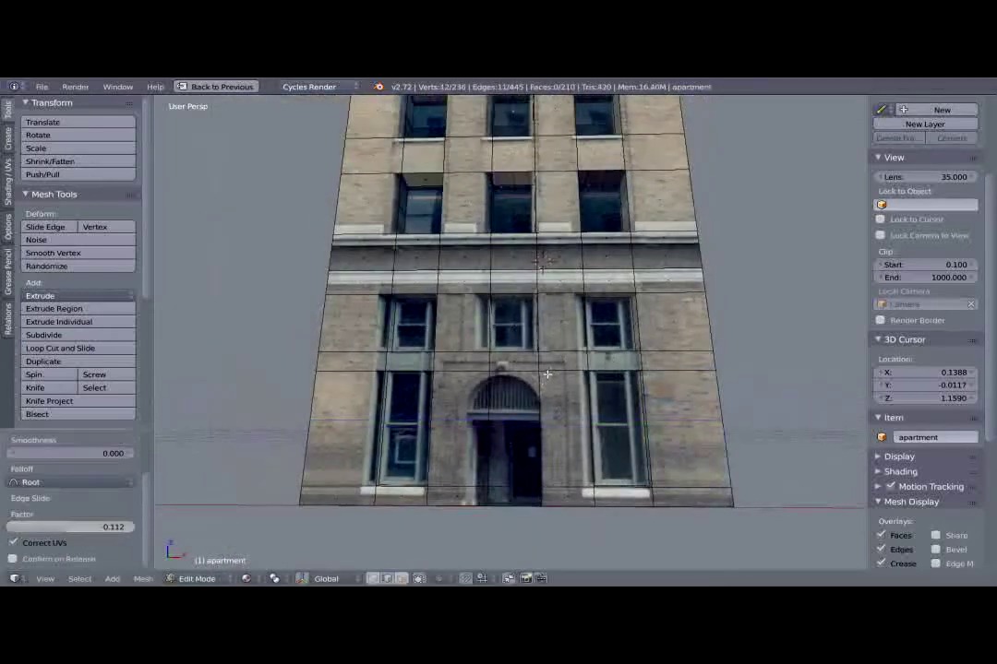
Add a vertical loop cut down the facade along the door's left side.
key(ctrl+r)
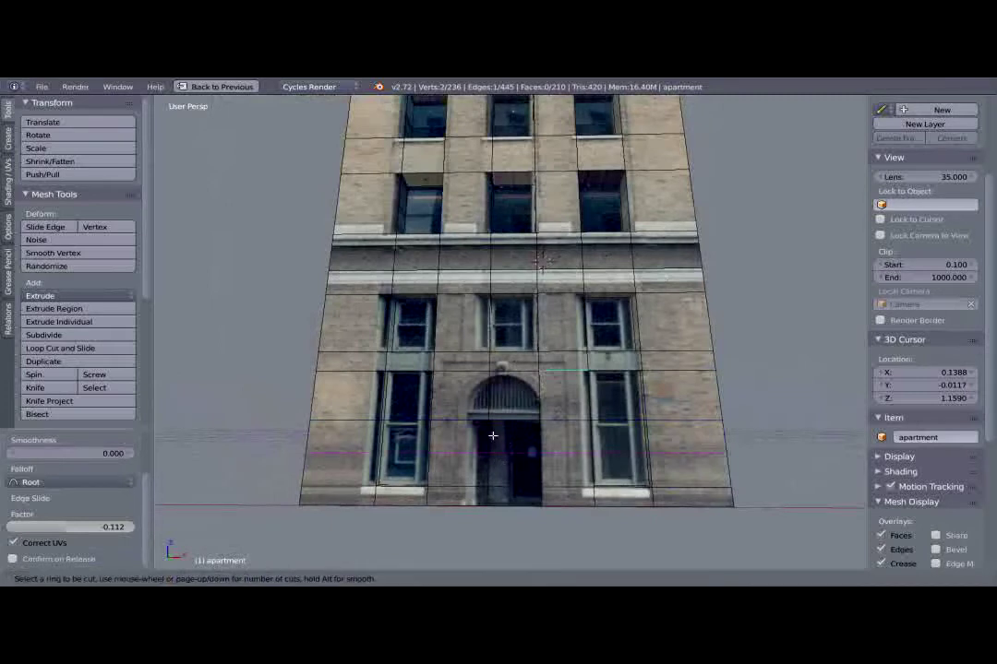
click(462, 369)
click(484, 381)
In face select mode, select the four faces covering the doorway below the arch.
key(ctrl+Tab)
click(484, 381)
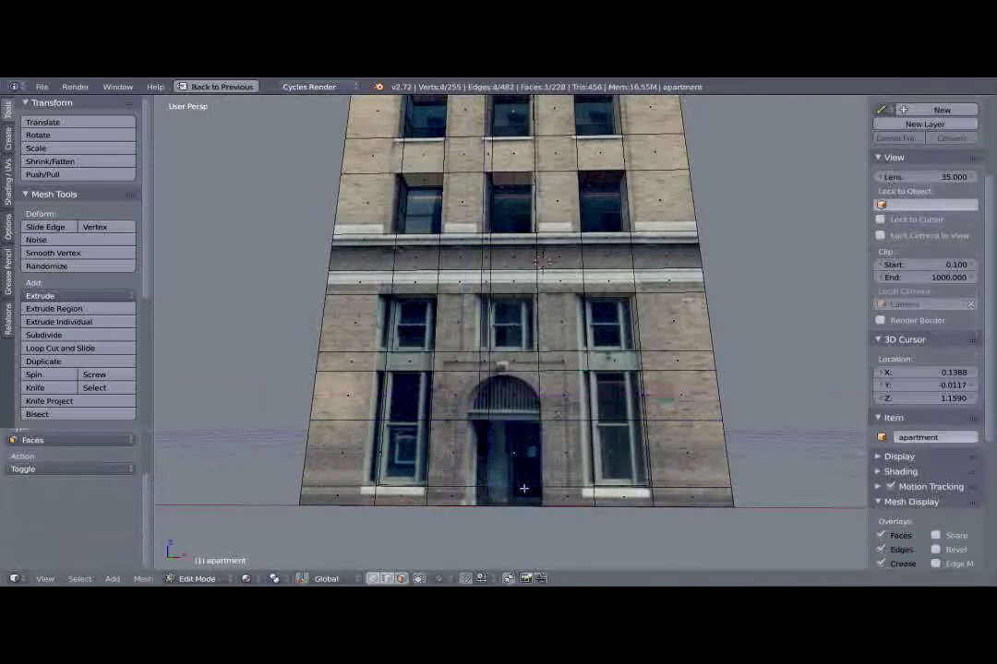
right_click(522, 472)
shift+right_click(503, 496)
shift+right_click(482, 496)
shift+right_click(488, 470)
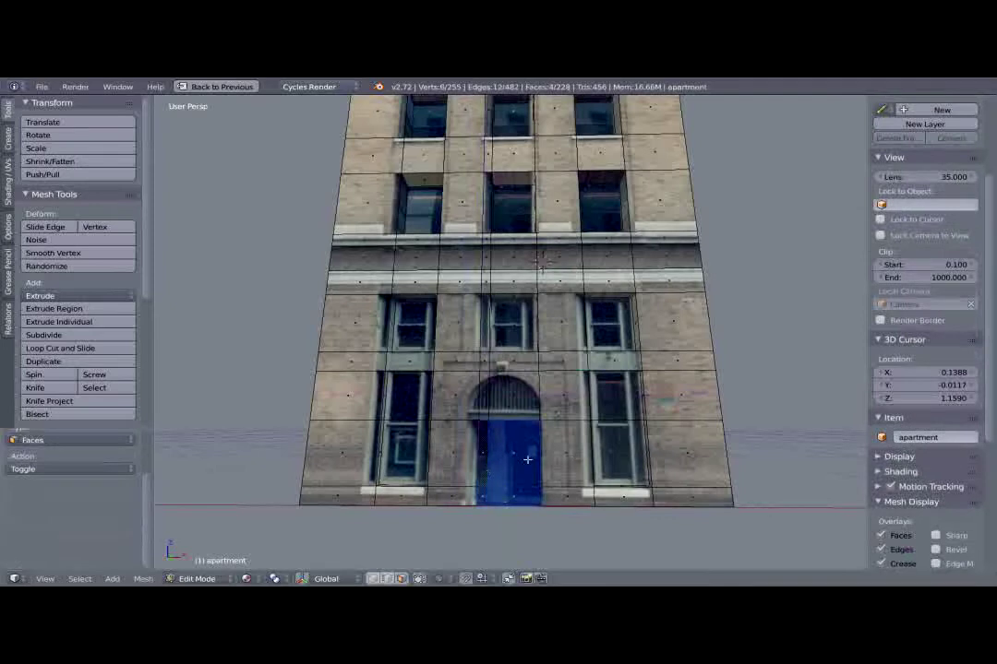
mouse_move(525, 459)
middle_down()
mouse_move(484, 464)
mouse_move(531, 462)
mouse_move(510, 472)
middle_up()
key(ctrl+Tab)
click(487, 460)
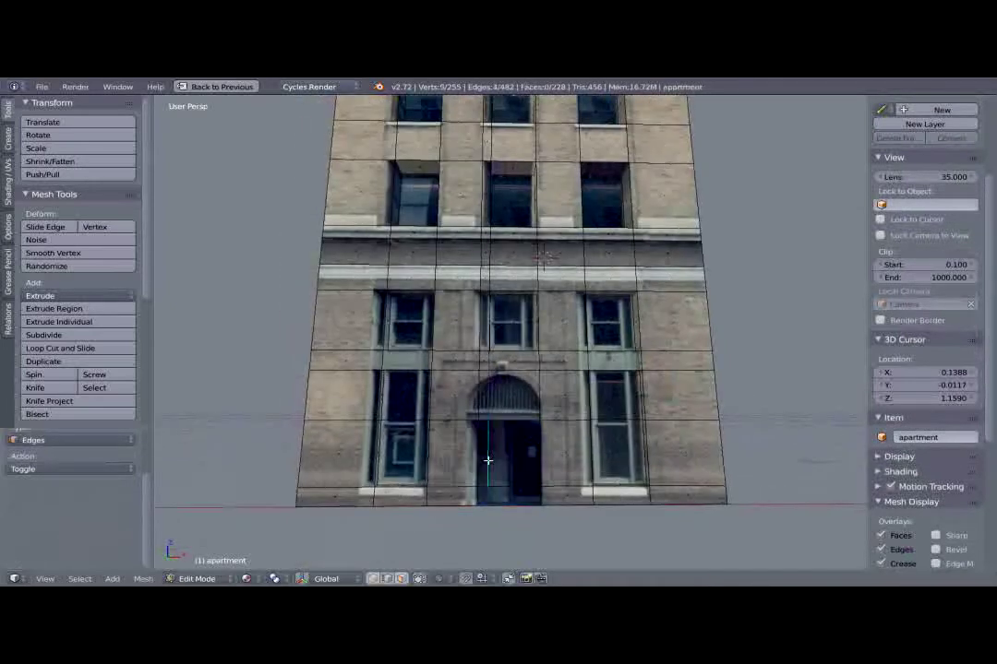
key(g)
key(x)
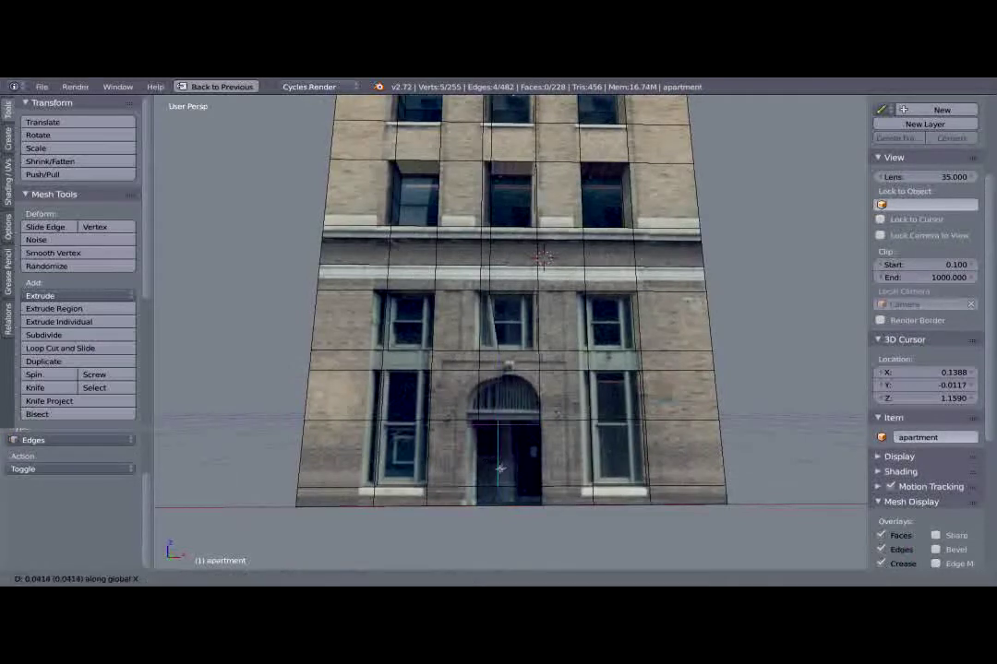
right_click(502, 471)
key(F6)
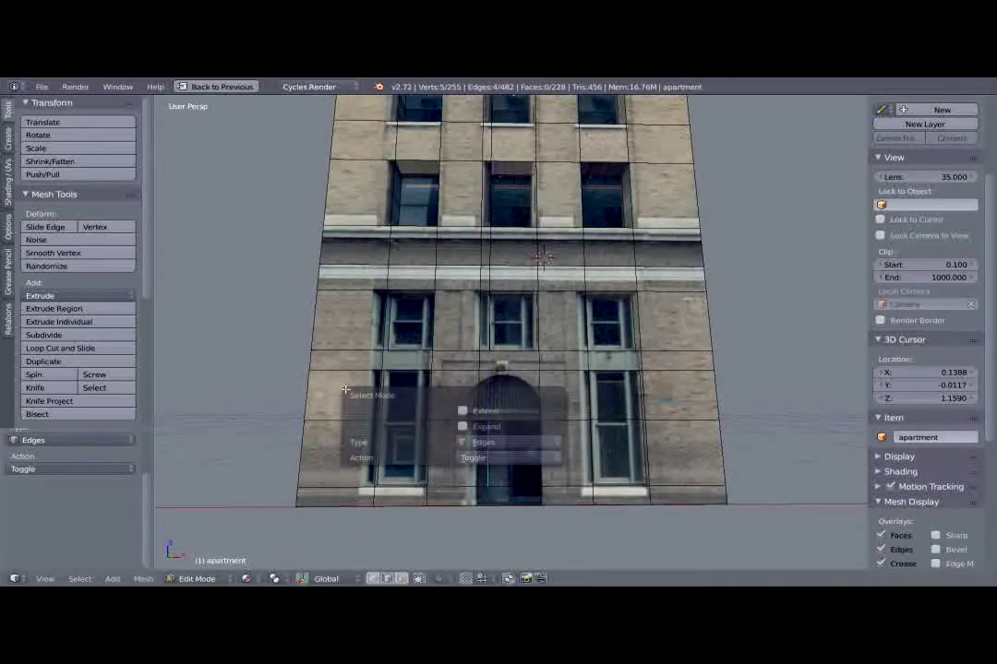
key(F6)
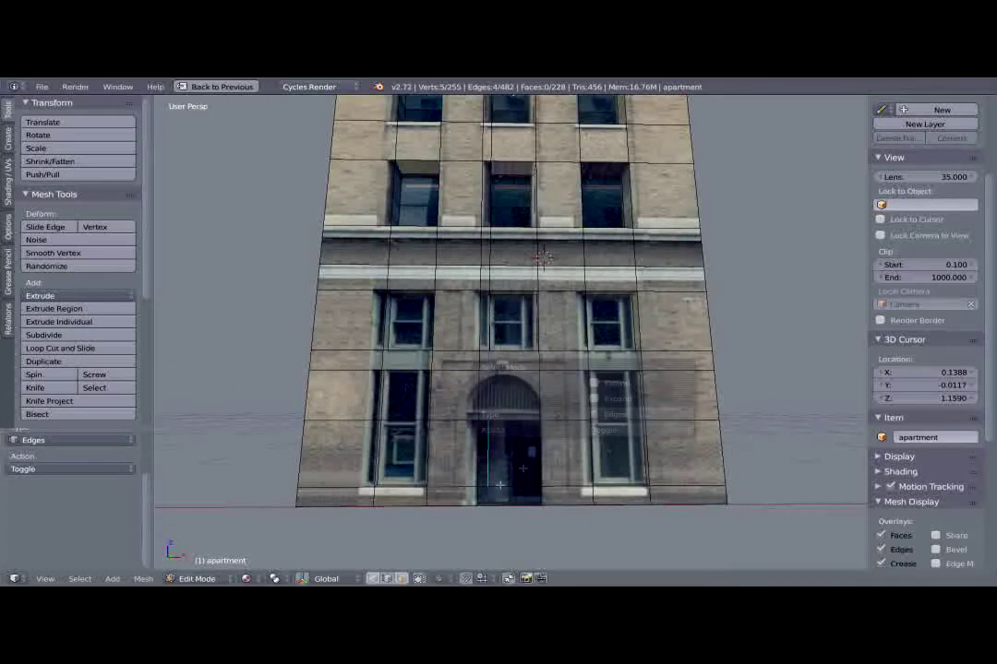
Add a centred horizontal loop cut along the moulding above the door arch and another horizontal cut across the lower ground floor.
key(ctrl+r)
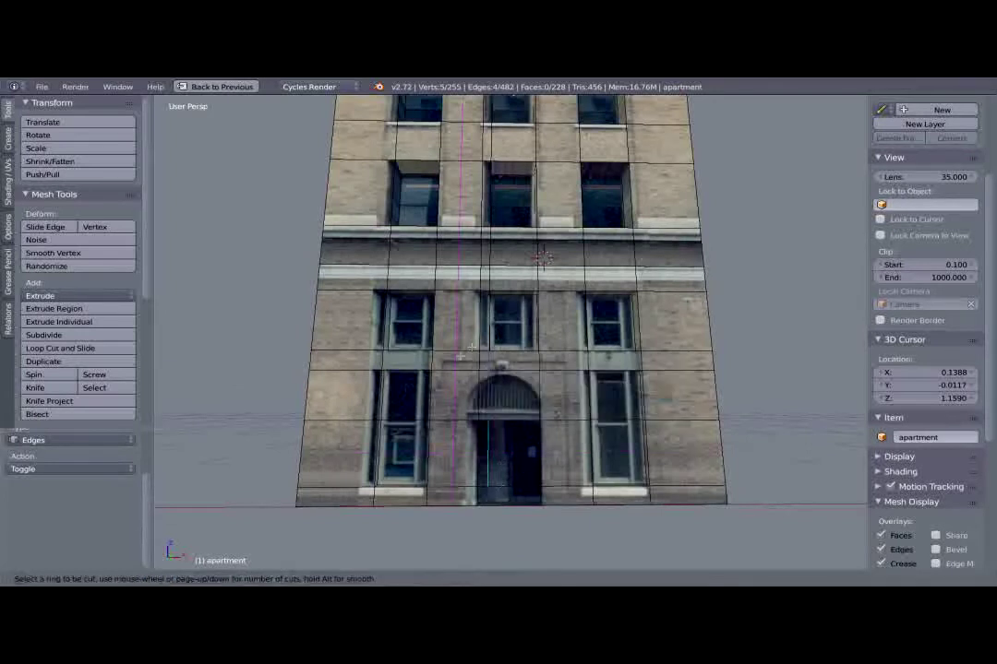
click(429, 363)
right_click(429, 363)
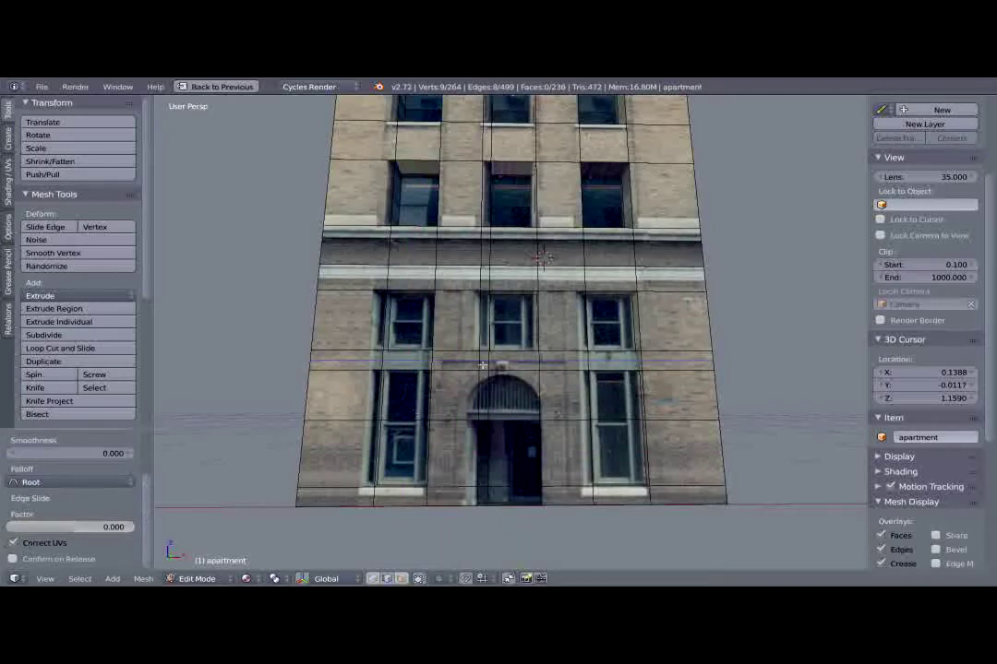
key(ctrl+r)
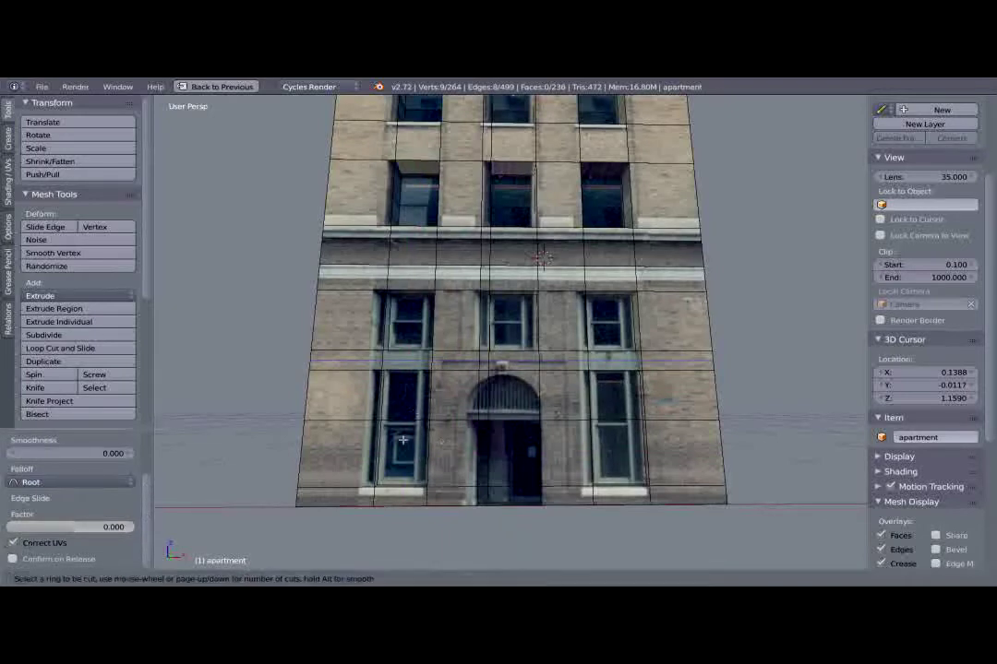
click(427, 443)
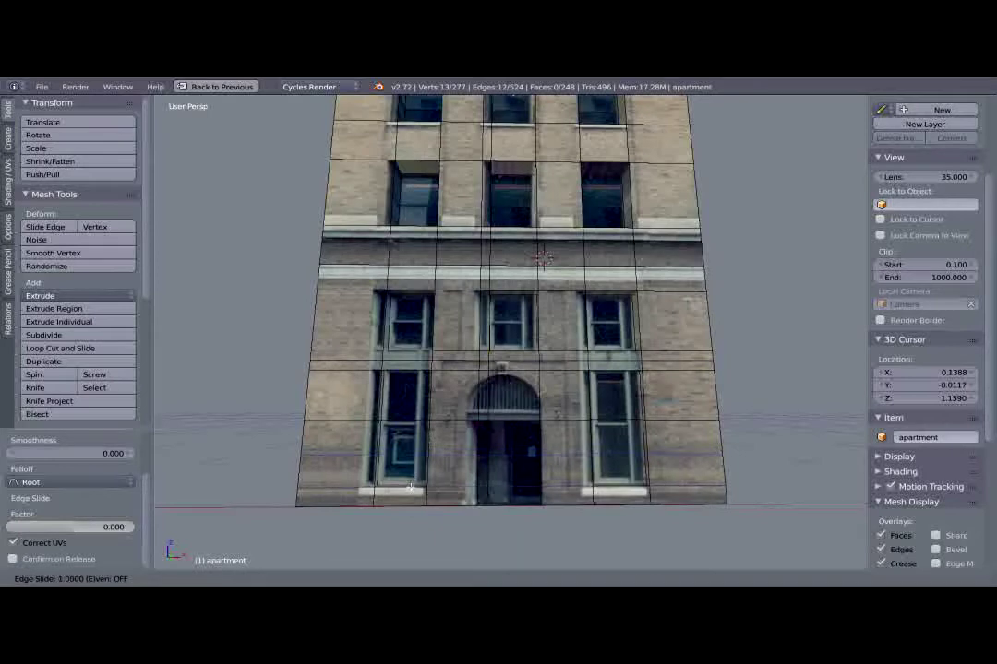
click(397, 395)
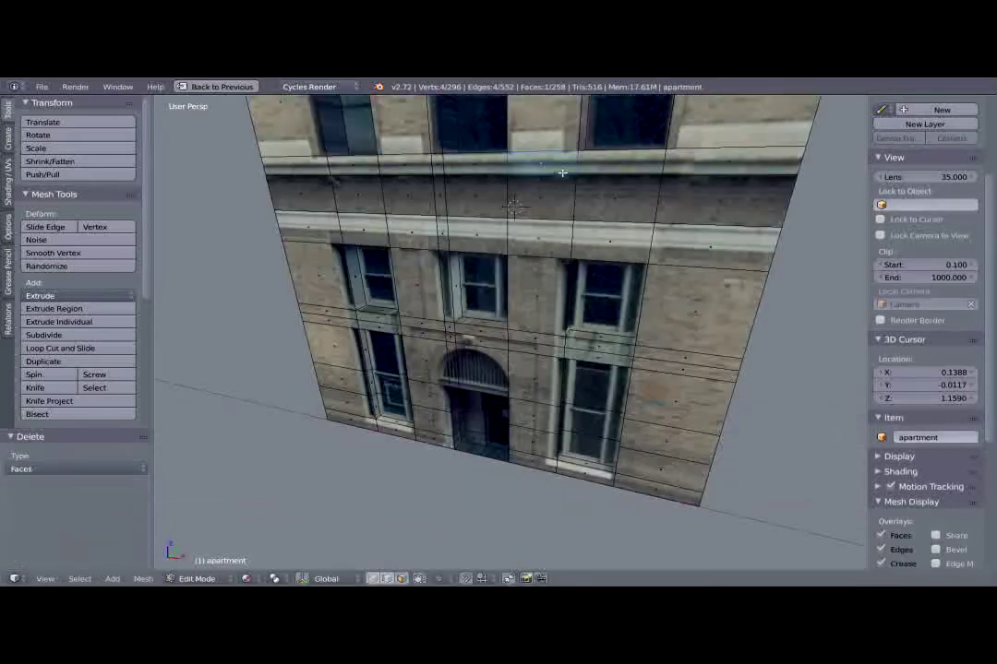
Select the two faces on the underside of the recessed doorway at ground level and delete them.
shift+middle_drag(537, 502, 454, 407)
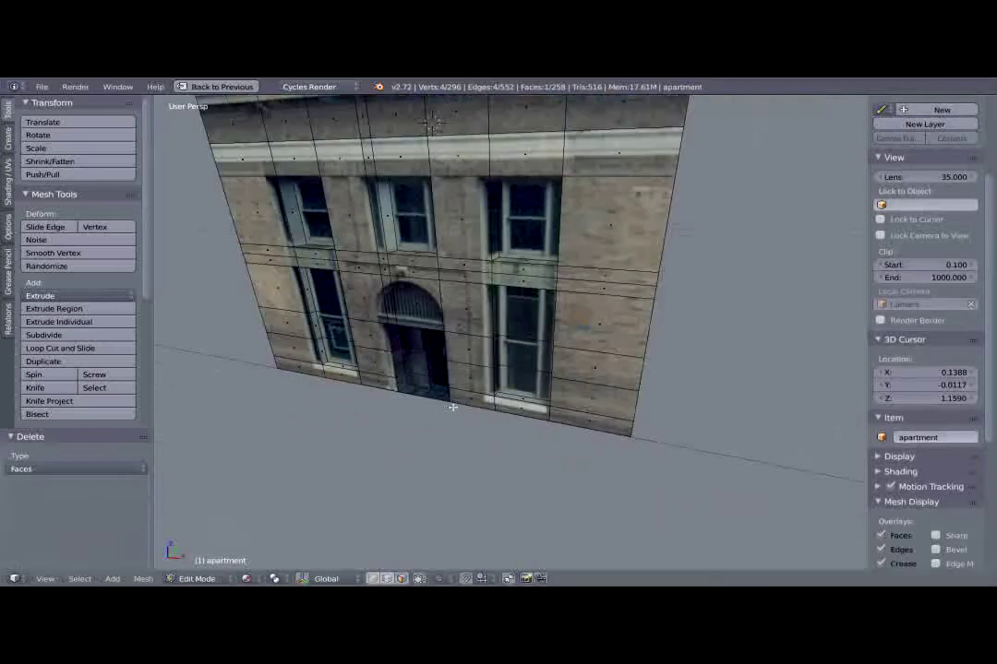
scroll(454, 407, up, 2)
shift+middle_drag(382, 454, 494, 391)
scroll(494, 391, up, 2)
shift+right_click(469, 425)
key(x)
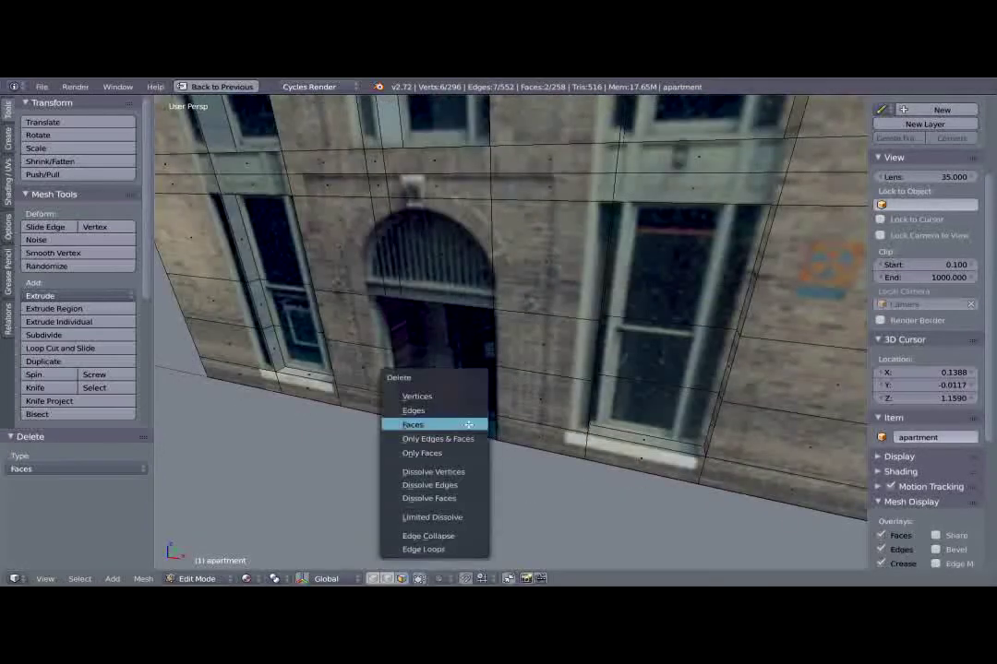
click(469, 425)
In face select mode, select the full dark band between the two white cornices and extrude it inward by 0.028.
scroll(460, 417, down, 5)
middle_drag(461, 412, 538, 274)
scroll(543, 438, up, 4)
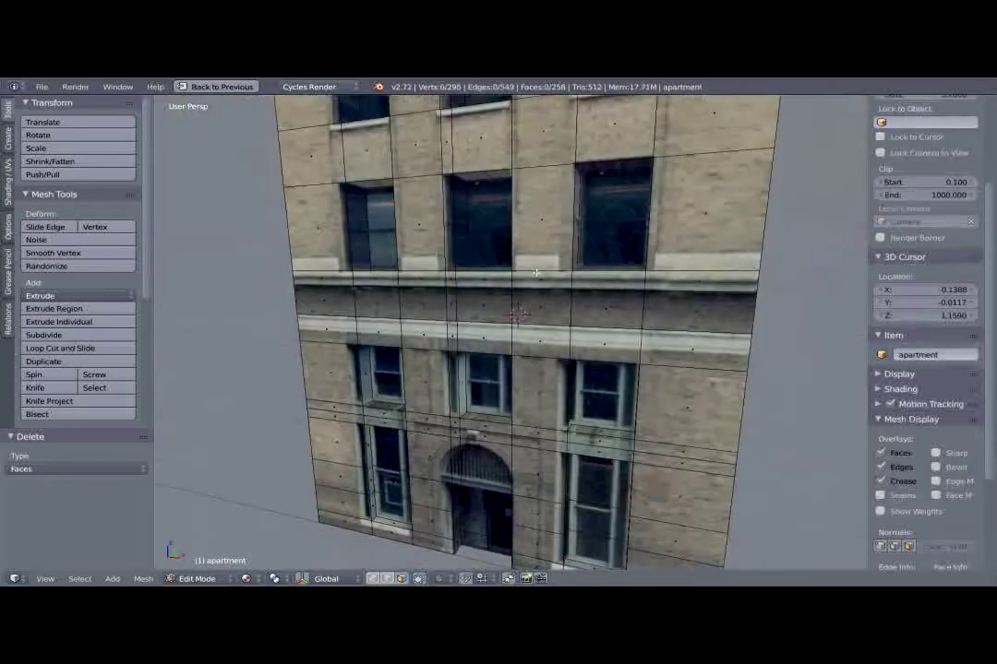
key(ctrl+Tab)
right_click(721, 300)
shift+right_click(600, 304)
shift+right_click(556, 306)
shift+right_click(476, 306)
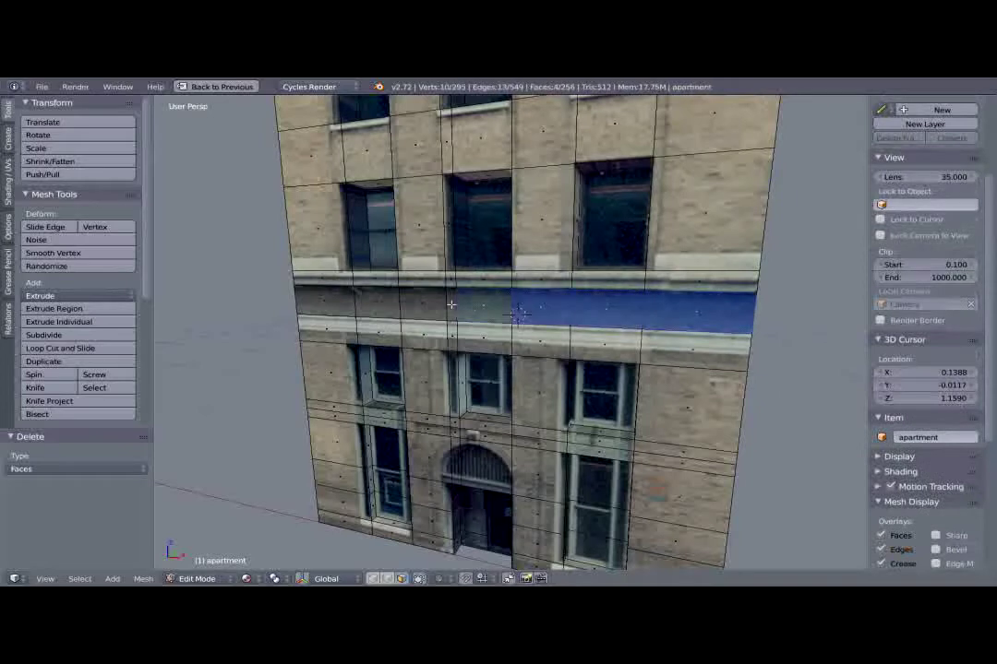
alt+shift+right_click(323, 300)
middle_drag(276, 263, 634, 341)
key(e)
click(640, 340)
Delete the two small side faces capping the ends of the recessed cornice band.
right_click(415, 293)
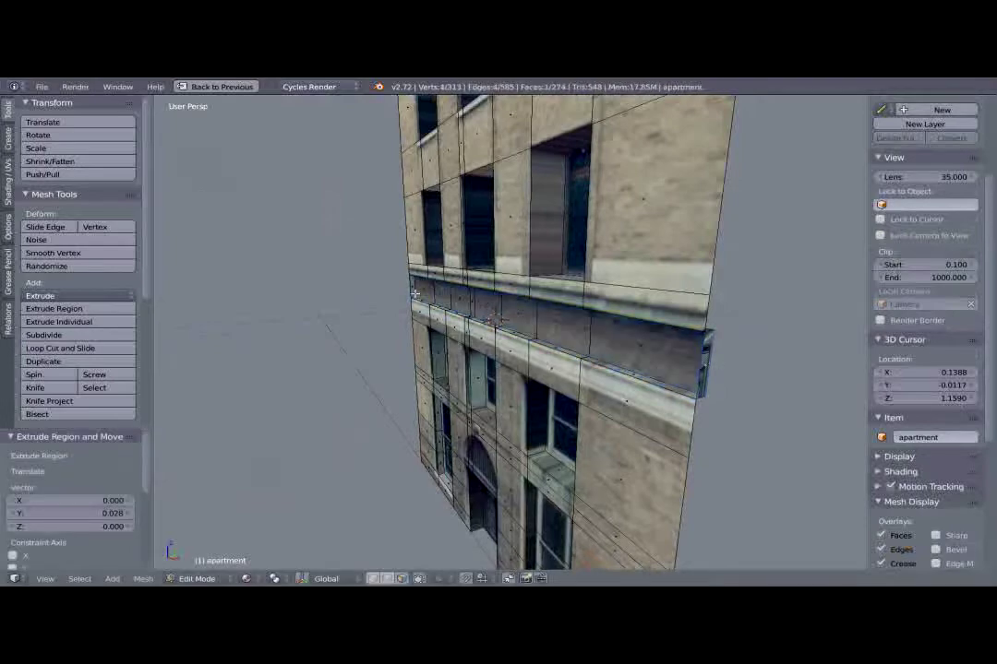
middle_drag(415, 293, 591, 323)
shift+middle_drag(277, 365, 581, 312)
key(x)
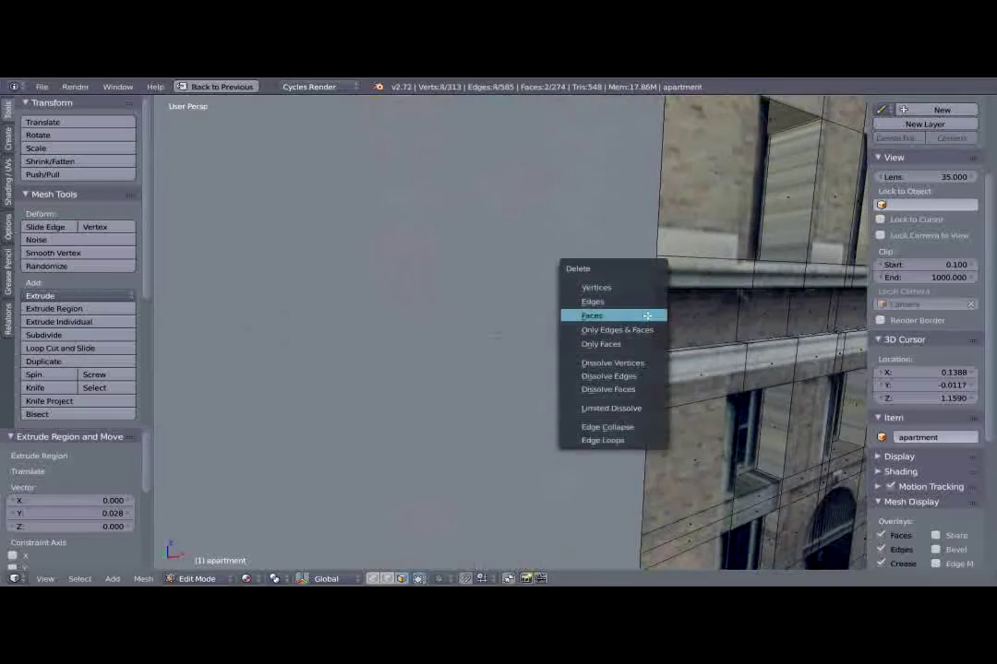
click(646, 316)
Add a horizontal loop cut across the dark roofline strip above the top windows and return to face select mode.
middle_drag(652, 317, 633, 347)
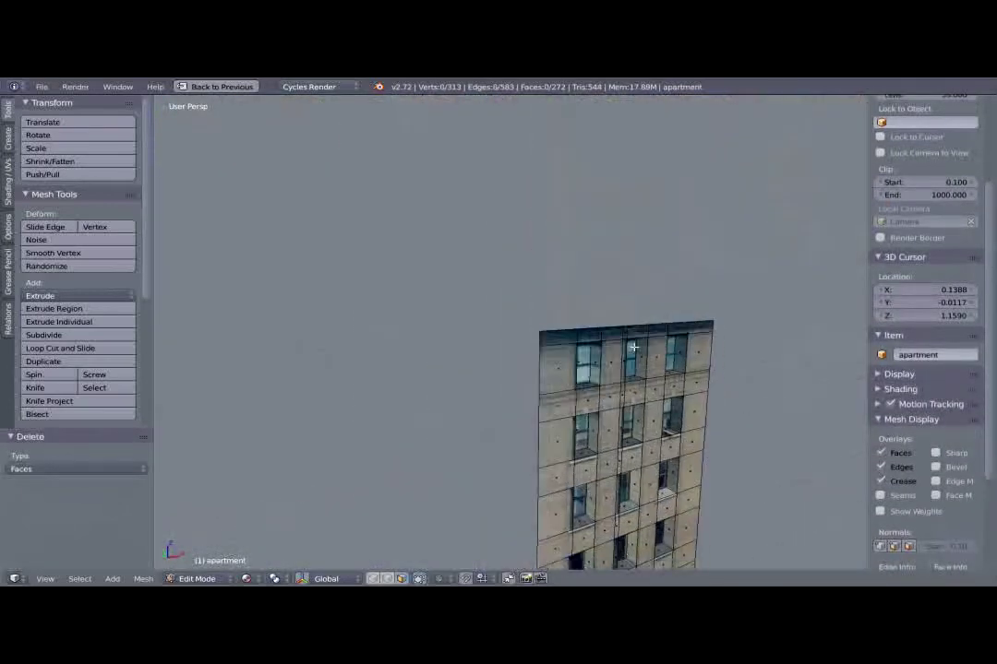
scroll(633, 349, up, 5)
key(ctrl+r)
click(637, 368)
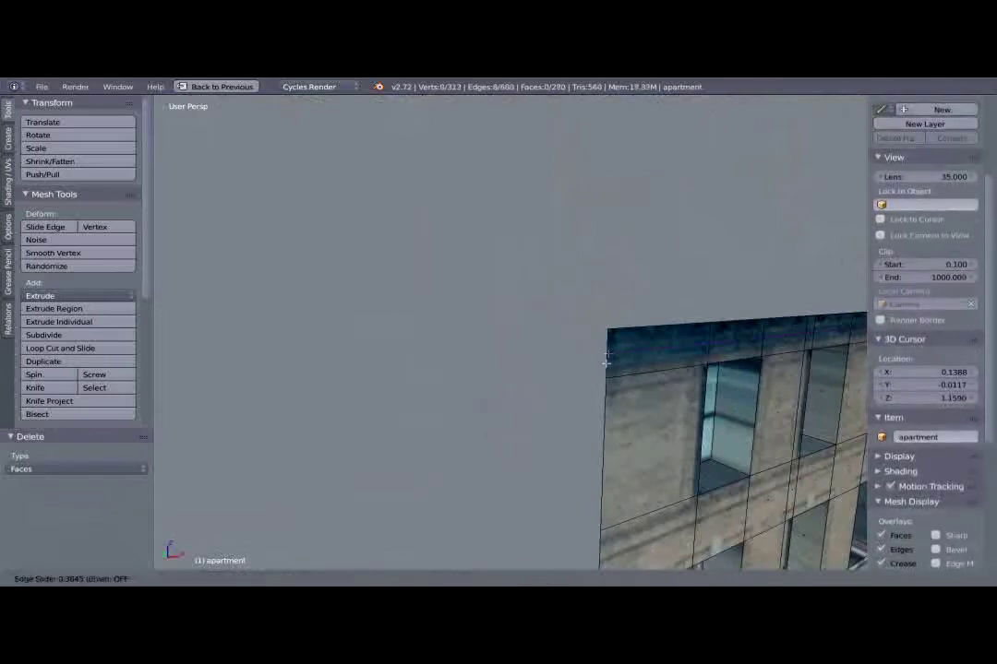
right_click(603, 365)
key(ctrl+Tab)
click(606, 364)
scroll(673, 357, down, 3)
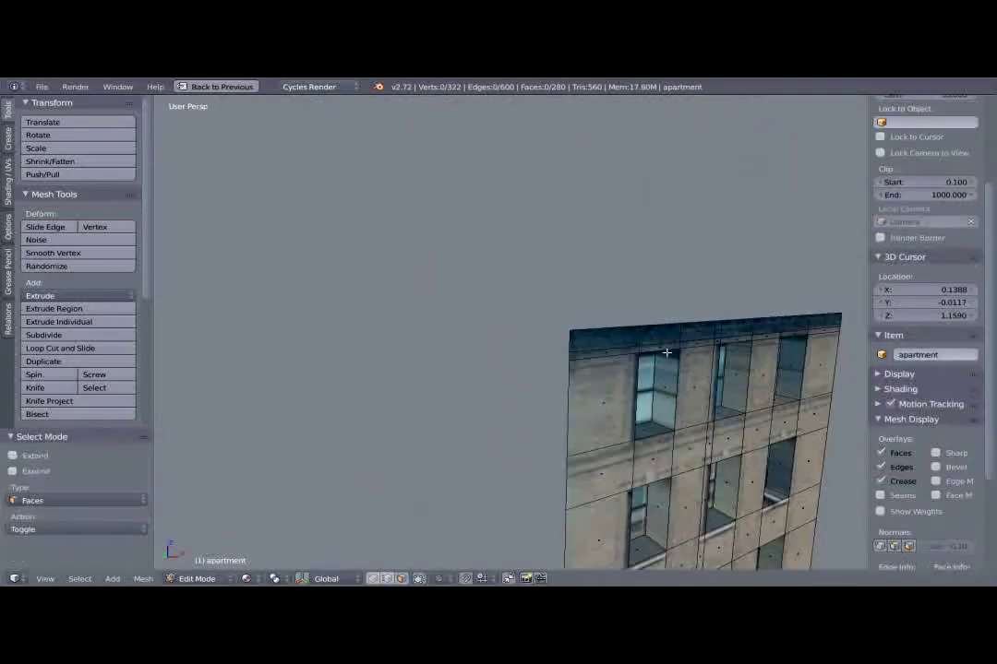
Select the uppermost row of roofline faces and extrude it outward by 0.044.
middle_drag(521, 336, 458, 332)
alt+right_click(516, 296)
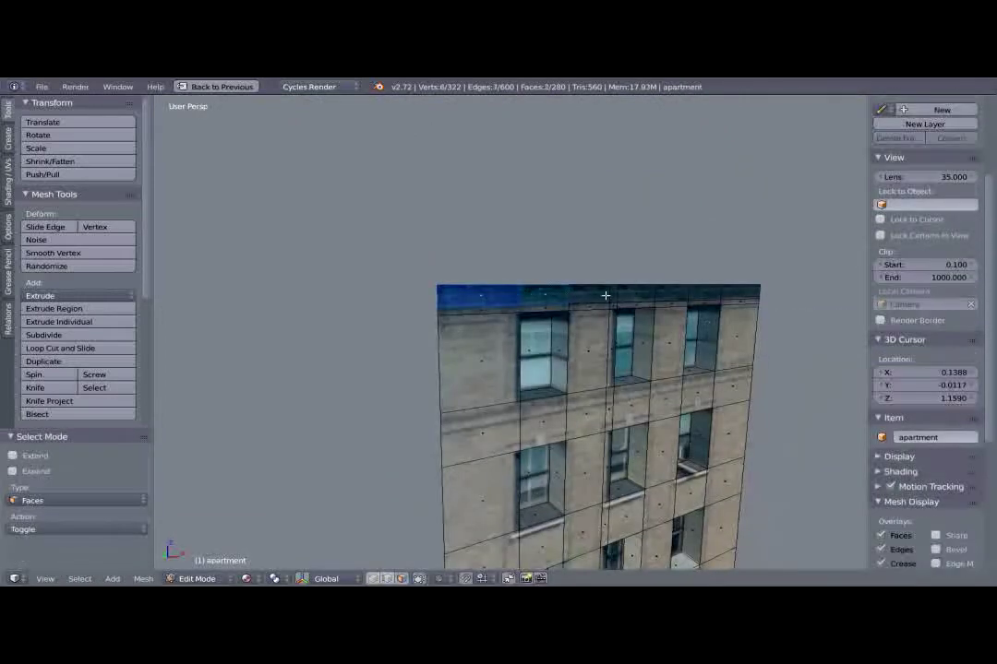
middle_drag(619, 290, 655, 322)
key(e)
click(664, 330)
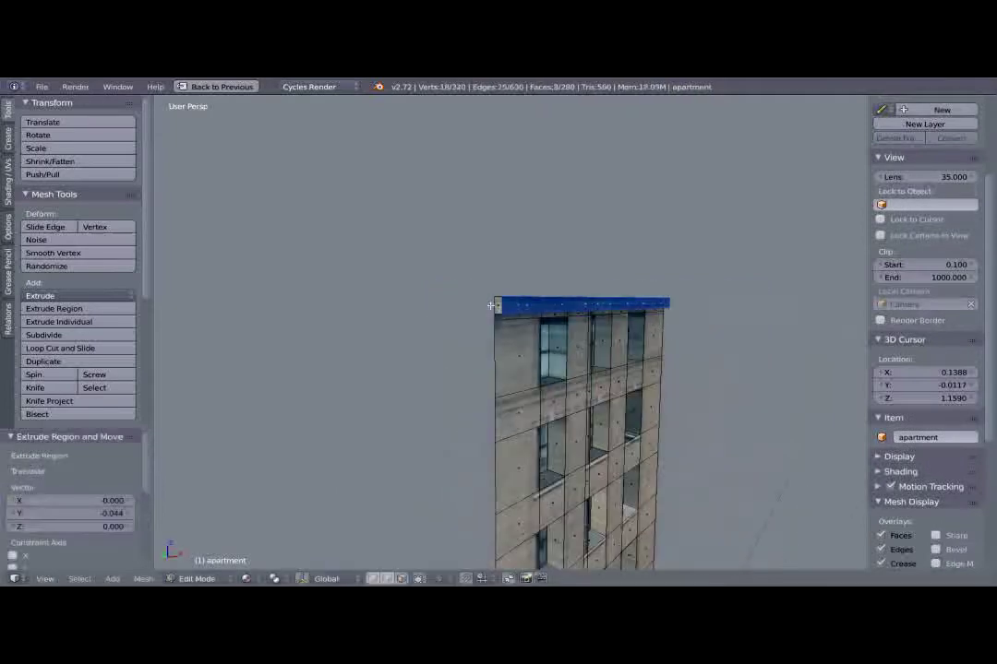
Delete the two small side faces at the ends of the protruding roof cornice.
right_click(494, 305)
middle_drag(774, 304, 543, 314)
shift+right_click(376, 255)
key(x)
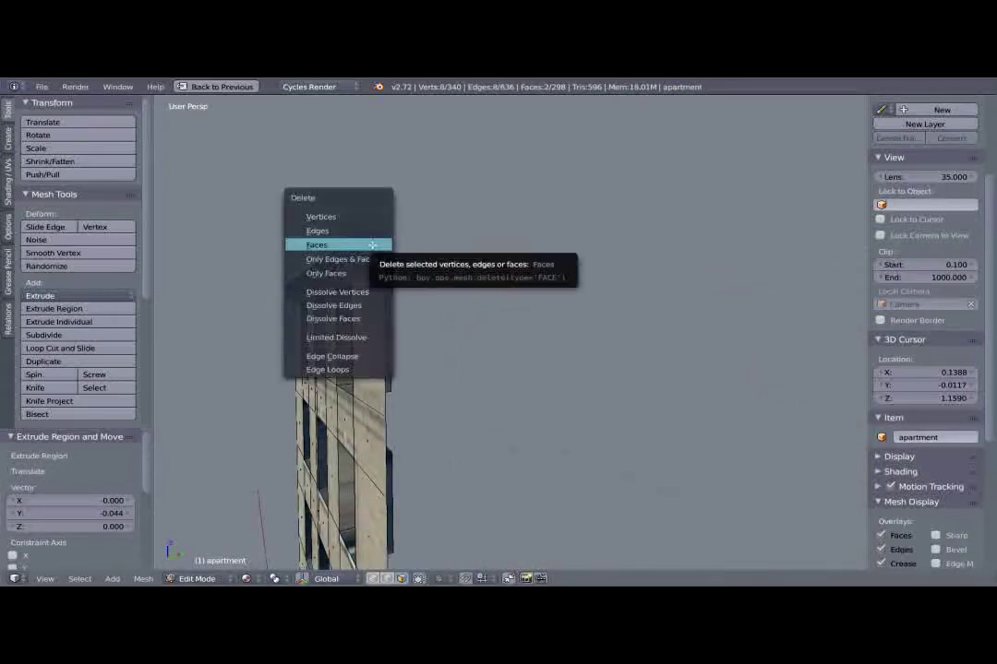
click(372, 244)
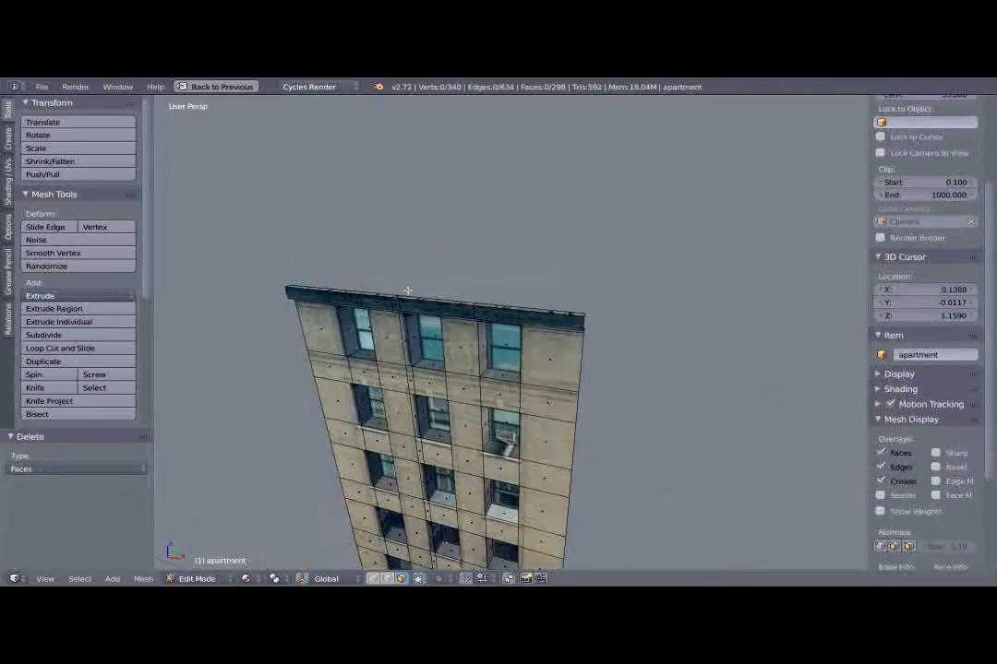
Examine the building's cornices and window recesses up close and in profile from the right orthographic view.
scroll(498, 320, down, 2)
scroll(499, 320, up, 8)
middle_drag(496, 317, 526, 369)
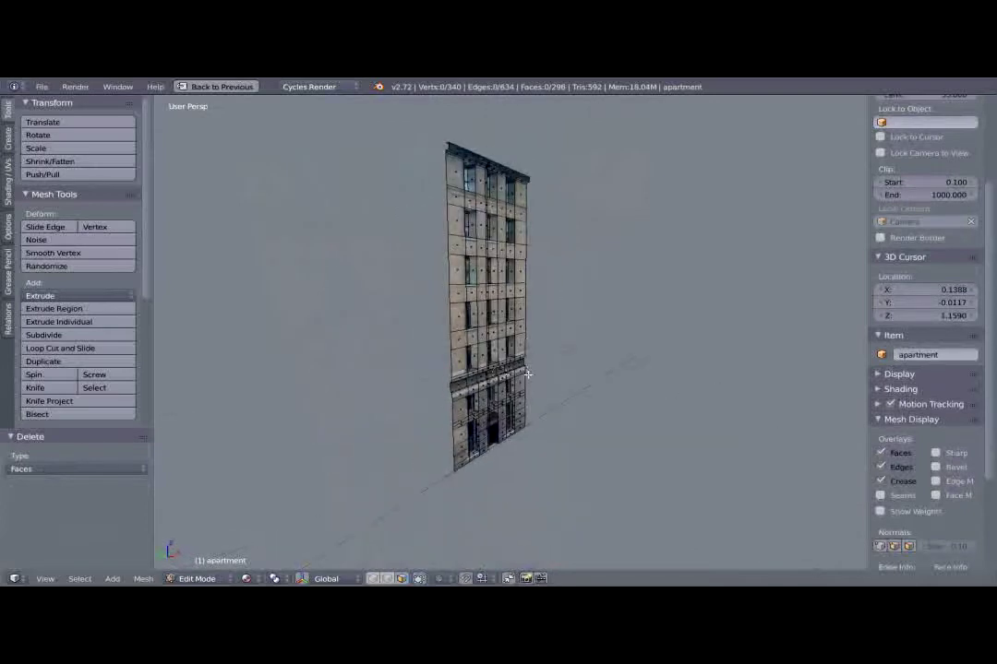
key(KP_3)
scroll(528, 375, up, 4)
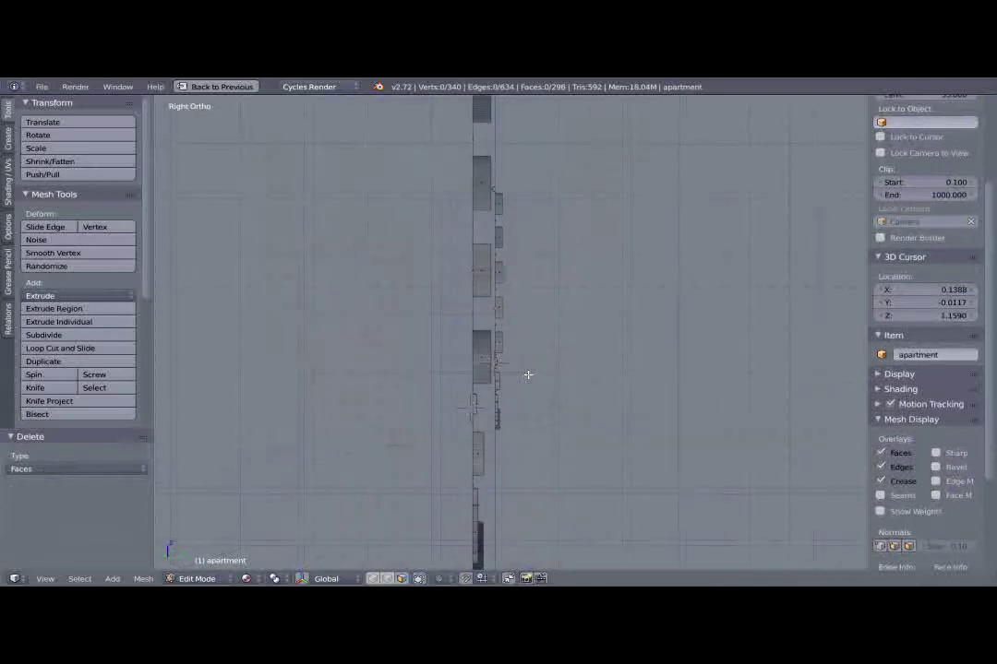
scroll(527, 373, down, 3)
shift+middle_drag(546, 321, 520, 338)
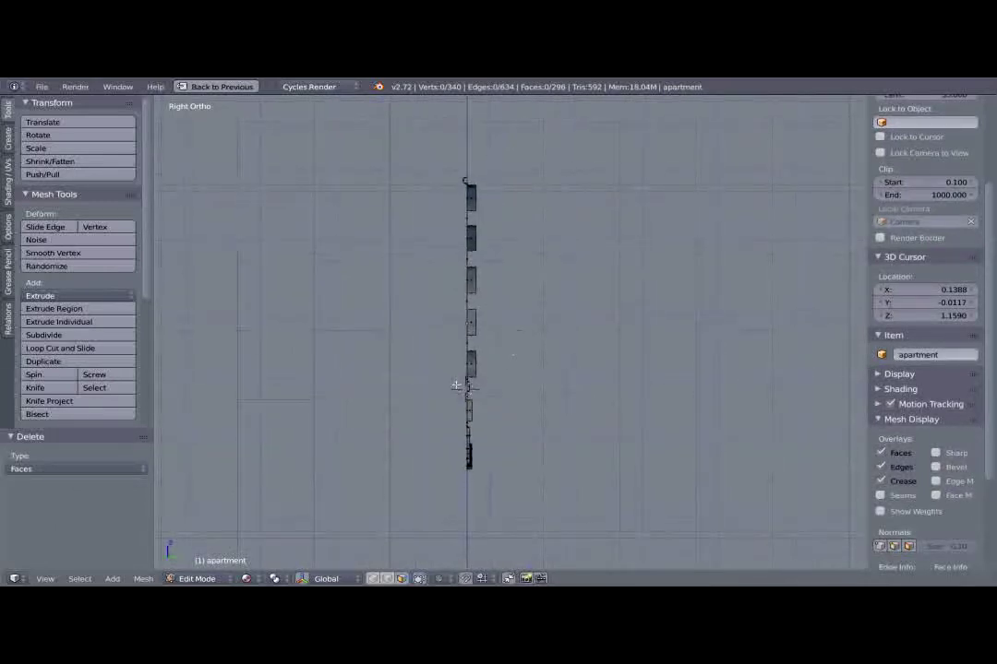
scroll(479, 453, up, 3)
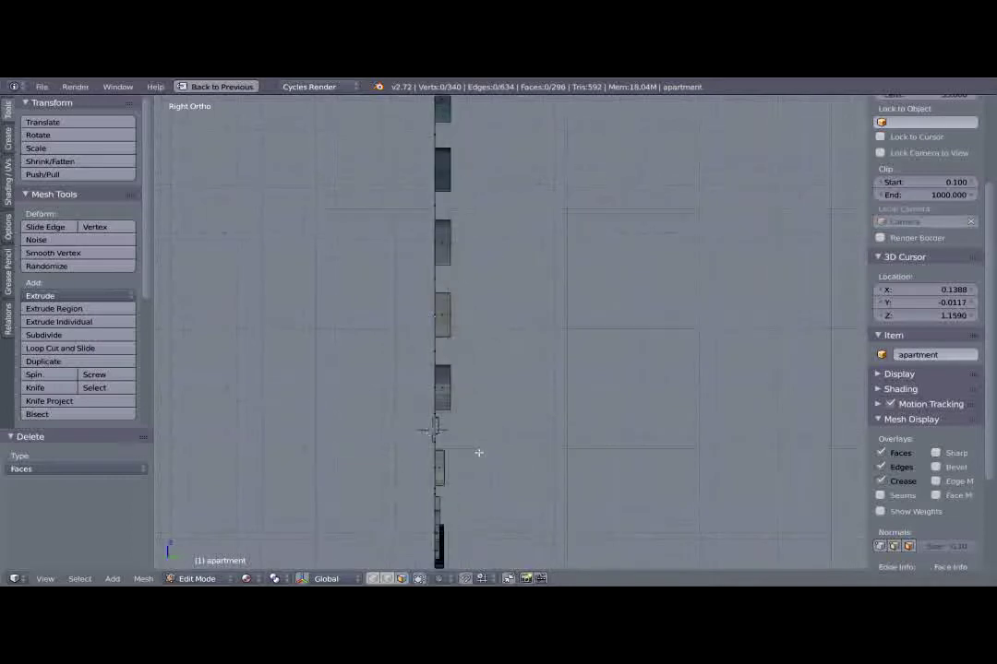
scroll(479, 453, down, 1)
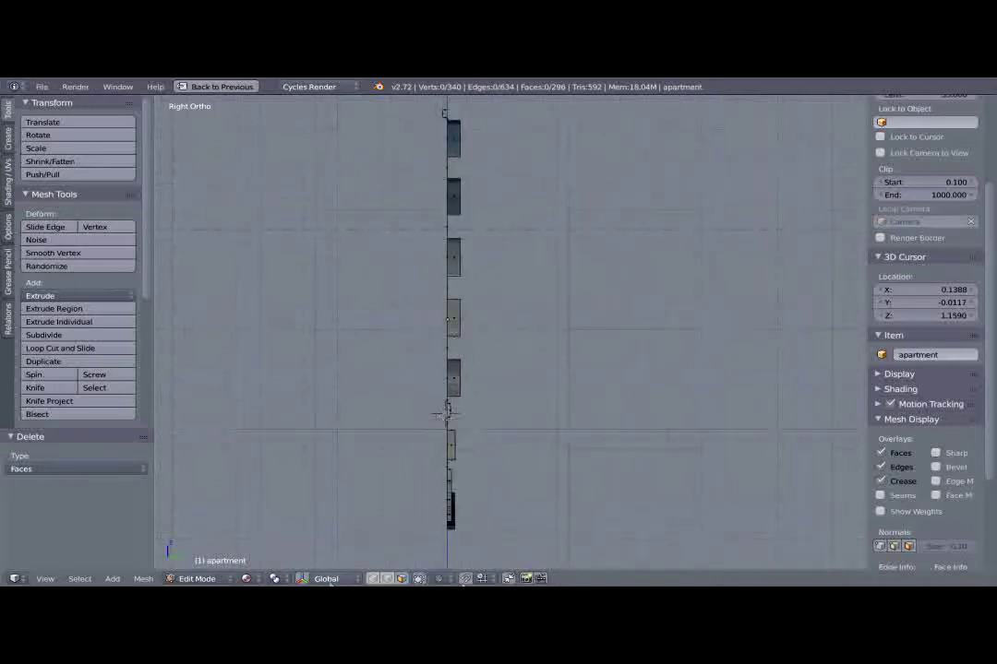
Allow selecting hidden geometry and, in vertex select mode, box-select all recessed window and door vertices behind the facade plane.
click(420, 579)
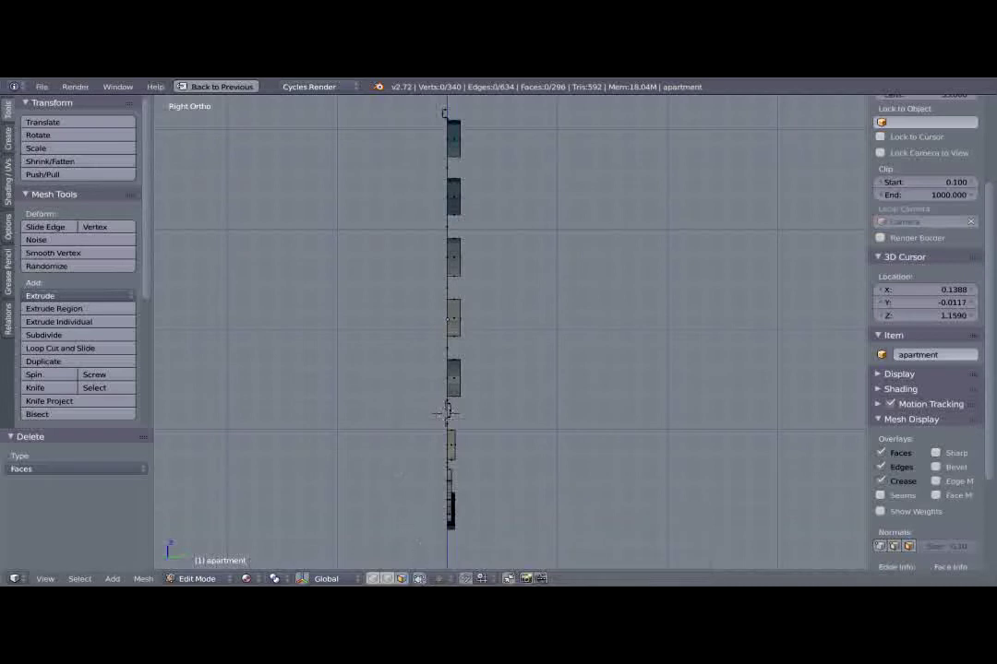
key(ctrl+Tab)
key(1)
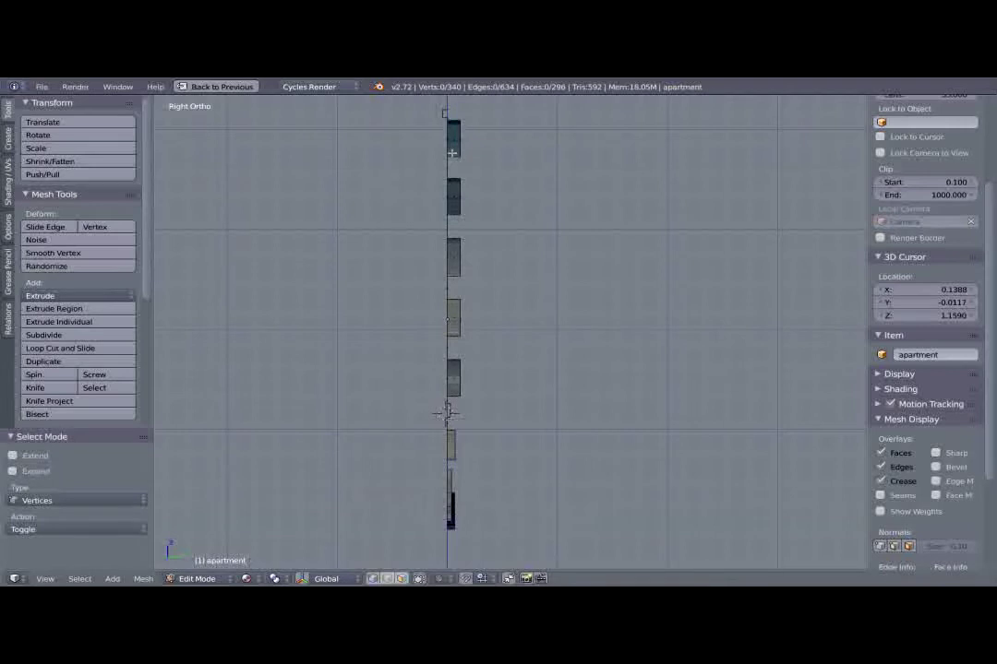
key(b)
drag(473, 108, 450, 570)
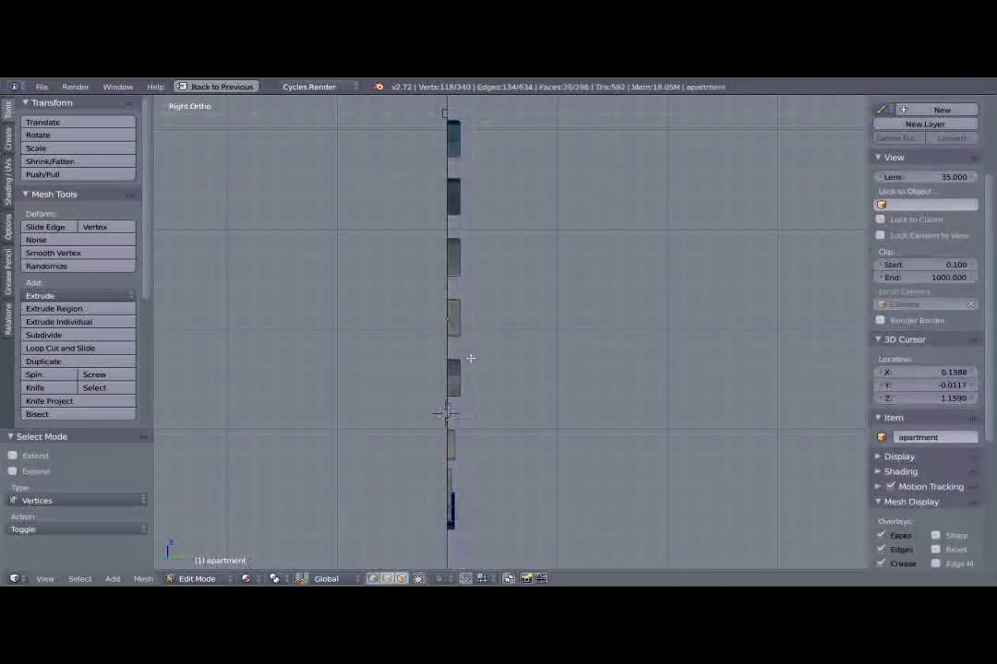
key(x)
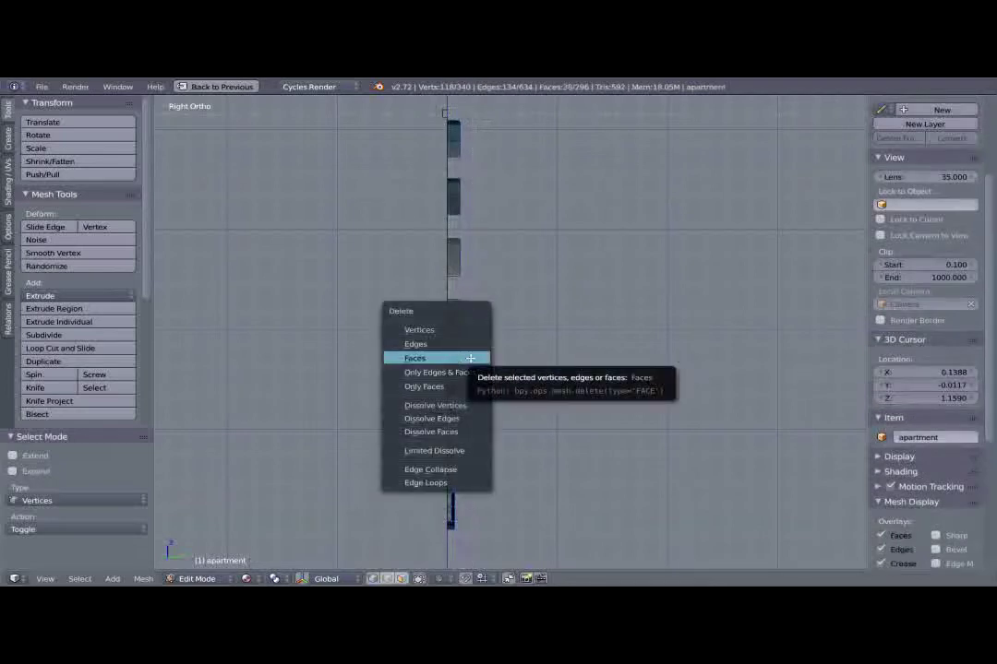
middle_drag(323, 241, 554, 462)
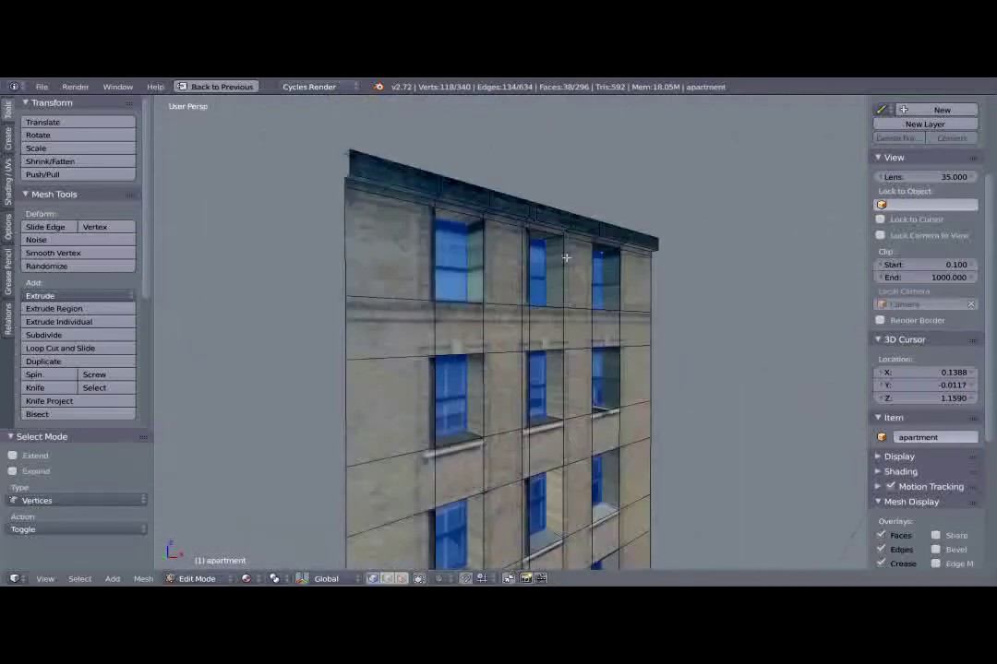
In face select mode, add the two face loops of the protruding roof cornice to the current window selection.
key(ctrl+Tab)
click(487, 225)
alt+shift+right_click(487, 213)
key(ctrl+z)
alt+shift+right_click(488, 211)
middle_drag(488, 211, 601, 347)
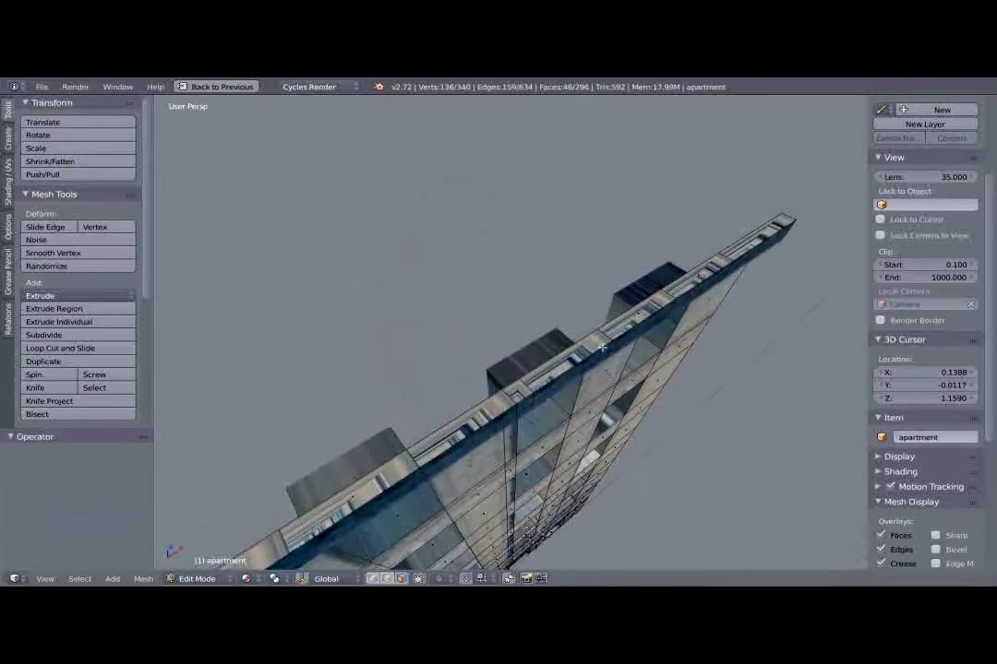
alt+shift+right_click(584, 350)
key(ctrl+z)
alt+shift+right_click(604, 338)
middle_drag(564, 392, 535, 343)
scroll(526, 332, down, 2)
scroll(535, 342, down, 10)
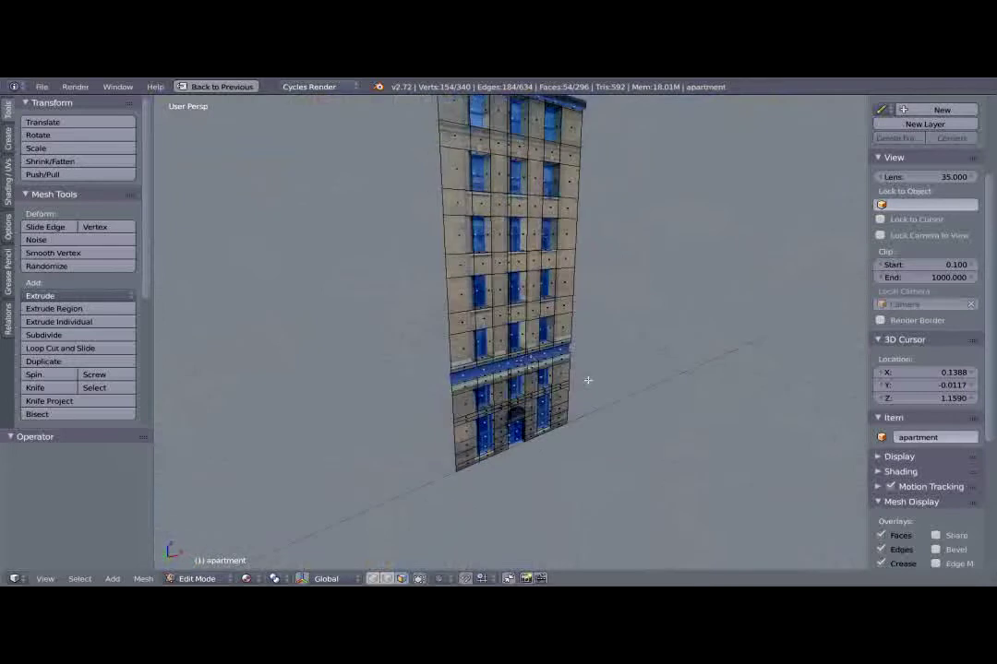
Assign the selected faces to a new vertex group and name it windows.
key(ctrl+v)
mouse_move(580, 563)
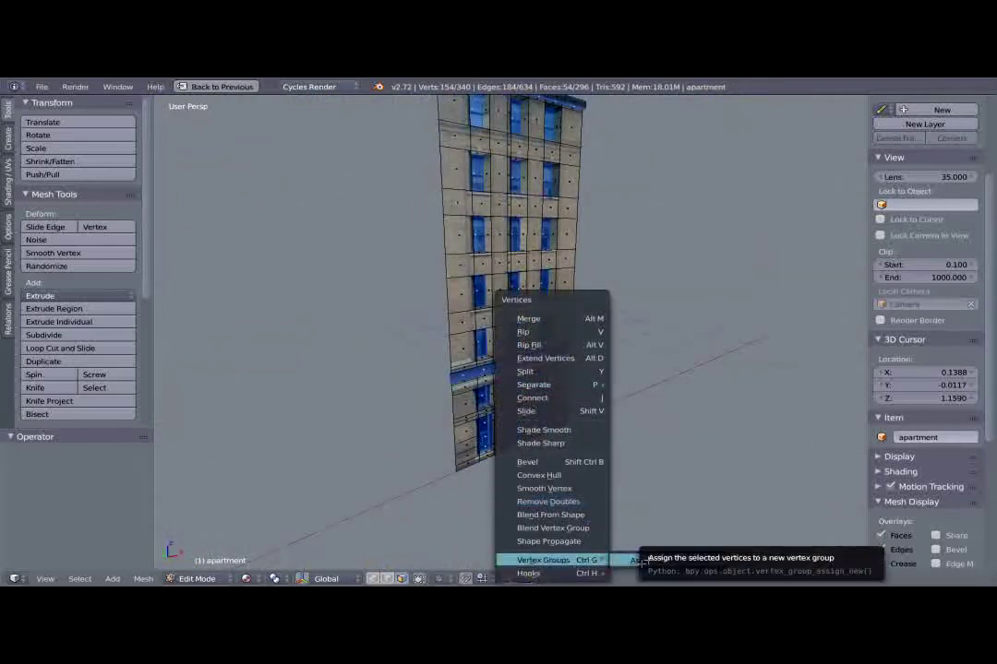
click(672, 561)
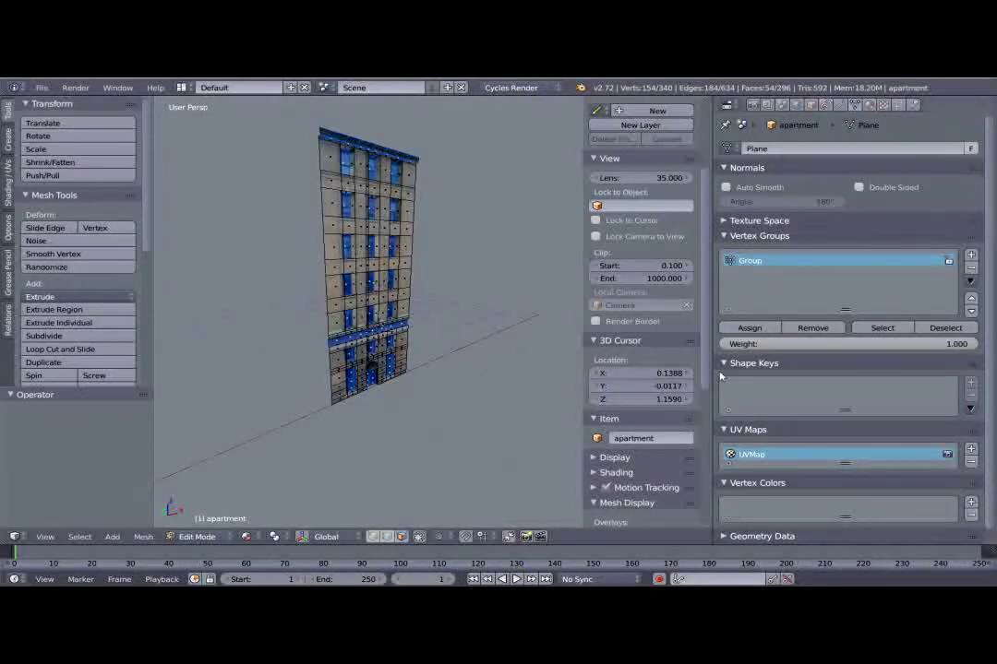
scroll(746, 225, down, 1)
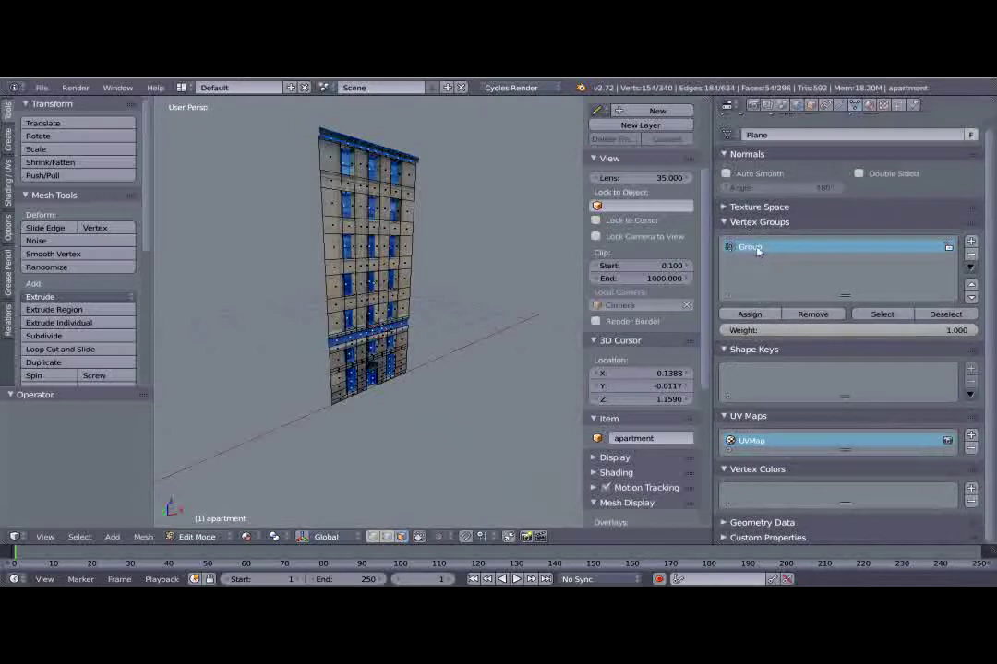
double_click(755, 249)
text(windows)
Examine the facade's lower storeys, ledges and entrance for unneeded edge loops.
right_click(412, 268)
middle_drag(443, 268, 443, 346)
scroll(409, 271, up, 2)
scroll(443, 346, up, 1)
middle_drag(479, 267, 428, 283)
key(ctrl+Up)
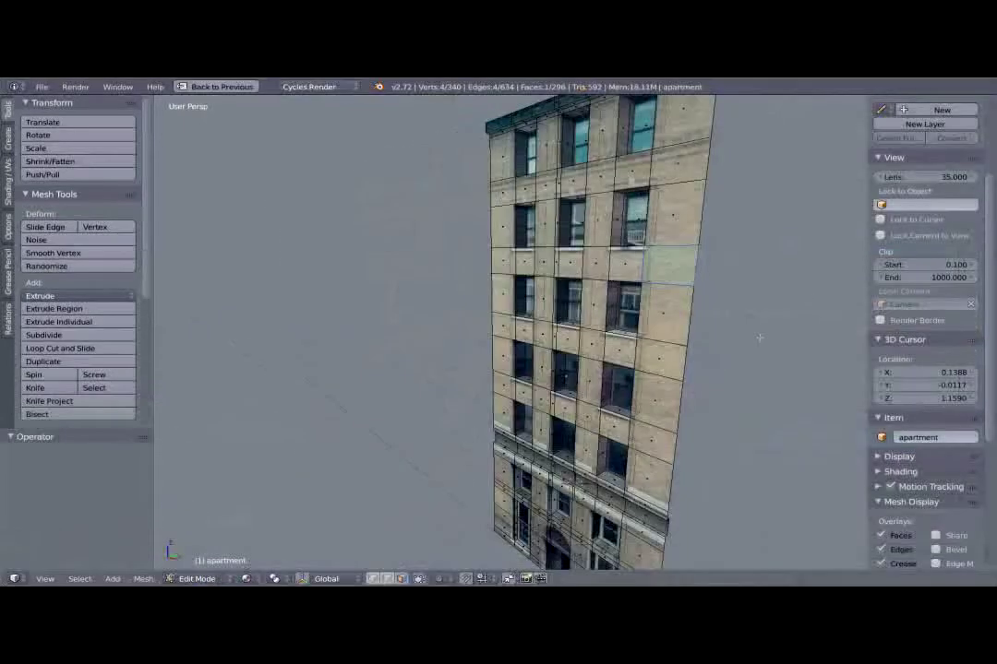
middle_drag(646, 342, 526, 166)
scroll(547, 302, up, 2)
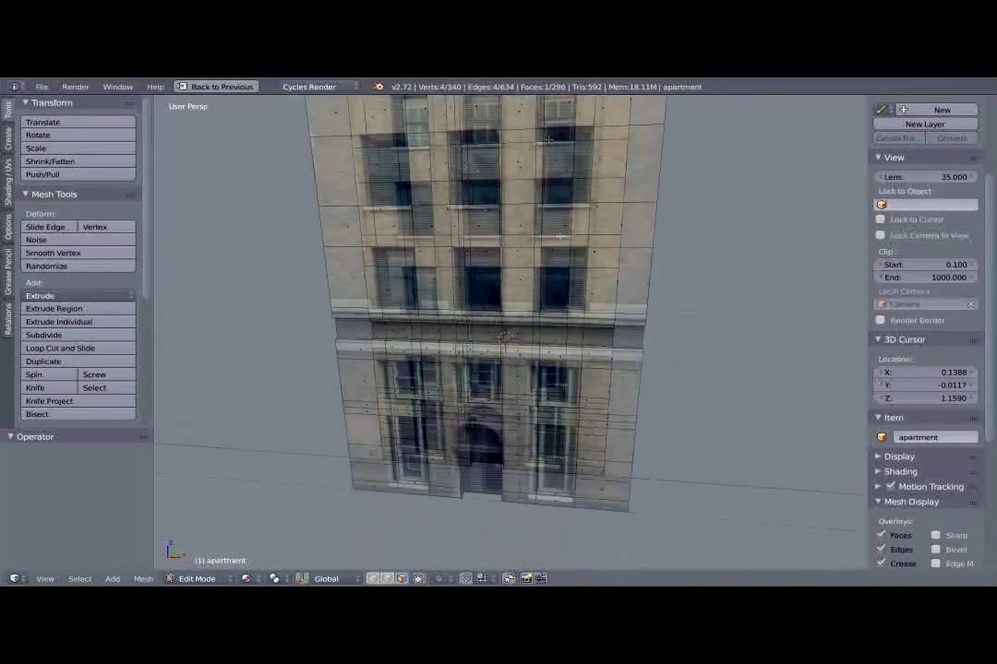
scroll(531, 347, up, 2)
middle_drag(527, 364, 543, 347)
middle_drag(629, 316, 557, 322)
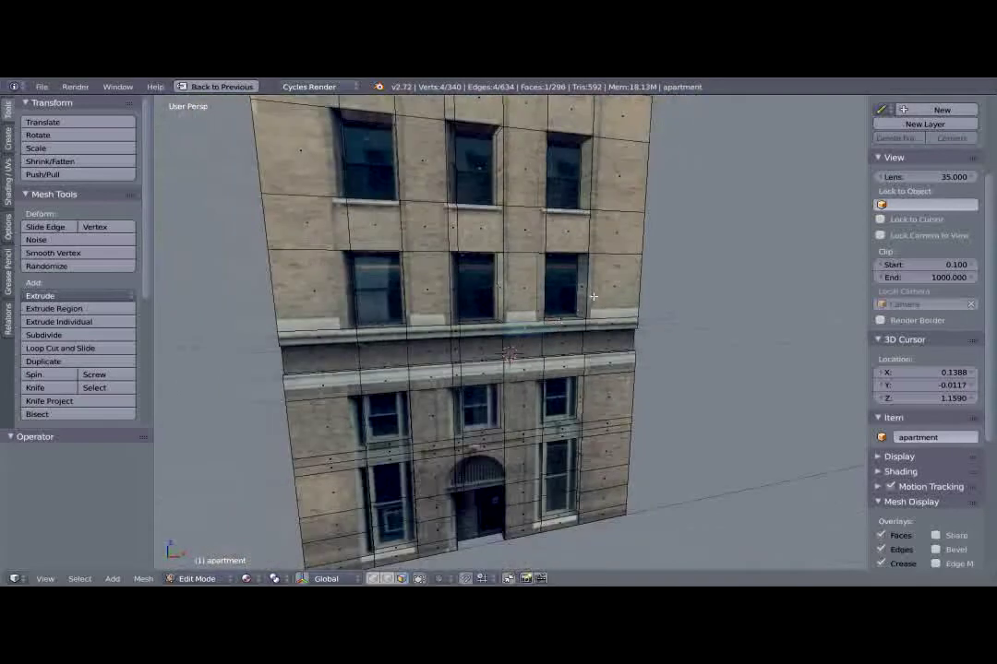
middle_drag(412, 562, 389, 355)
scroll(546, 386, up, 2)
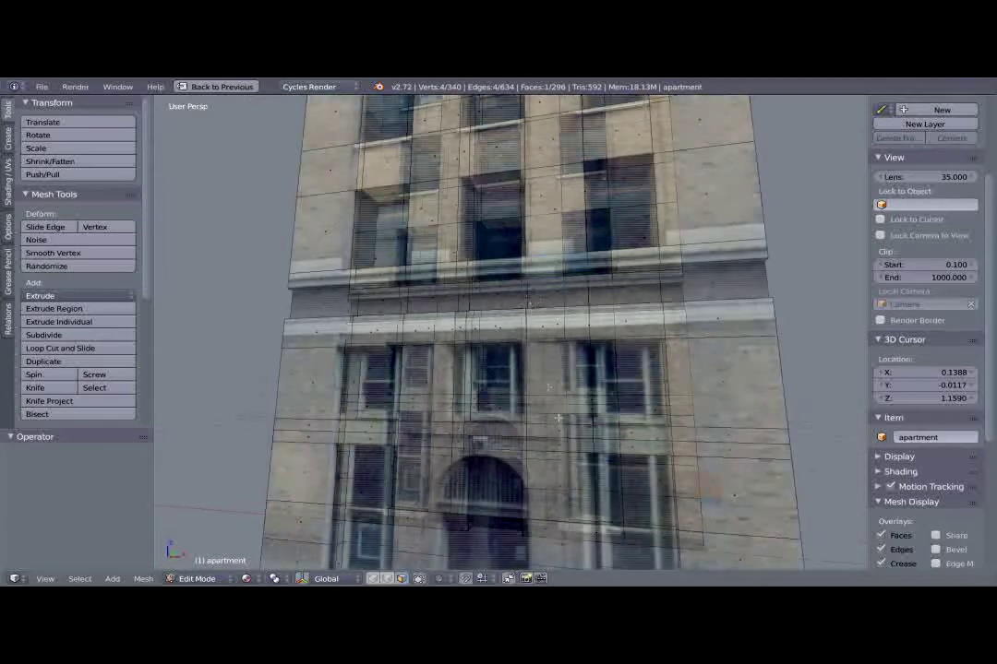
In edge select mode, delete the redundant horizontal edge loop just above the arched entrance.
key(2)
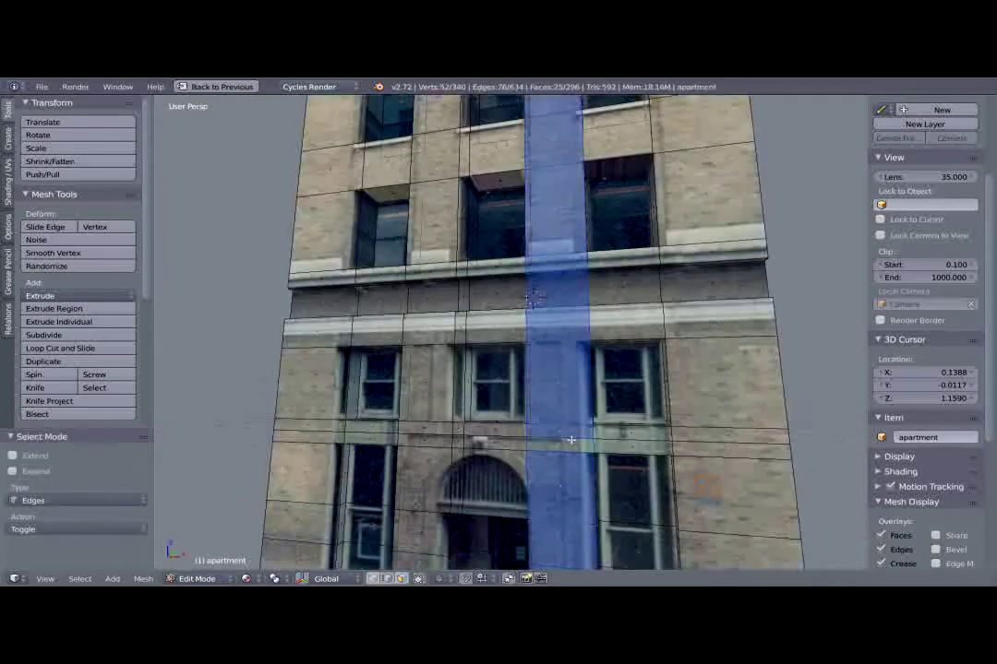
alt+right_click(571, 439)
middle_drag(644, 415, 614, 420)
key(x)
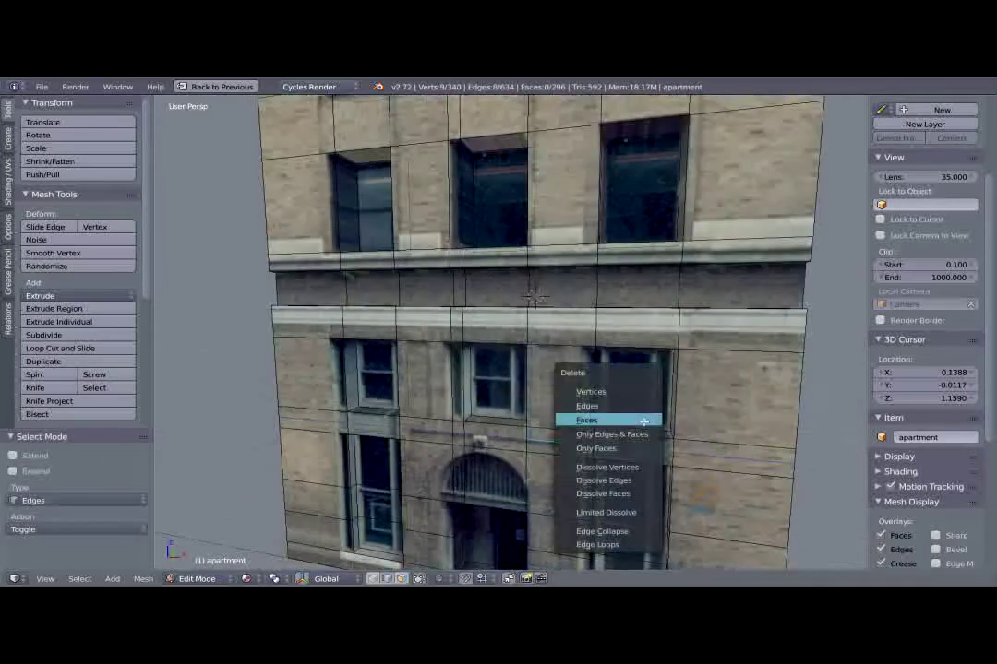
click(591, 545)
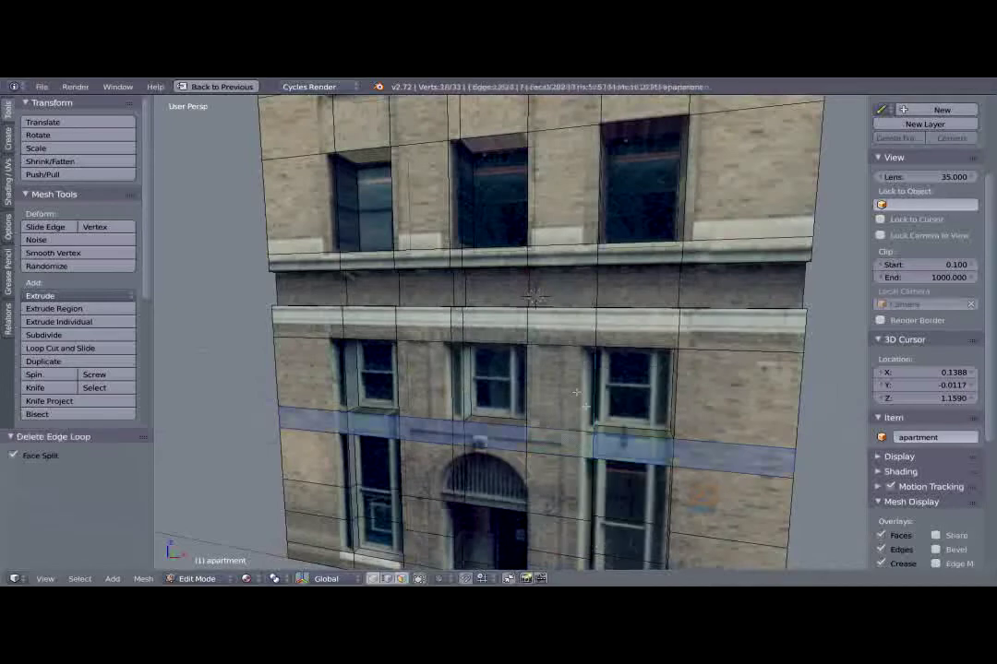
Delete the redundant vertical edge loop beside the central window column.
middle_drag(586, 387, 580, 474)
alt+right_click(461, 380)
middle_drag(462, 380, 500, 367)
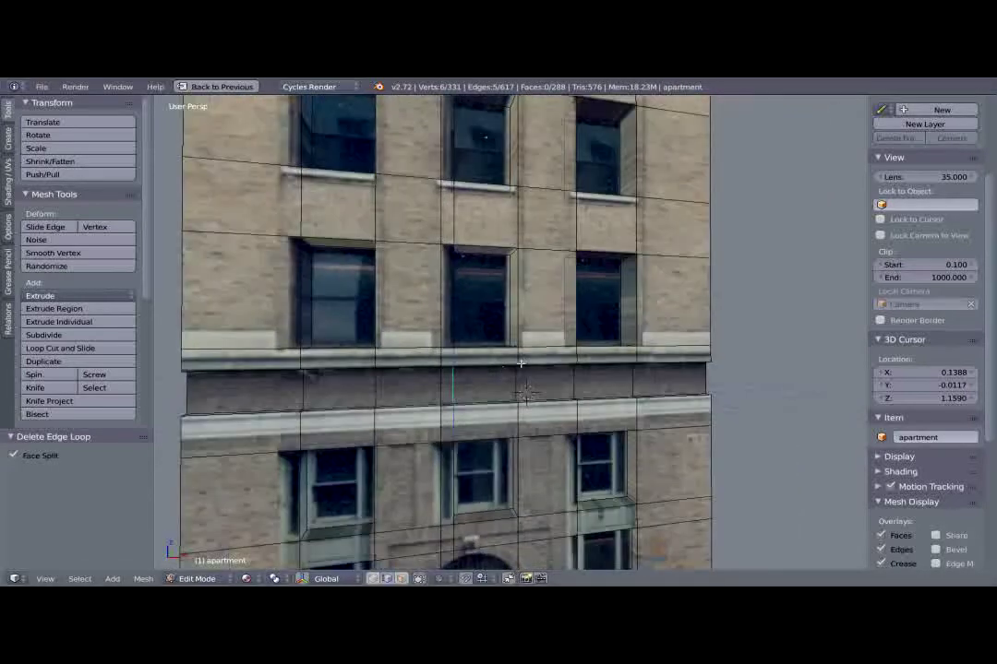
alt+right_click(446, 379)
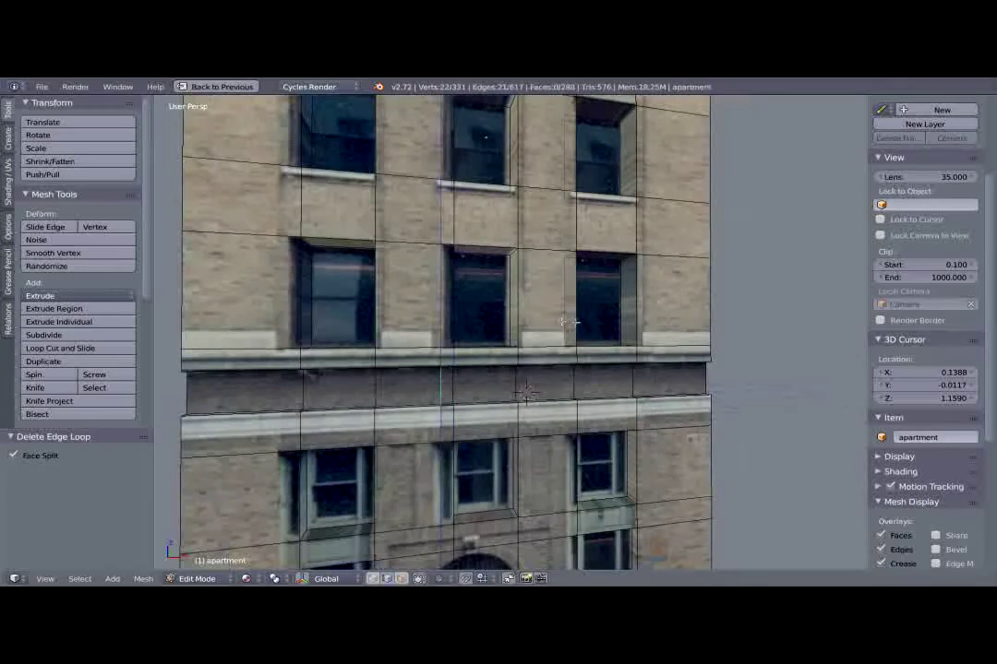
key(x)
click(531, 322)
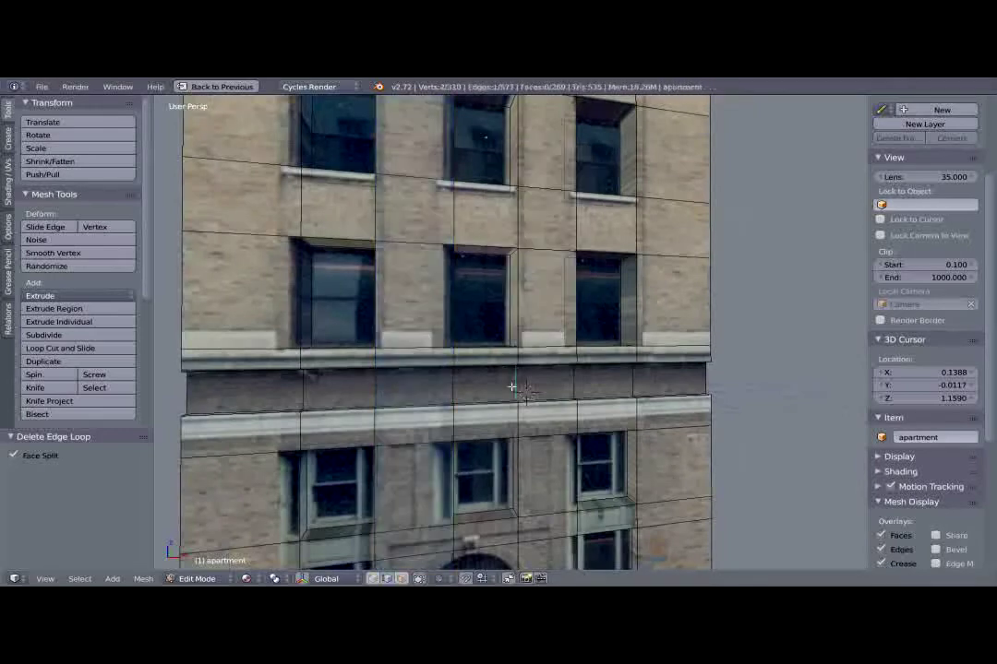
Select the edge loops along both outer vertical sides of the facade and extrude them 1.991 along Y into side walls.
scroll(563, 325, down, 4)
middle_drag(563, 332, 479, 436)
scroll(598, 346, down, 3)
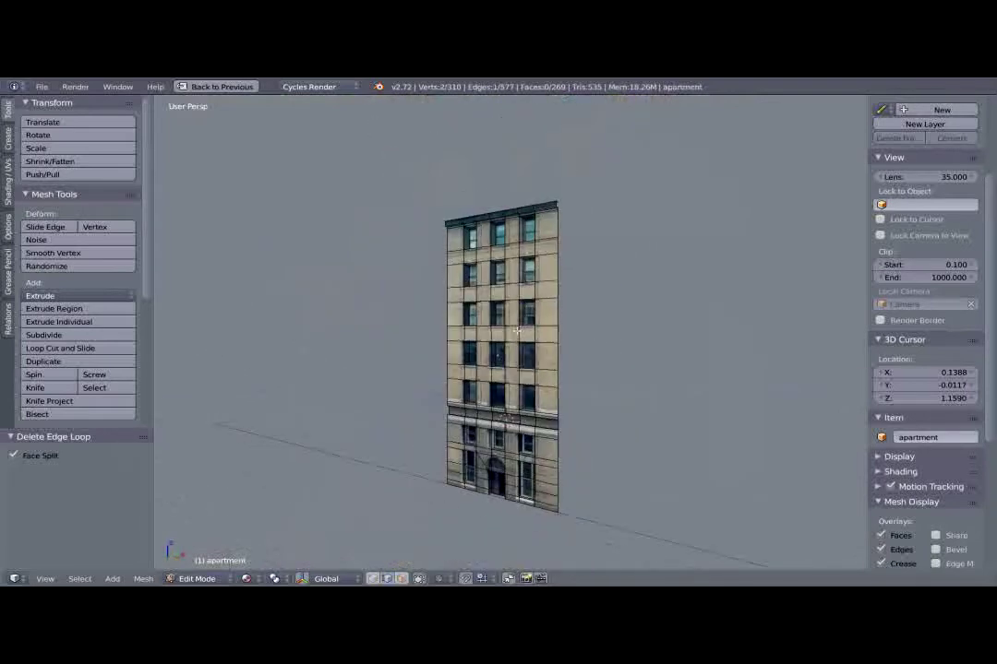
shift+middle_drag(504, 372, 496, 318)
key(ctrl+Tab)
click(520, 297)
alt+click(557, 454)
middle_drag(563, 434, 458, 274)
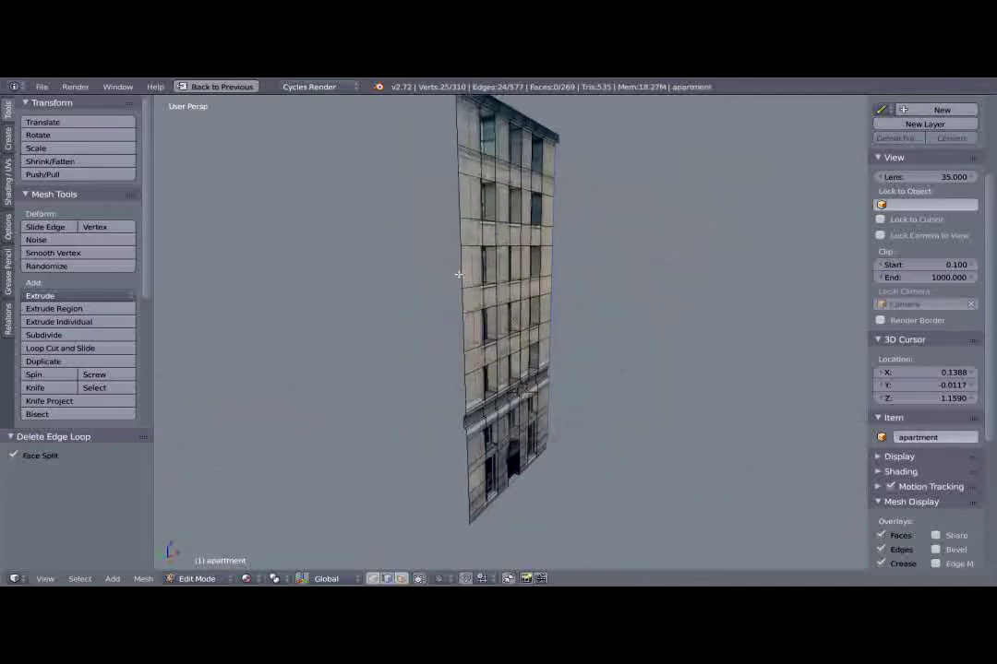
alt+shift+click(461, 269)
middle_drag(554, 245, 616, 264)
key(y)
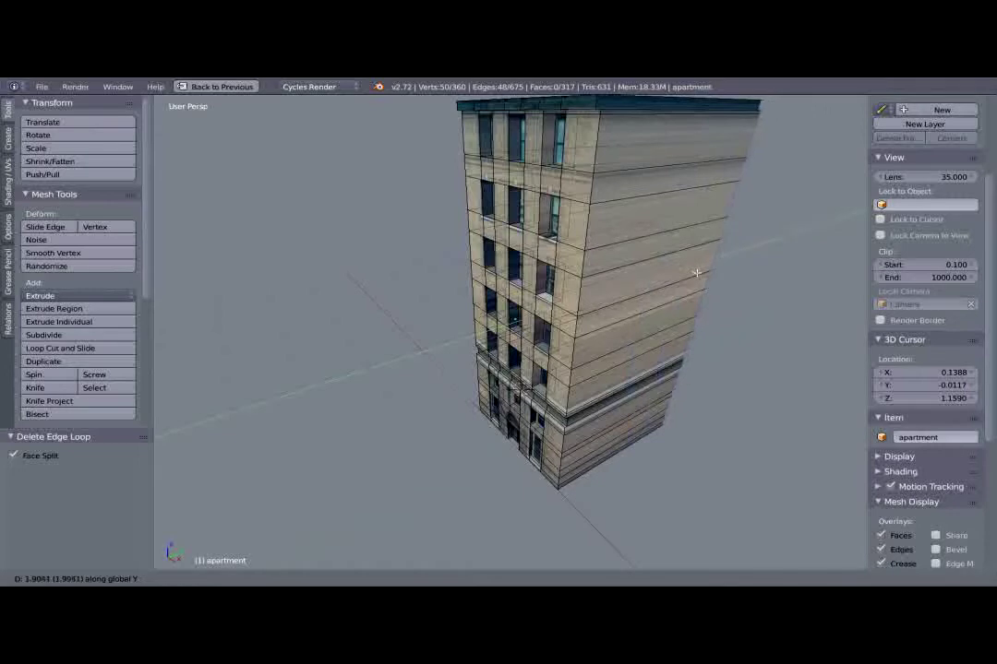
click(694, 274)
Examine the building's facade and side walls from several angles in object mode.
middle_drag(512, 371, 587, 347)
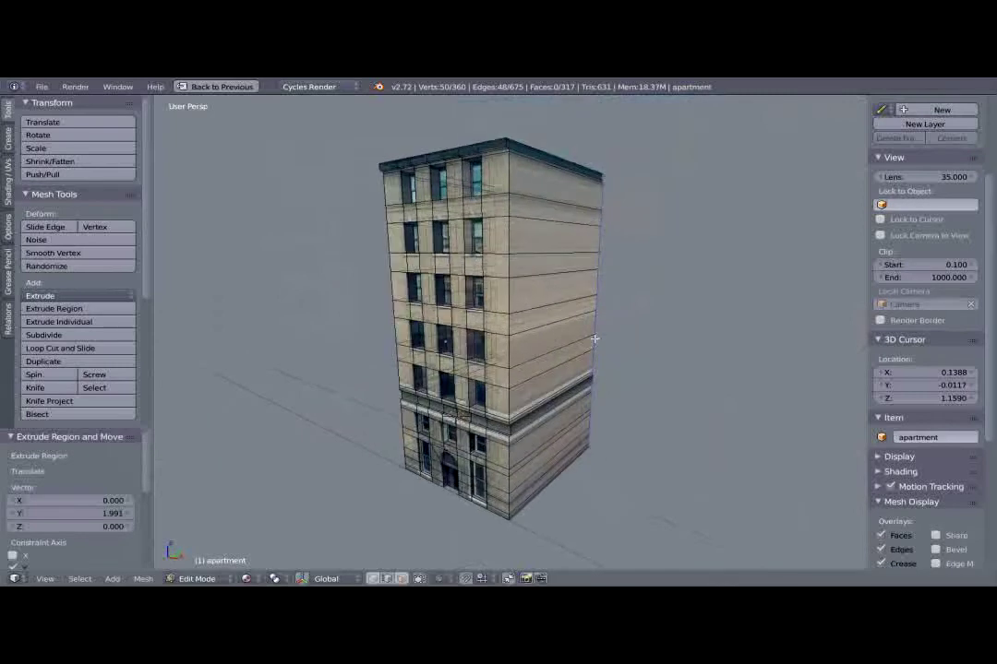
shift+scroll(594, 339, down, 1)
scroll(556, 359, down, 2)
scroll(526, 378, up, 1)
key(Tab)
middle_drag(528, 379, 499, 409)
scroll(499, 409, up, 4)
scroll(499, 409, down, 4)
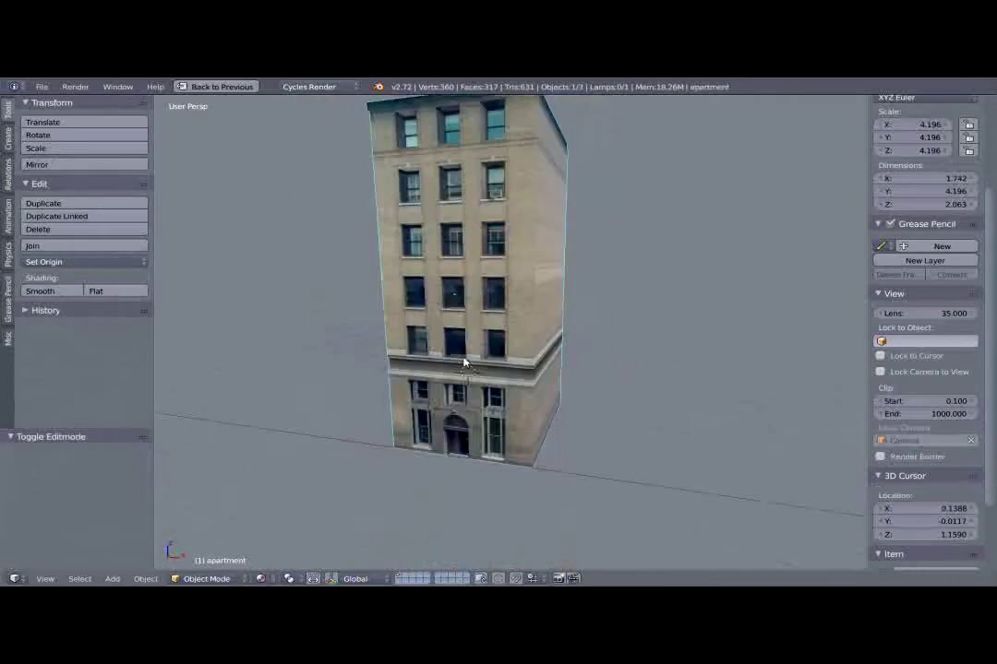
middle_drag(462, 356, 547, 360)
In front orthographic view, box-select all faces of the upper storeys between the lower ledge and the roof cornice.
key(Tab)
key(KP_1)
key(KP_5)
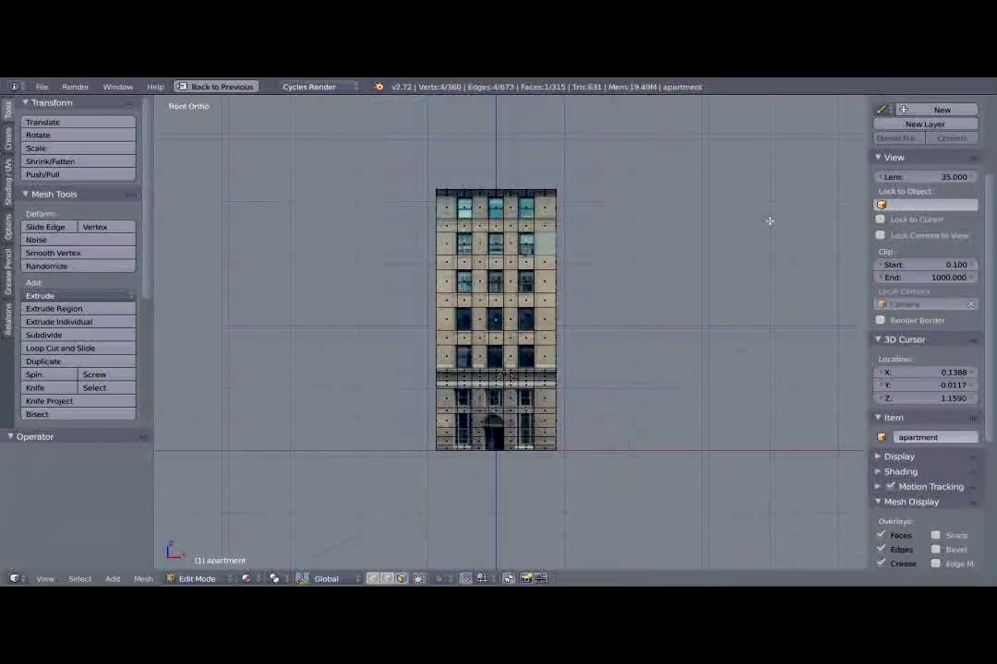
scroll(593, 381, up, 4)
scroll(594, 381, down, 1)
shift+middle_drag(593, 381, 591, 393)
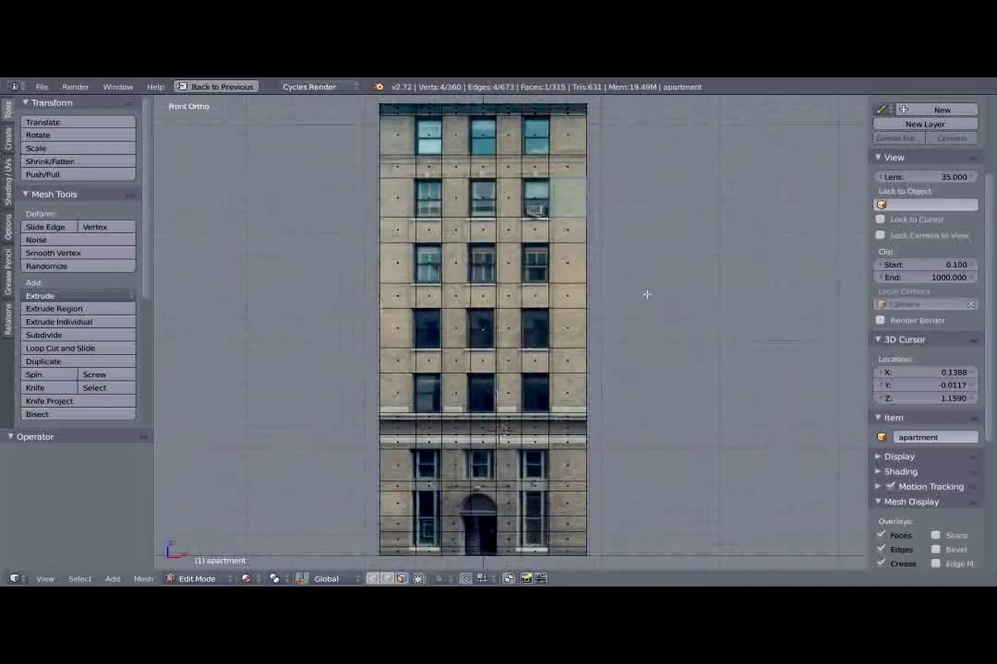
shift+middle_drag(608, 290, 628, 149)
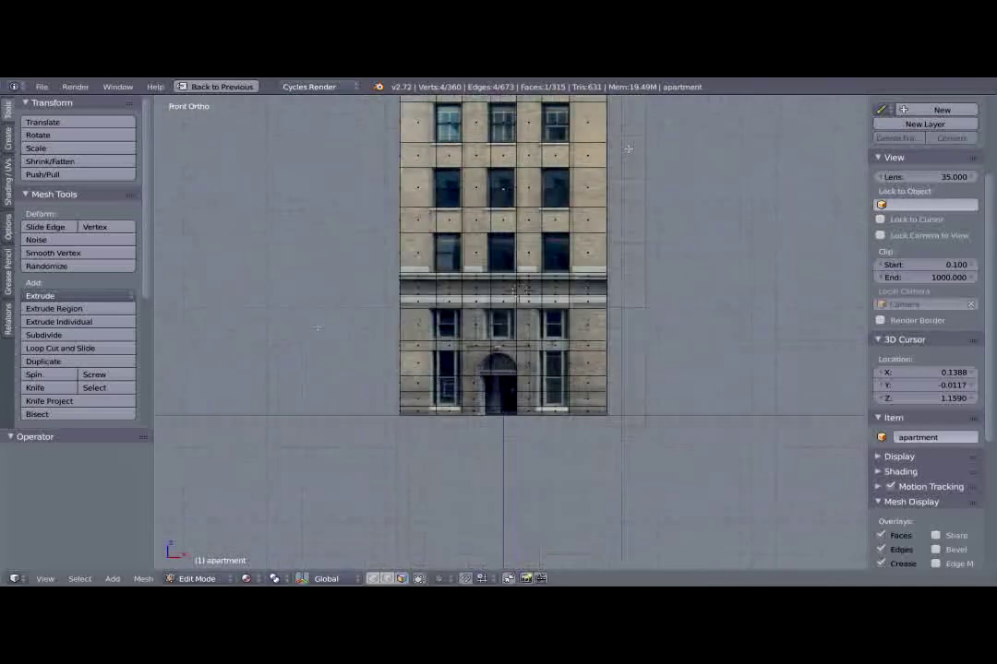
shift+middle_drag(565, 201, 508, 280)
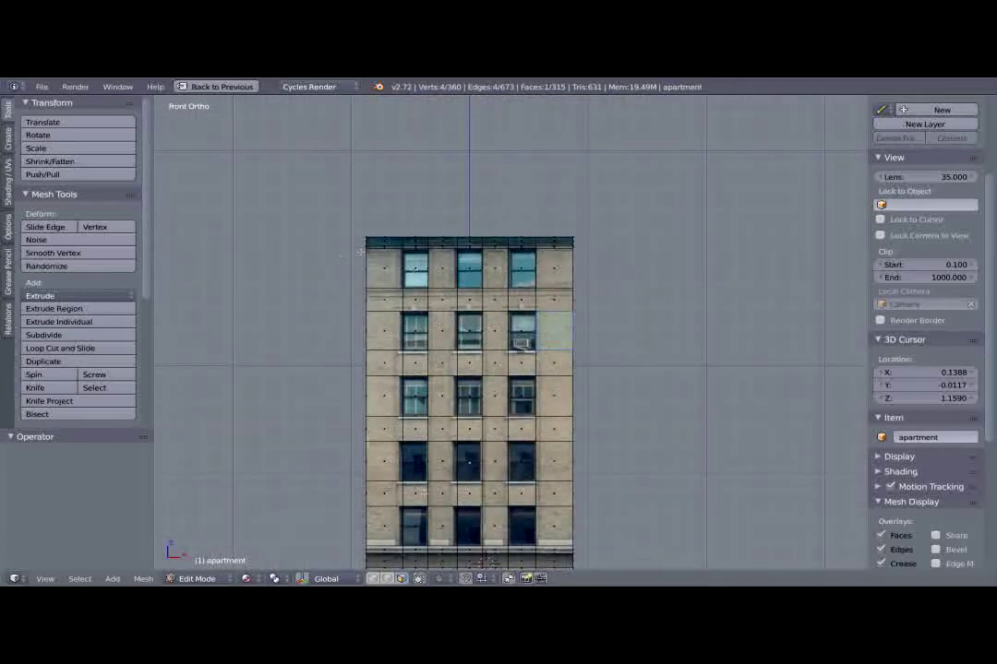
middle_drag(395, 409, 524, 338)
key(KP_1)
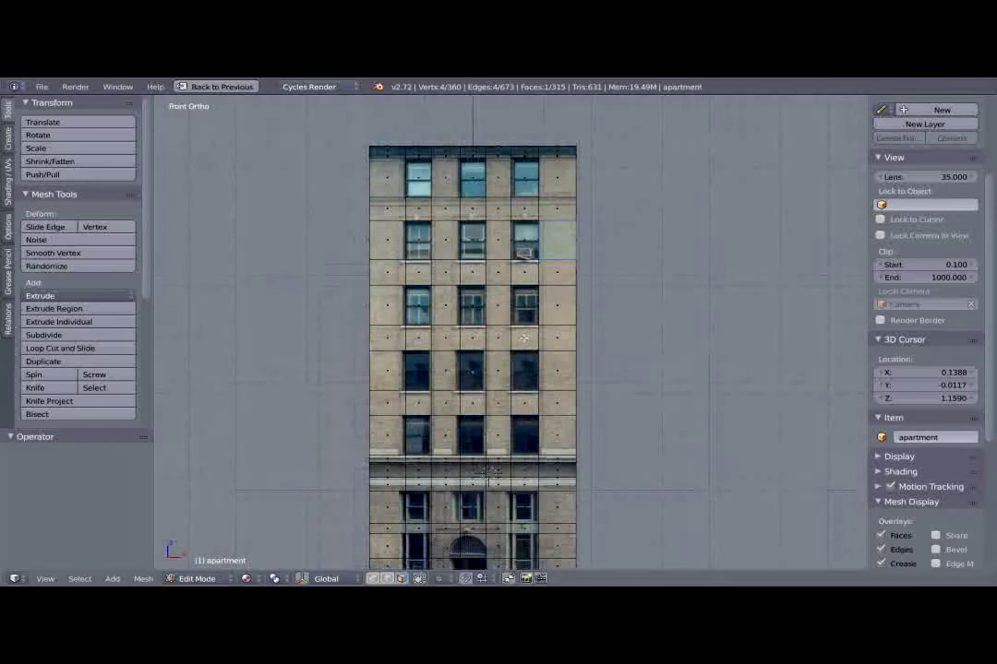
key(b)
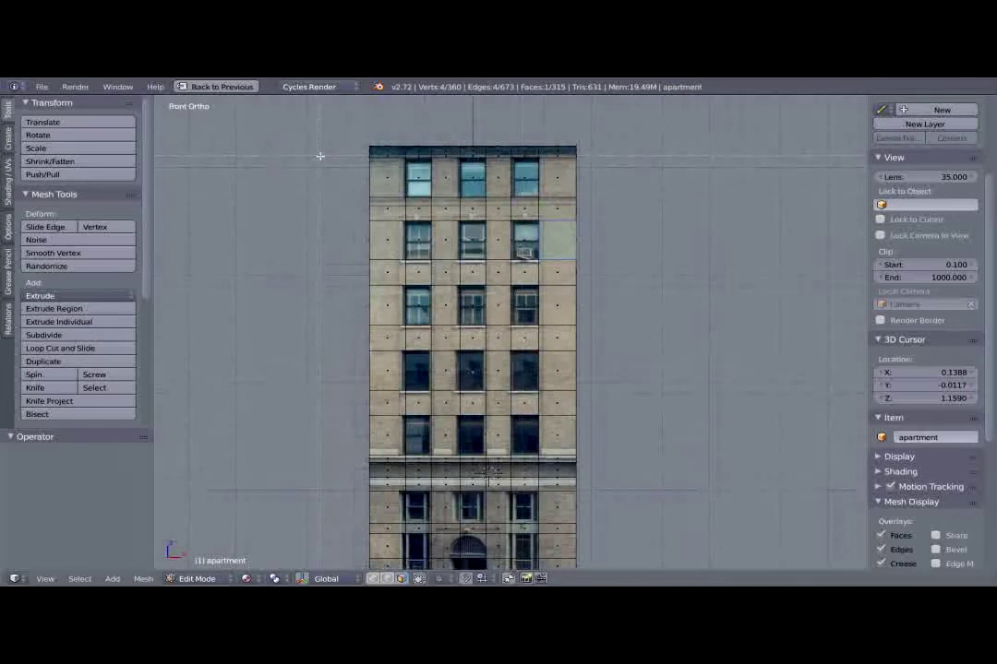
drag(318, 155, 591, 452)
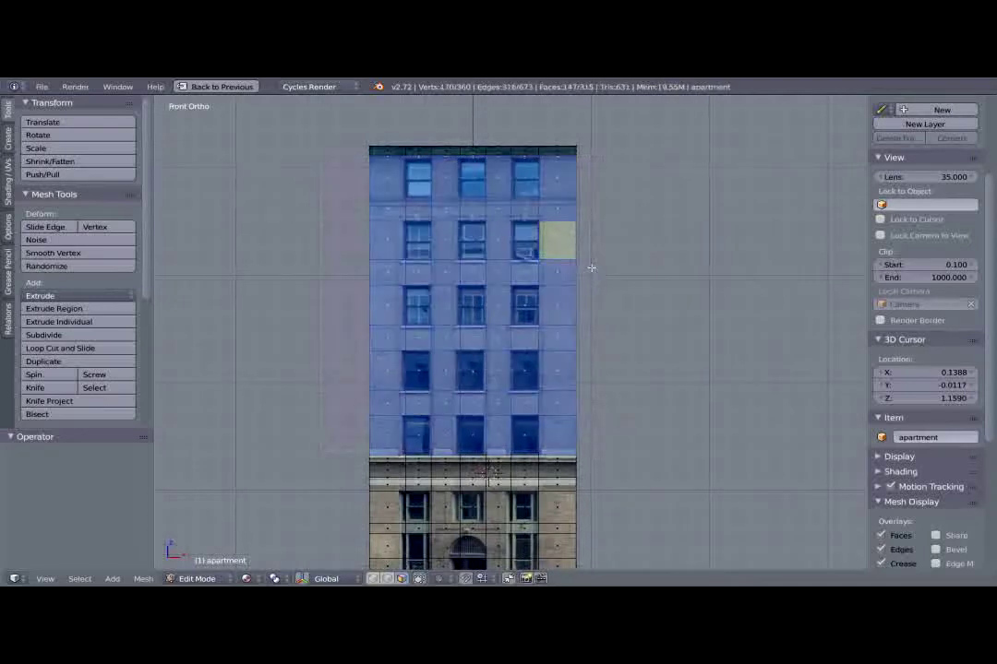
Duplicate the selected upper storeys and move the copy about 2.98 up along Z, onto the roof cornice.
scroll(581, 314, down, 3)
shift+middle_drag(527, 514, 532, 511)
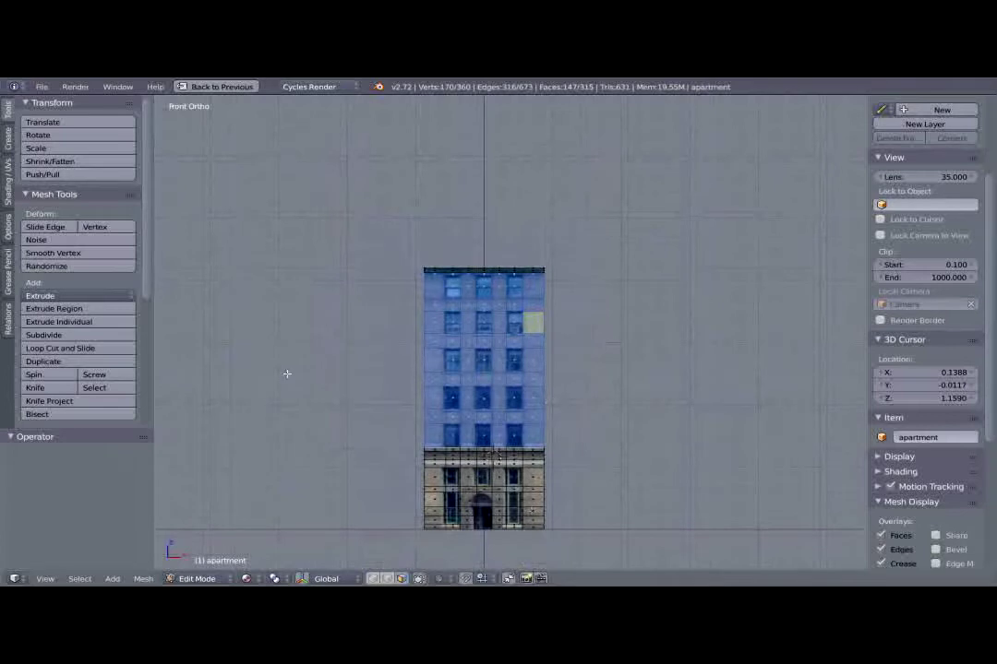
key(e)
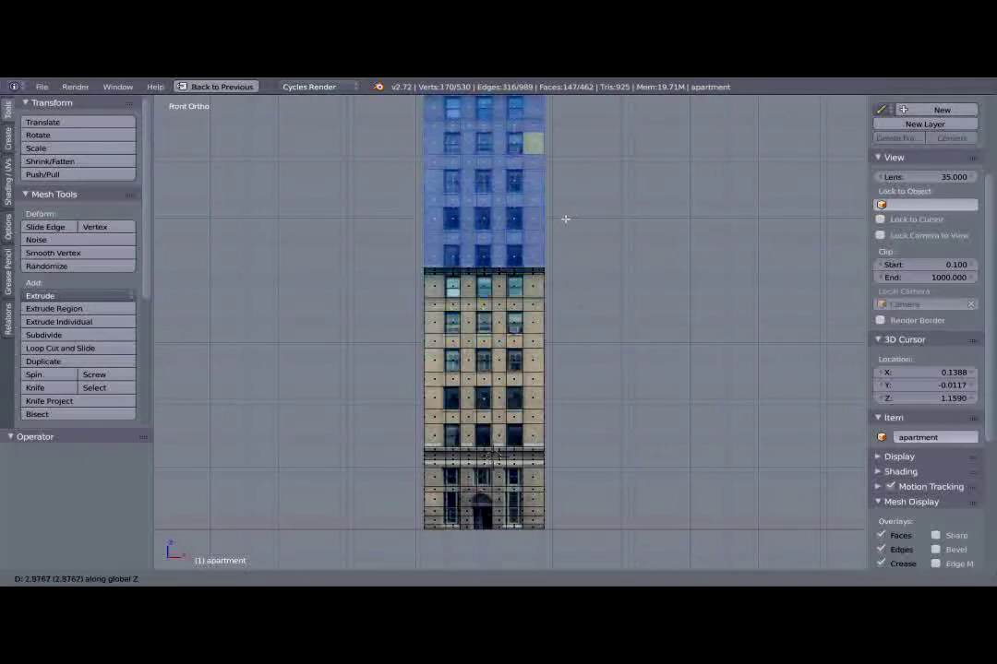
click(565, 221)
Examine the heightened tower in object mode, including the joint between the original and duplicated storeys.
shift+middle_drag(534, 258, 652, 500)
scroll(652, 499, down, 5)
key(Tab)
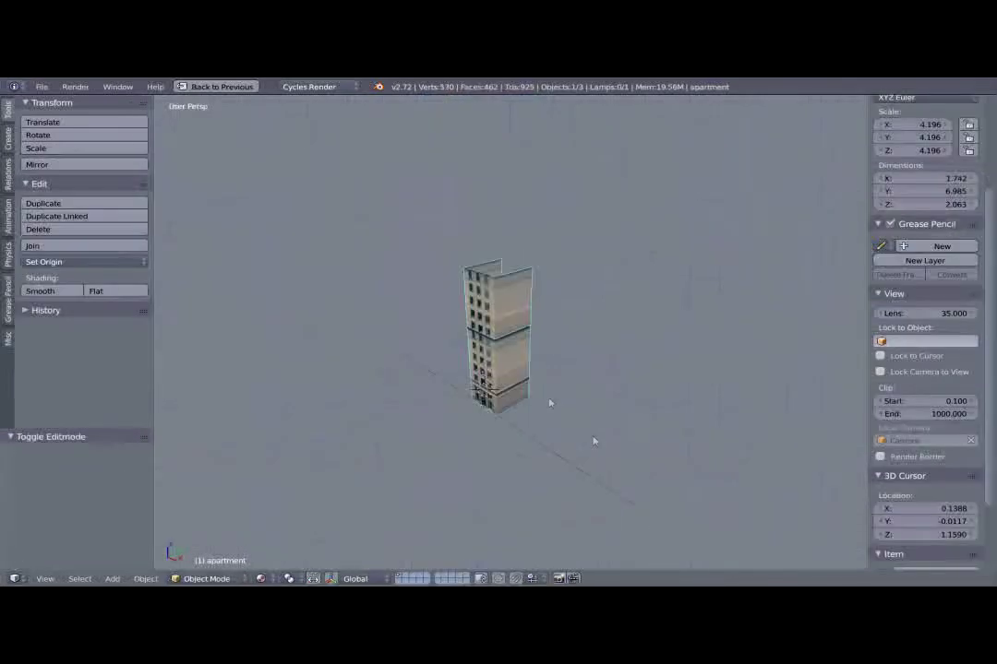
scroll(578, 379, up, 4)
middle_drag(566, 374, 620, 277)
scroll(543, 360, up, 3)
scroll(609, 281, down, 2)
key(Tab)
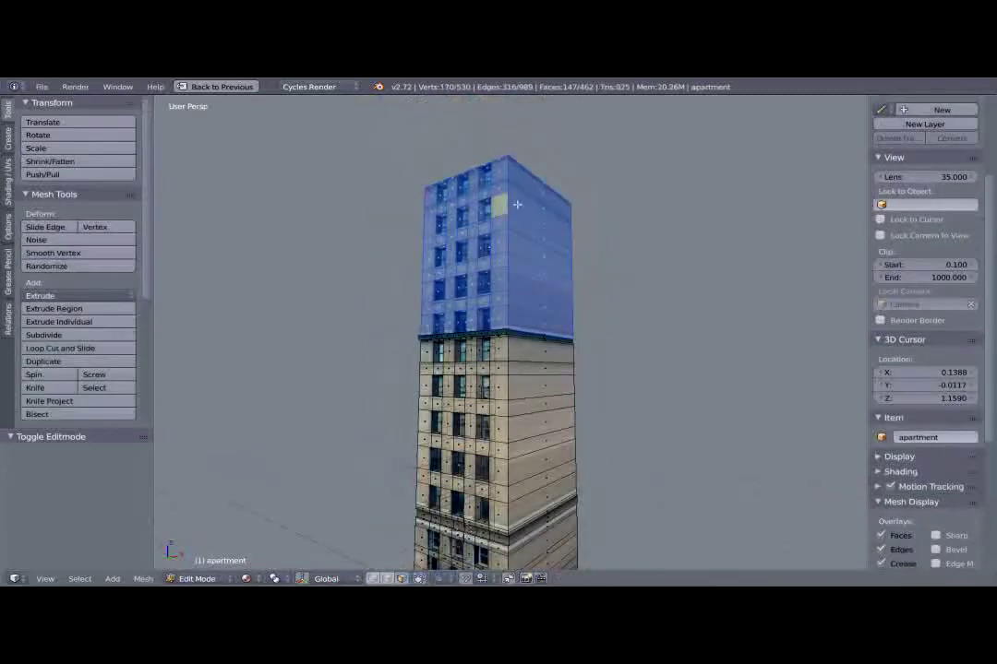
In face select mode, select the full-height face loop of the right side wall and delete its faces.
middle_drag(598, 435, 603, 387)
scroll(625, 378, down, 2)
key(ctrl+Tab)
click(604, 382)
alt+right_click(550, 308)
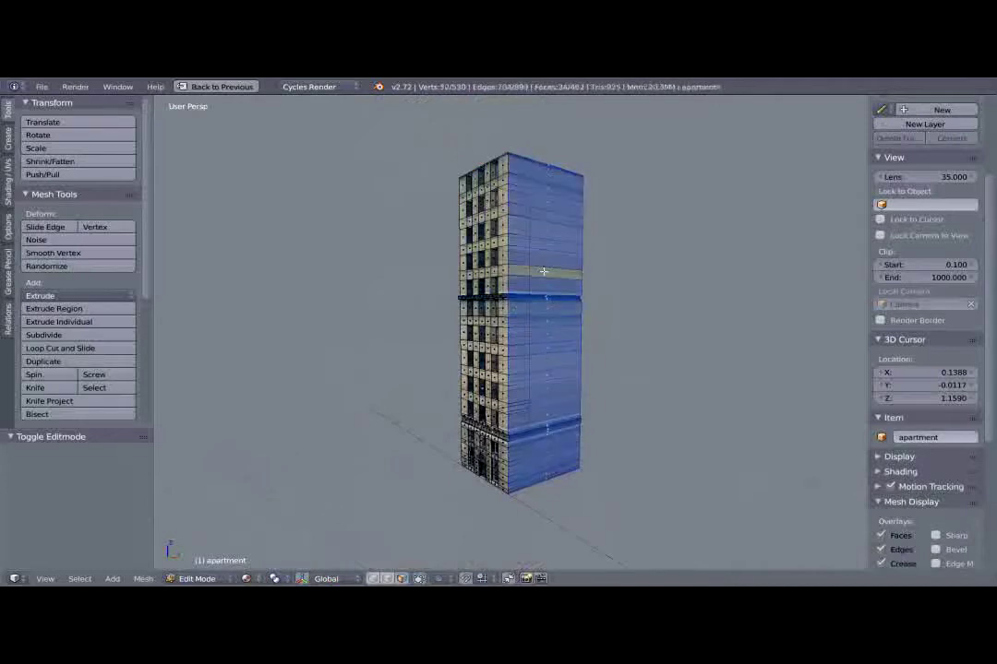
key(x)
click(489, 146)
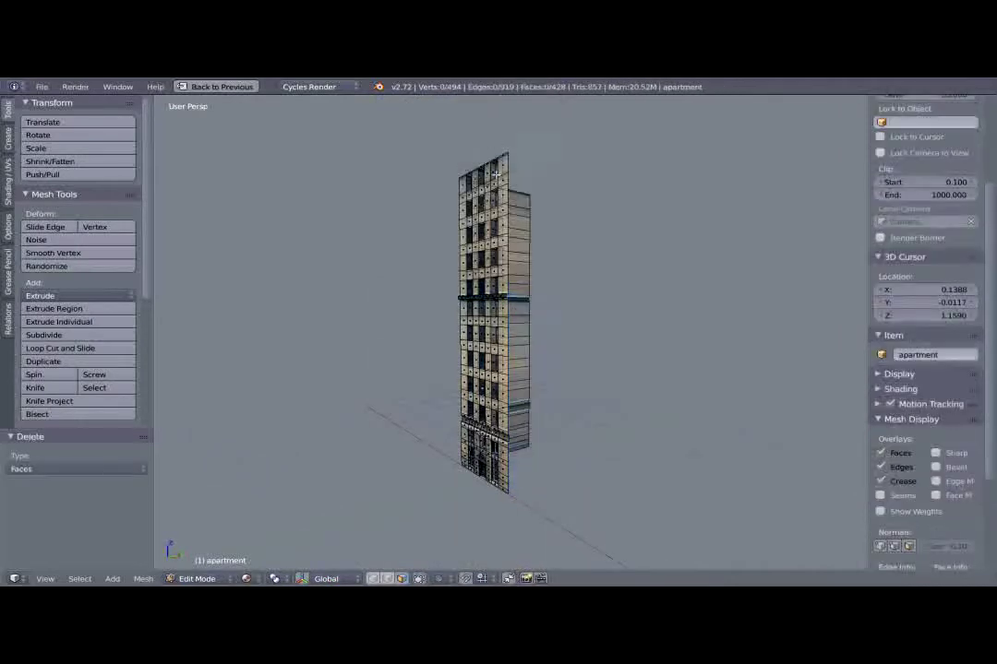
In front orthographic view, box-select all faces of the front facade over the tower's full height, including both stacked storey blocks.
middle_drag(493, 259, 538, 274)
middle_drag(516, 395, 557, 378)
key(KP_1)
scroll(541, 434, down, 4)
key(b)
drag(568, 394, 477, 152)
scroll(478, 229, up, 10)
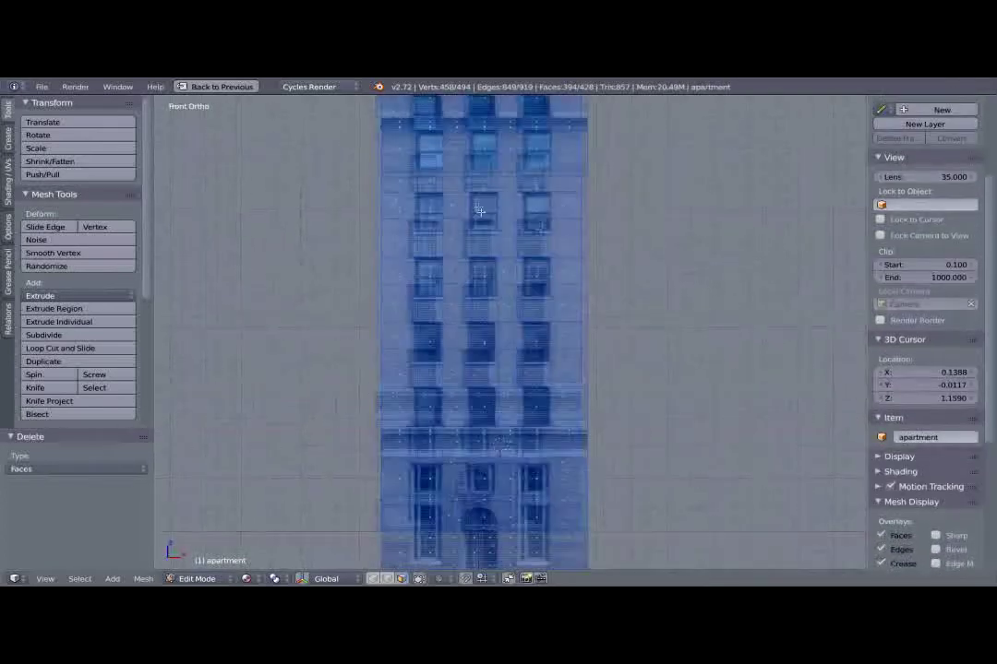
middle_drag(520, 359, 526, 302)
middle_drag(666, 443, 614, 296)
scroll(613, 310, down, 3)
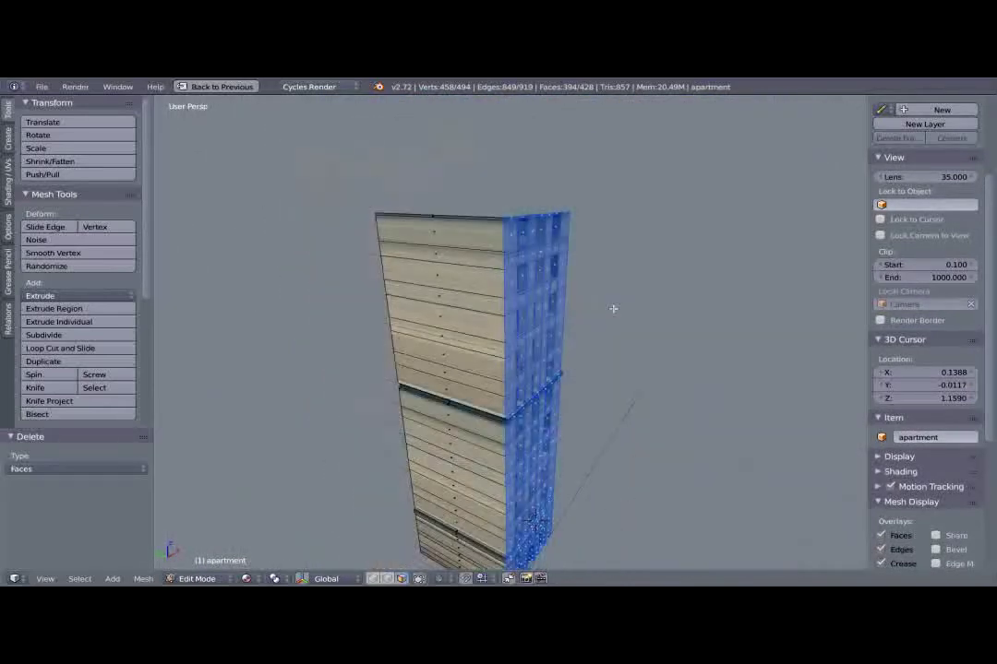
In top orthographic view, duplicate the selected front facade and leave the copy in its original place.
key(KP_7)
shift+middle_drag(723, 325, 511, 400)
scroll(513, 397, up, 2)
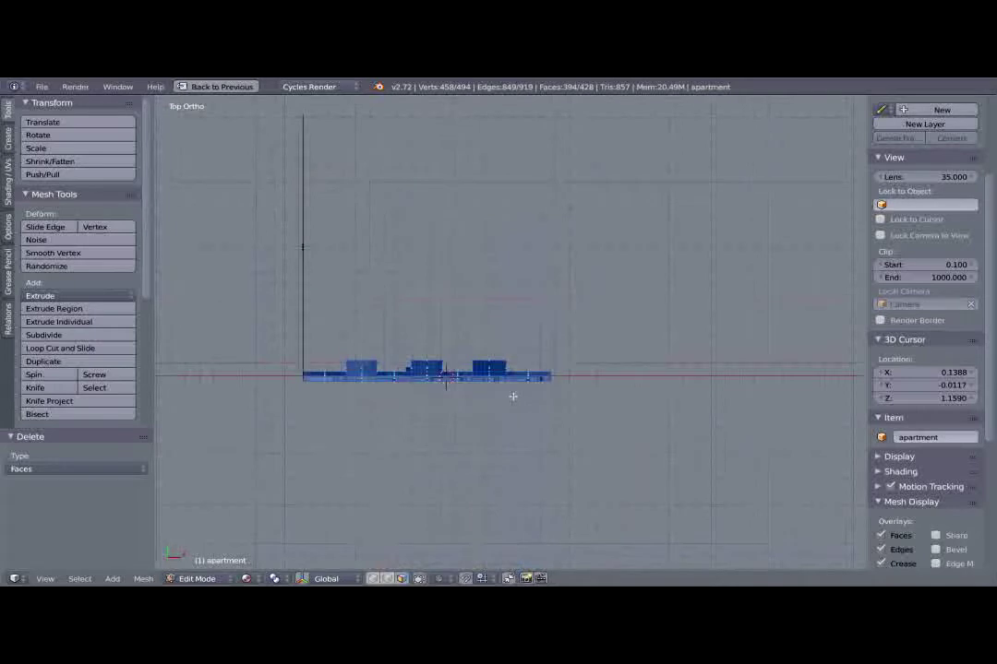
key(shift+d)
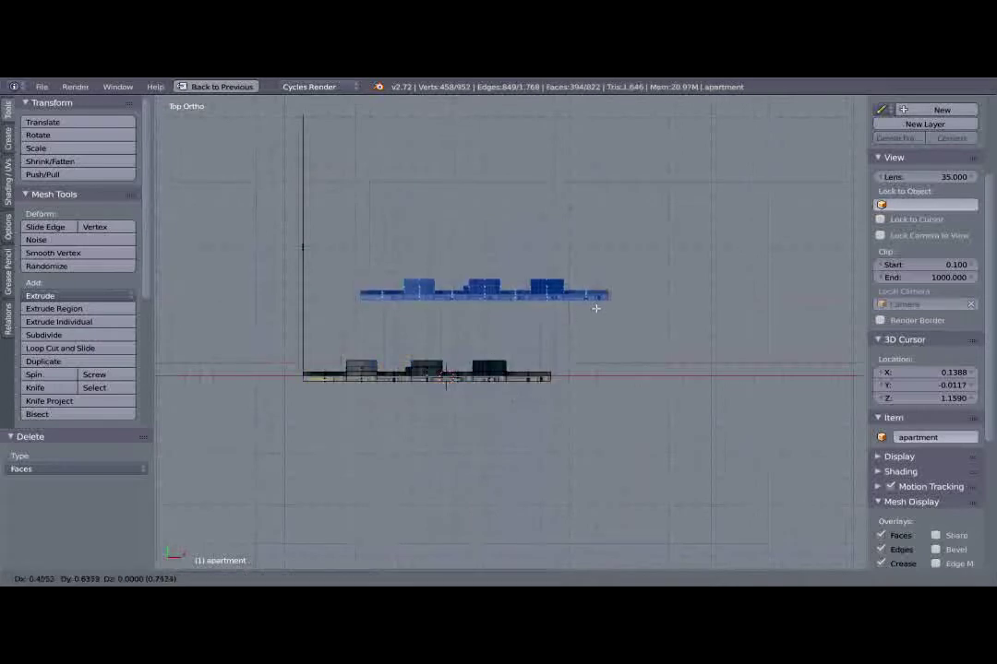
right_click(595, 308)
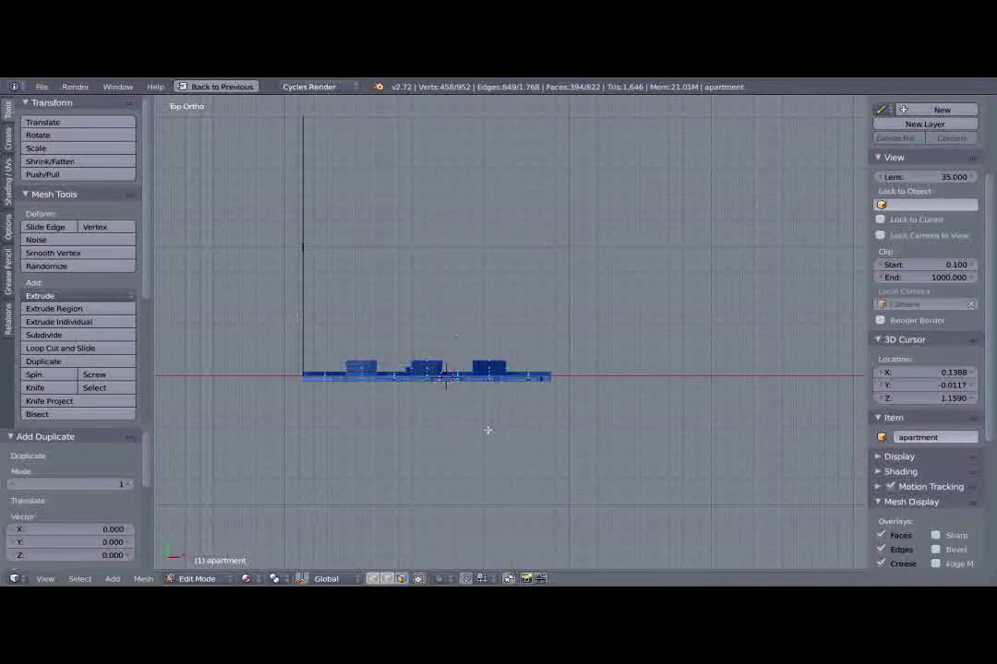
Try to rotate the duplicated facade by 90° in top view.
key(r)
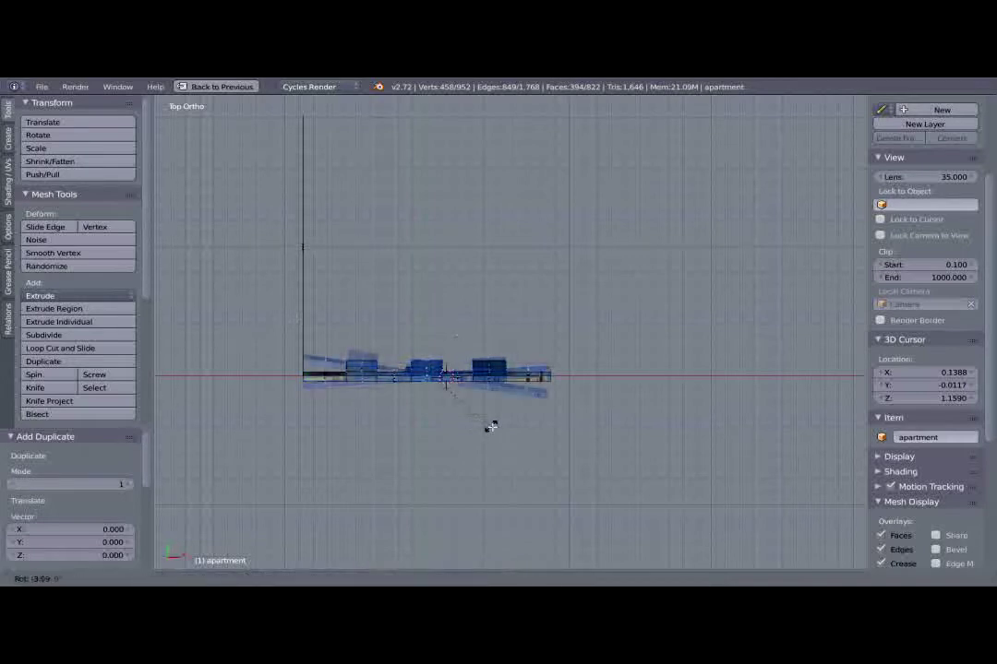
text(90)
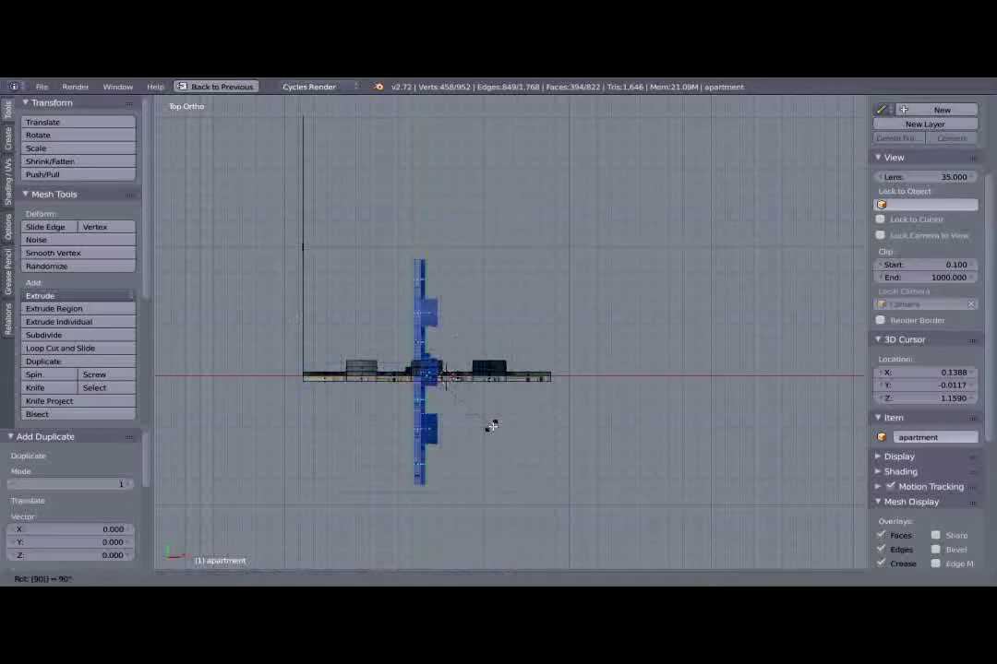
key(Return)
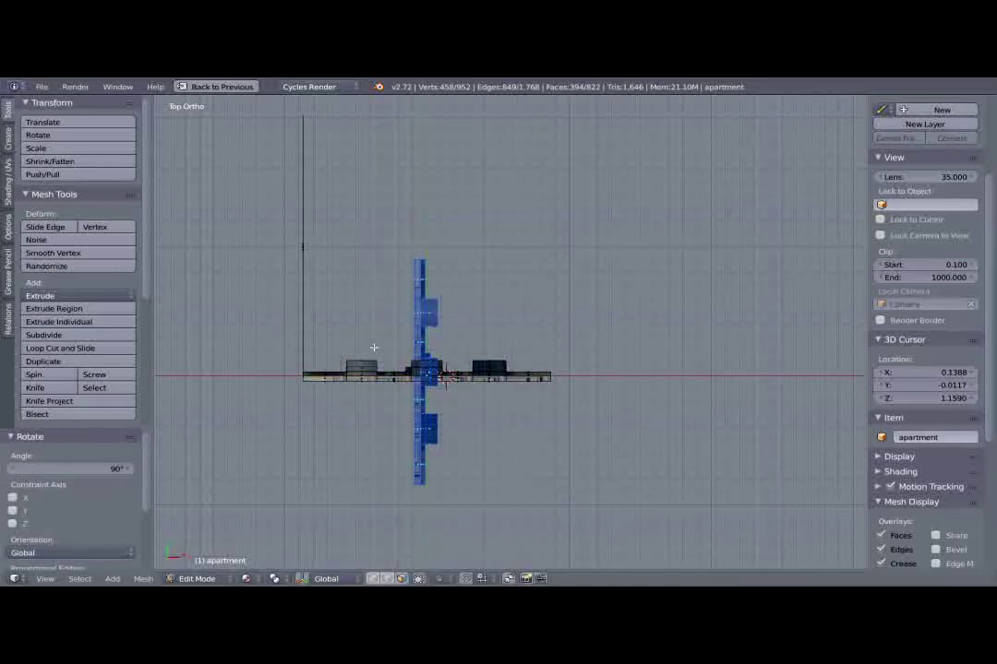
key(ctrl+z)
Rotate the facade copy by -90° and move it about 0.80 in X and 0.79 in Y, aligning it with the front facade's right corner.
text(r90)
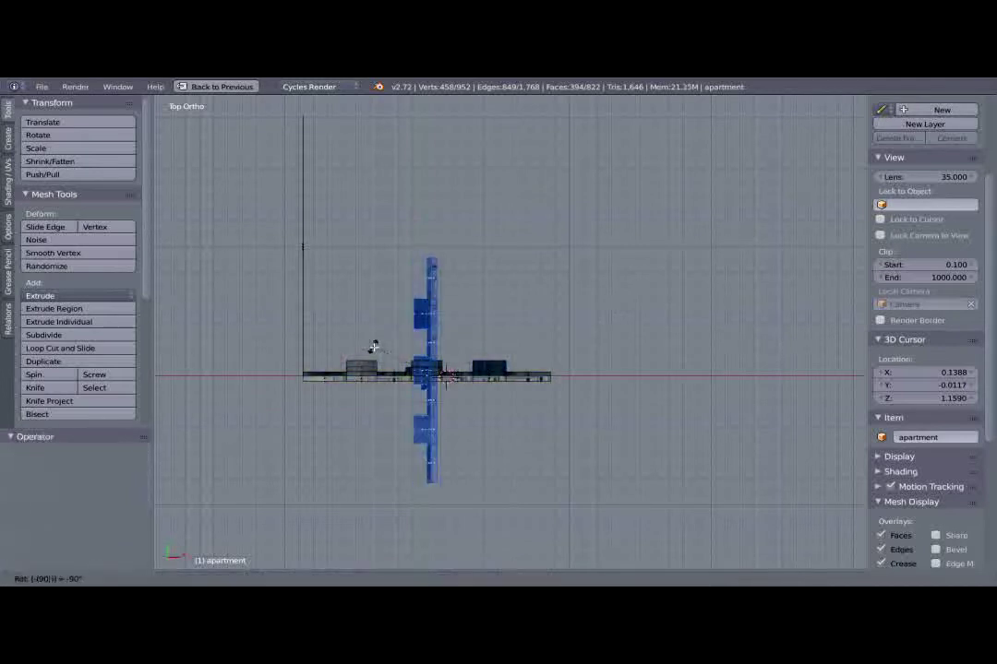
key(Return)
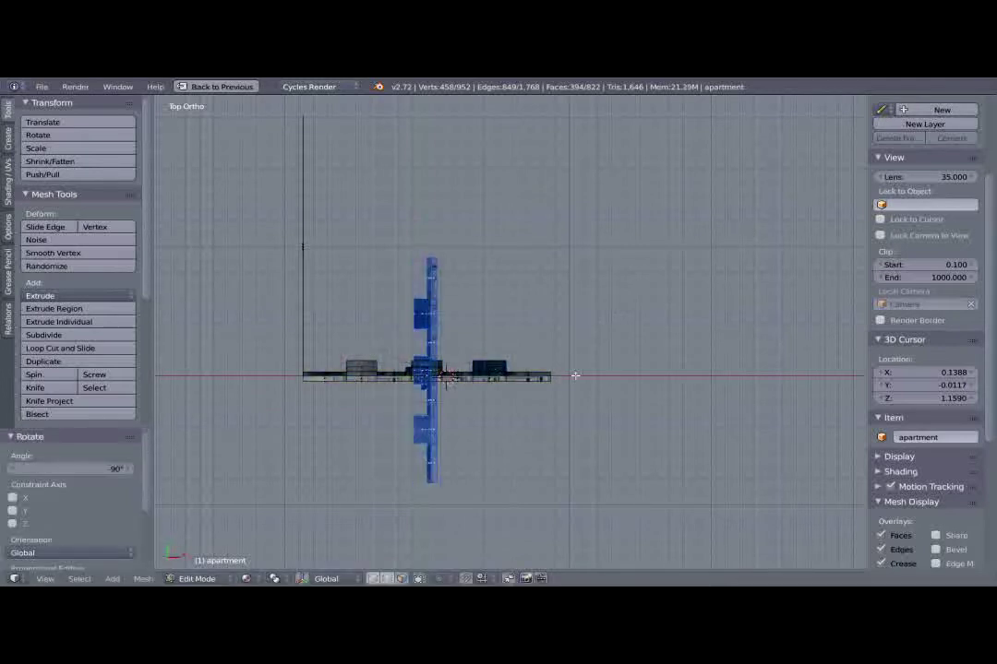
key(g)
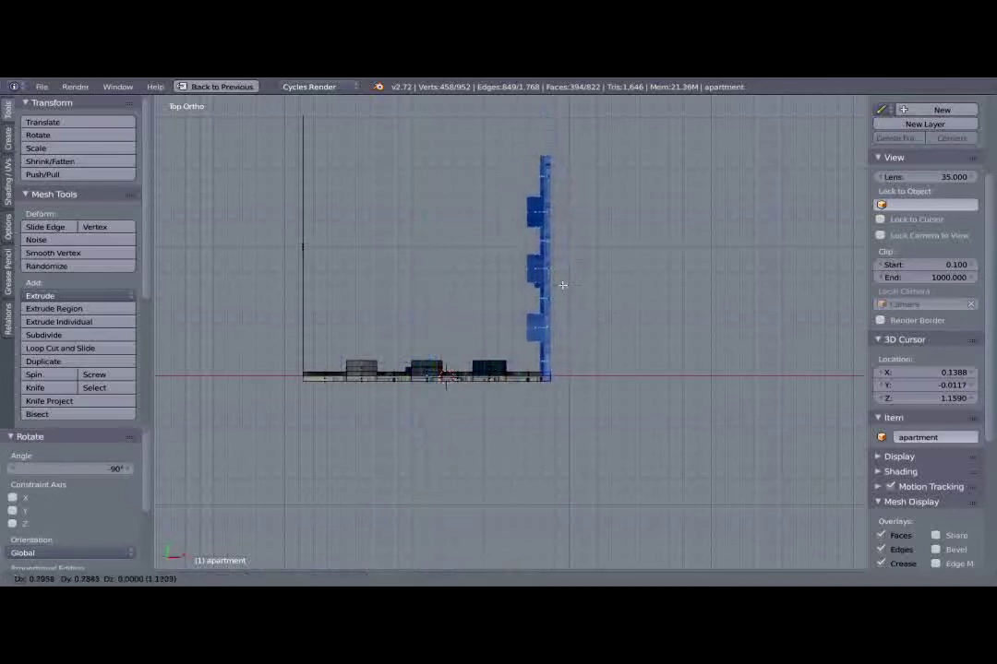
click(562, 285)
scroll(504, 353, up, 6)
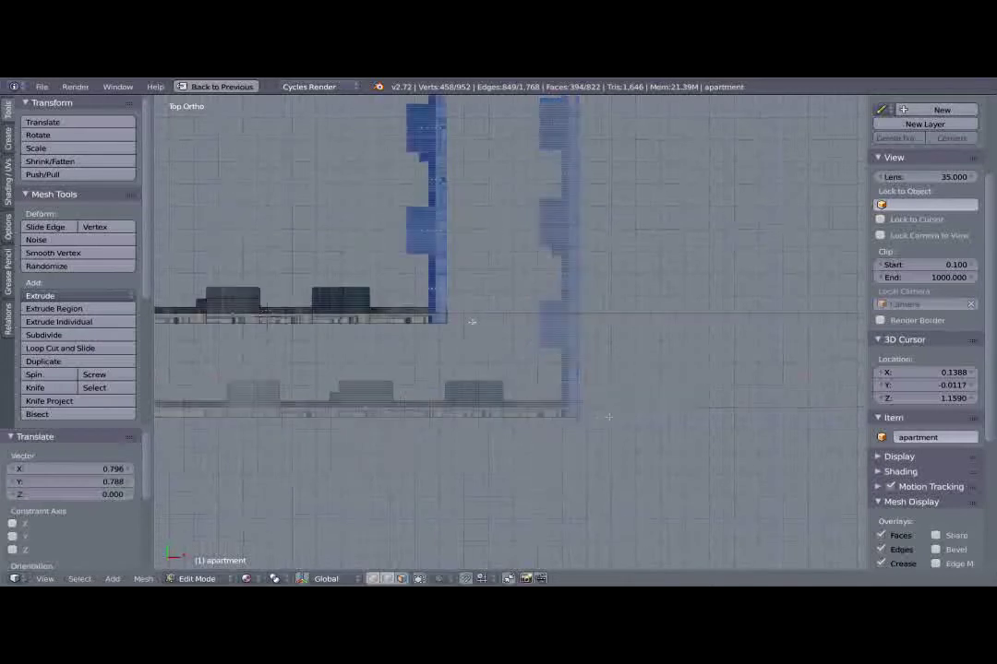
key(g)
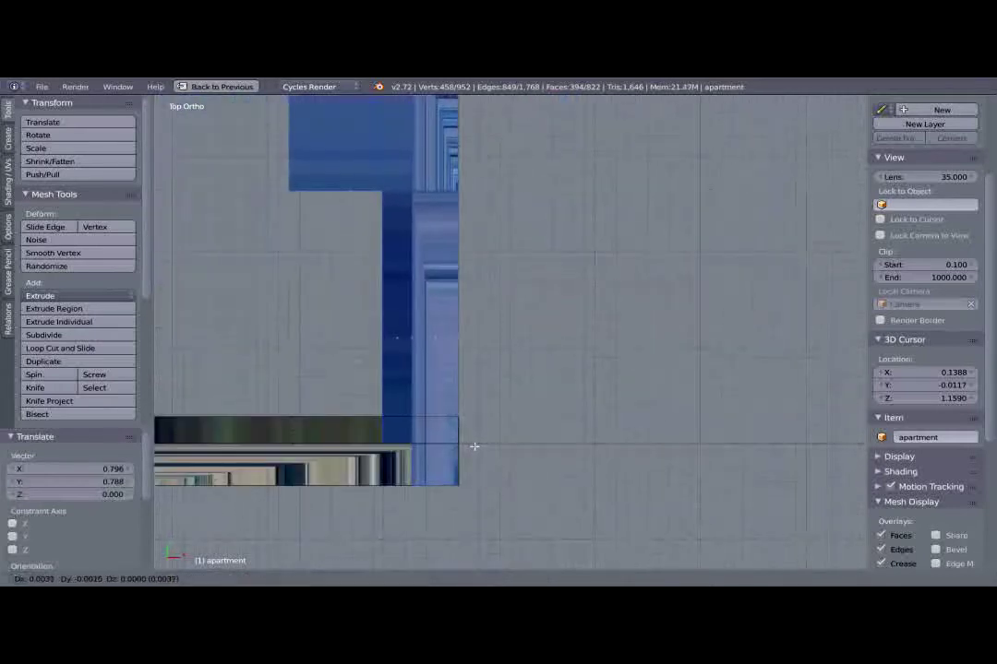
click(477, 446)
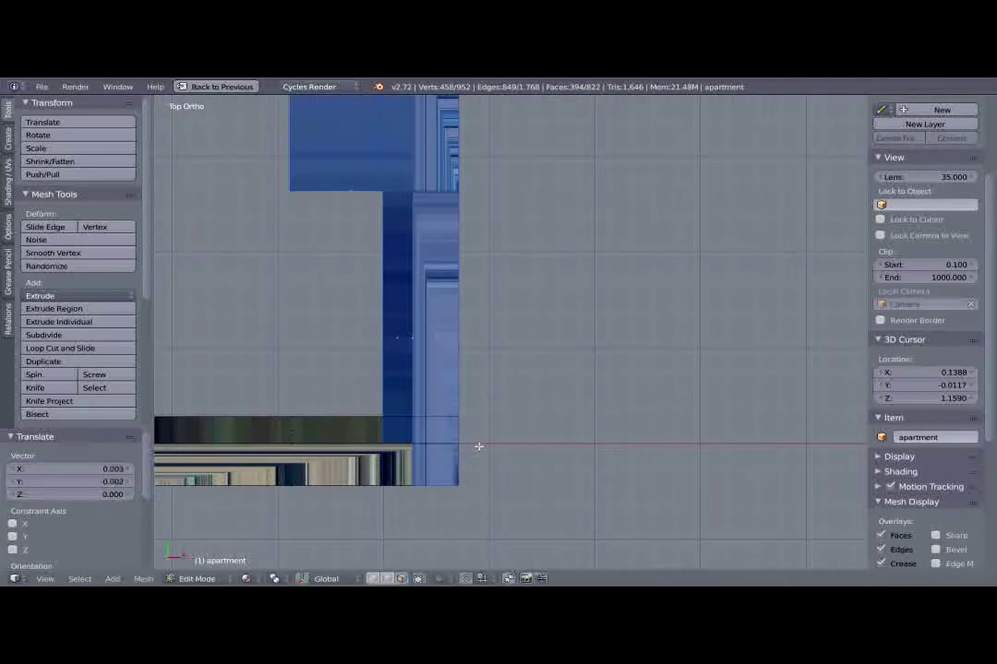
scroll(478, 446, down, 2)
scroll(478, 447, down, 1)
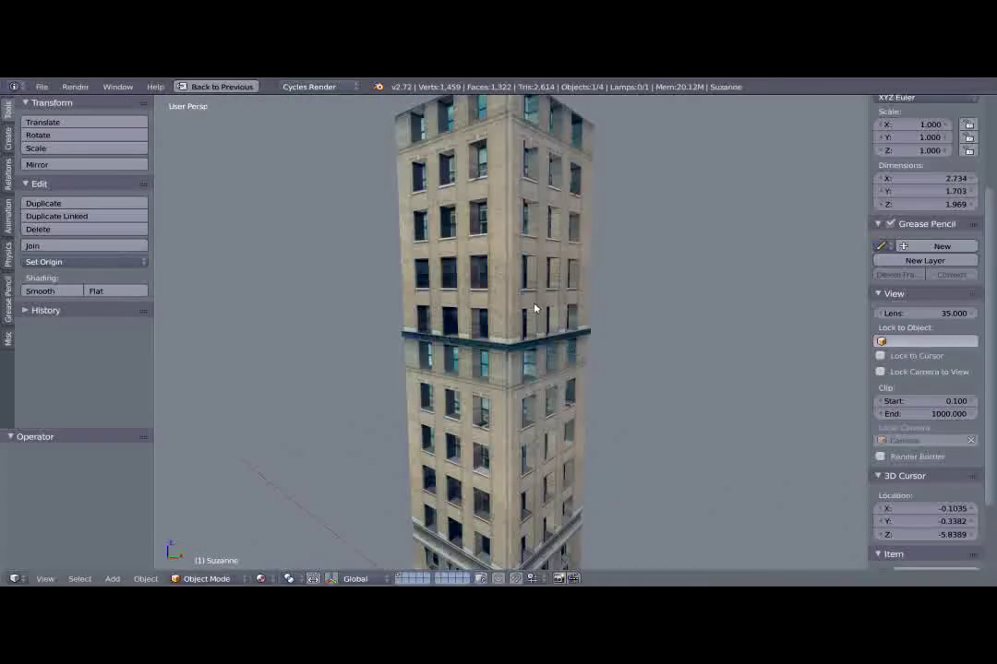
Examine the textured tower in object mode, from its corner and in front orthographic view.
middle_drag(534, 309, 509, 314)
key(KP_1)
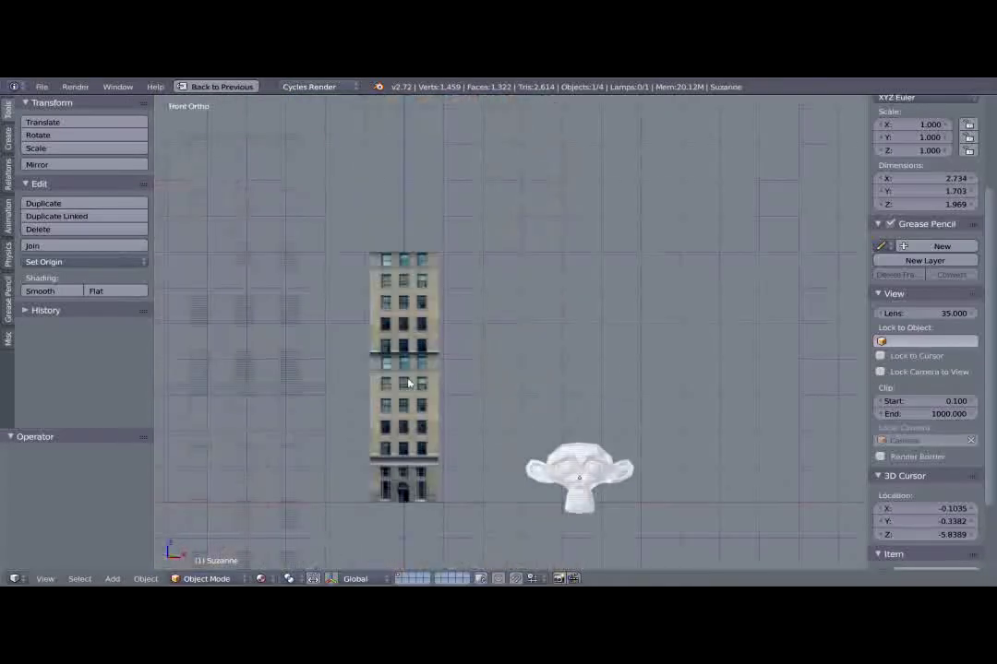
scroll(439, 365, up, 5)
scroll(522, 320, down, 3)
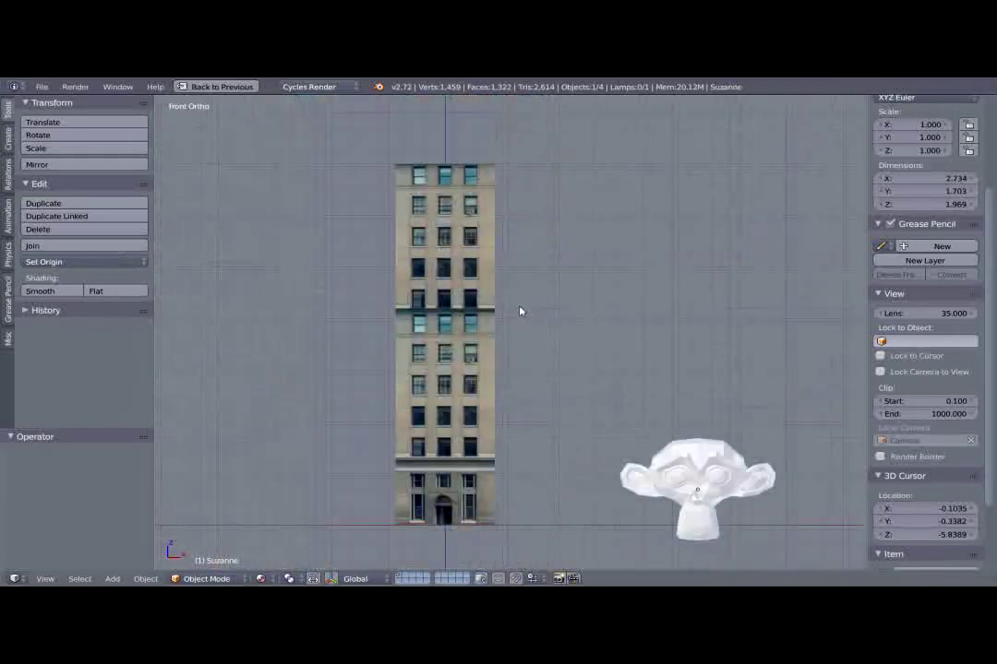
Examine the apartment building's window rows, middle ledge and side walls, including the front façade down to the entrance.
scroll(519, 312, up, 1)
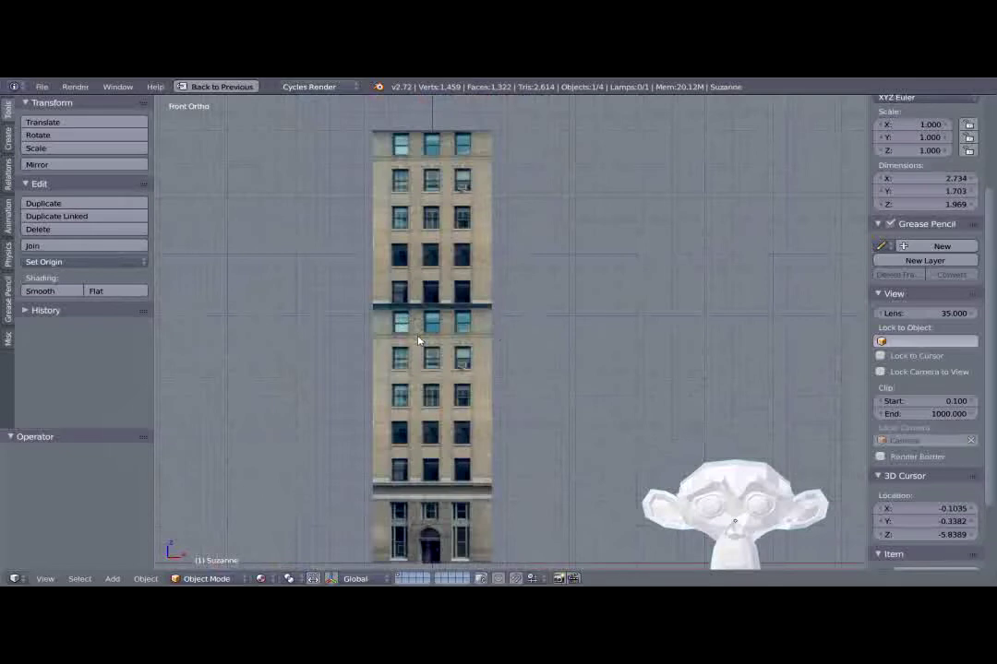
middle_drag(427, 458, 536, 222)
scroll(552, 282, up, 4)
scroll(552, 281, down, 1)
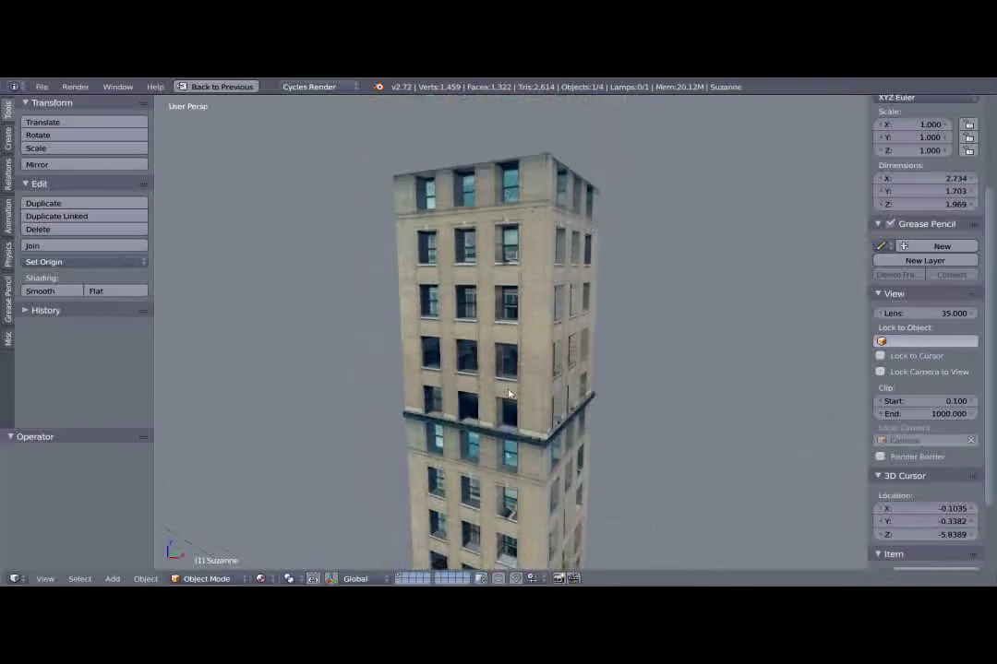
middle_drag(501, 473, 524, 329)
middle_drag(573, 402, 616, 282)
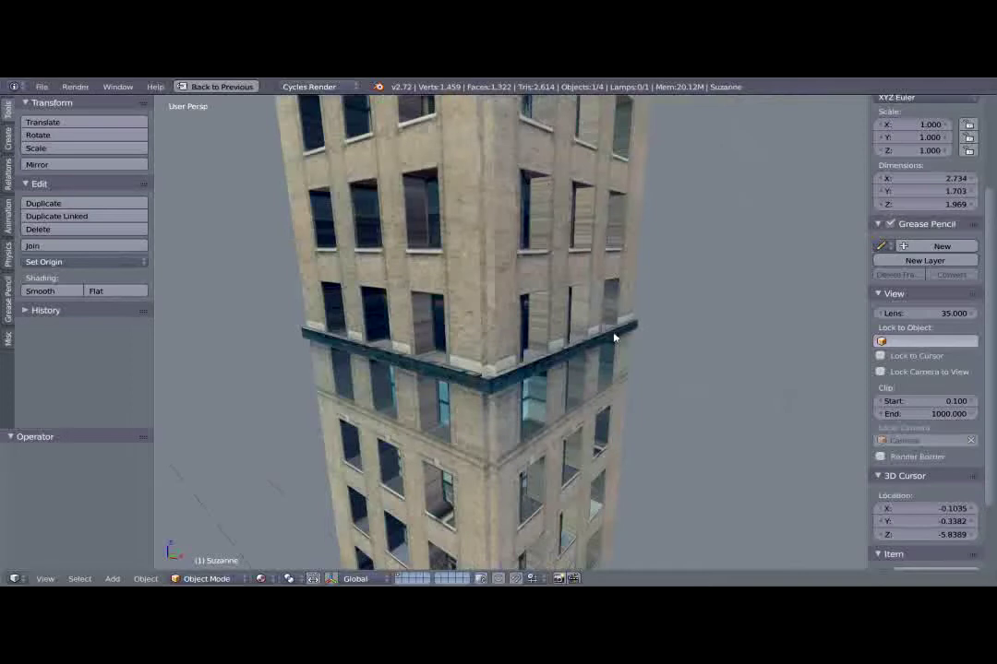
middle_drag(534, 240, 561, 266)
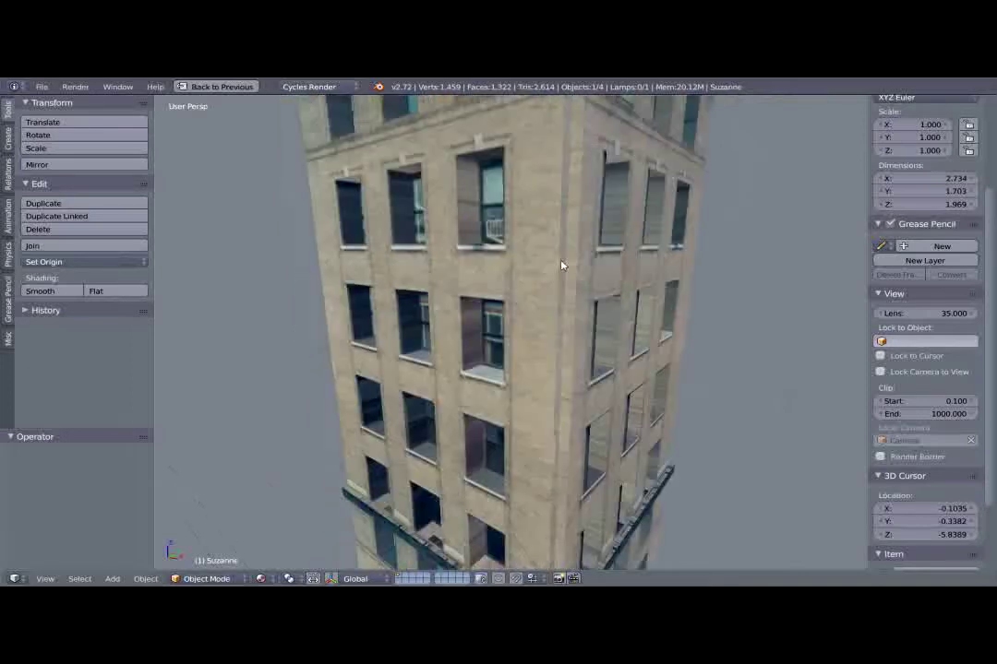
scroll(561, 264, down, 6)
scroll(566, 286, up, 2)
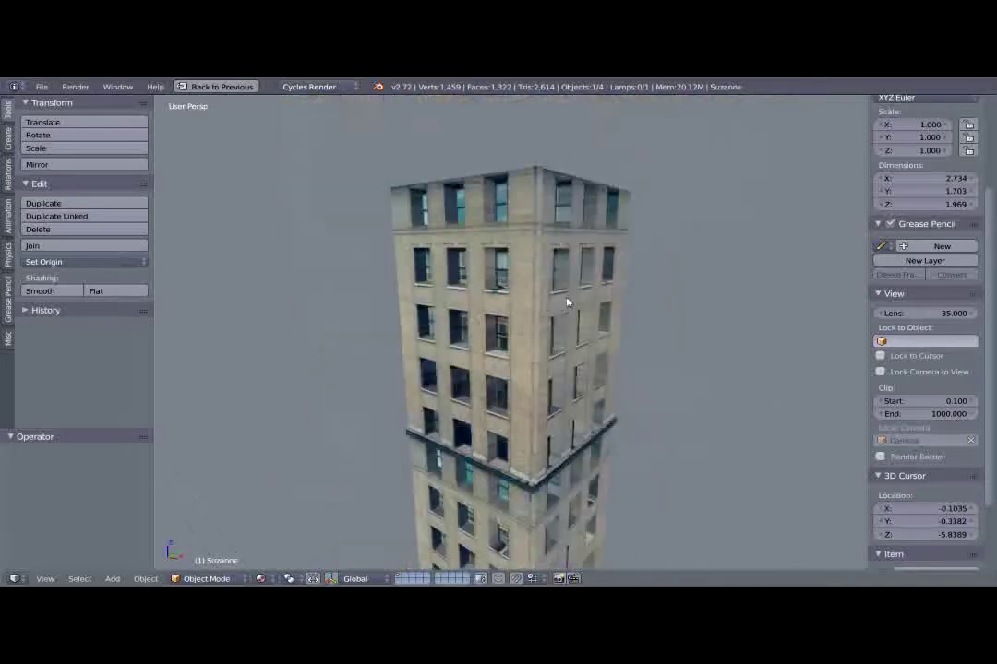
key(KP_1)
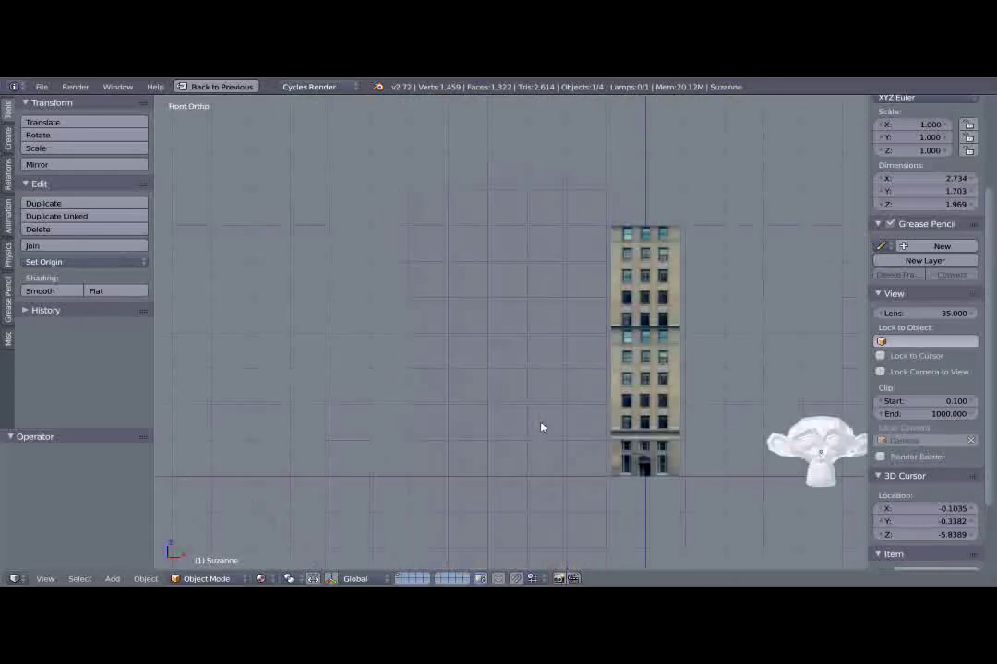
scroll(635, 404, up, 3)
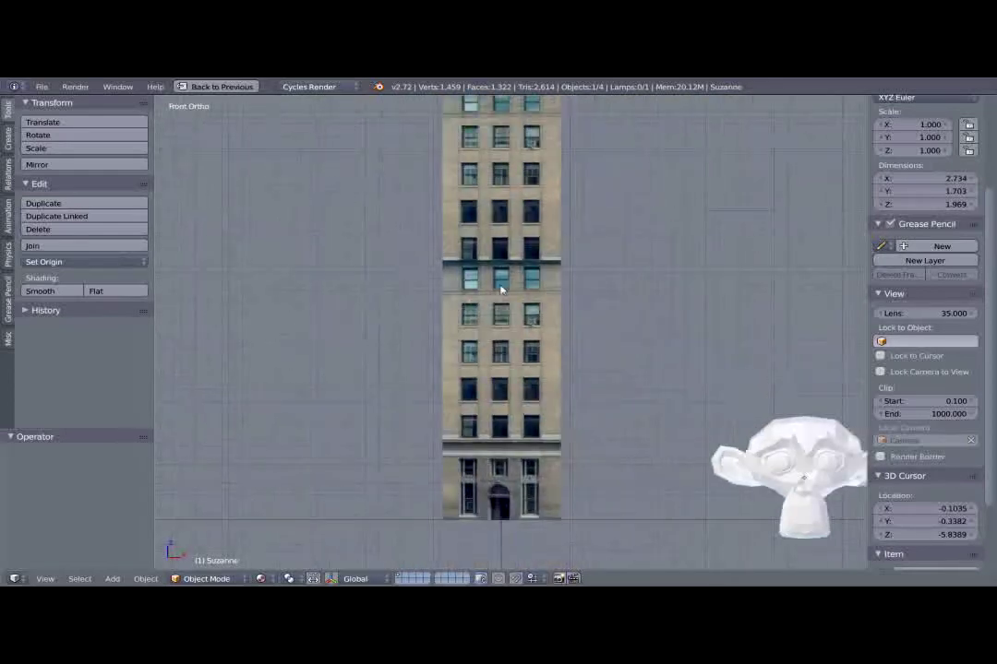
scroll(528, 267, up, 5)
shift+middle_drag(523, 344, 548, 186)
scroll(548, 188, down, 9)
shift+middle_drag(559, 419, 578, 249)
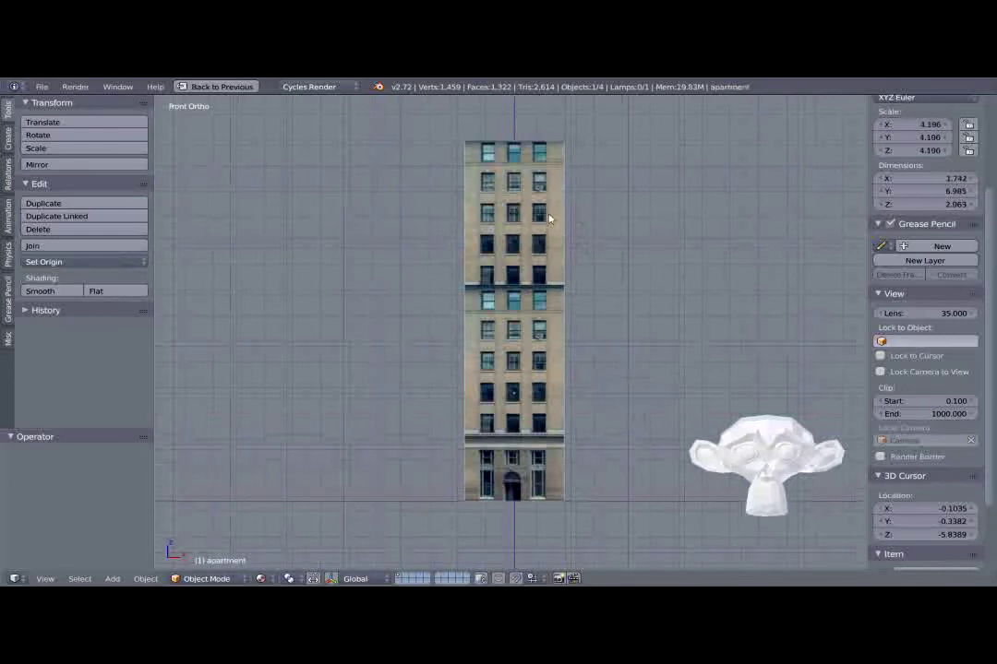
Enter Edit Mode on the apartment and try moving the linked upper block of storeys.
key(Tab)
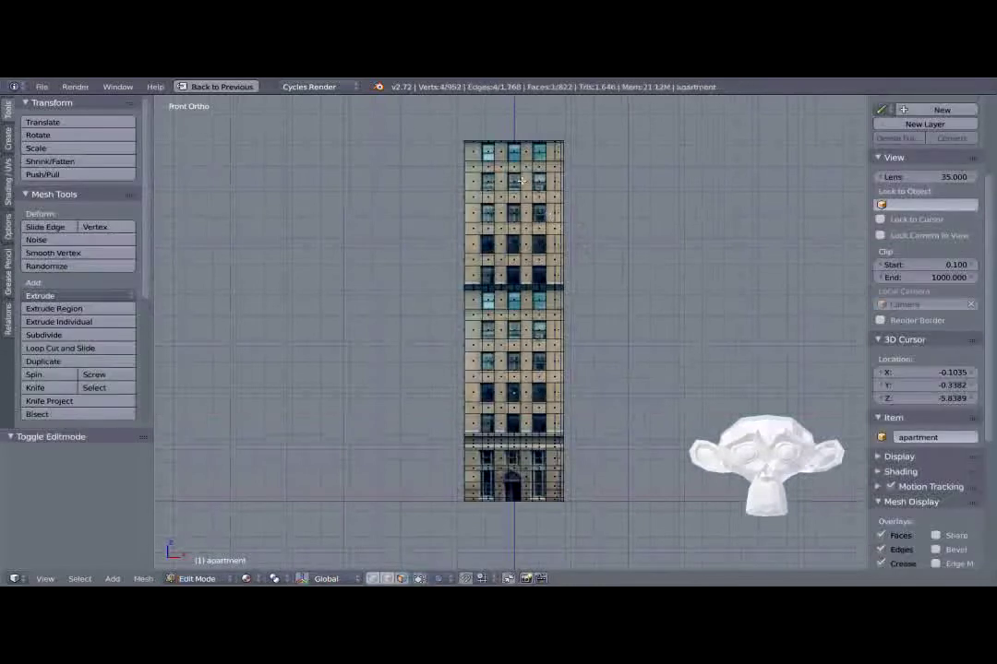
key(ctrl+l)
key(g)
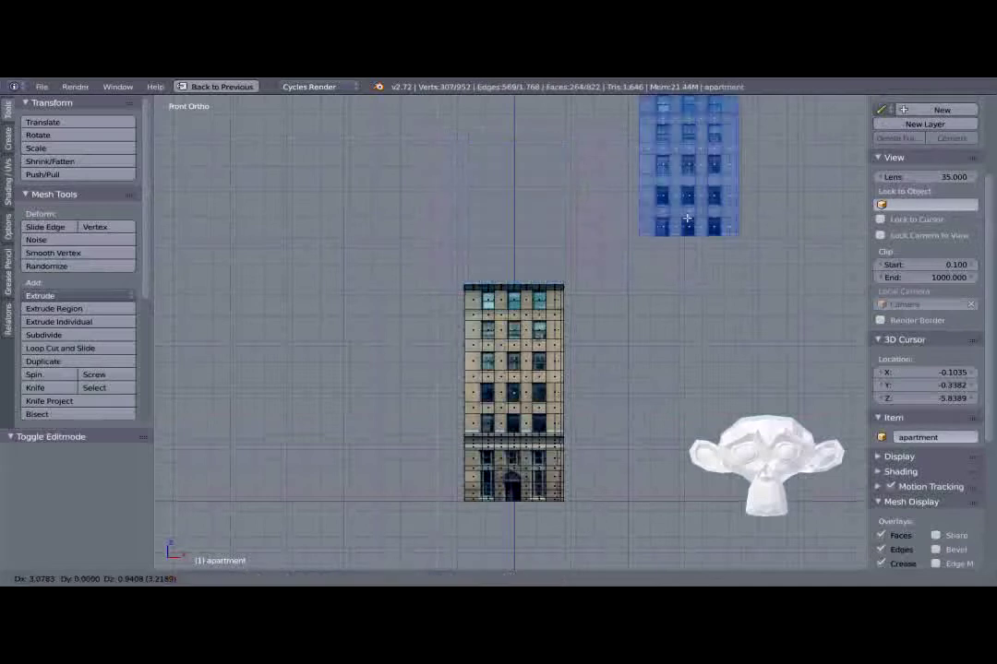
key(Escape)
Select the storeys between the base and the upper block, including the middle ledge, and split them from the mesh.
right_click(494, 423)
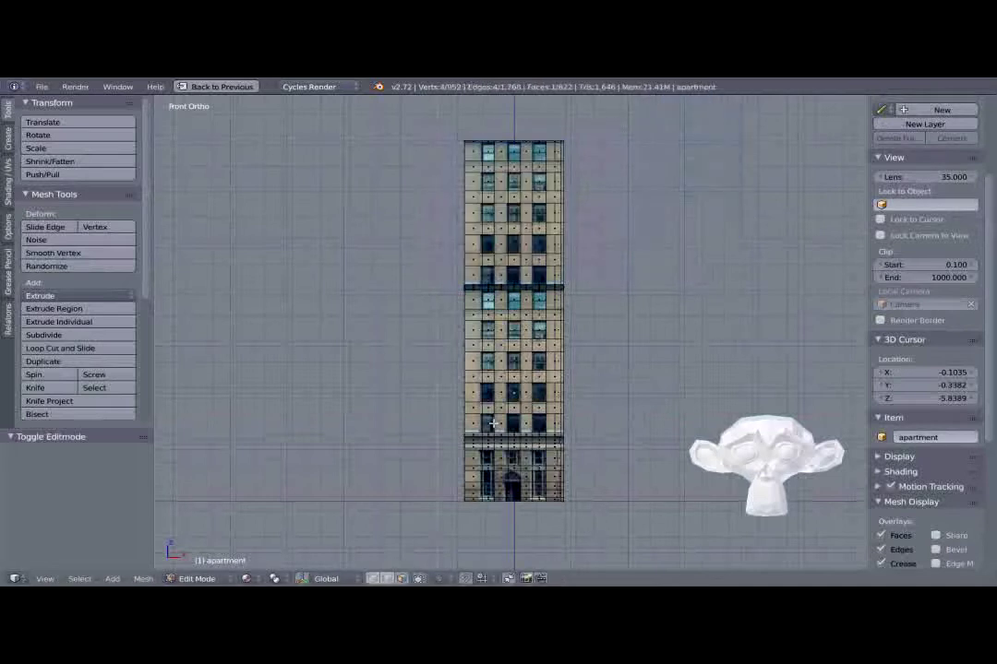
alt+right_click(667, 426)
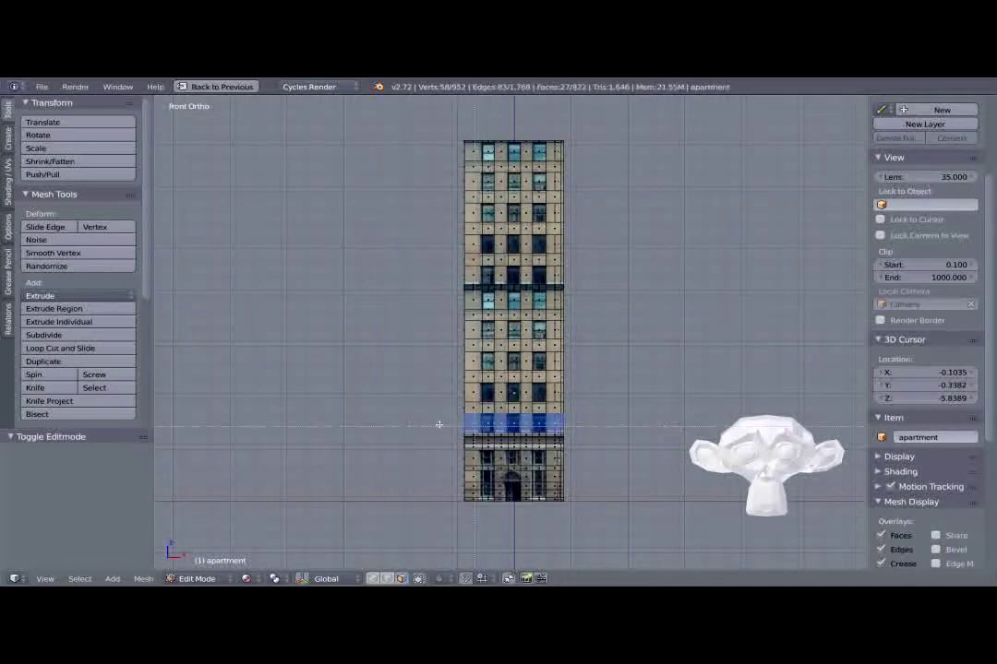
drag(424, 430, 618, 286)
key(g)
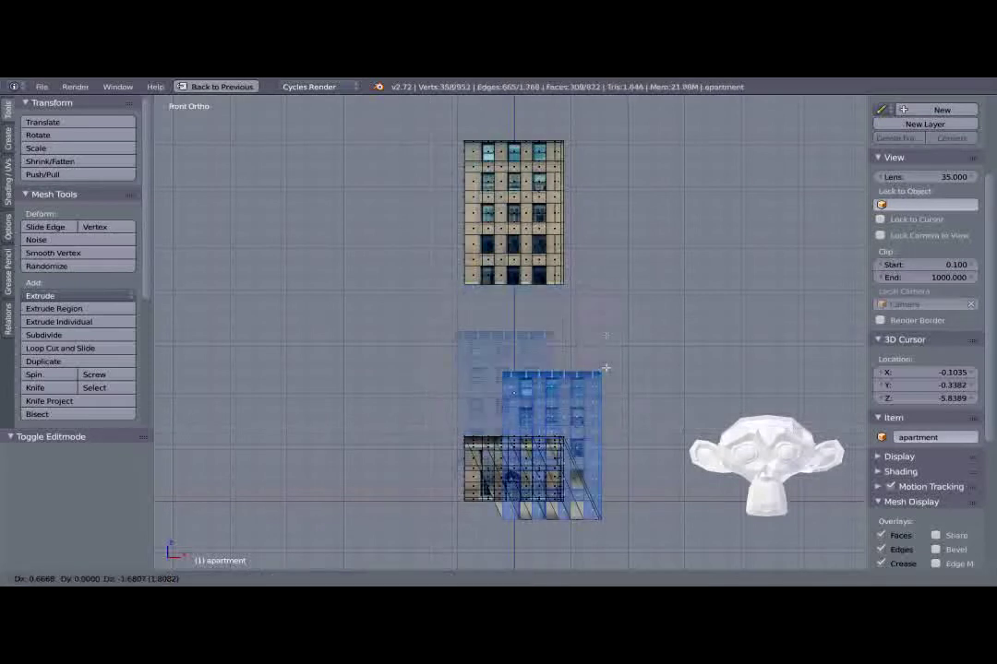
right_click(616, 291)
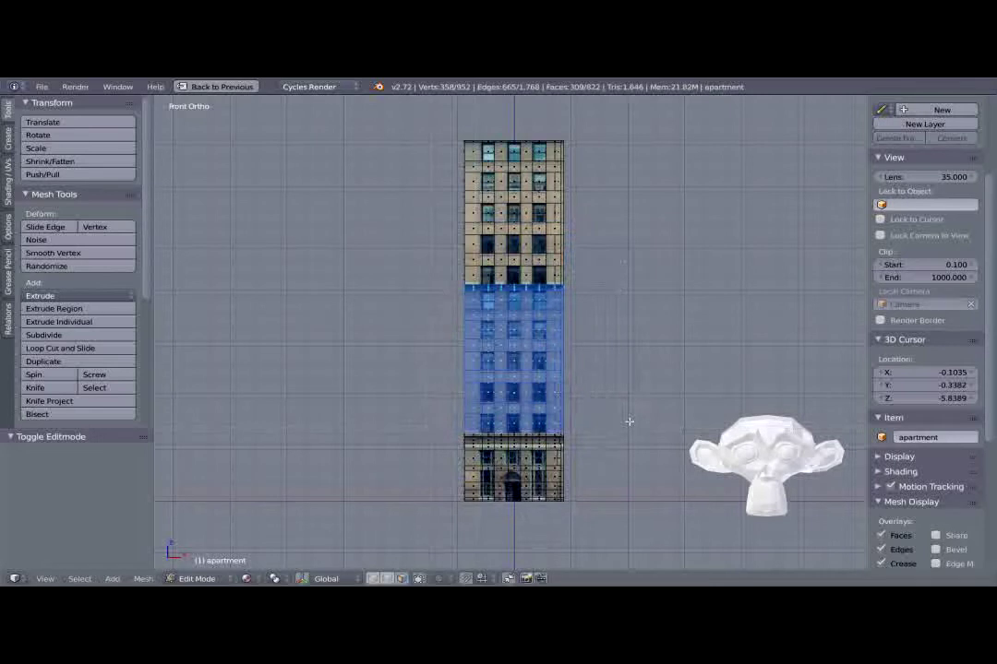
key(y)
shift+middle_drag(537, 312, 525, 368)
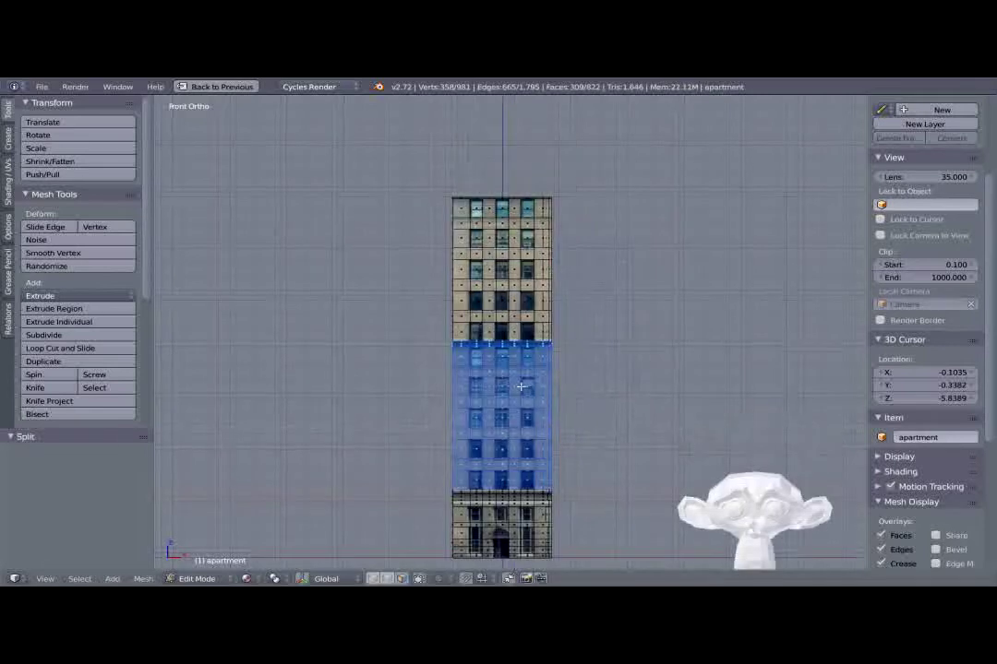
Move the split storeys up along Z by about 5.261 so they sit on top of the upper block.
key(g)
key(z)
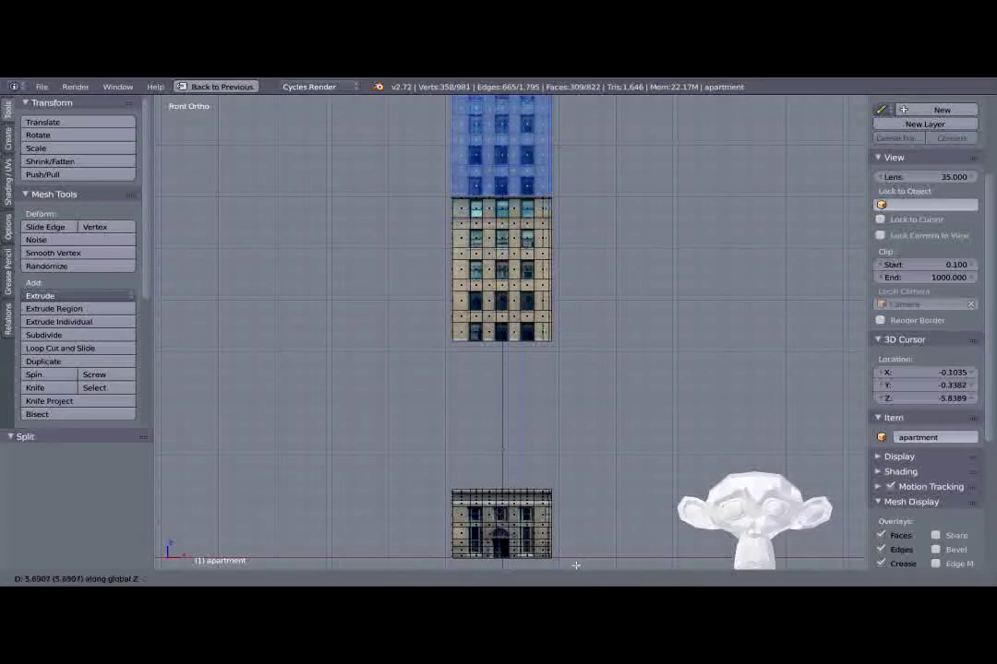
click(569, 110)
shift+middle_drag(511, 242, 554, 371)
scroll(510, 305, up, 6)
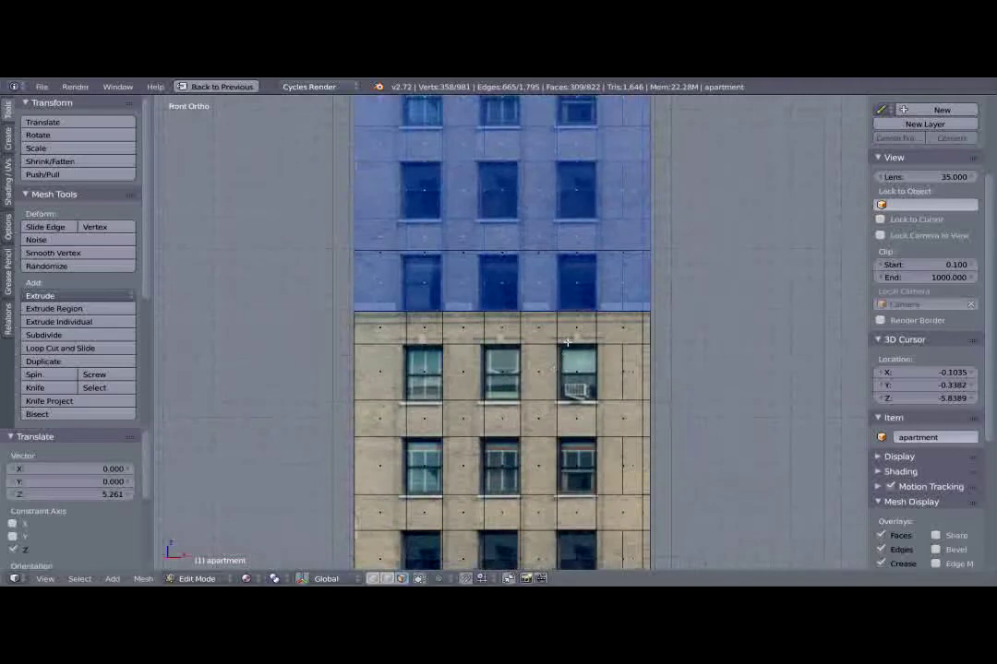
Clear the selection and use face select mode at the seam between the two stacked blocks.
key(ctrl+KP_Subtract)
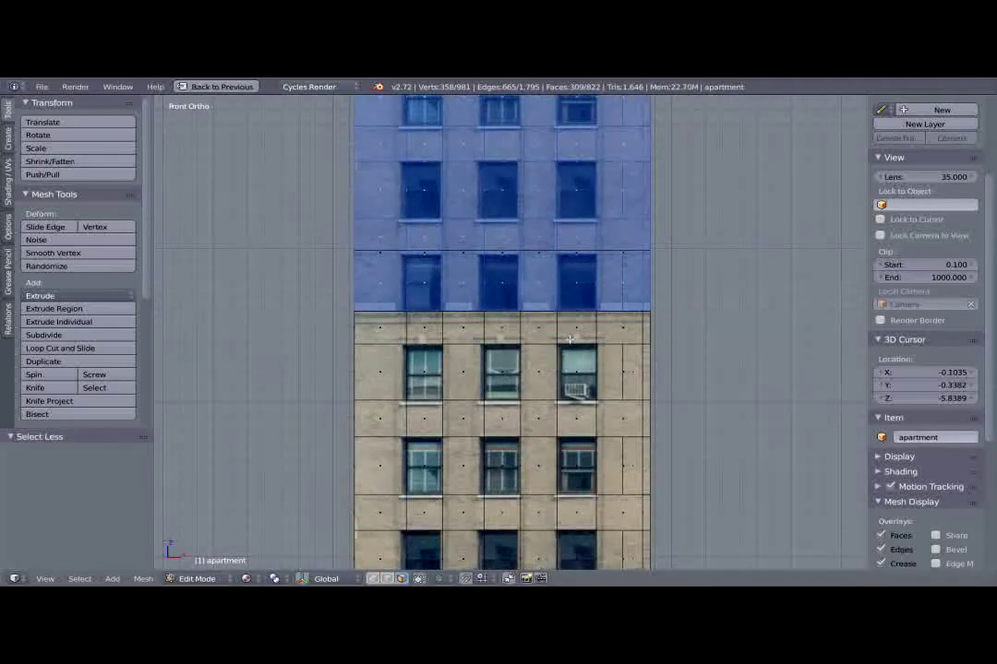
right_click(568, 288)
middle_drag(561, 288, 625, 370)
middle_drag(583, 475, 677, 249)
key(a)
key(ctrl+Tab)
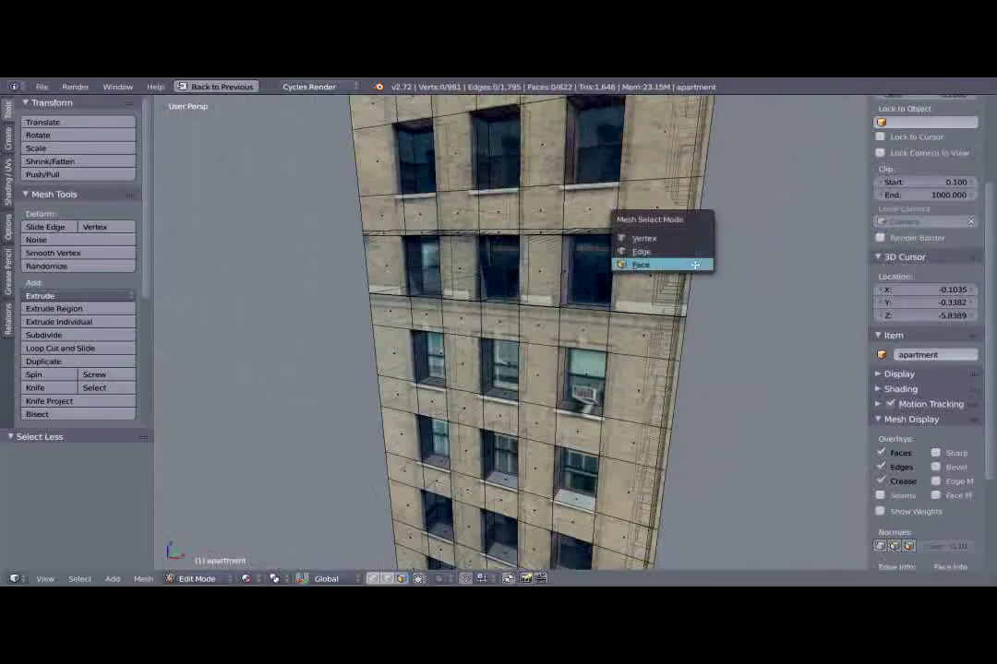
click(669, 266)
key(a)
alt+right_click(692, 263)
key(a)
scroll(923, 277, up, 5)
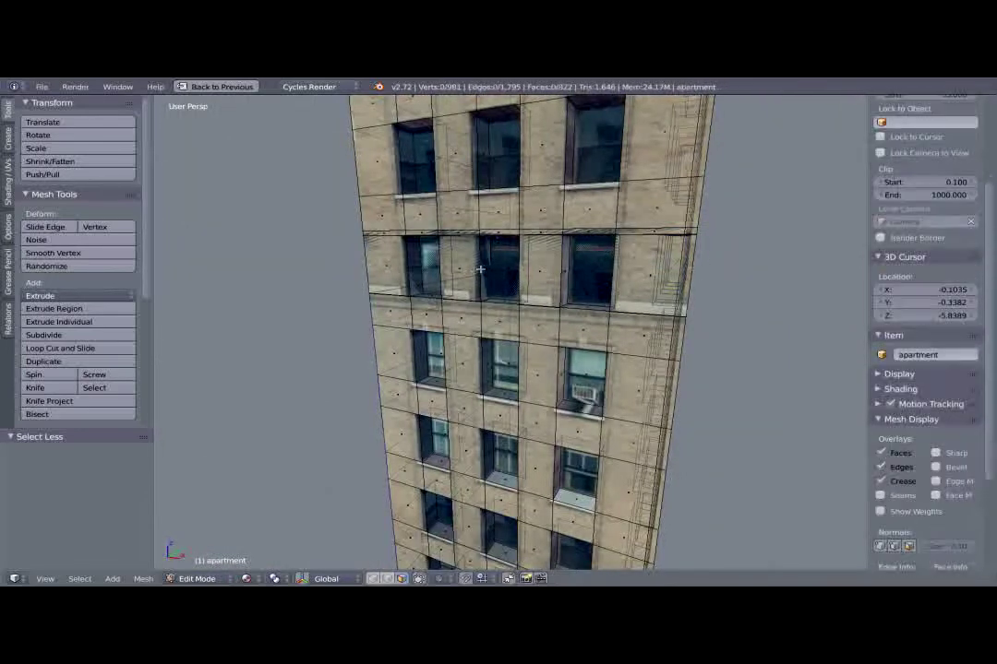
Delete the overlapping row of window faces at the seam, on both the front and the side wall.
alt+click(480, 269)
middle_drag(480, 268, 624, 277)
key(x)
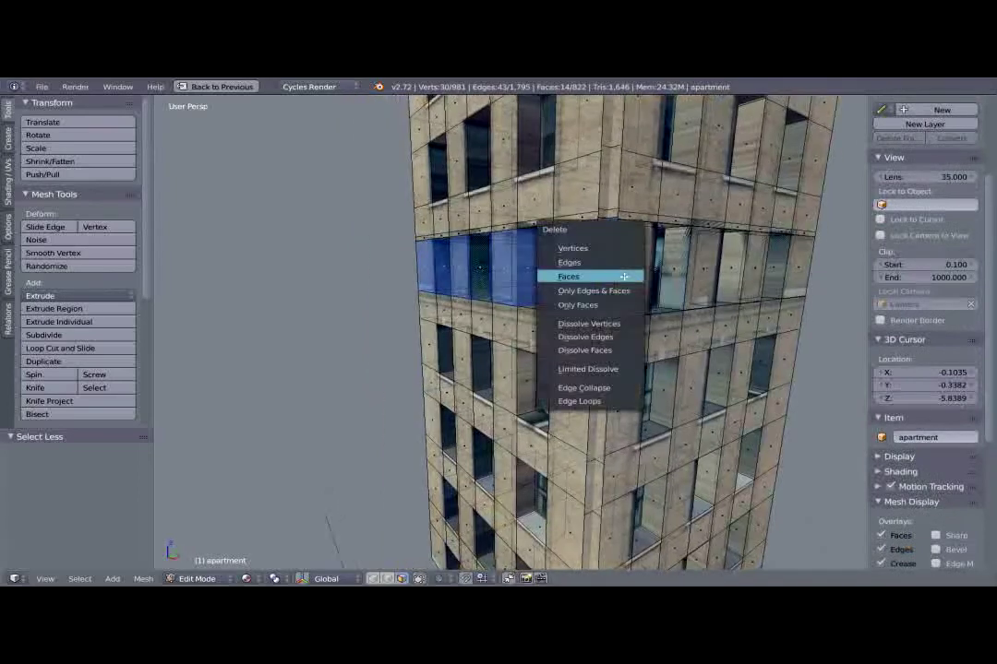
click(624, 277)
alt+click(682, 256)
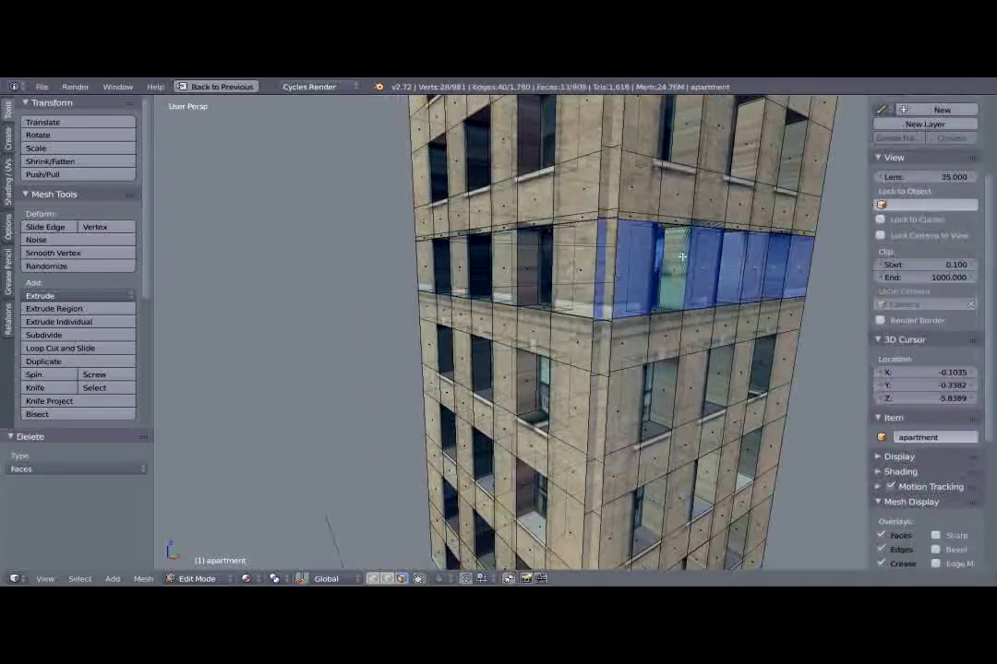
key(x)
click(681, 257)
Delete the leftover narrow face strips above the seam's window row on the front and side walls.
middle_drag(681, 257, 627, 229)
alt+click(627, 228)
key(x)
click(625, 229)
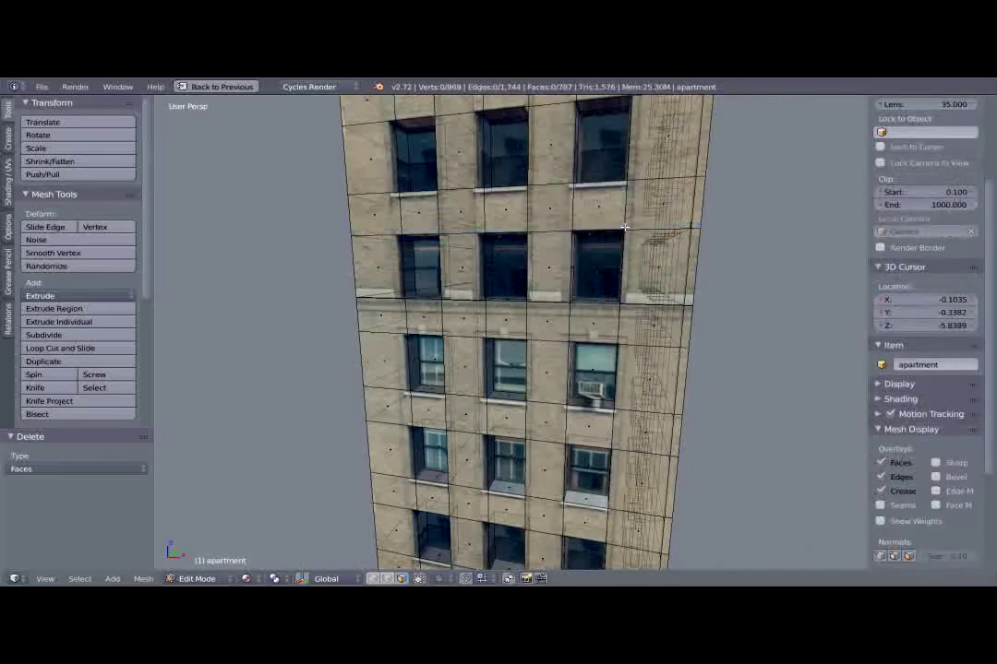
middle_drag(711, 229, 654, 225)
key(x)
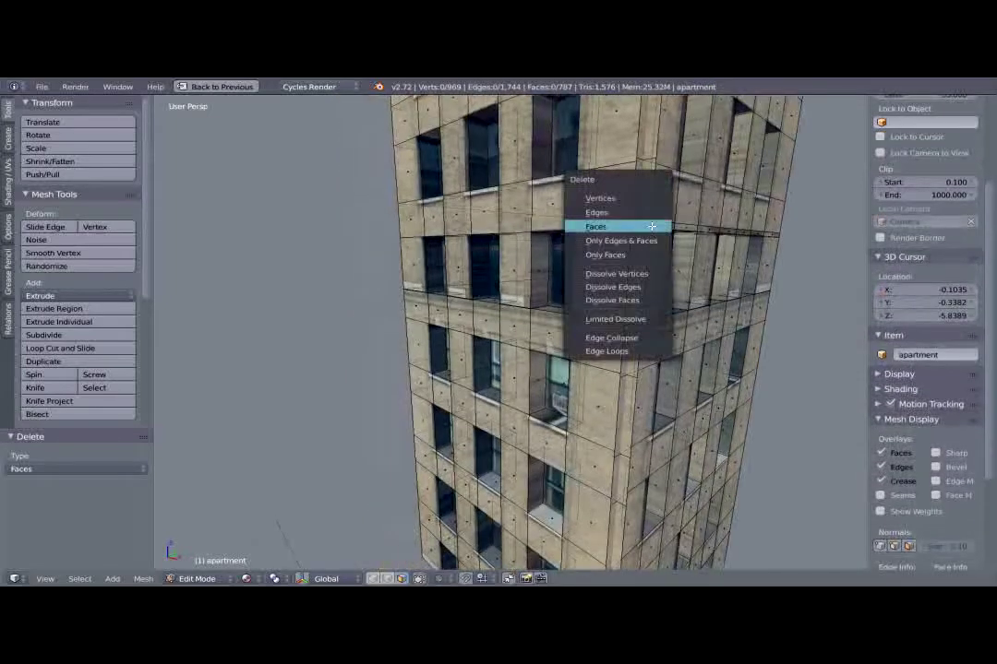
right_click(654, 225)
key(Escape)
alt+click(701, 229)
key(x)
click(665, 229)
Leave Edit Mode and inspect the stacked storeys and the gap above the base from several angles.
middle_drag(705, 359, 784, 354)
key(Tab)
scroll(521, 420, down, 9)
scroll(521, 421, up, 5)
middle_drag(514, 417, 556, 319)
middle_drag(694, 343, 694, 245)
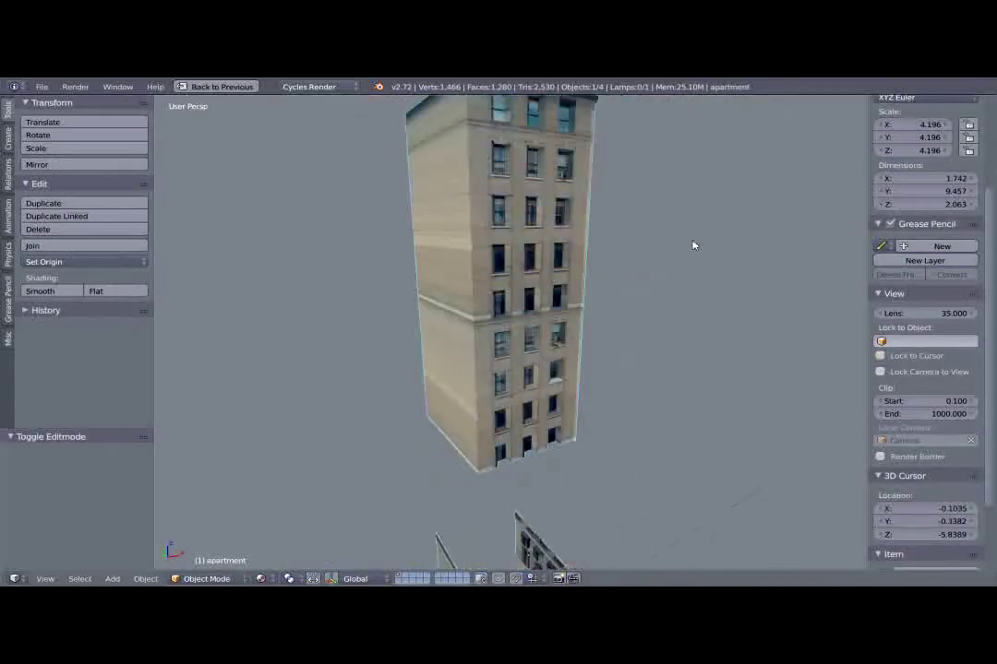
scroll(650, 411, down, 3)
Select all storeys above the base in Edit Mode and move them along Z by about -2.784.
key(Tab)
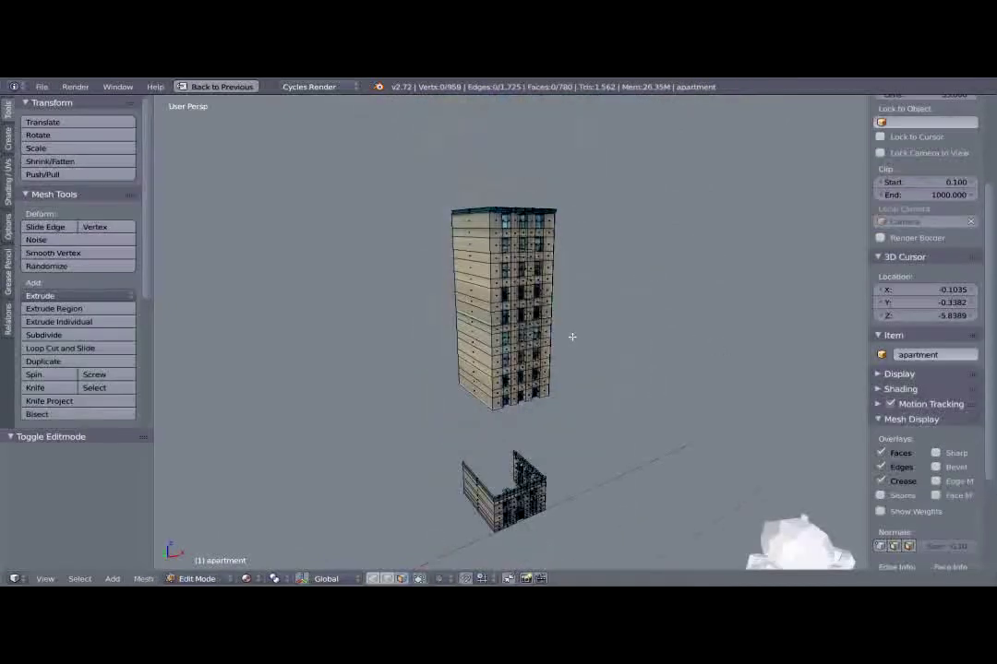
right_click(479, 399)
key(KP_1)
key(b)
drag(383, 216, 565, 372)
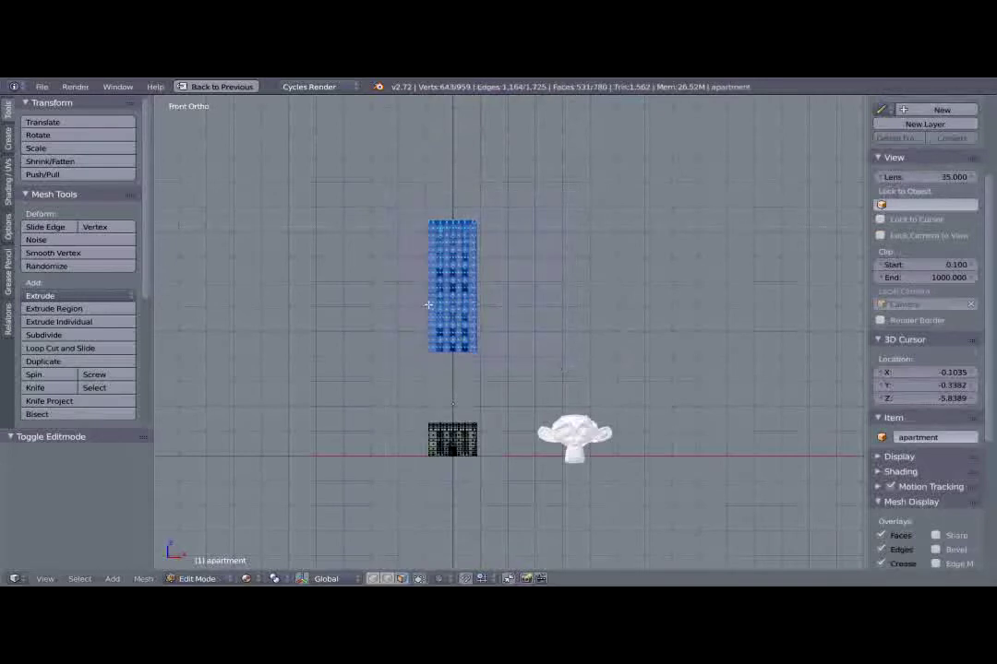
key(g)
key(z)
click(491, 430)
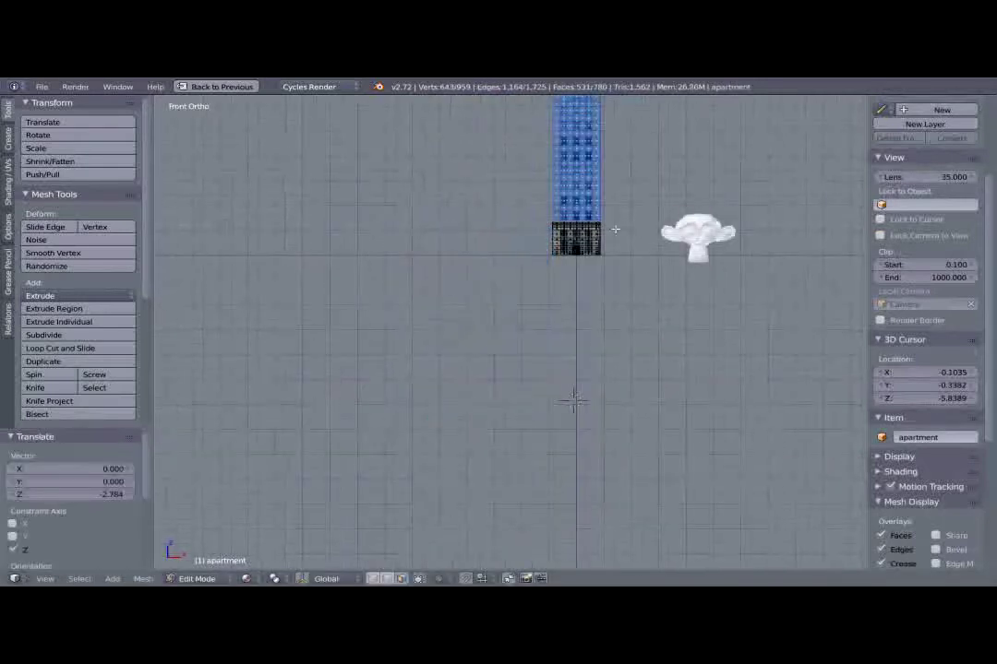
Lower the selected storeys slightly along Z until their bottom edge meets the top of the base.
scroll(574, 400, up, 10)
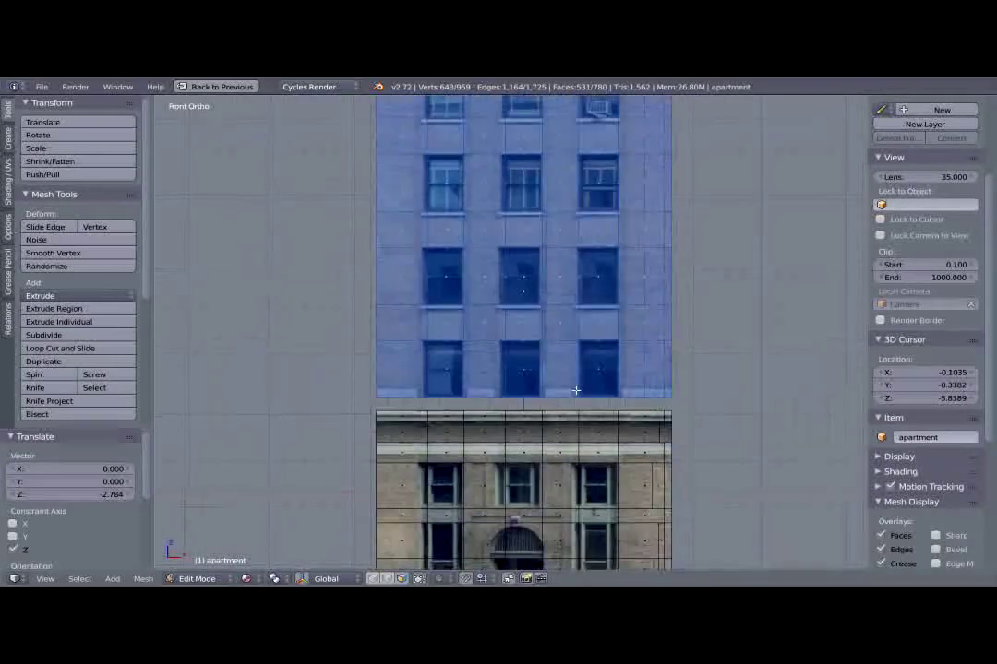
shift+middle_drag(579, 424, 574, 388)
key(g)
key(z)
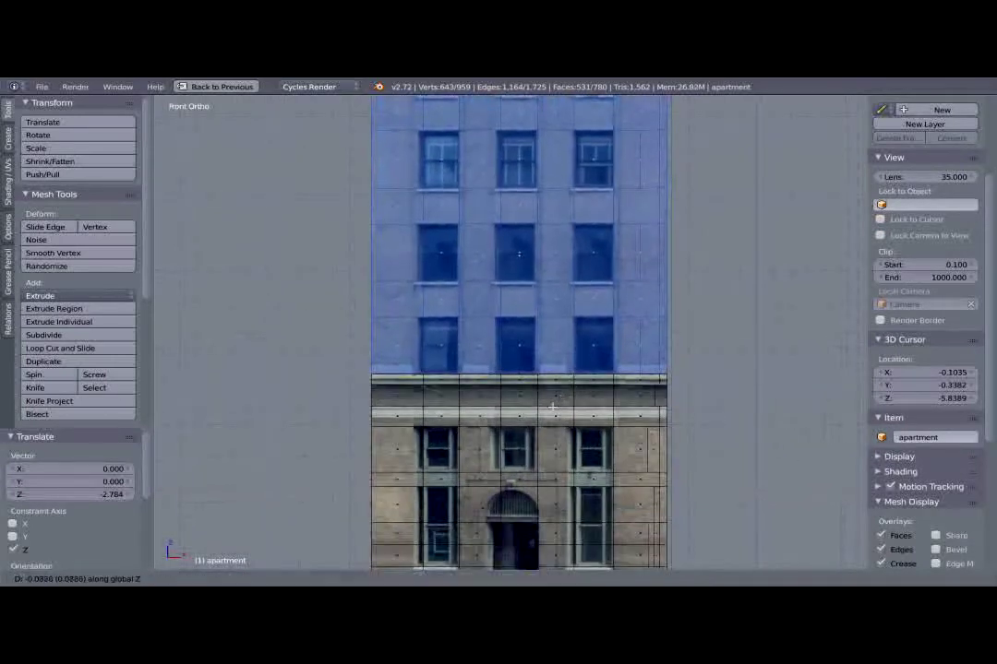
click(552, 406)
Return to Object Mode, deselect everything and inspect the reassembled building from top to base.
scroll(534, 482, down, 5)
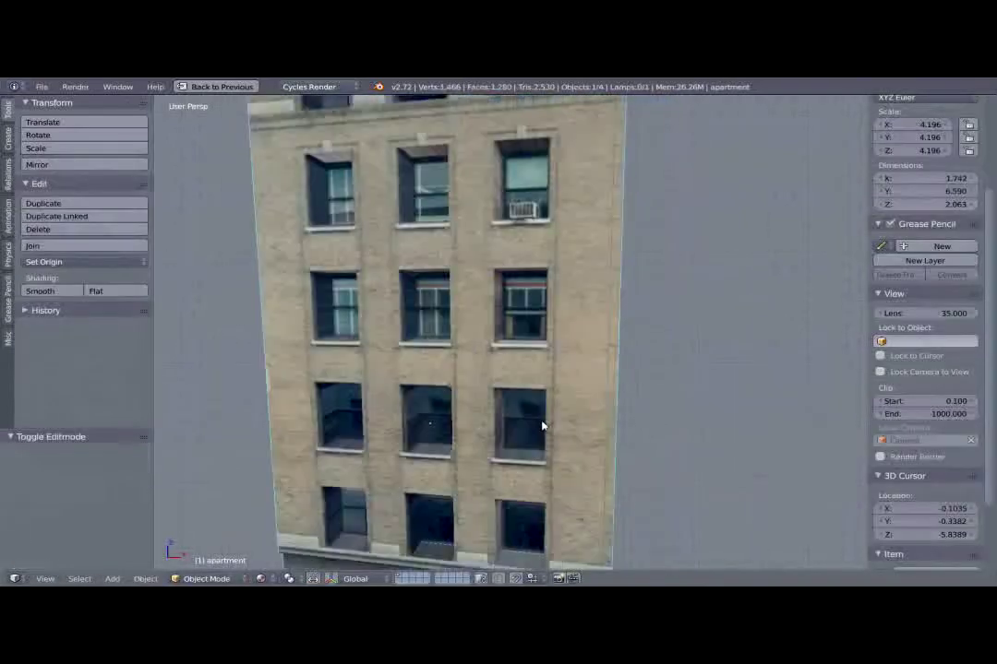
scroll(541, 423, down, 6)
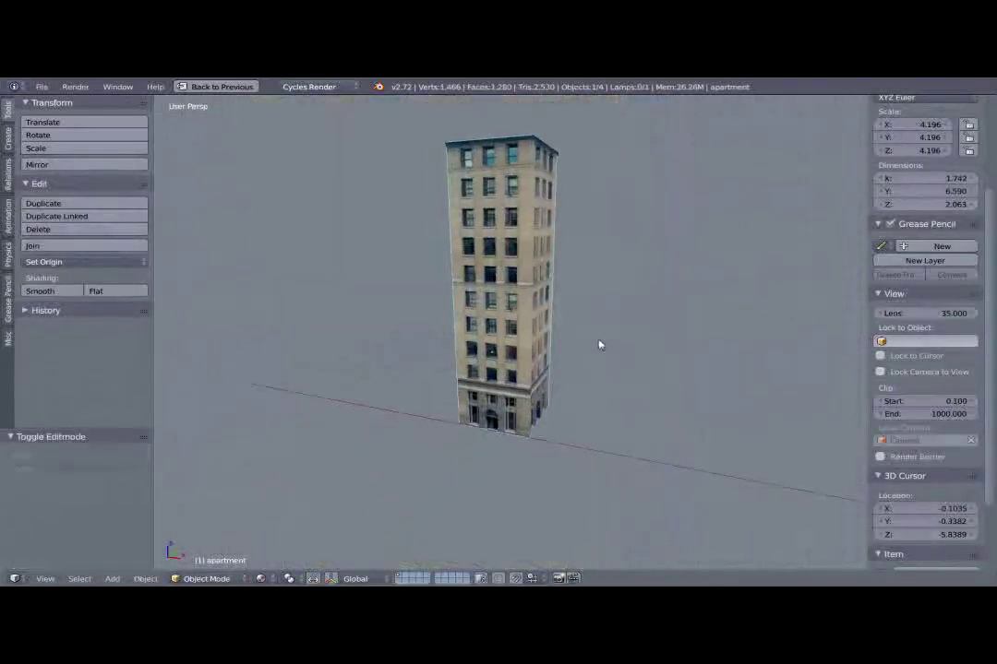
key(a)
scroll(511, 356, up, 8)
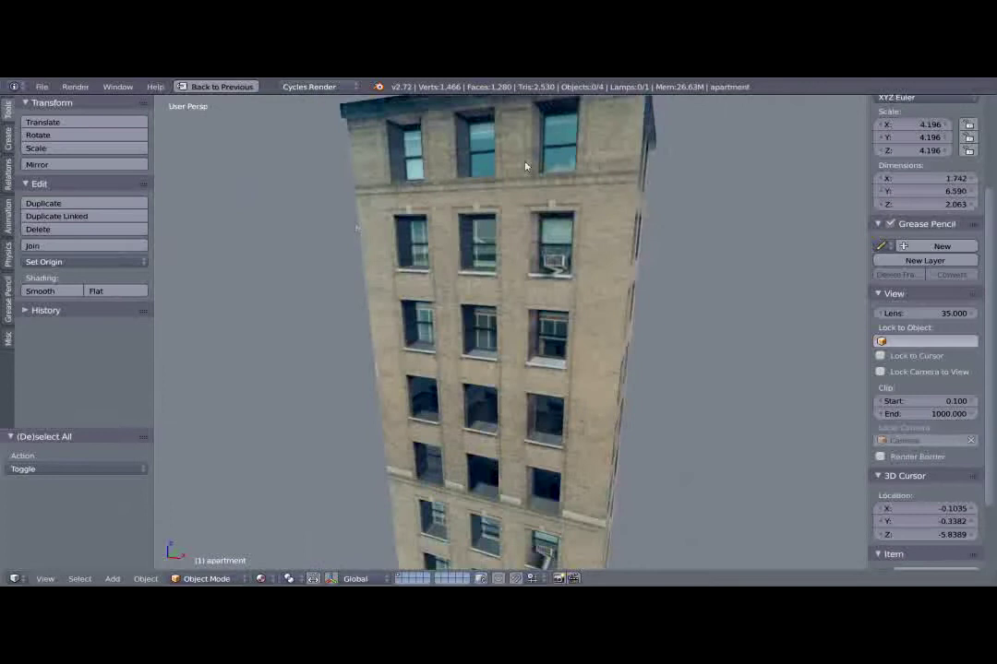
scroll(441, 364, down, 8)
middle_drag(466, 375, 514, 336)
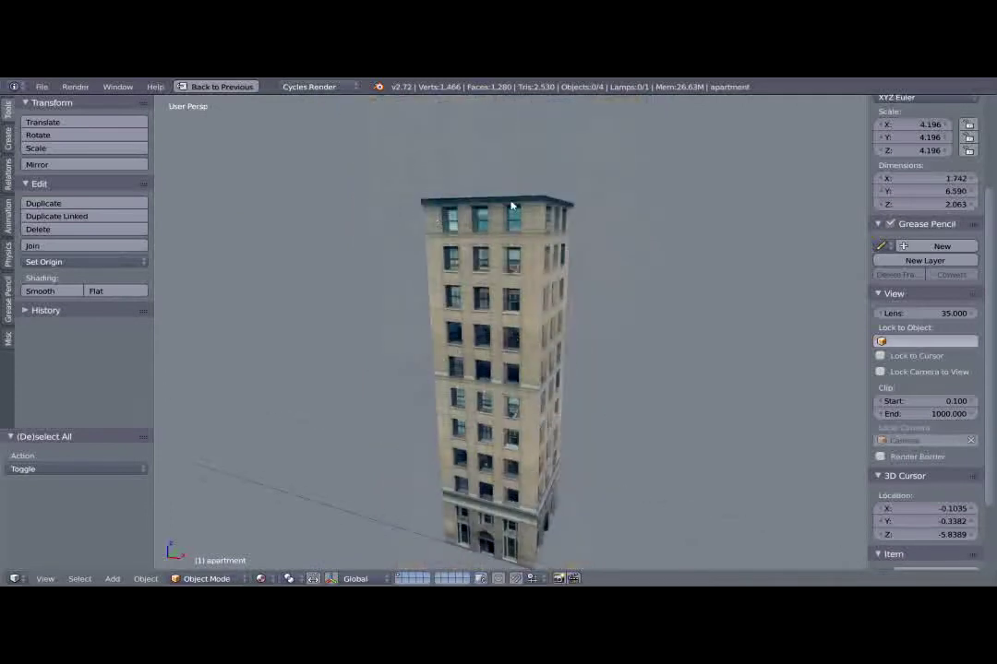
middle_drag(482, 400, 498, 258)
scroll(512, 263, up, 2)
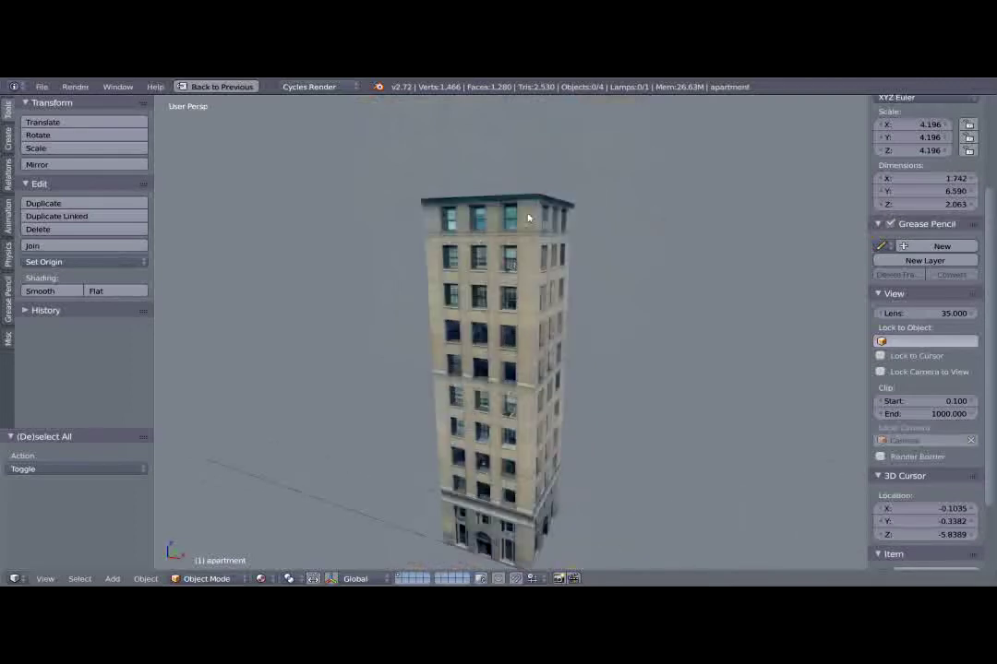
Inspect the reassembled building's facades from roof ledge to base from several angles.
mouse_move(499, 419)
middle_down()
mouse_move(530, 418)
mouse_move(491, 403)
mouse_move(507, 438)
middle_up()
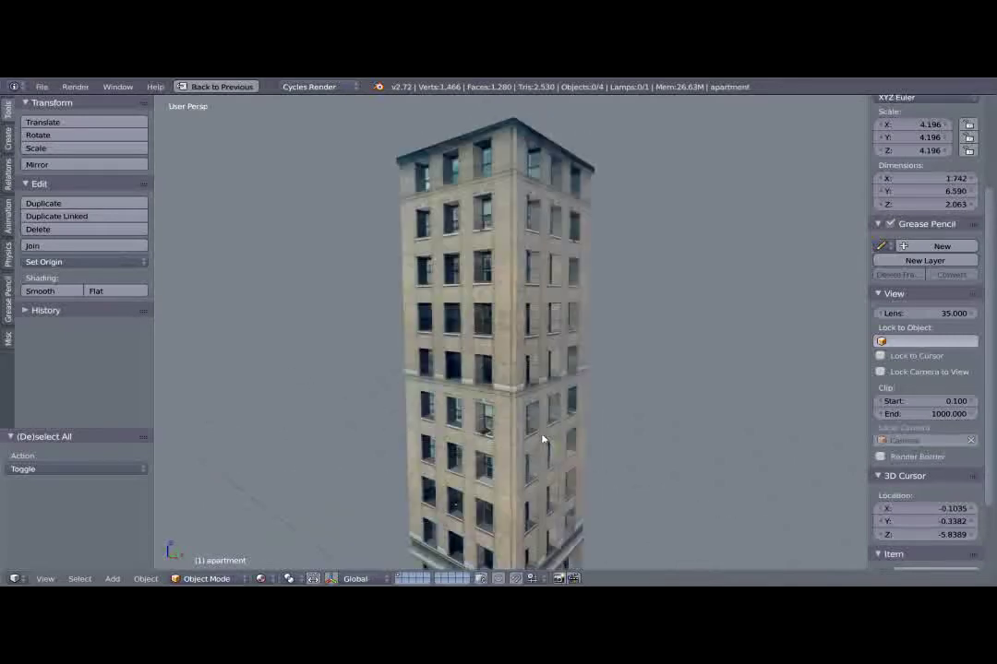
scroll(542, 440, down, 3)
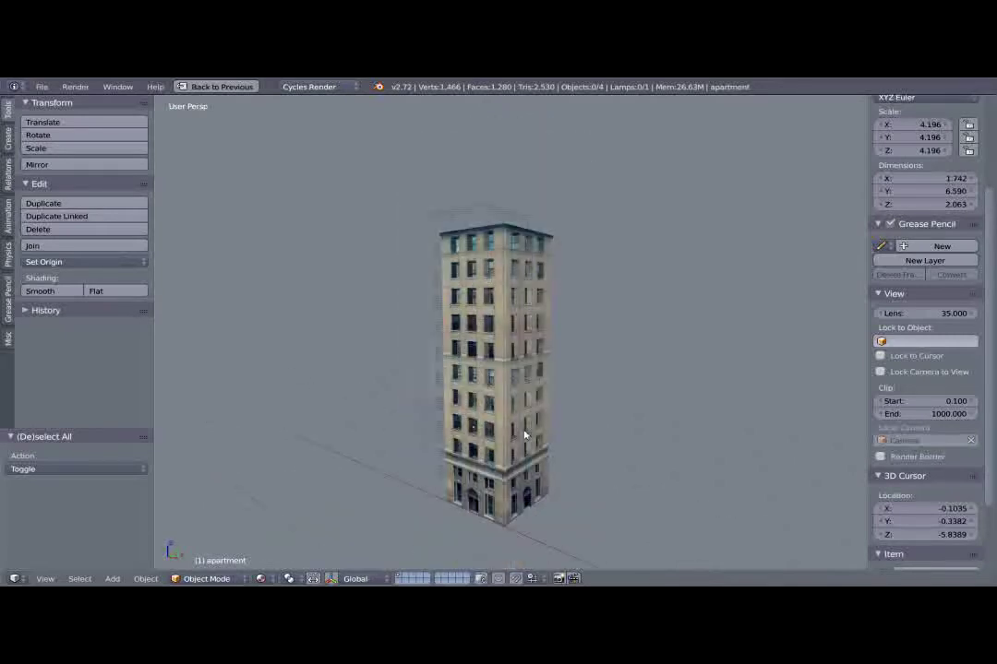
middle_drag(525, 436, 522, 418)
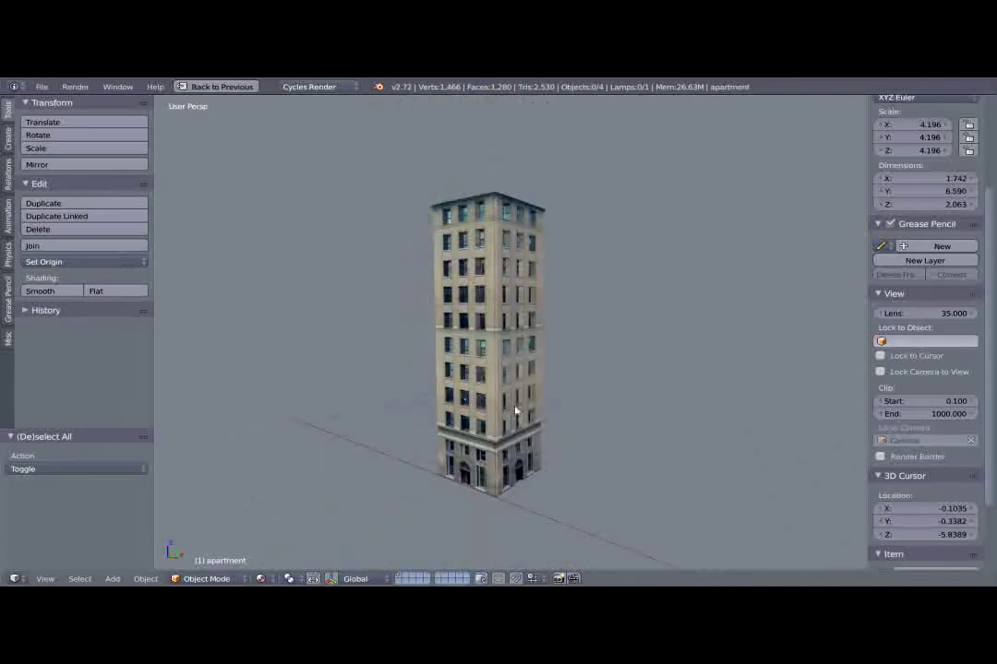
scroll(501, 395, up, 2)
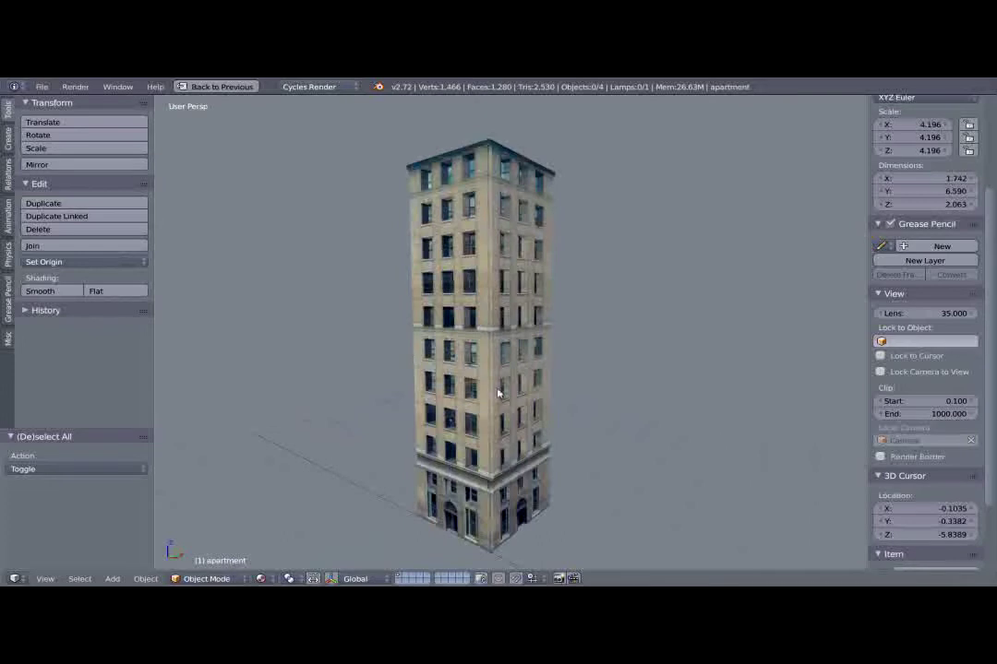
middle_drag(502, 400, 552, 402)
Select the apartment building and, in Edit Mode, select only the faces in its windows vertex group.
right_click(512, 236)
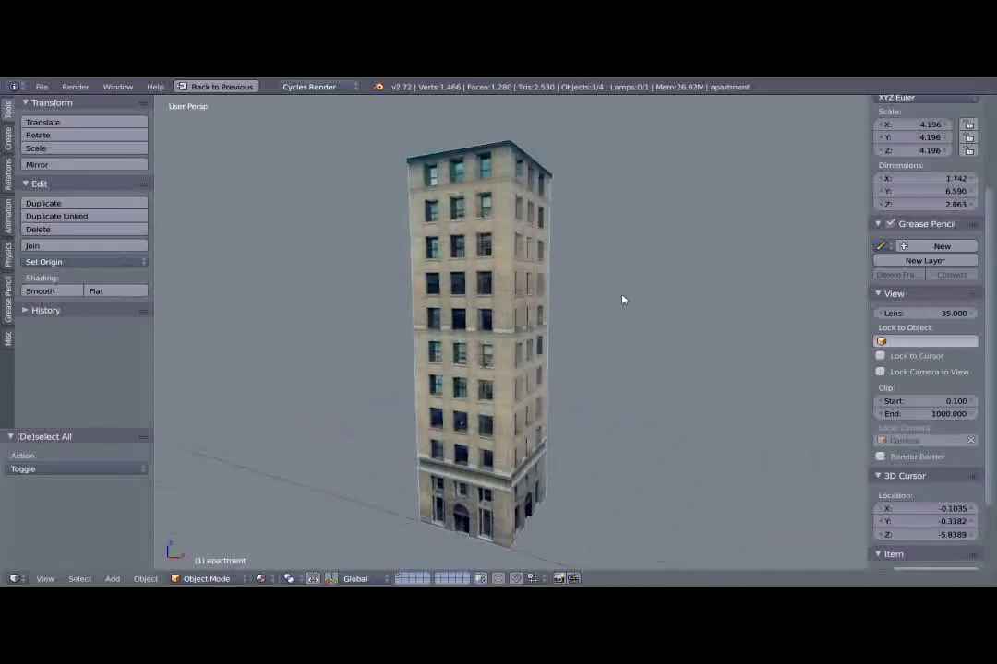
shift+middle_drag(623, 298, 608, 294)
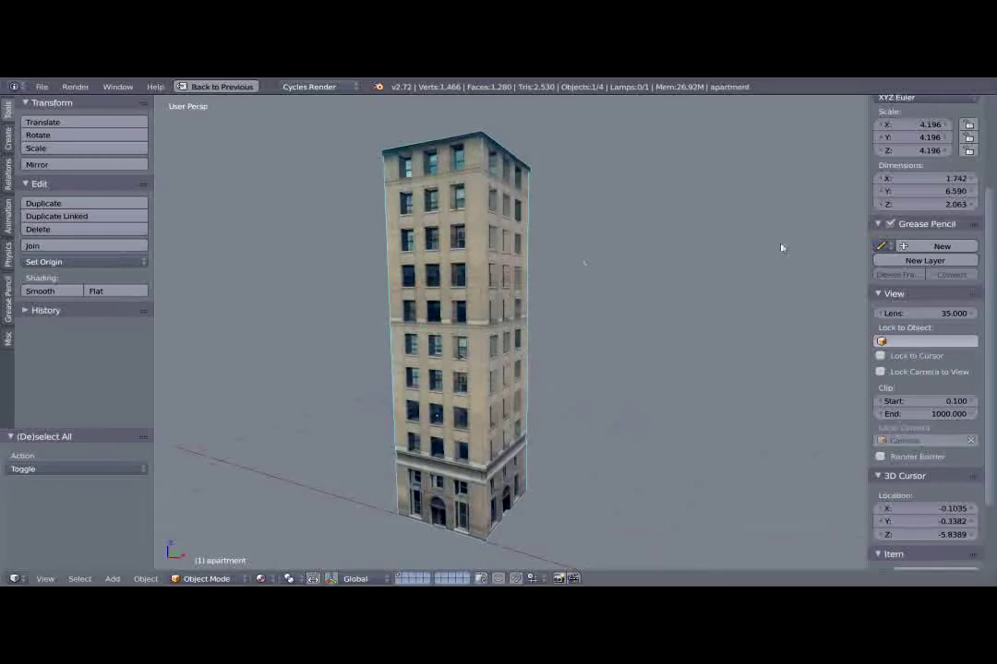
key(ctrl+Up)
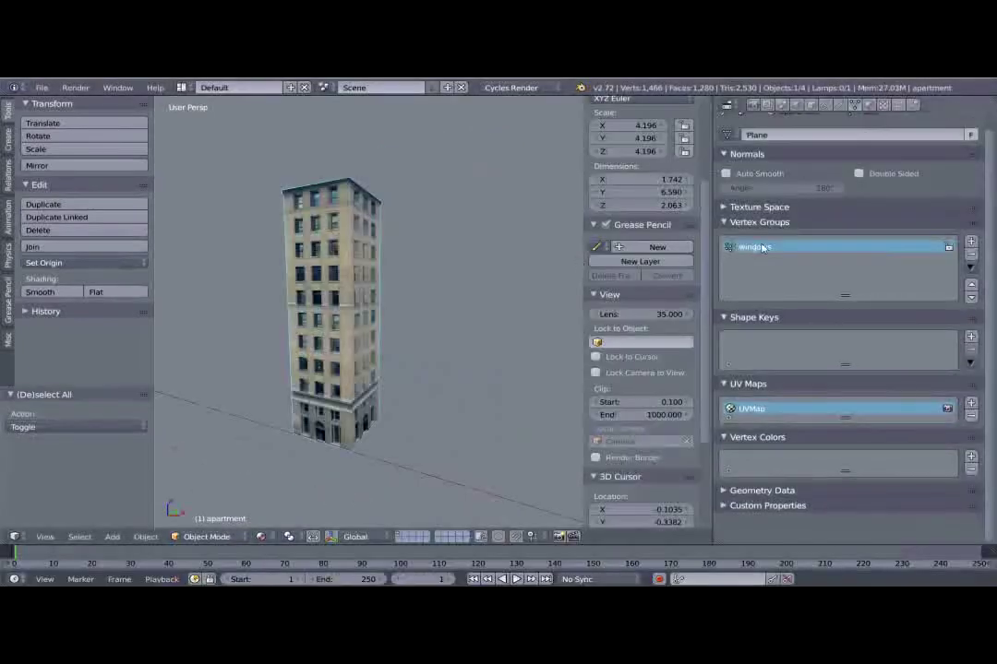
double_click(754, 248)
key(Return)
key(Tab)
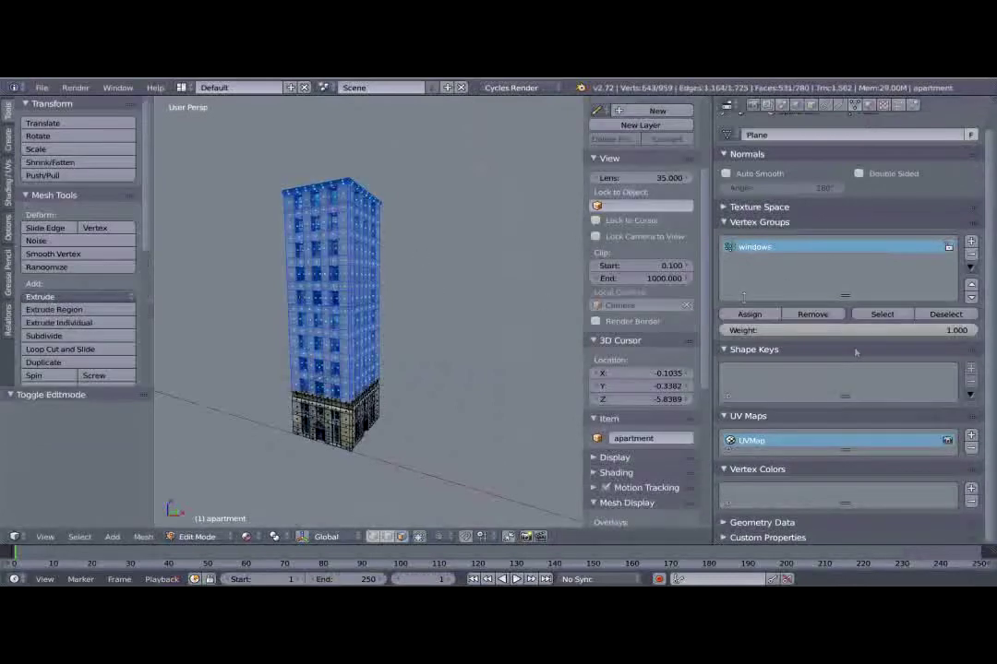
key(a)
scroll(646, 369, down, 3)
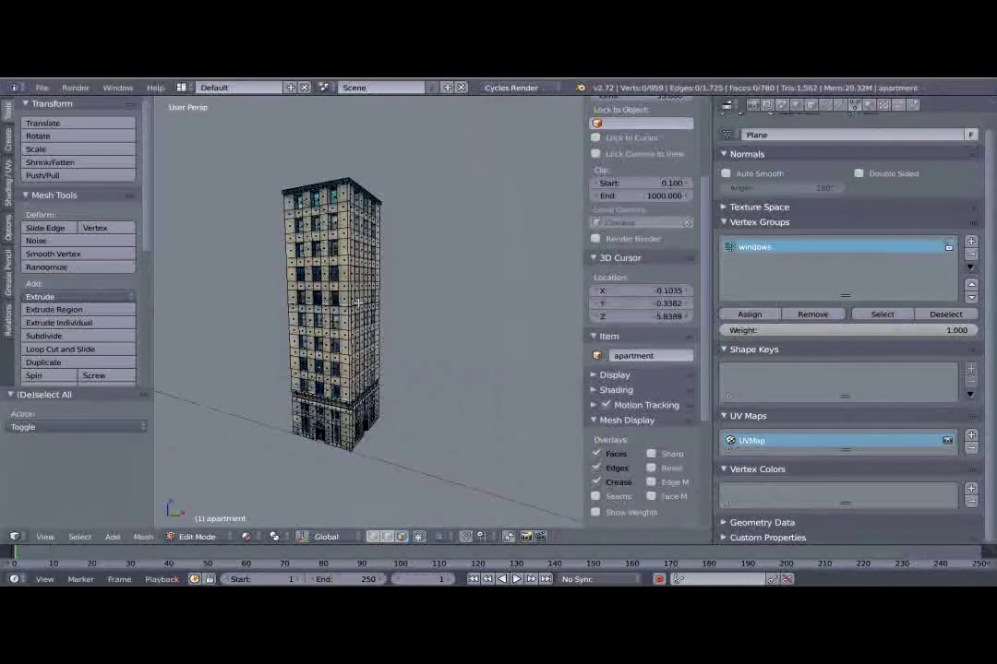
click(882, 314)
Examine which faces the windows vertex group covers on the facades, roof ledge and base.
scroll(646, 277, up, 3)
middle_drag(310, 210, 314, 314)
scroll(305, 332, up, 8)
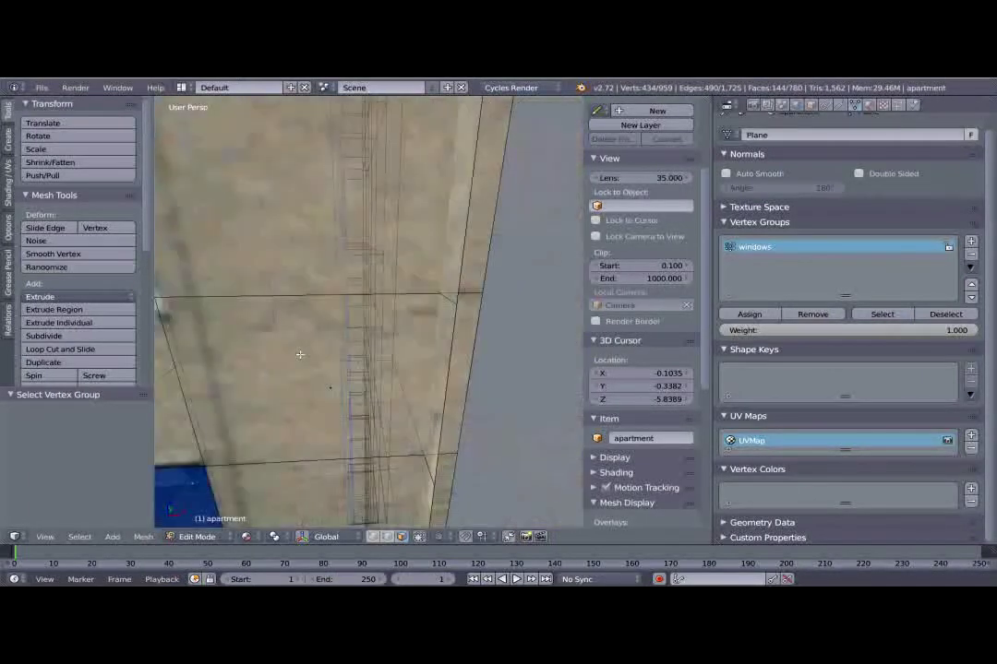
scroll(300, 354, down, 12)
key(shift+space)
scroll(509, 314, up, 7)
scroll(510, 313, down, 3)
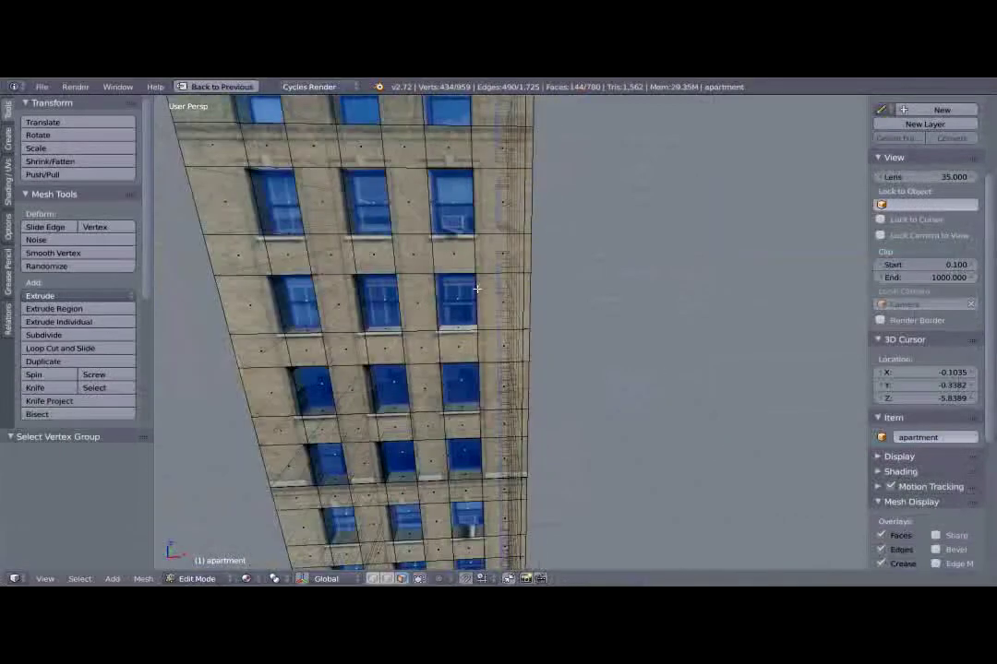
middle_drag(477, 290, 487, 340)
scroll(483, 334, up, 2)
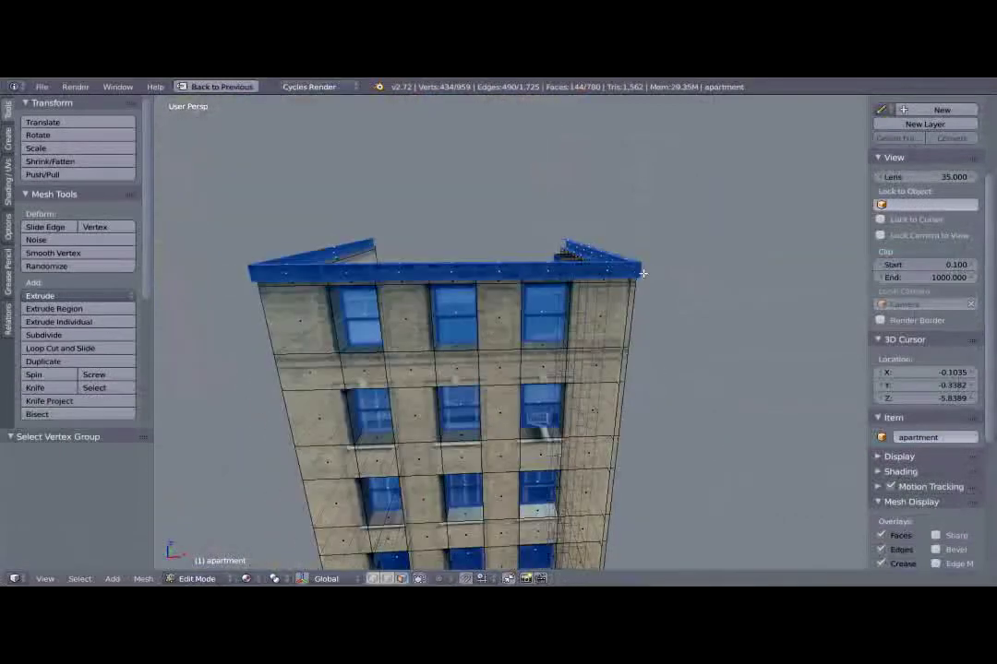
scroll(605, 330, down, 6)
shift+middle_drag(565, 429, 514, 406)
scroll(563, 307, up, 1)
middle_drag(508, 360, 707, 383)
key(shift+space)
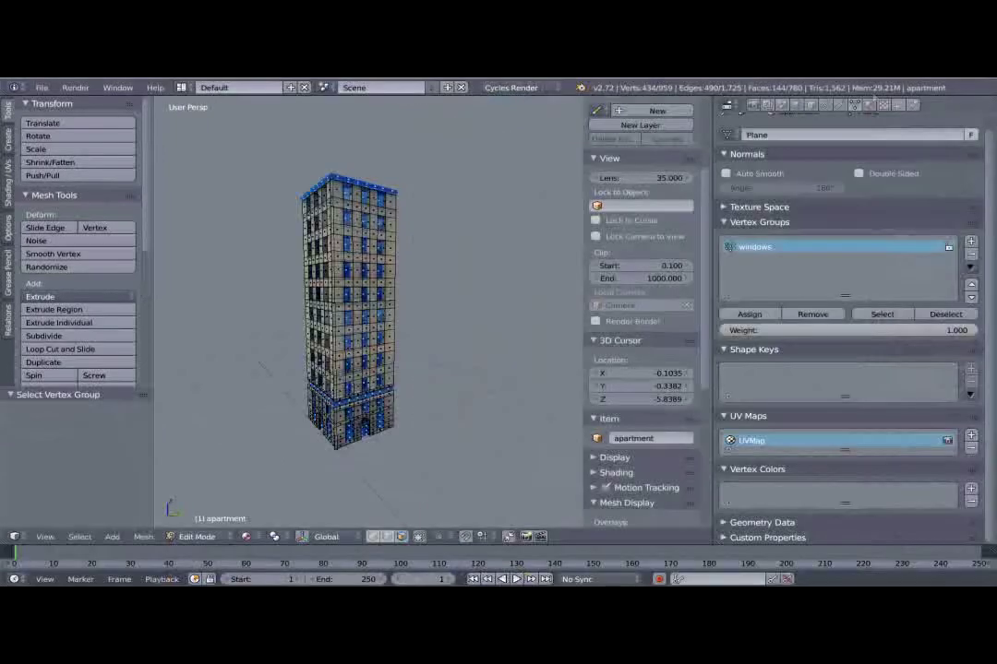
Add a second material slot to the apartment building and create a new material in it.
click(868, 106)
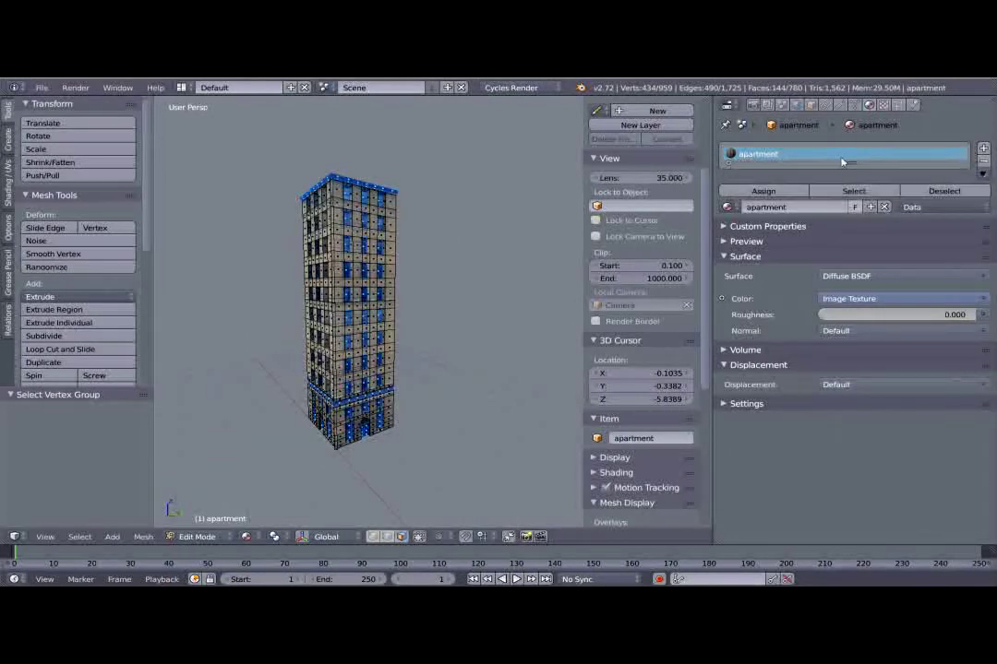
click(984, 147)
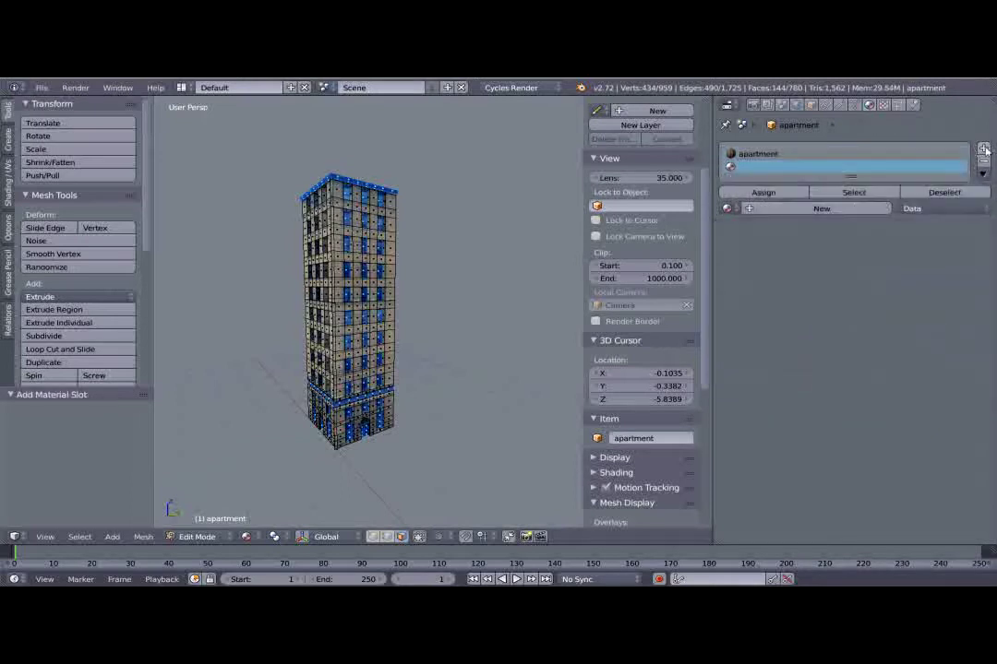
click(812, 209)
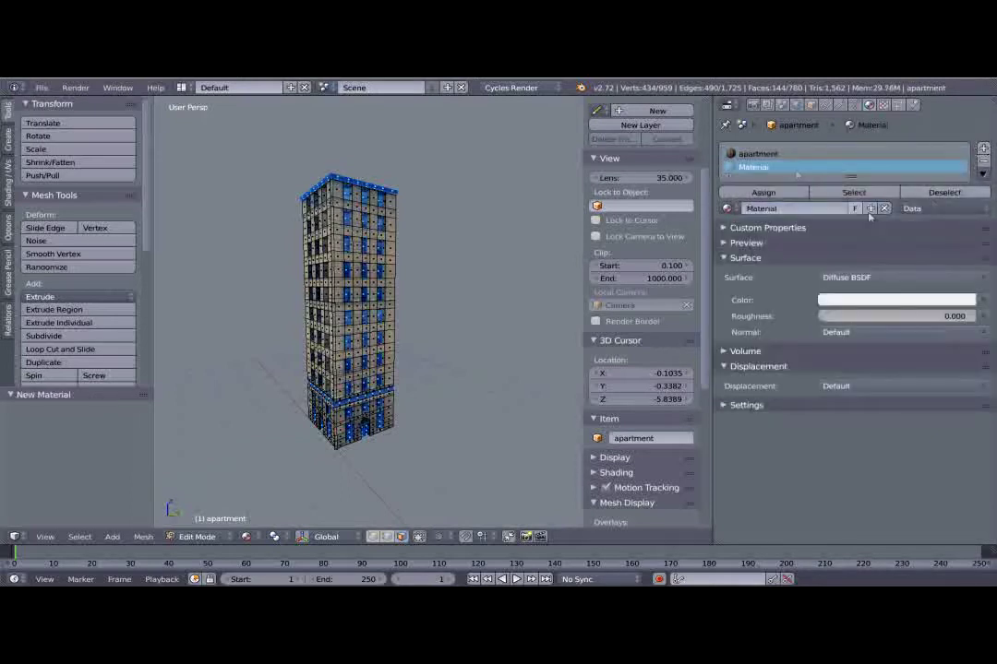
Copy the apartment material's settings and paste them into the new material.
click(750, 155)
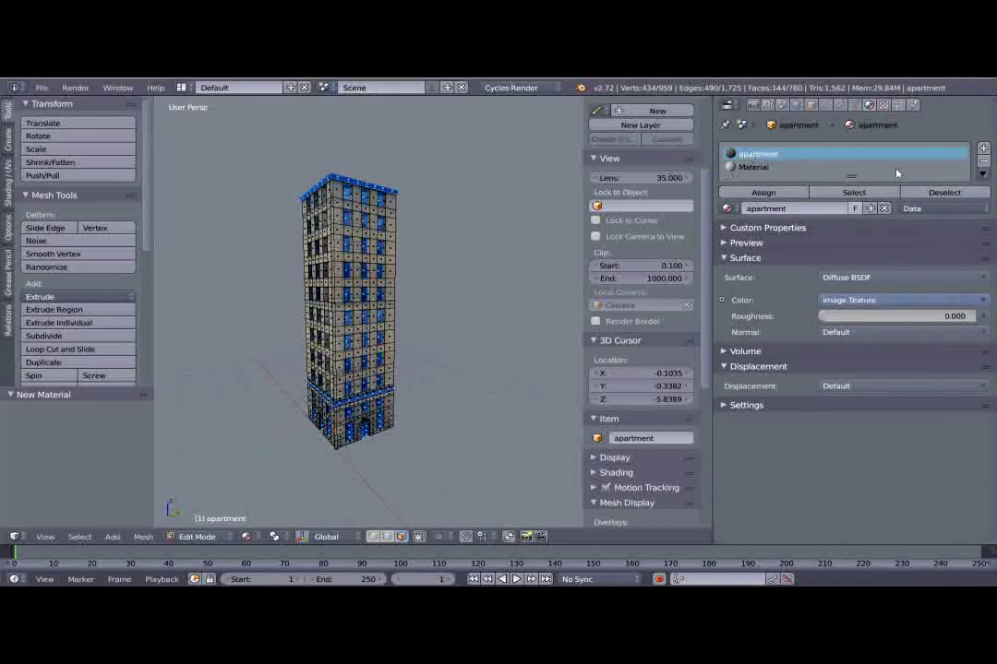
click(982, 173)
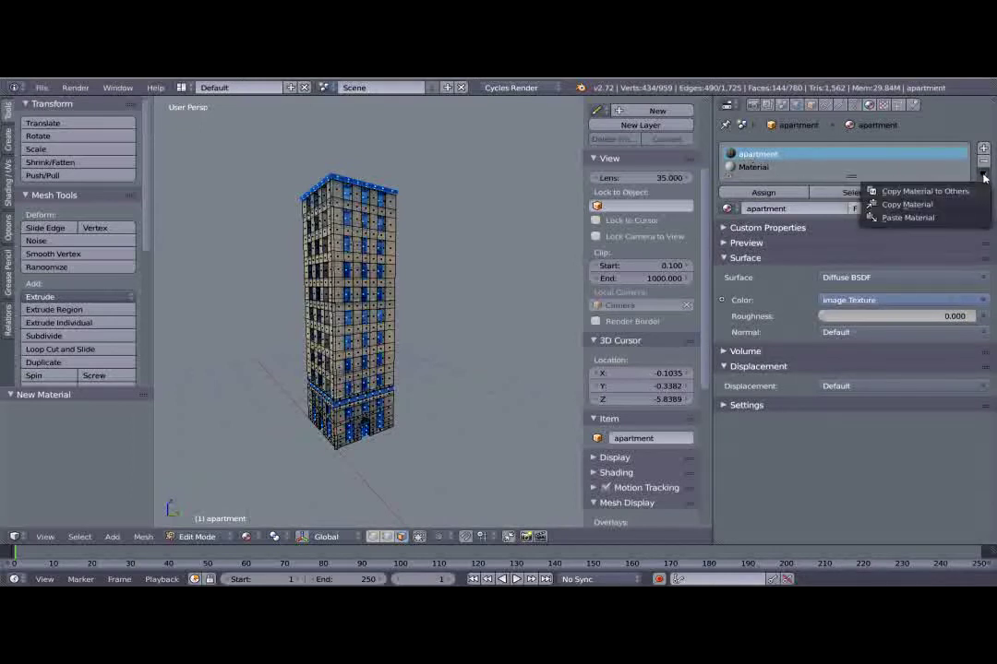
click(923, 204)
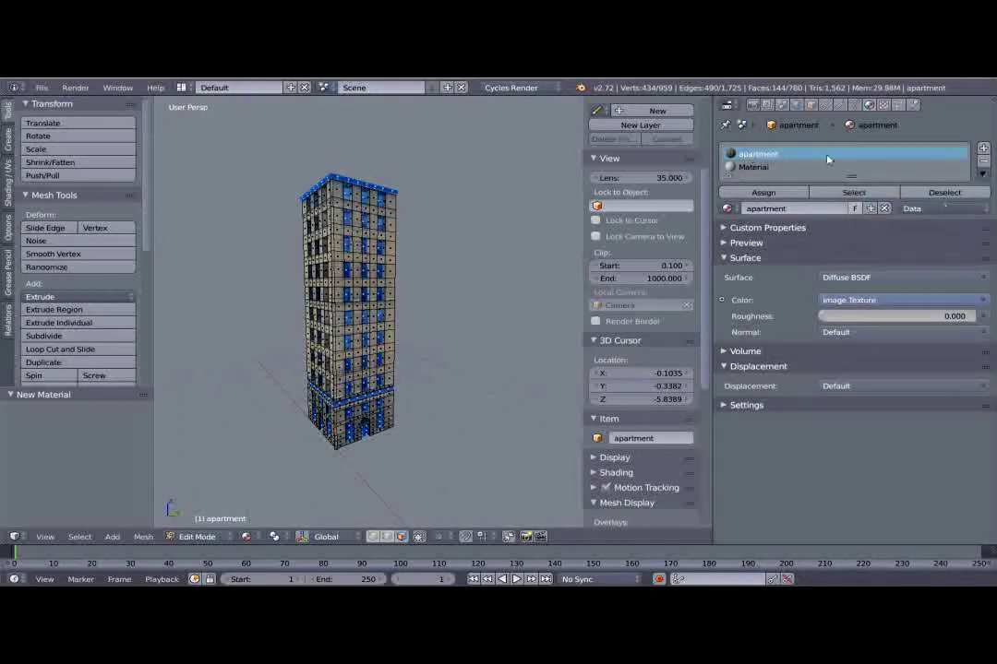
click(752, 168)
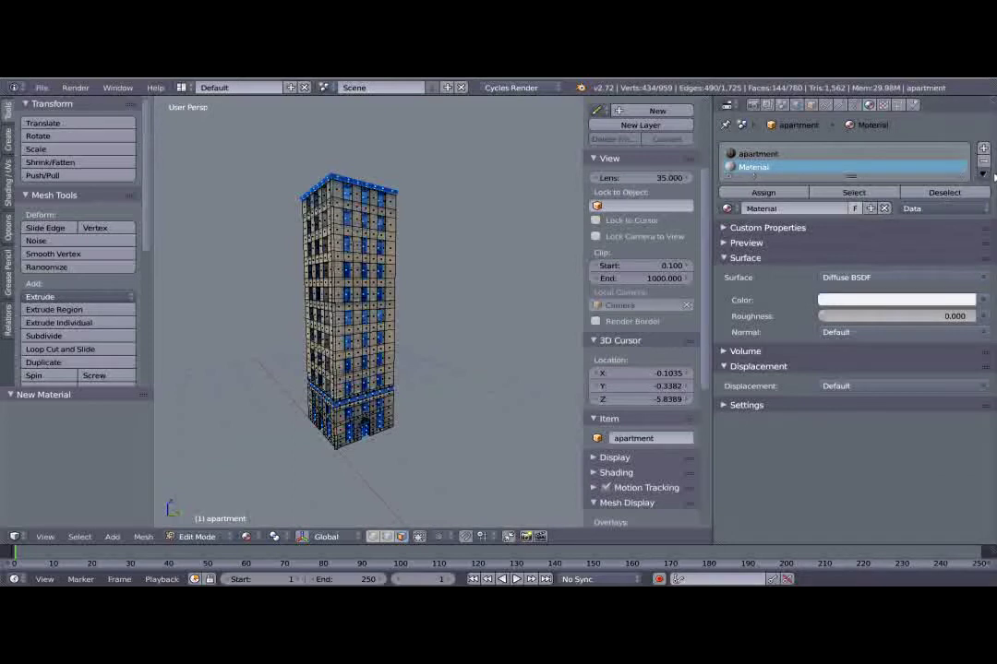
click(981, 174)
click(948, 218)
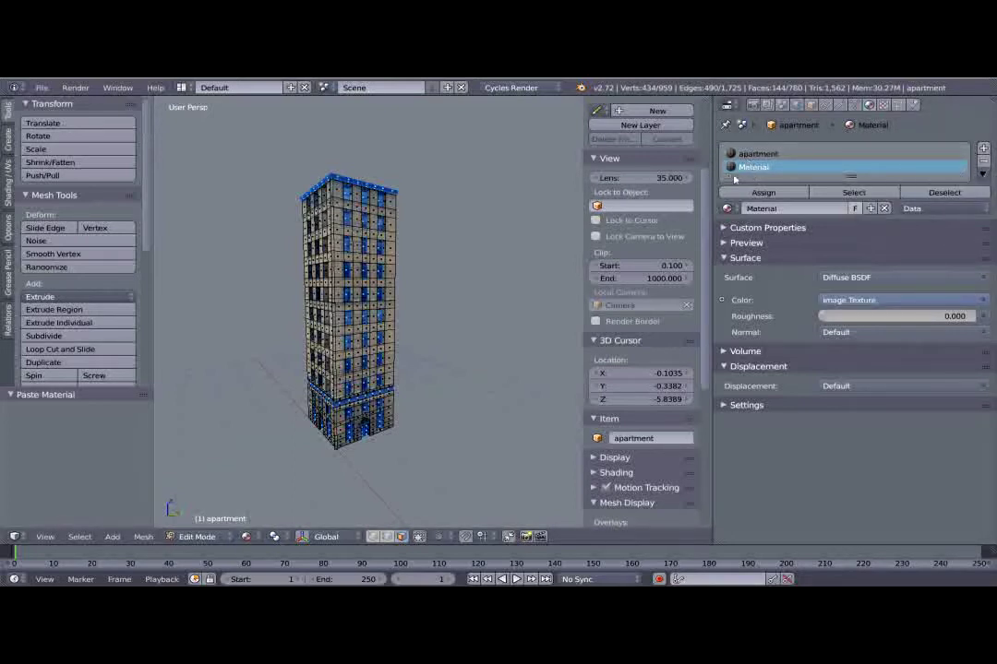
Rename the new material as light.
scroll(335, 292, up, 3)
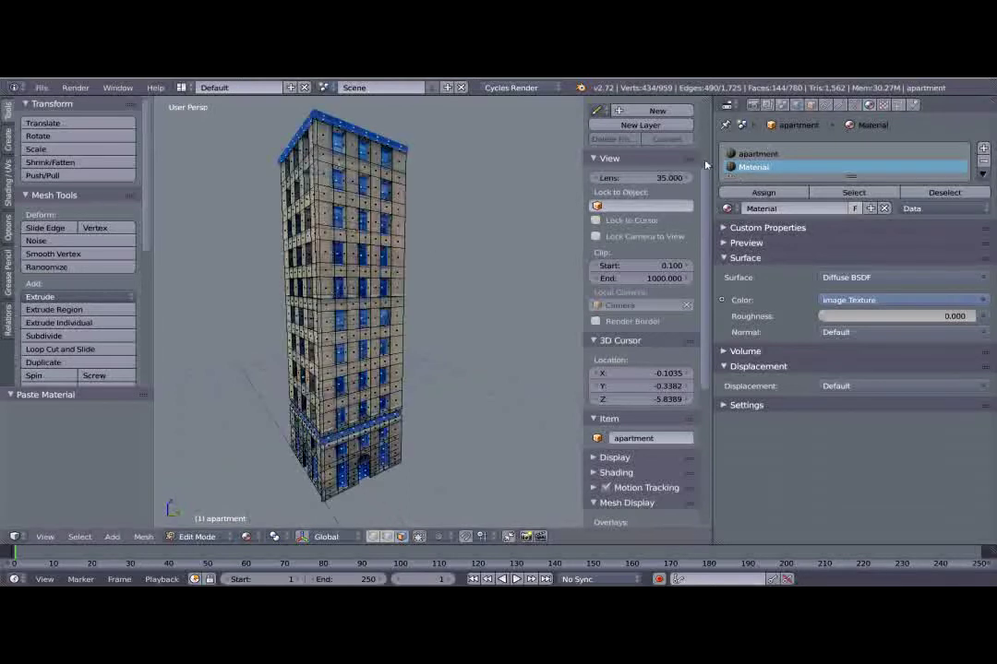
click(773, 207)
key(BackSpace)
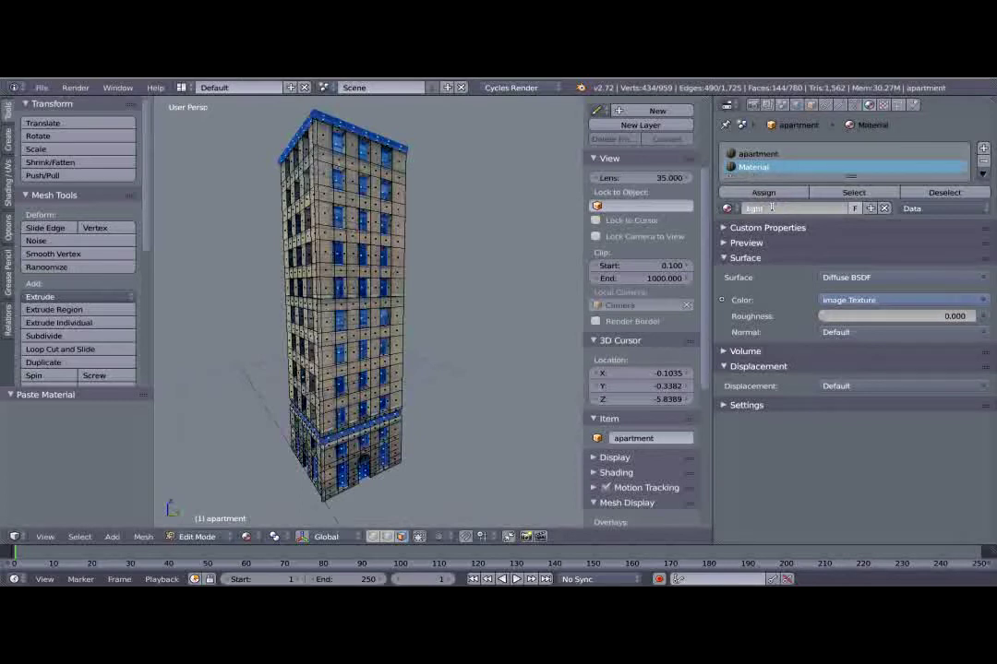
text(light)
key(Return)
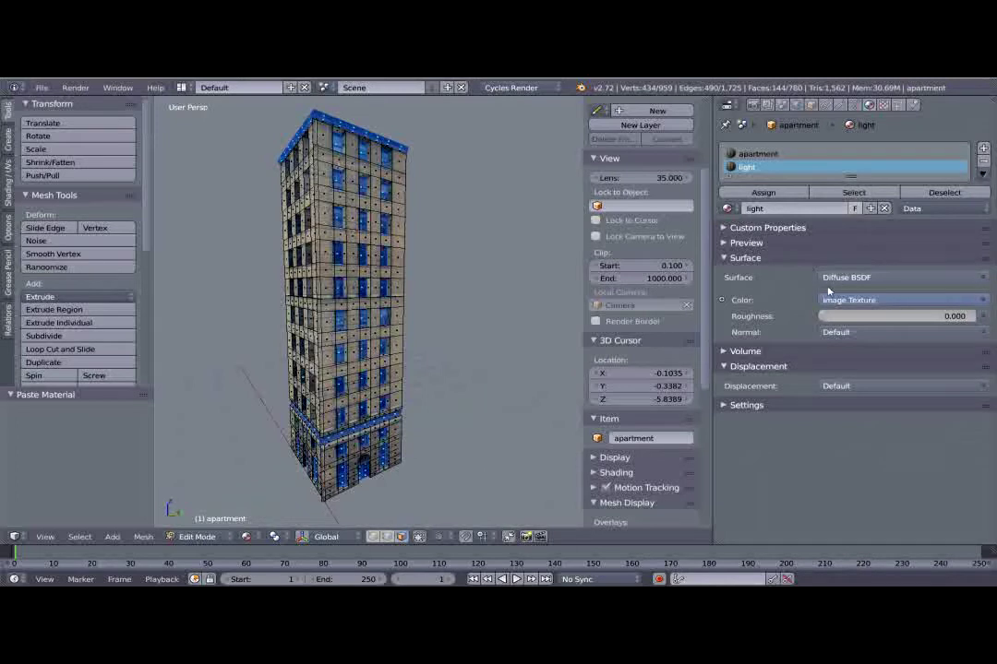
Change the light material's surface shader to Emission and set its strength to 10.
click(984, 278)
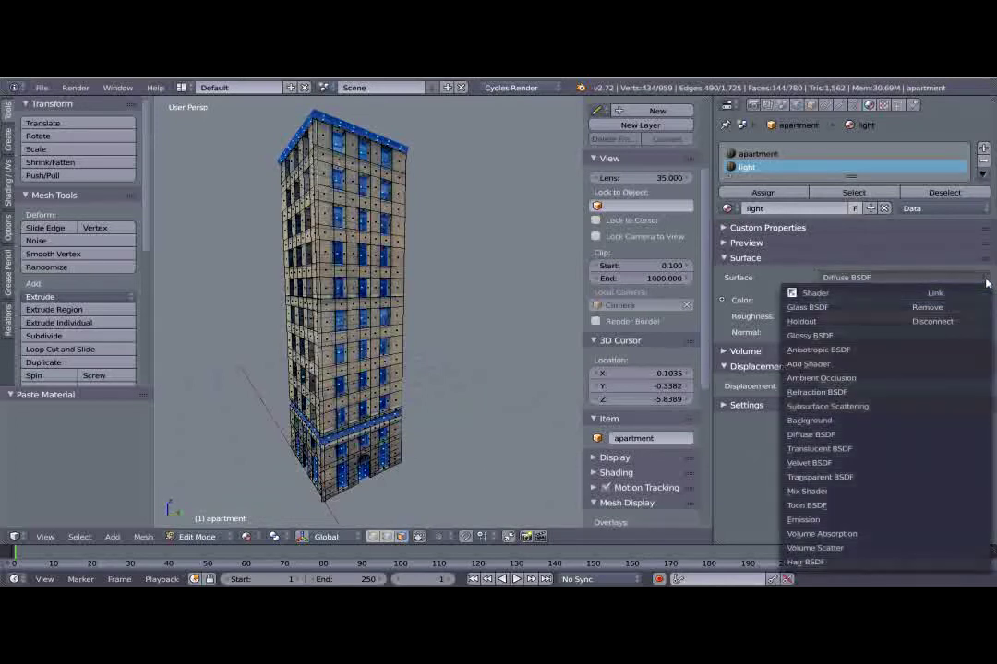
click(850, 520)
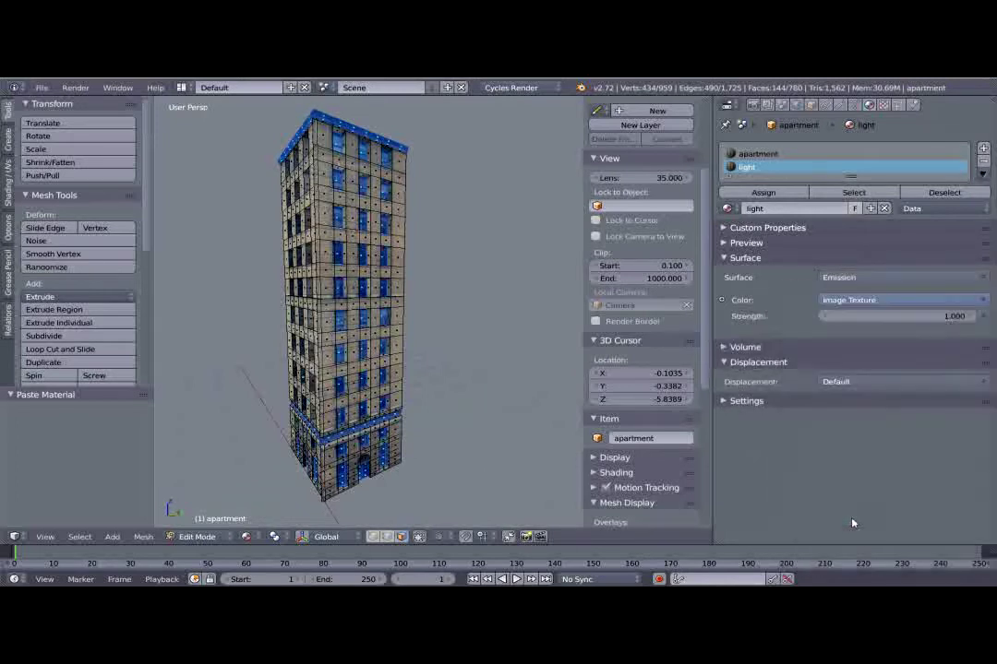
click(948, 317)
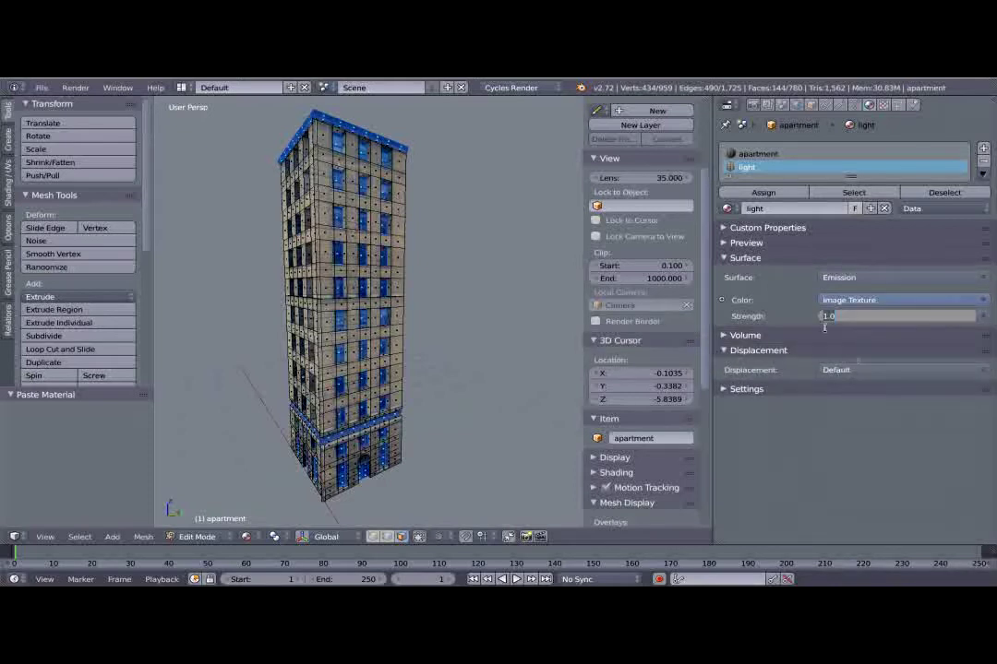
text(10)
key(Return)
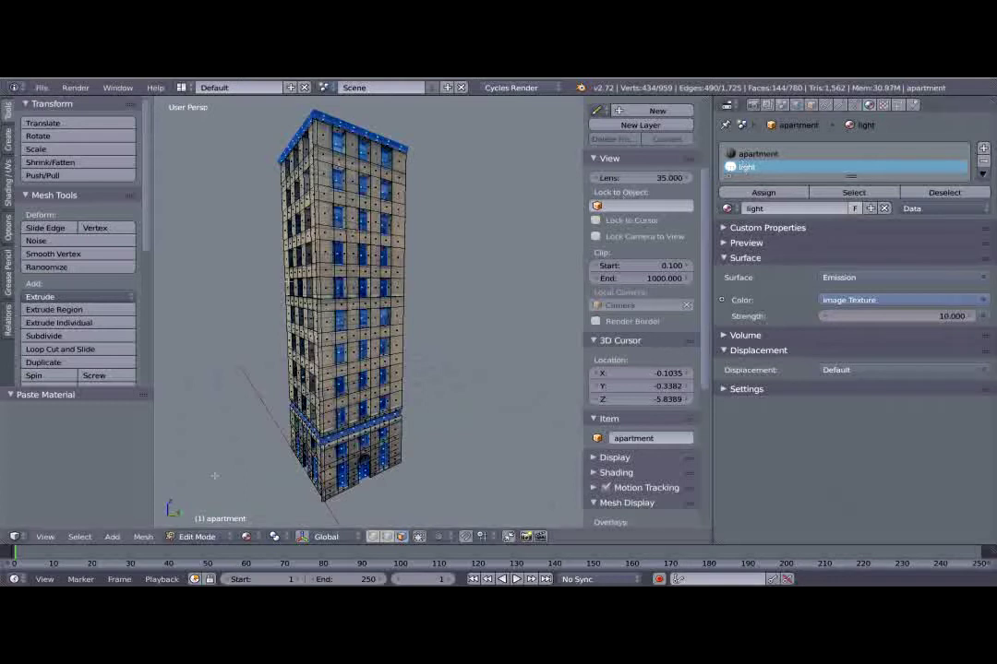
Open the light material's node tree in the Node Editor in place of the 3D view.
key(alt+F3)
key(shift+F3)
scroll(175, 454, up, 2)
middle_drag(219, 385, 240, 330)
scroll(240, 330, up, 5)
middle_drag(273, 367, 279, 421)
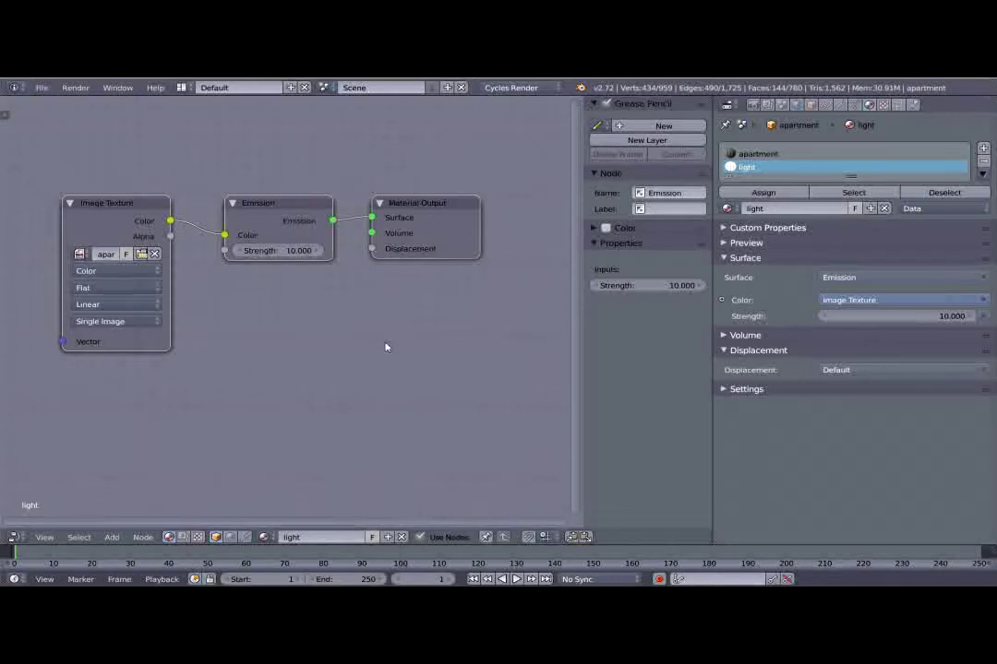
middle_drag(387, 367, 394, 386)
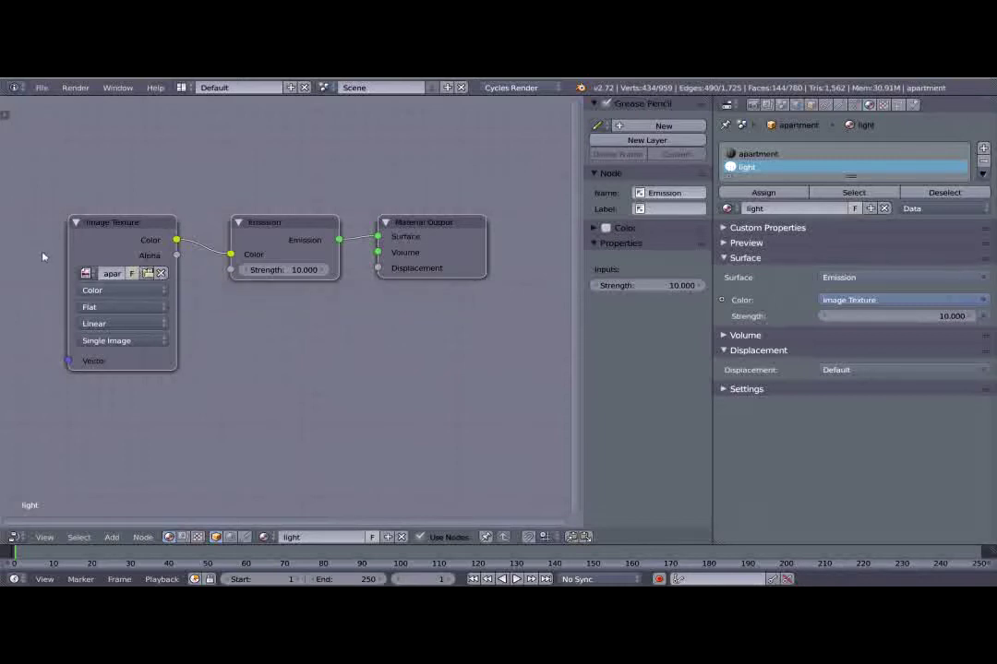
Widen the Image Texture node so its full image name can be read.
drag(72, 253, 2, 255)
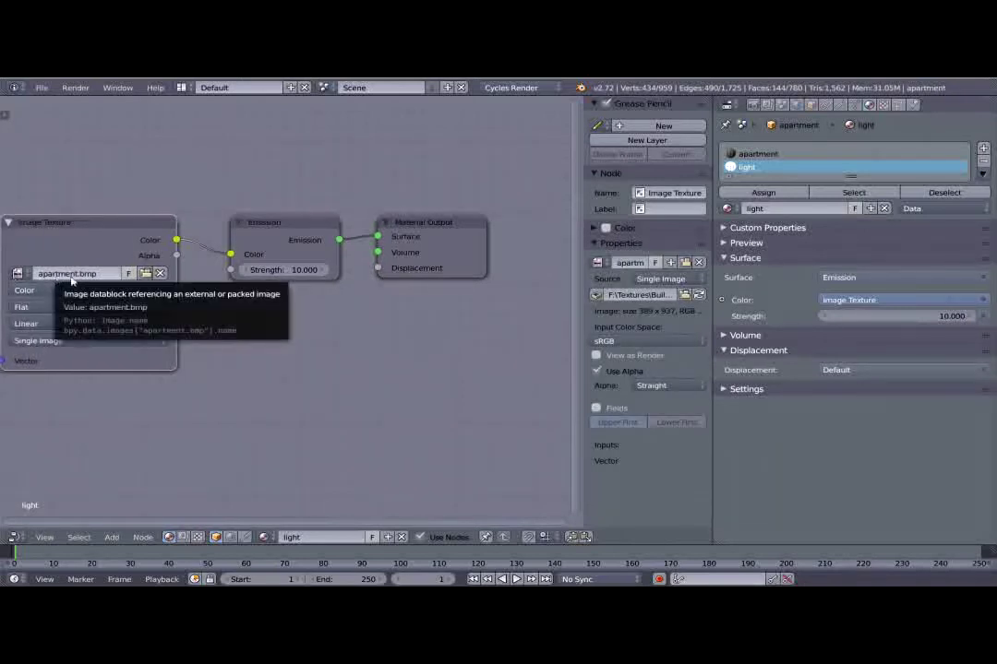
scroll(203, 300, down, 1)
middle_drag(200, 300, 221, 240)
scroll(244, 277, up, 3)
scroll(245, 277, down, 1)
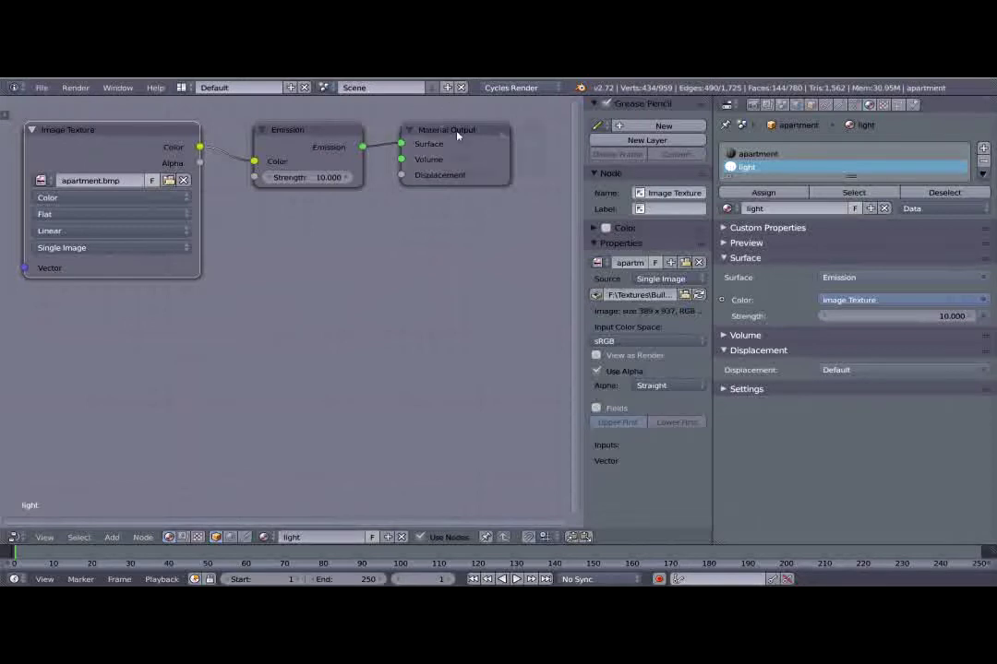
Rearrange the Material Output, Emission and Image Texture nodes to leave more room between the texture and the shader.
drag(460, 129, 506, 133)
click(309, 136)
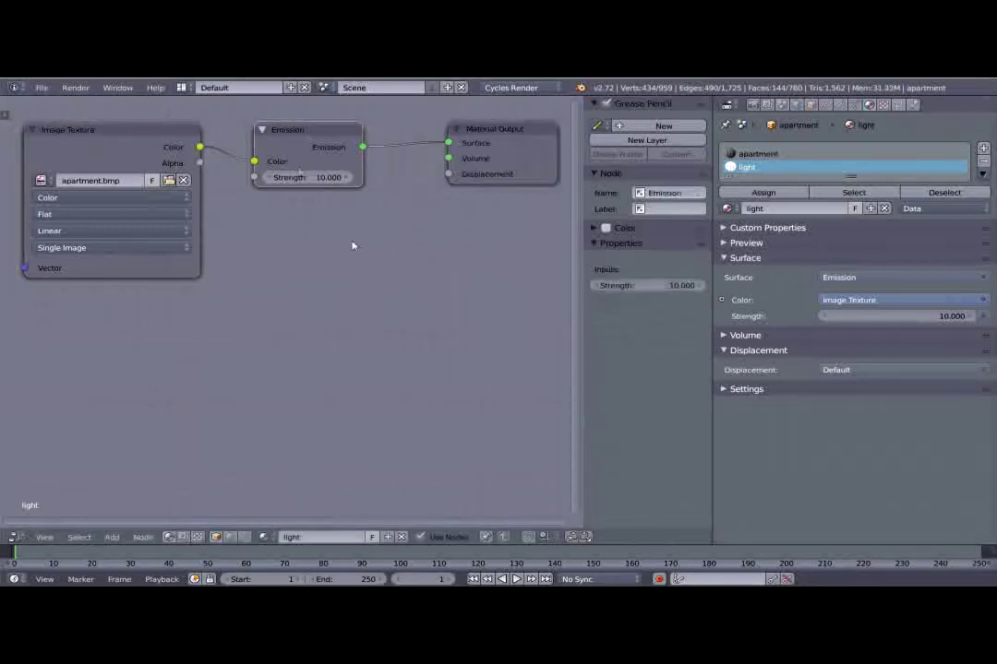
drag(254, 129, 314, 128)
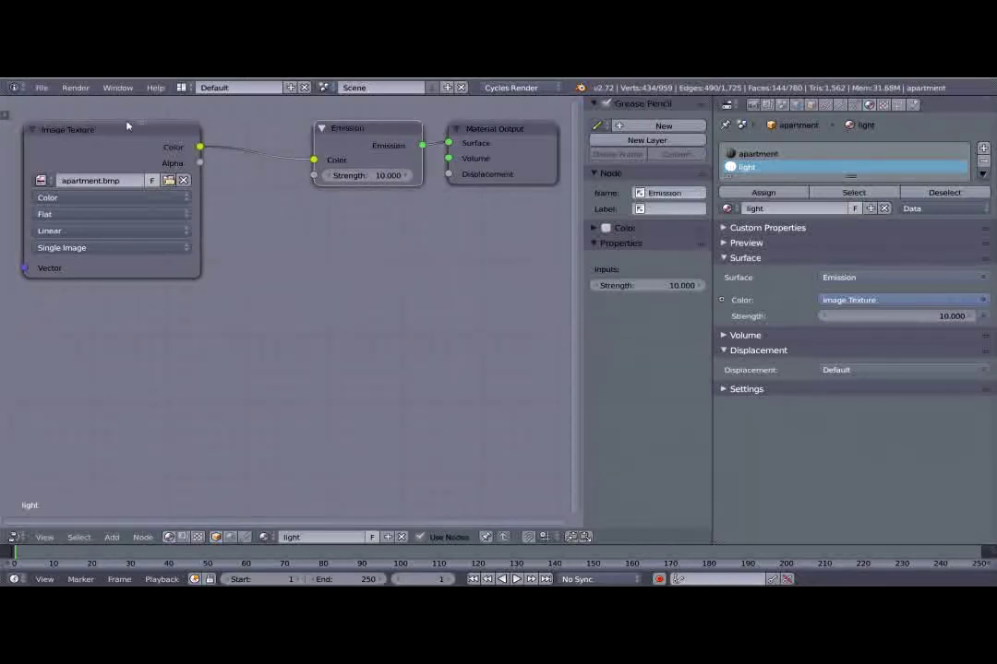
drag(127, 126, 105, 125)
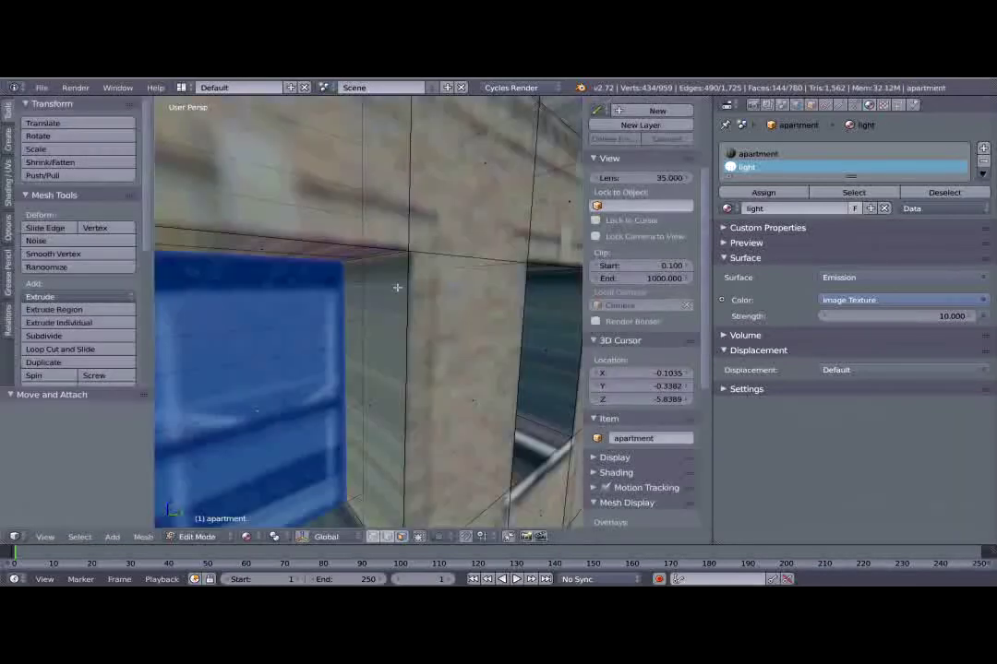
Assign the light material to the selected window faces and look over the whole building in Object Mode.
scroll(397, 287, down, 6)
shift+middle_drag(374, 355, 418, 471)
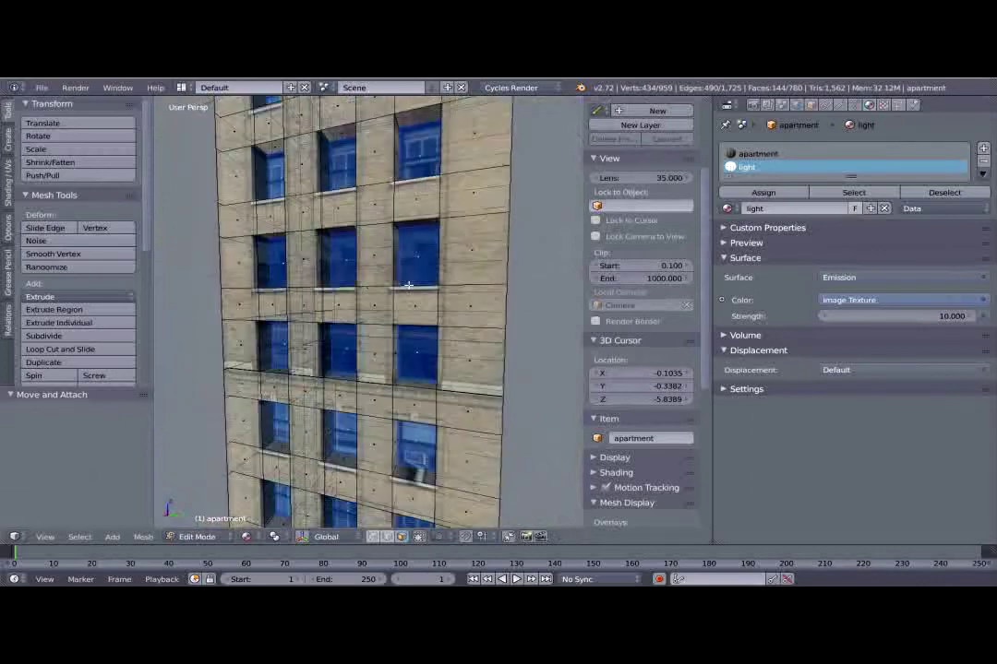
shift+middle_drag(356, 203, 415, 319)
middle_drag(345, 311, 379, 236)
click(775, 192)
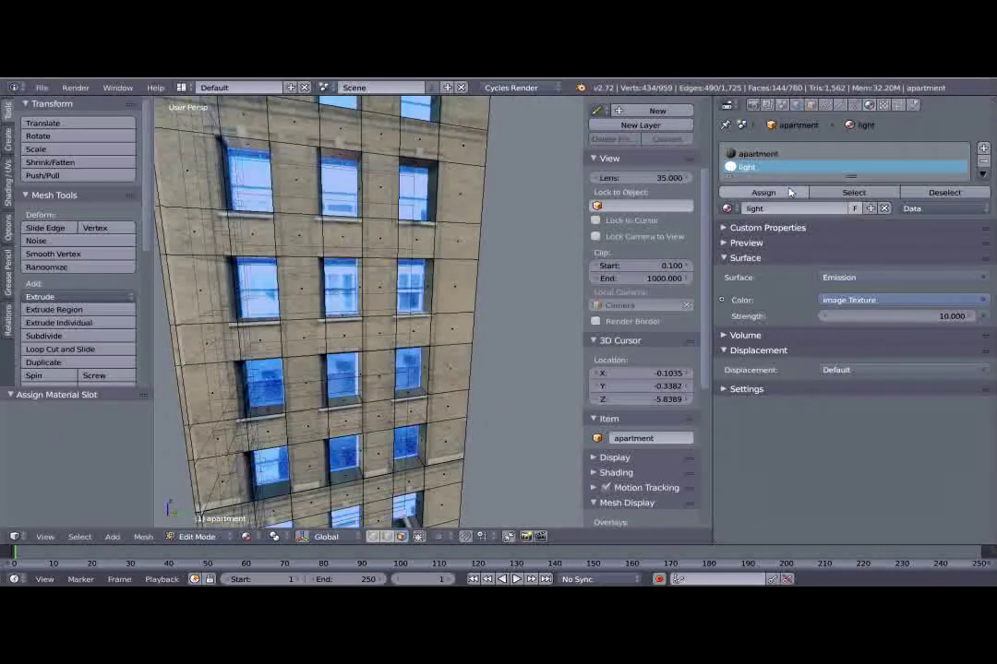
scroll(293, 274, down, 5)
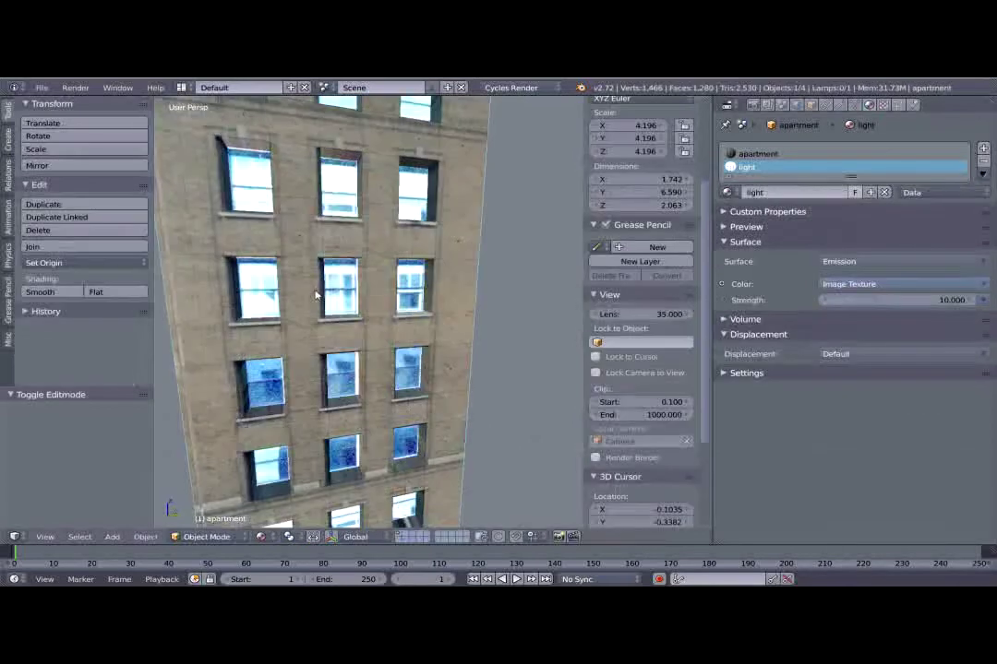
scroll(334, 295, down, 5)
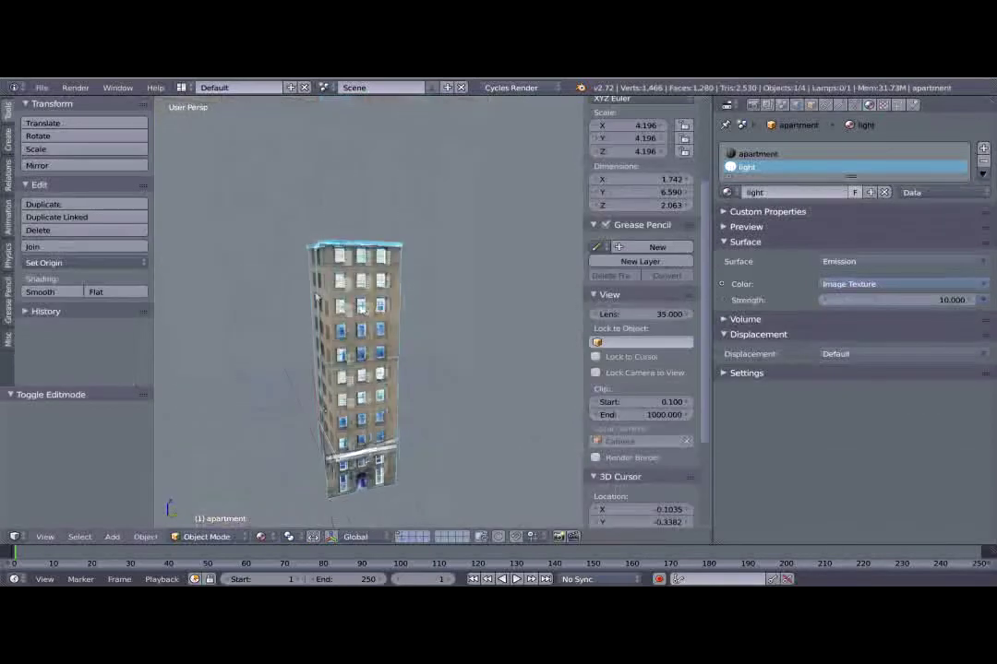
middle_drag(332, 292, 358, 308)
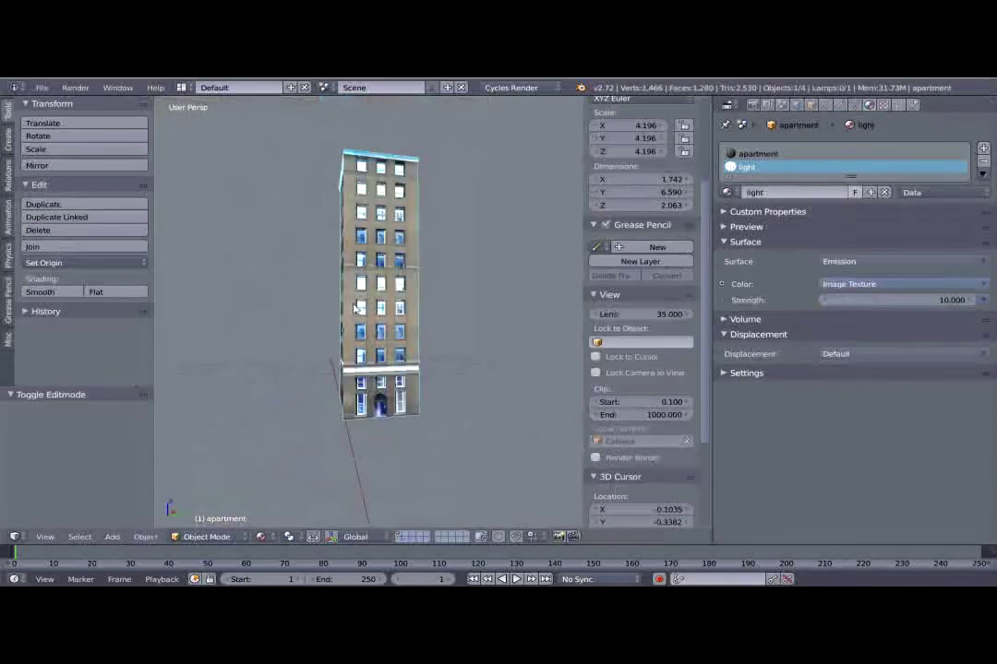
scroll(358, 308, up, 4)
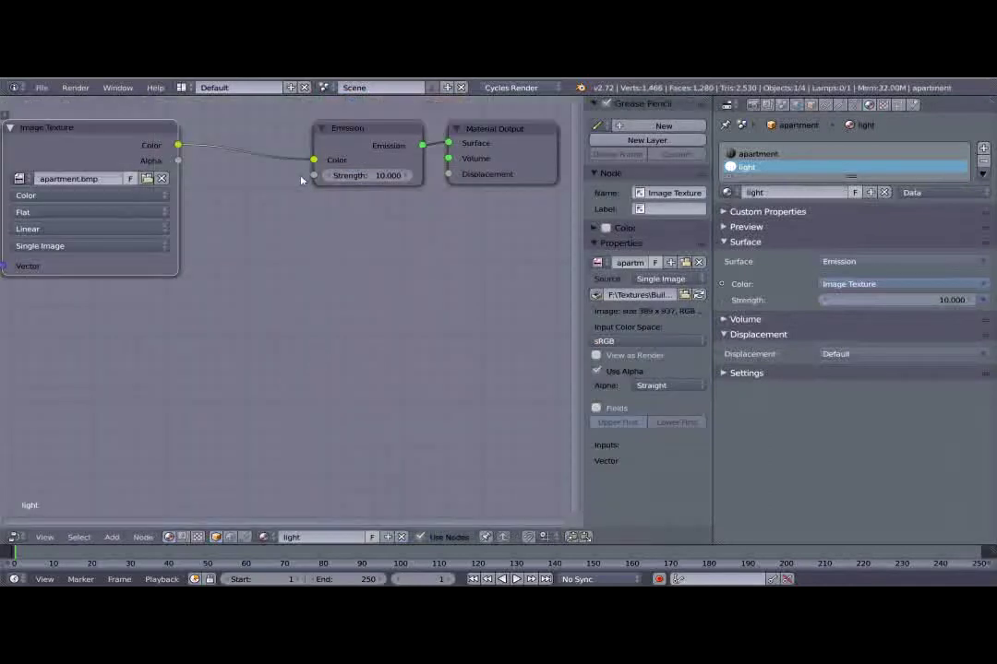
Insert an Invert node between the light material's Image Texture and Emission nodes, and space the nodes apart.
key(shift+a)
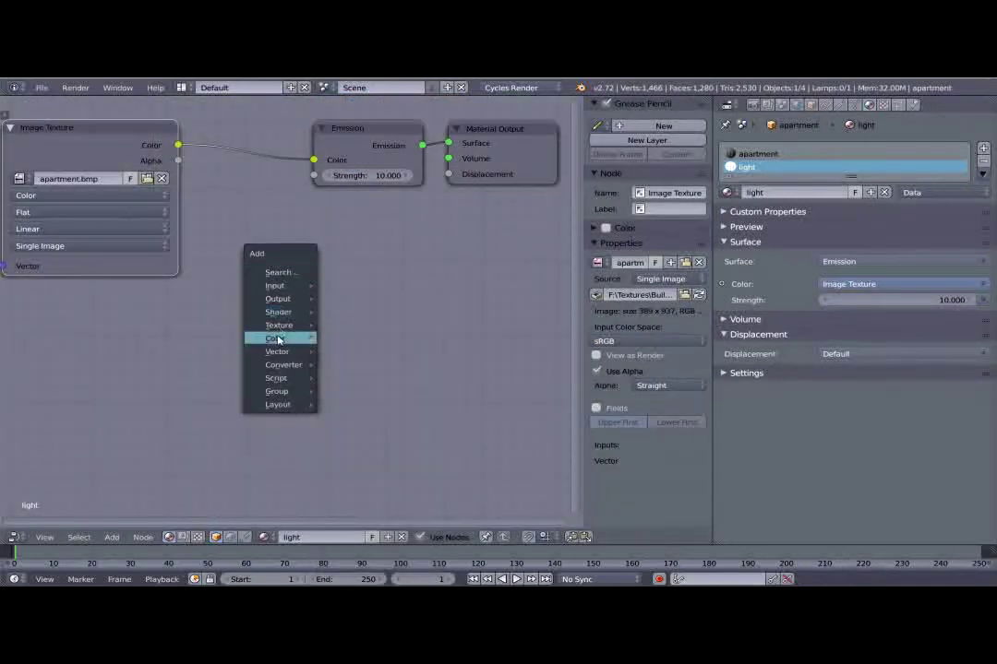
mouse_move(277, 338)
click(352, 365)
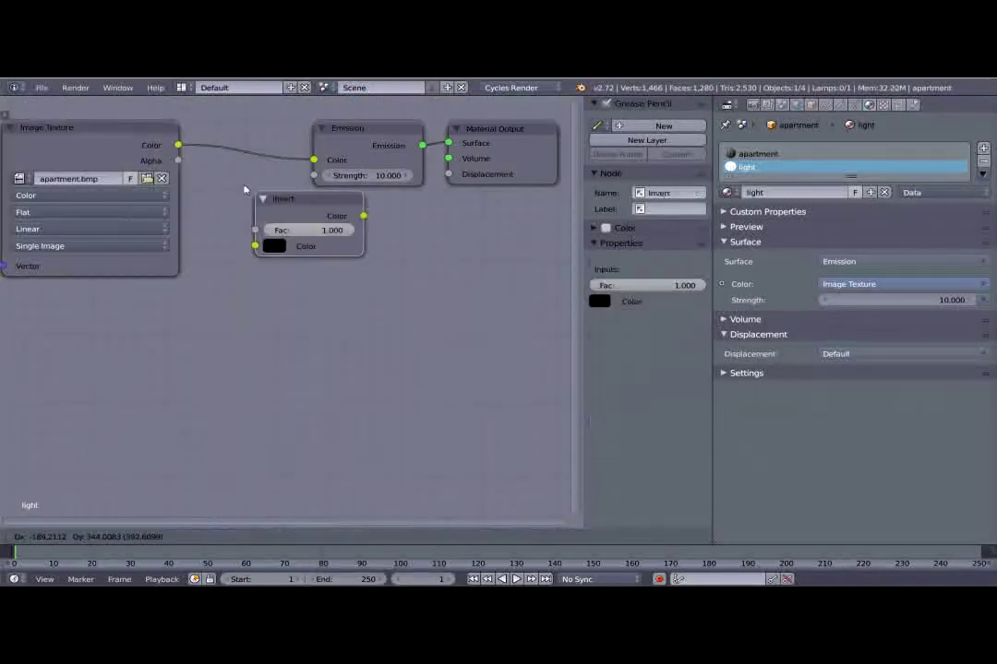
click(179, 138)
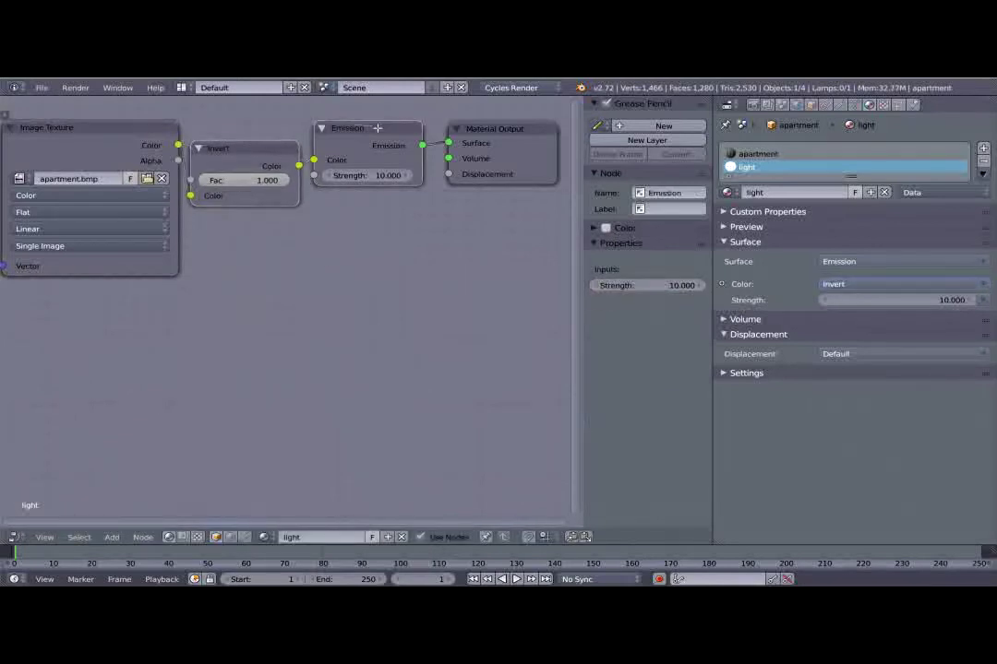
drag(496, 128, 547, 129)
drag(377, 130, 428, 133)
drag(240, 148, 276, 136)
middle_drag(403, 285, 386, 322)
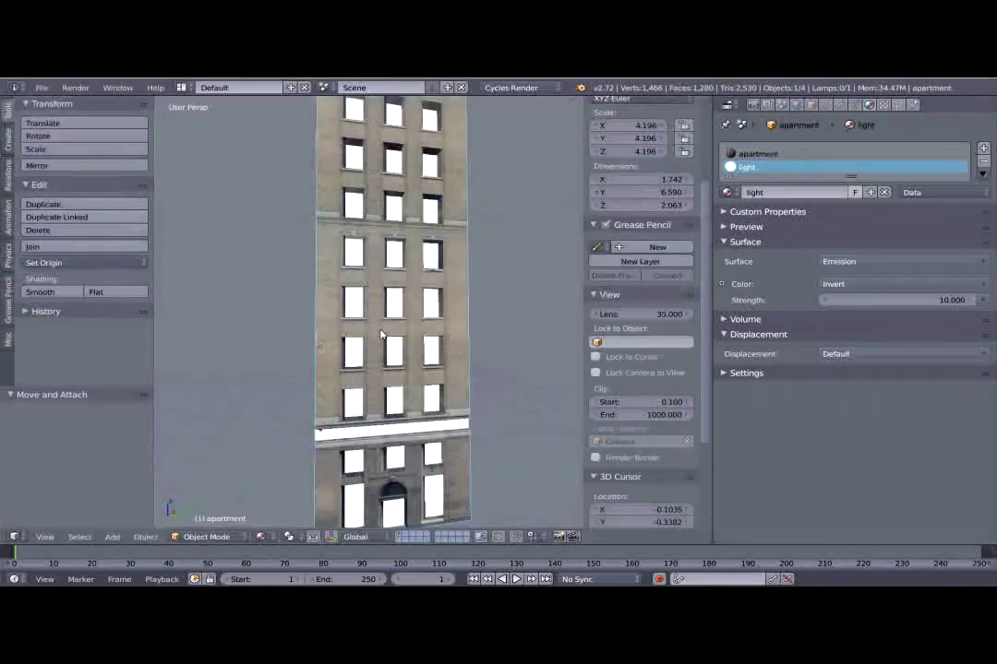
Align the camera to an angled view of the building's corner and render it to inspect the lit windows.
middle_drag(383, 338, 443, 371)
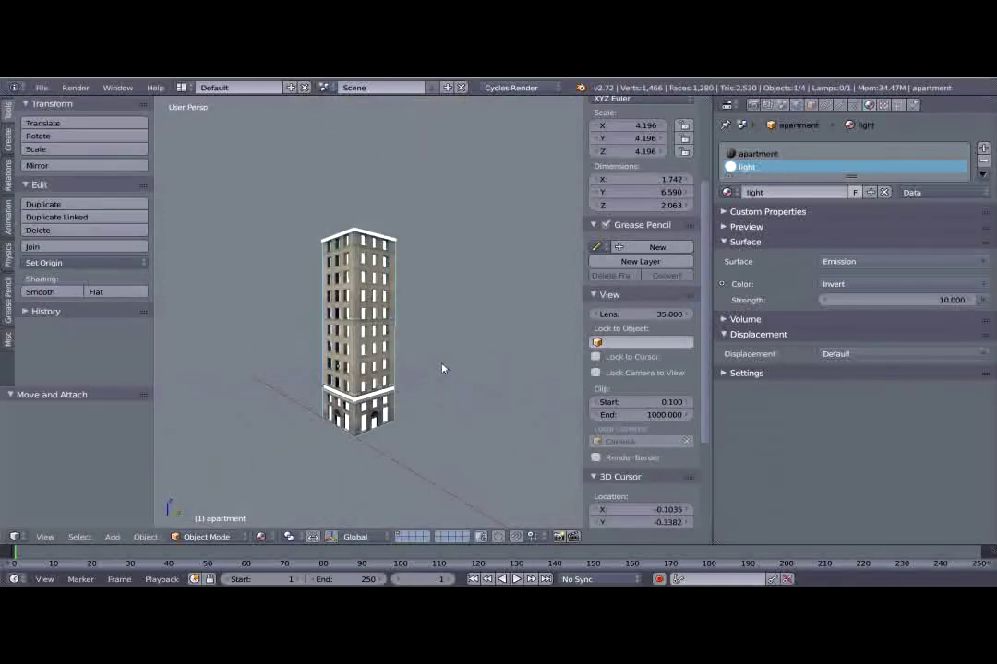
key(ctrl+alt+KP_0)
key(F12)
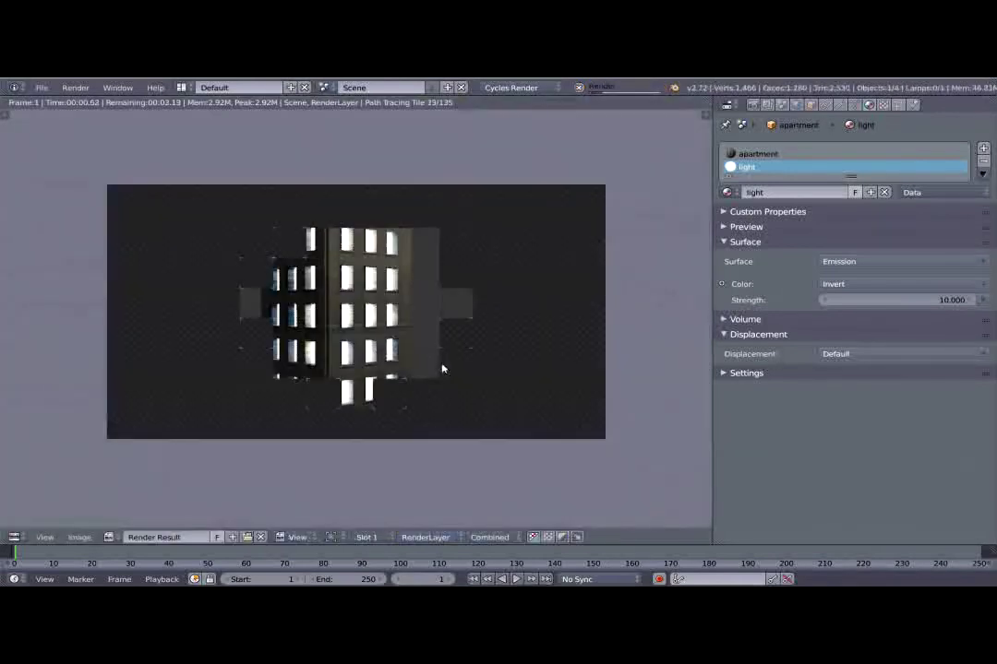
scroll(328, 318, up, 5)
scroll(329, 318, down, 2)
key(Escape)
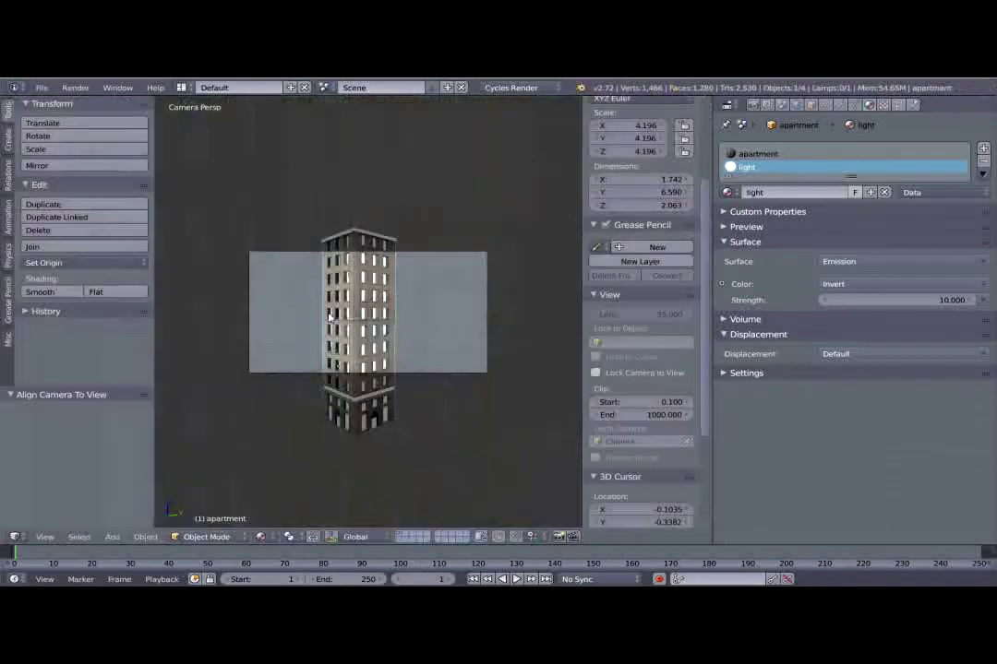
Return to the light material's node tree, set the Emission strength to 1 and render the building again.
key(ctrl+Up)
key(ctrl+Up)
key(alt+F3)
key(shift+F3)
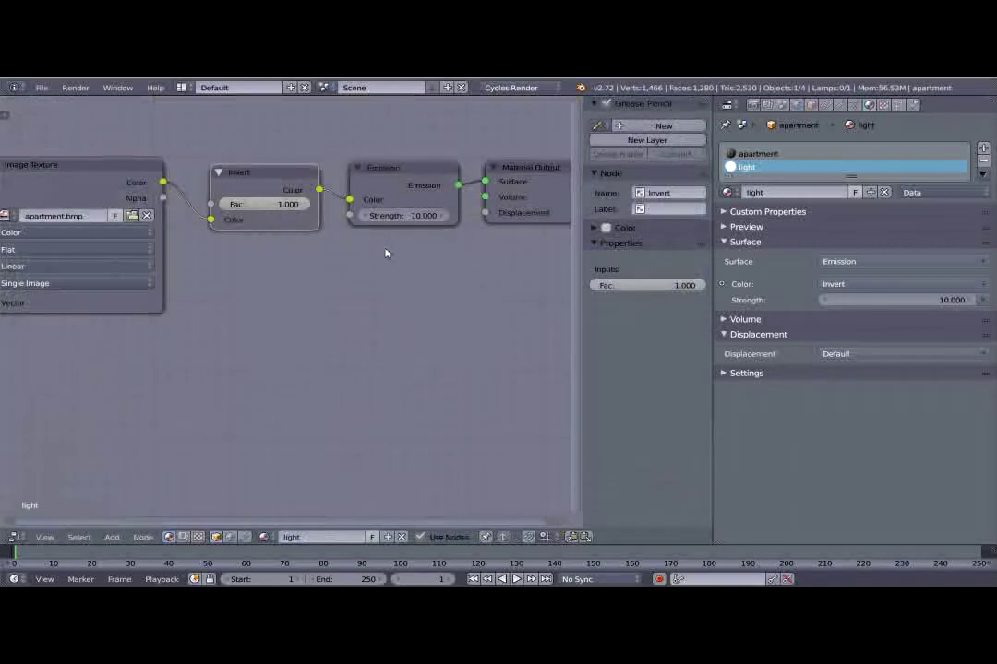
middle_drag(389, 258, 407, 269)
text(1)
key(Return)
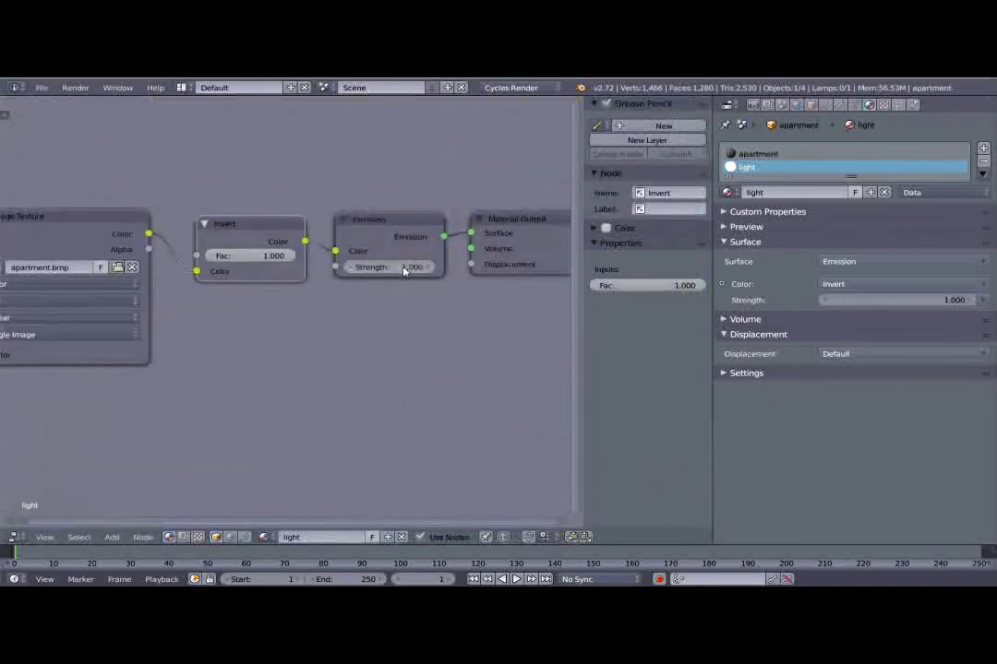
key(F12)
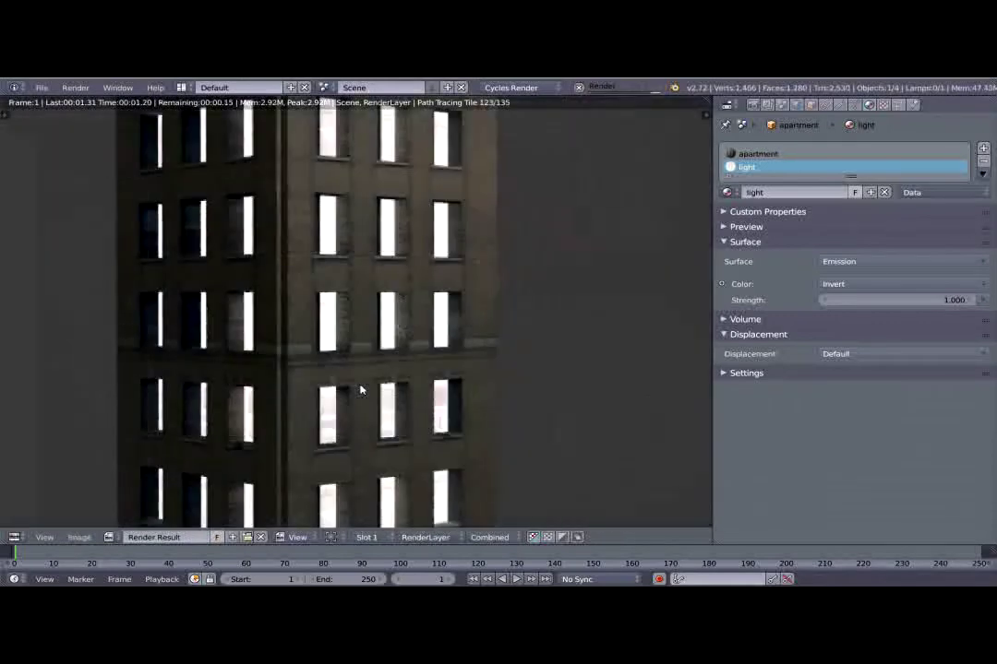
key(Escape)
Set the Invert node's factor to 0.770 and render the building to check the windows.
middle_drag(294, 336, 329, 363)
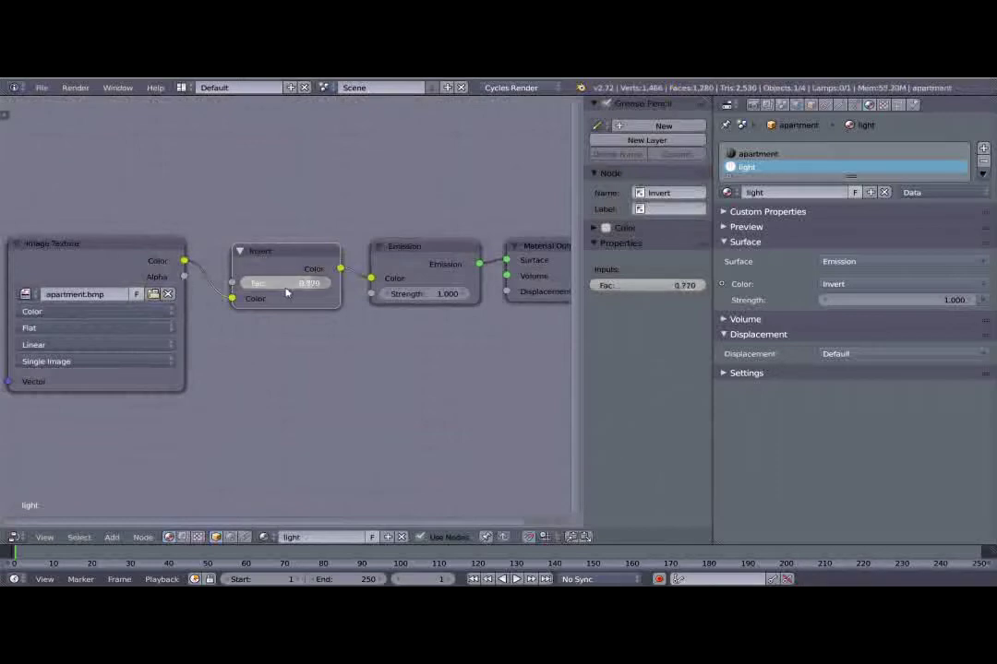
key(F12)
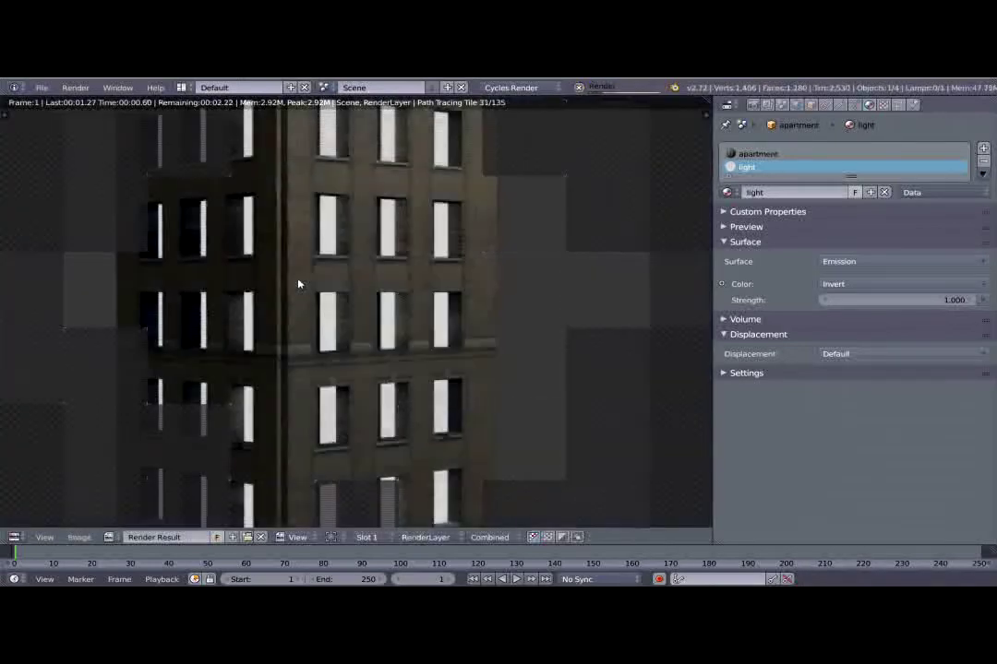
key(Escape)
Lower the Invert node's factor to 0.086, render again and examine the windows on several floors.
drag(291, 286, 257, 287)
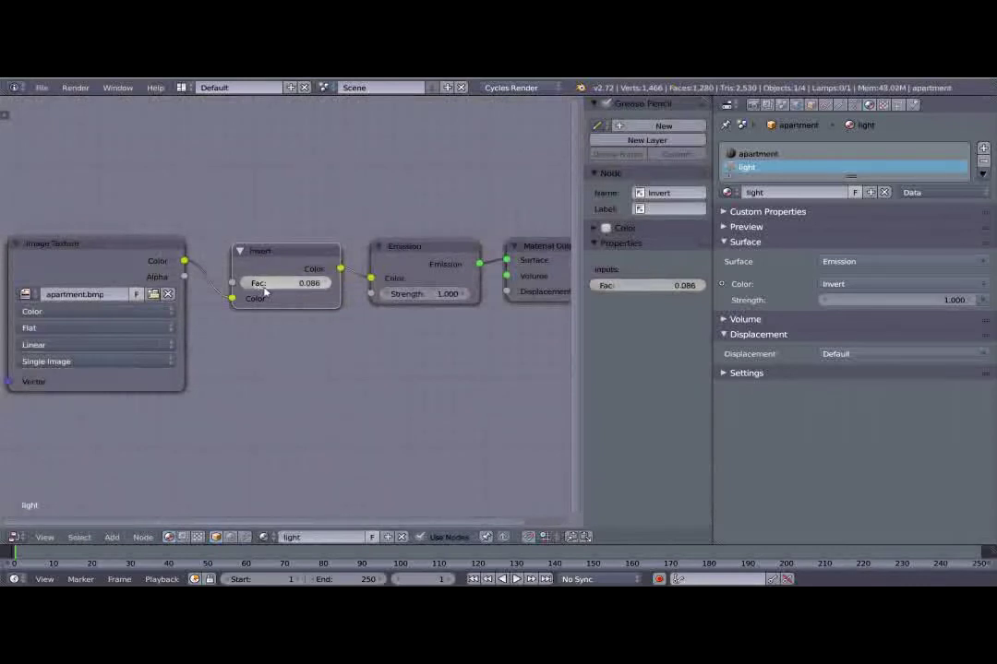
key(F12)
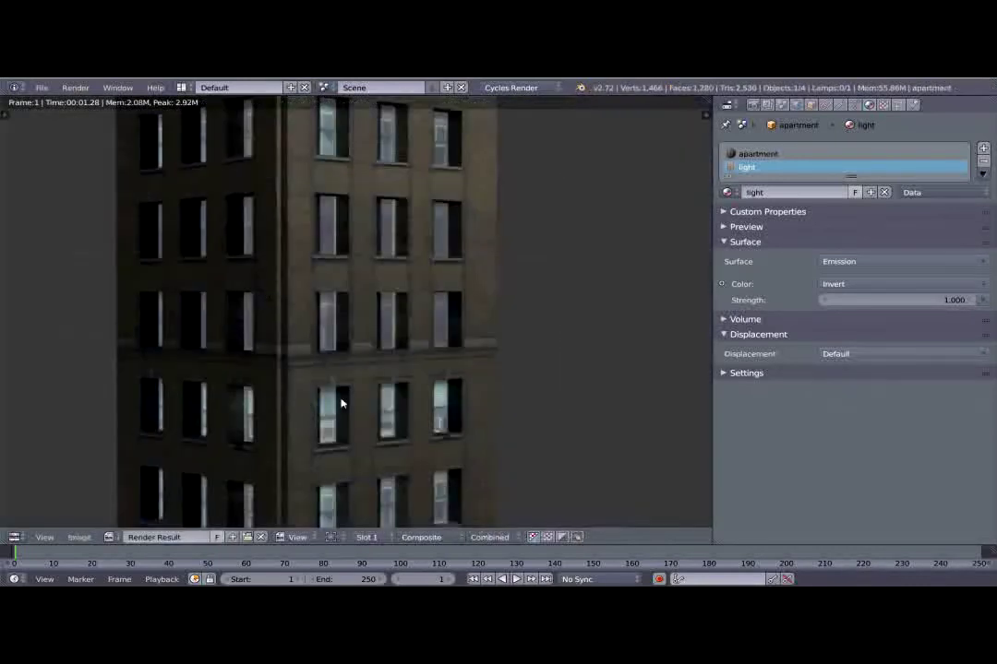
middle_drag(377, 393, 413, 223)
middle_drag(407, 267, 382, 369)
key(Escape)
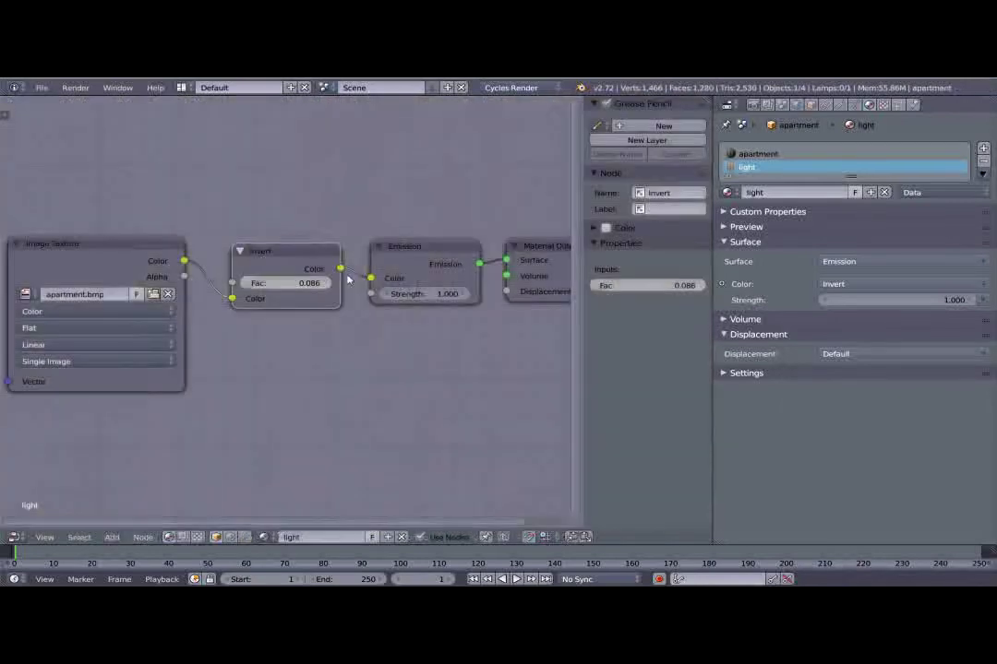
Replace the Invert node with a MixRGB node, linking the Image Texture color to Color1 and the mix output to the Emission color.
key(x)
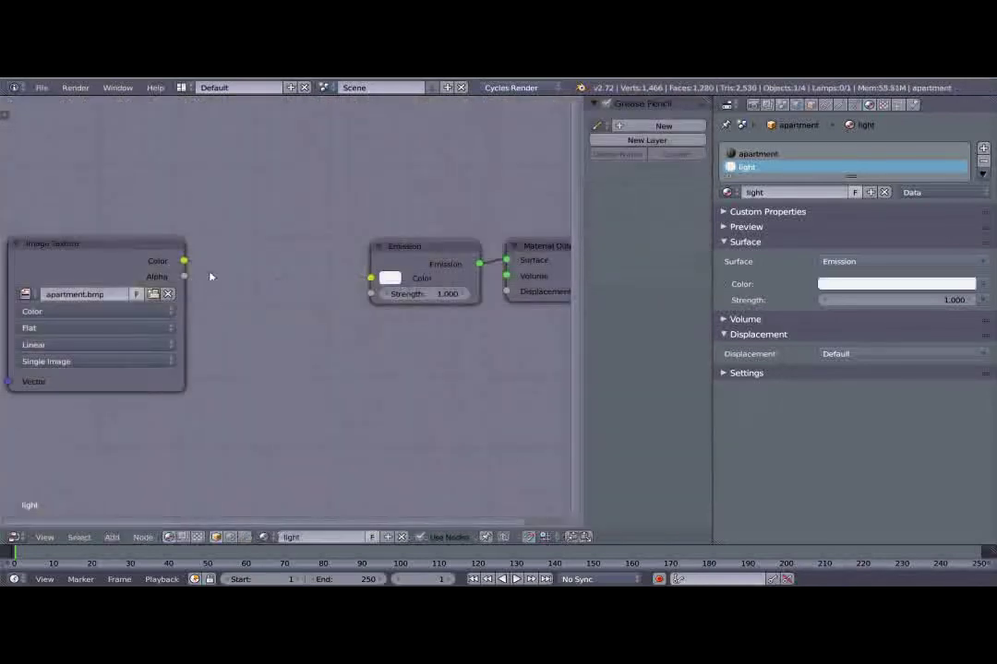
drag(184, 263, 277, 270)
key(shift+a)
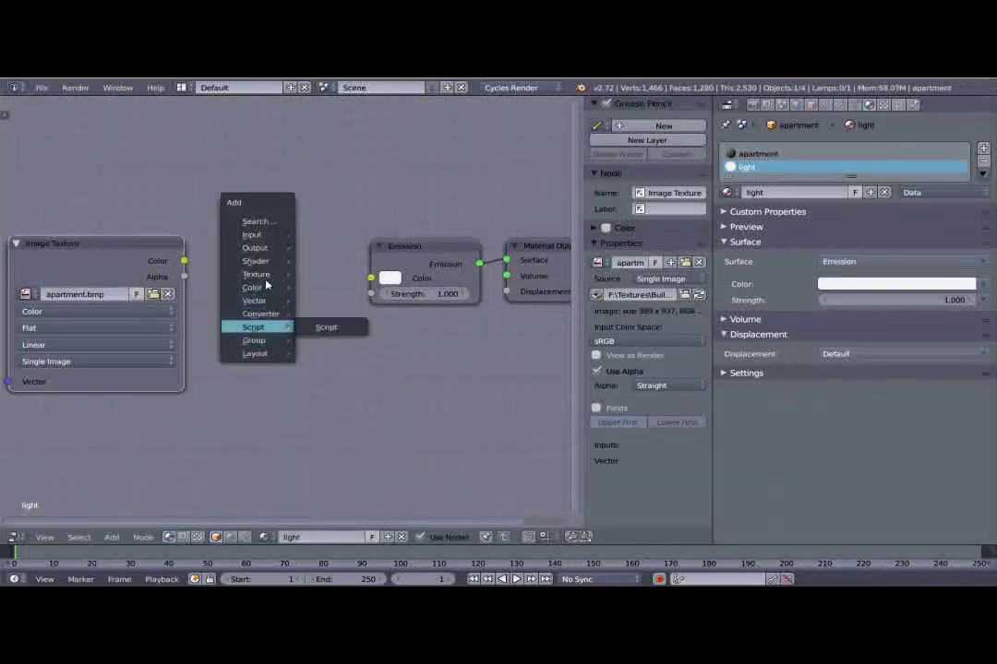
mouse_move(271, 291)
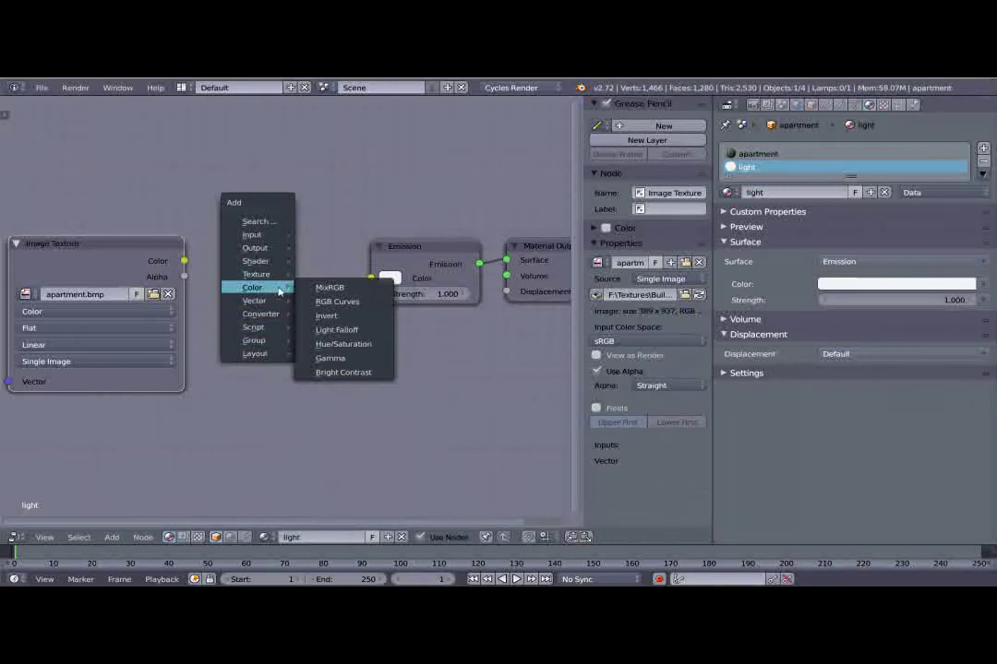
click(329, 287)
click(226, 237)
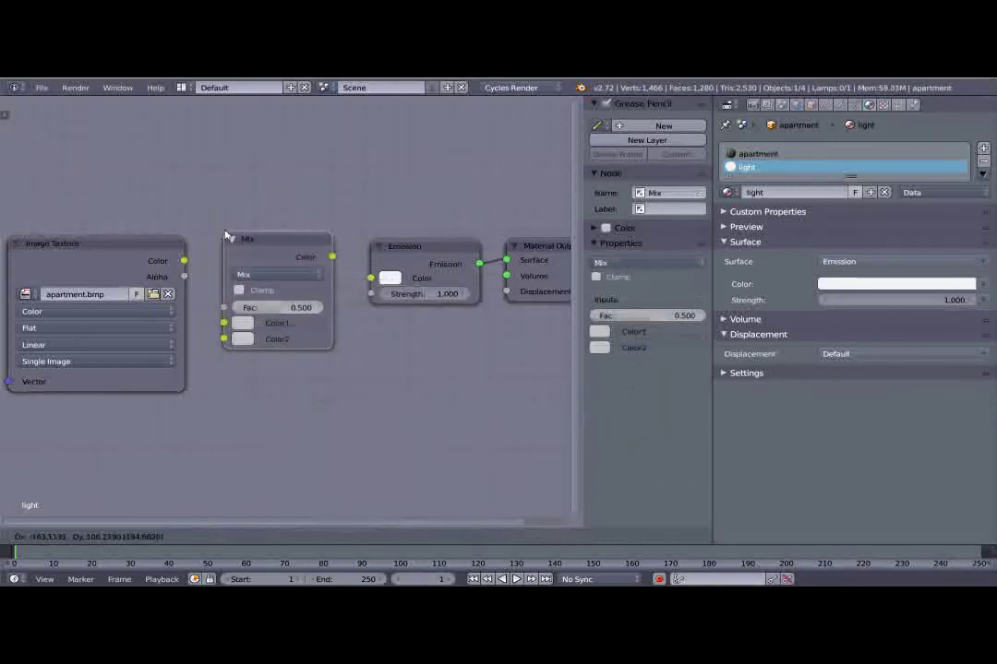
drag(185, 260, 224, 321)
drag(332, 255, 371, 279)
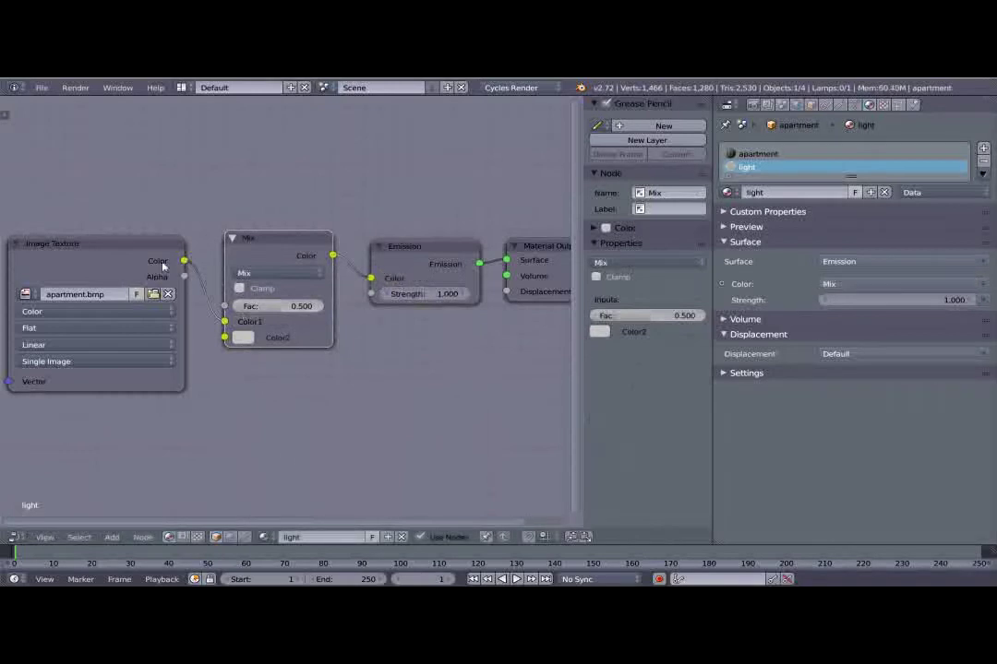
Chain Invert and Bright/Contrast nodes between the Image Texture and Emission nodes in place of the Mix node, with Bright set to -0.9.
key(shift+a)
mouse_move(227, 438)
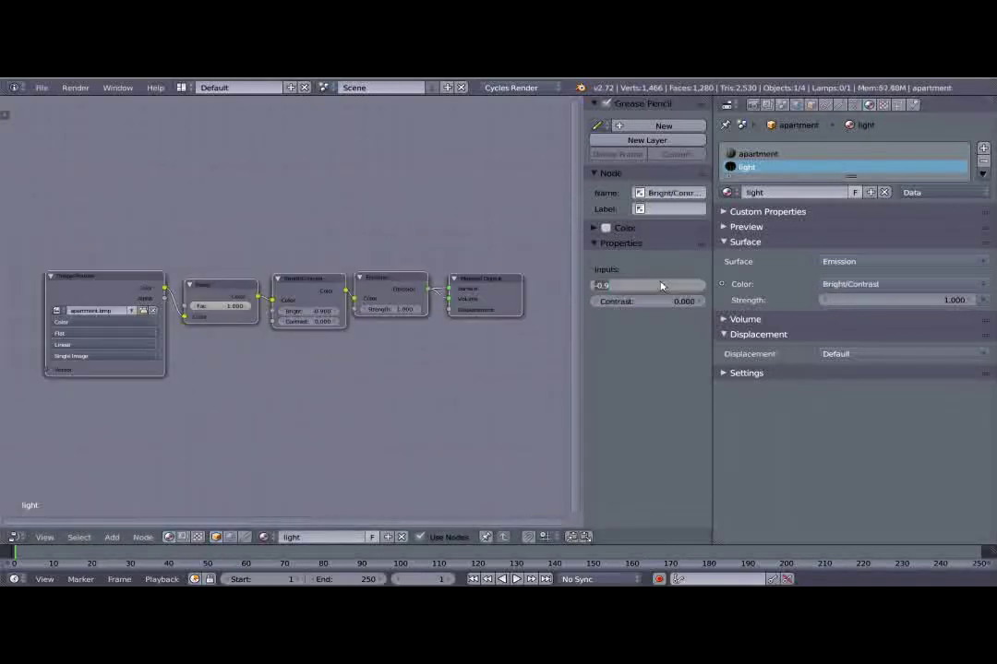
key(Return)
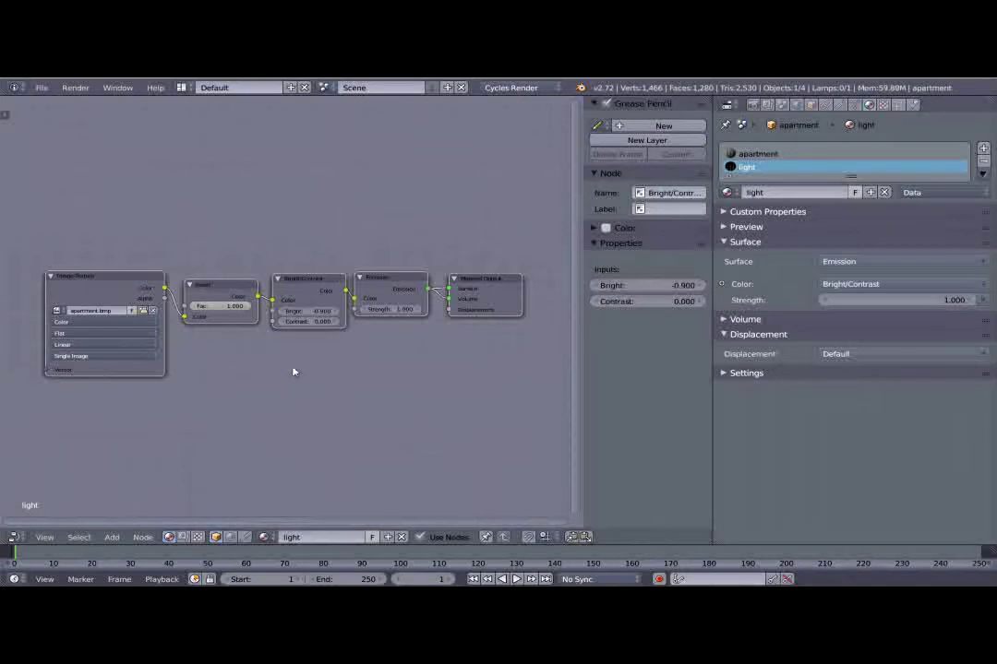
scroll(294, 371, up, 3)
middle_drag(288, 369, 313, 378)
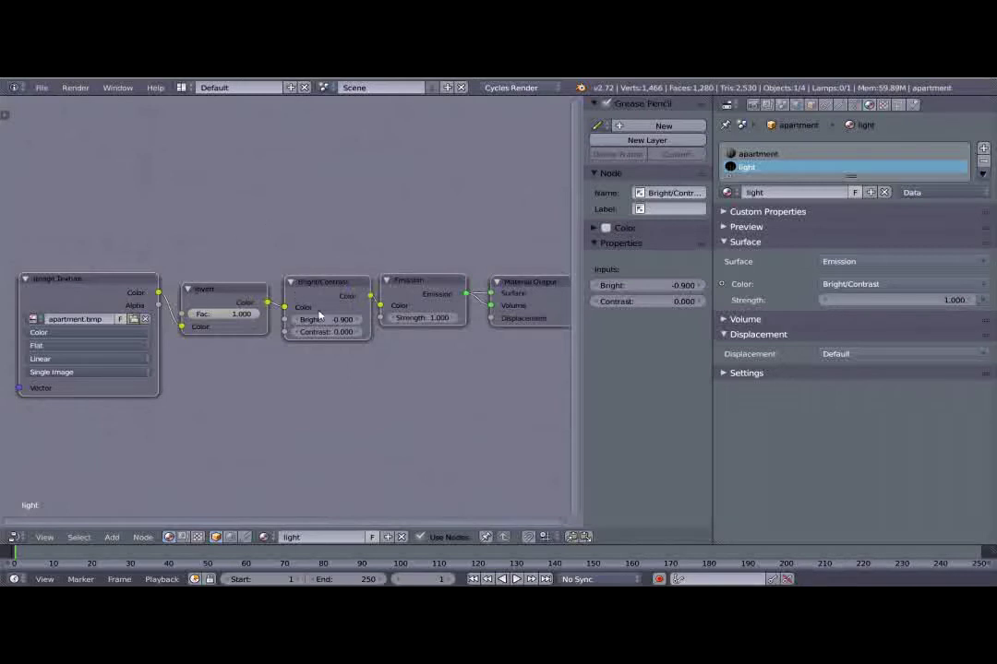
mouse_move(338, 403)
middle_down()
mouse_move(289, 407)
mouse_move(323, 404)
middle_up()
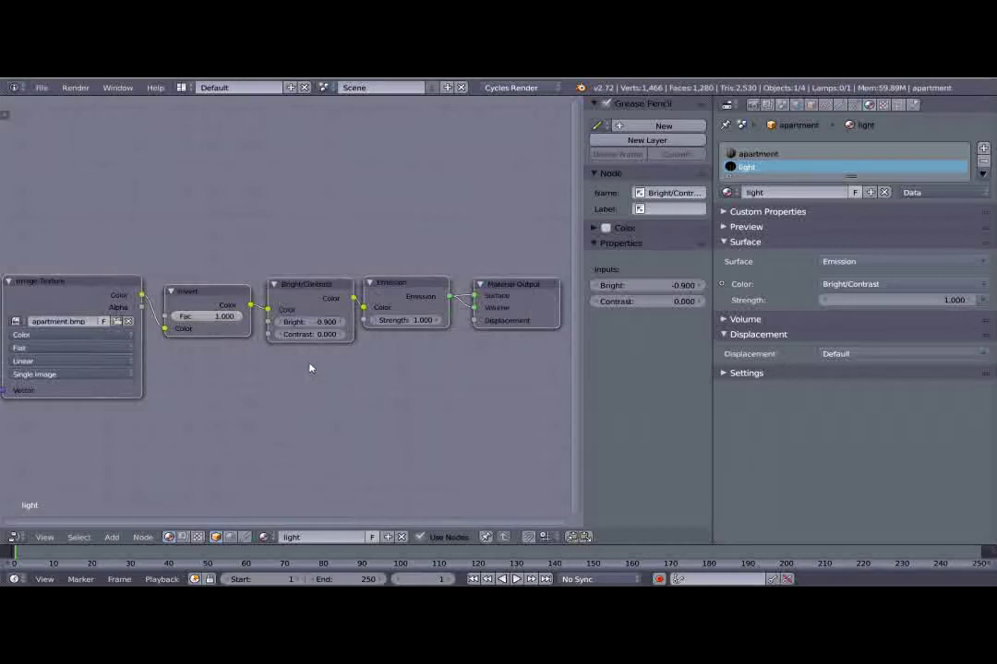
Switch back to the 3D view, deselect everything and inspect the building's windows up close and from a distance.
key(shift+F5)
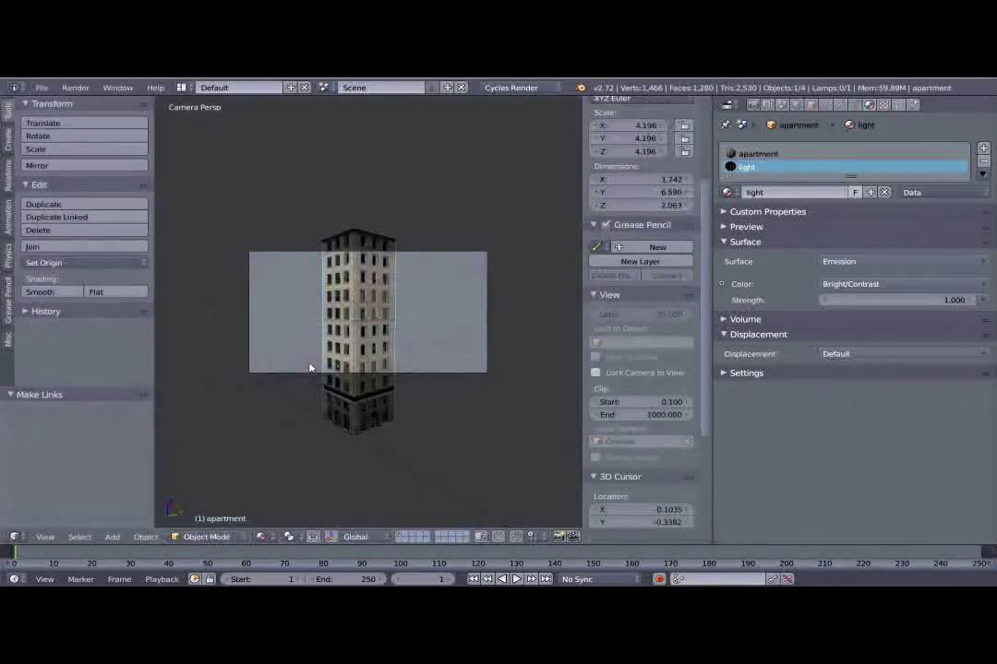
scroll(301, 407, up, 5)
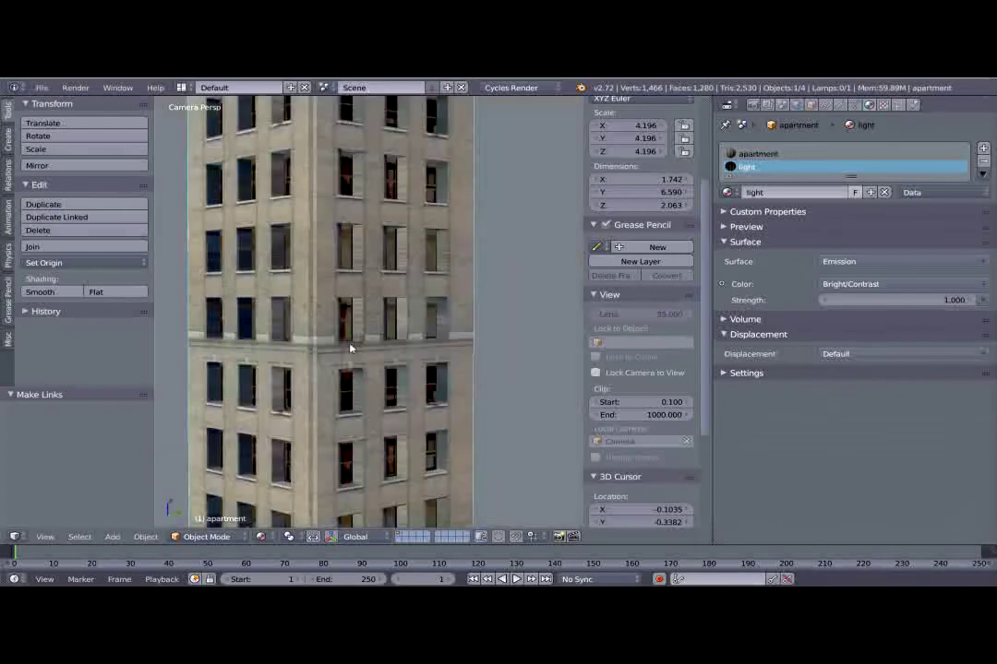
key(a)
mouse_move(371, 301)
middle_down()
mouse_move(352, 289)
mouse_move(362, 287)
middle_up()
scroll(356, 293, up, 5)
scroll(354, 294, down, 7)
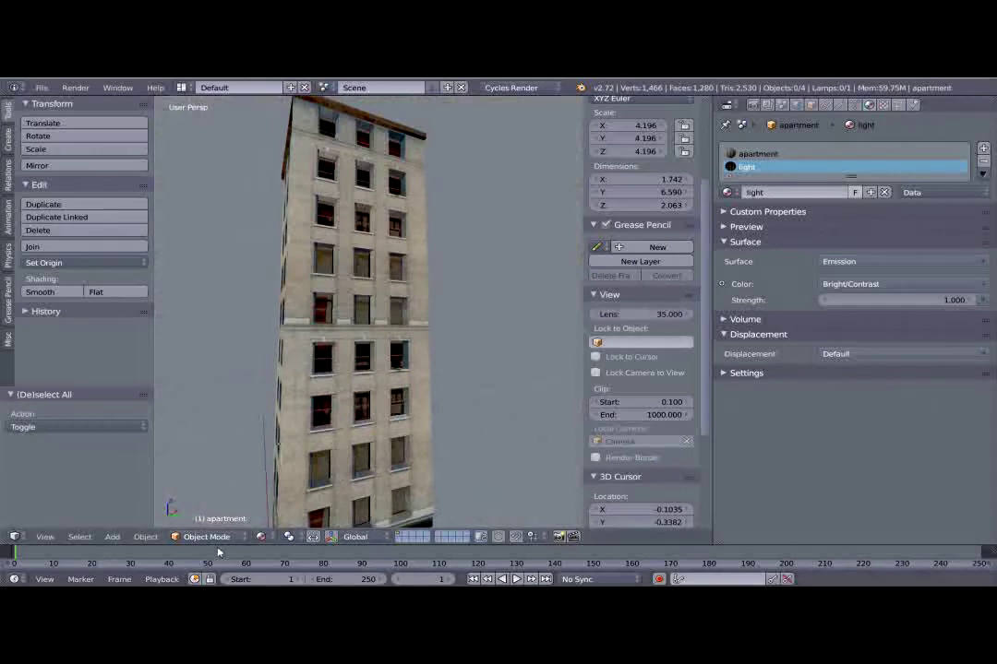
Enlarge the timeline area, switch it to the Node Editor and frame the light material's nodes.
drag(219, 546, 219, 449)
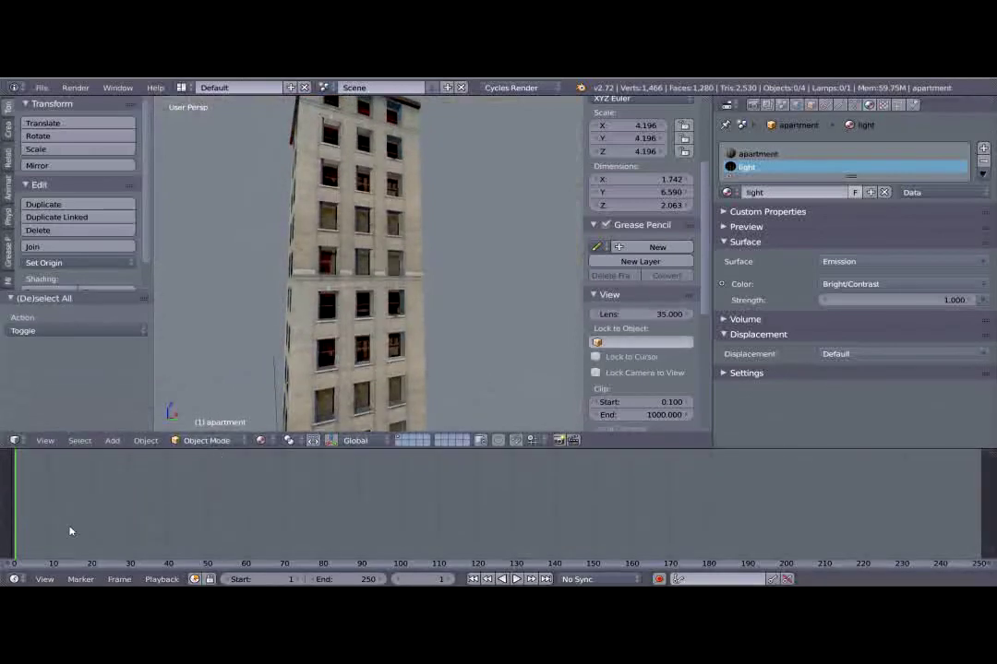
click(15, 578)
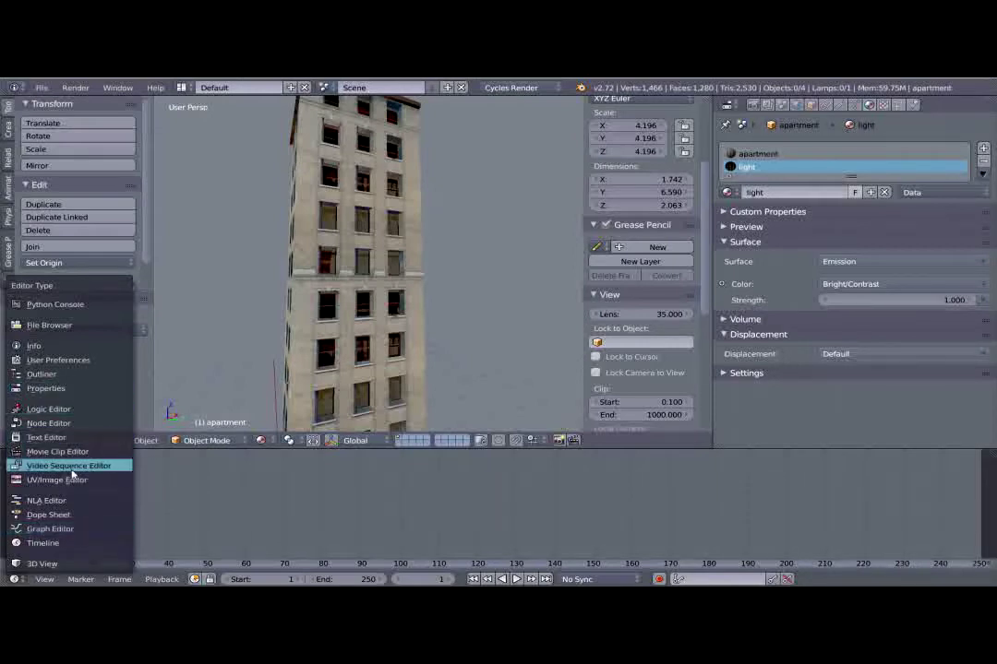
click(48, 423)
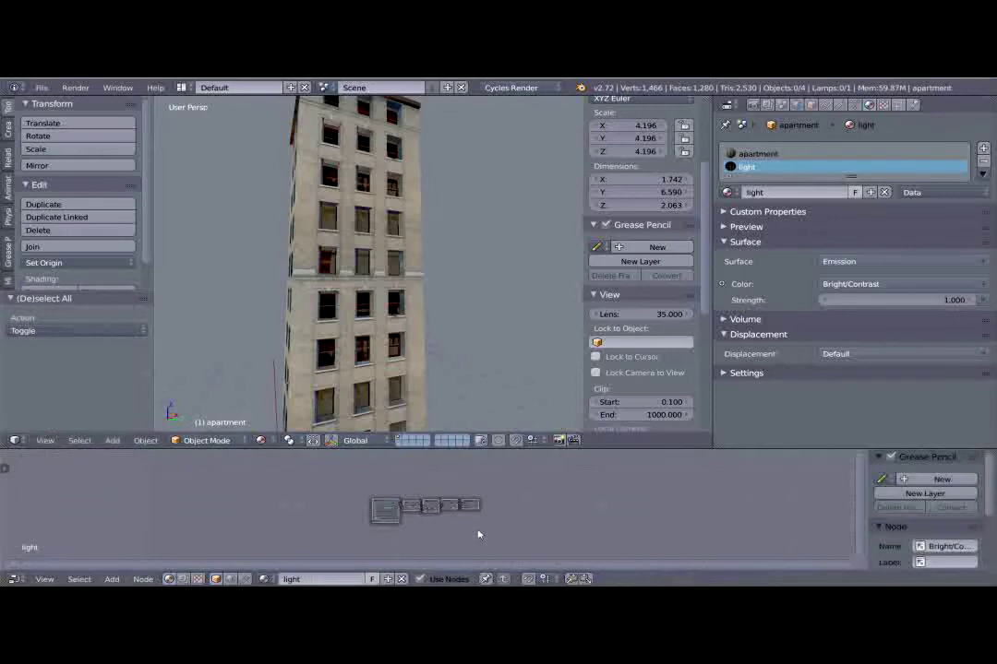
scroll(474, 531, up, 3)
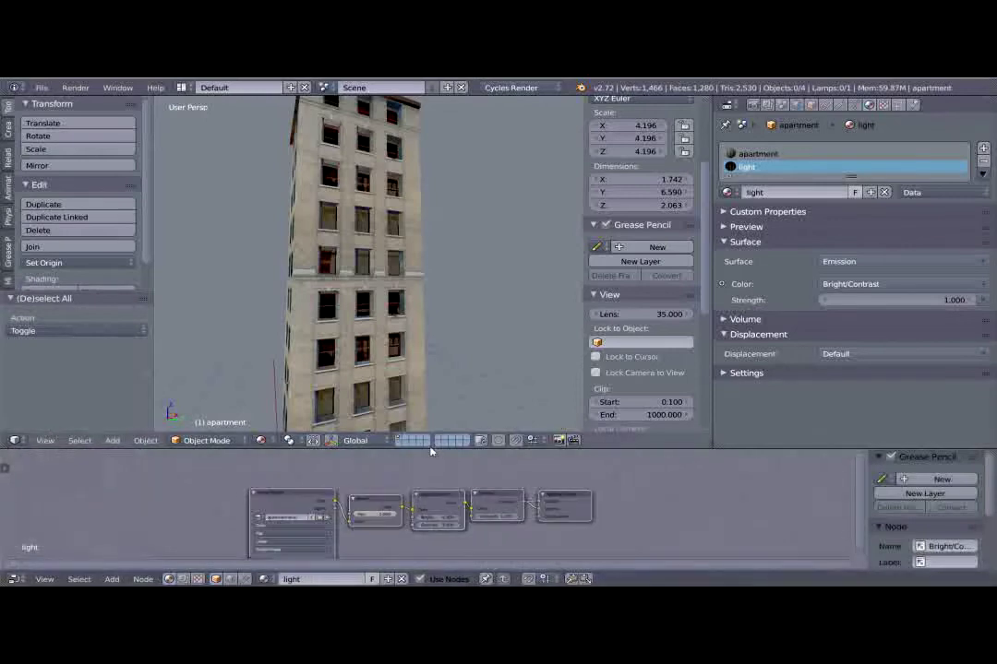
drag(426, 450, 426, 339)
scroll(451, 534, up, 3)
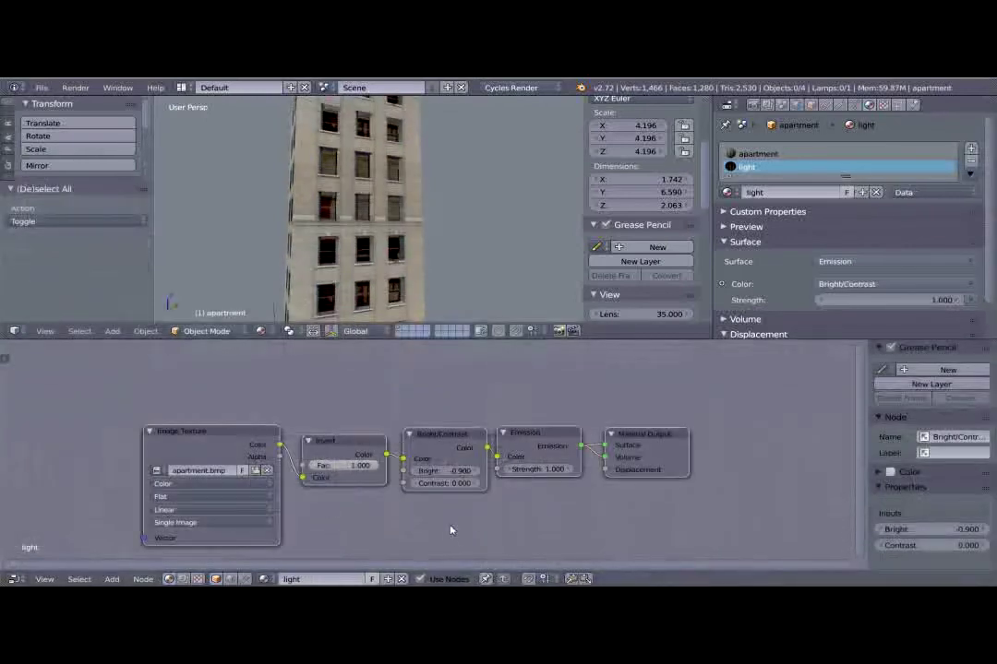
middle_drag(416, 491, 406, 471)
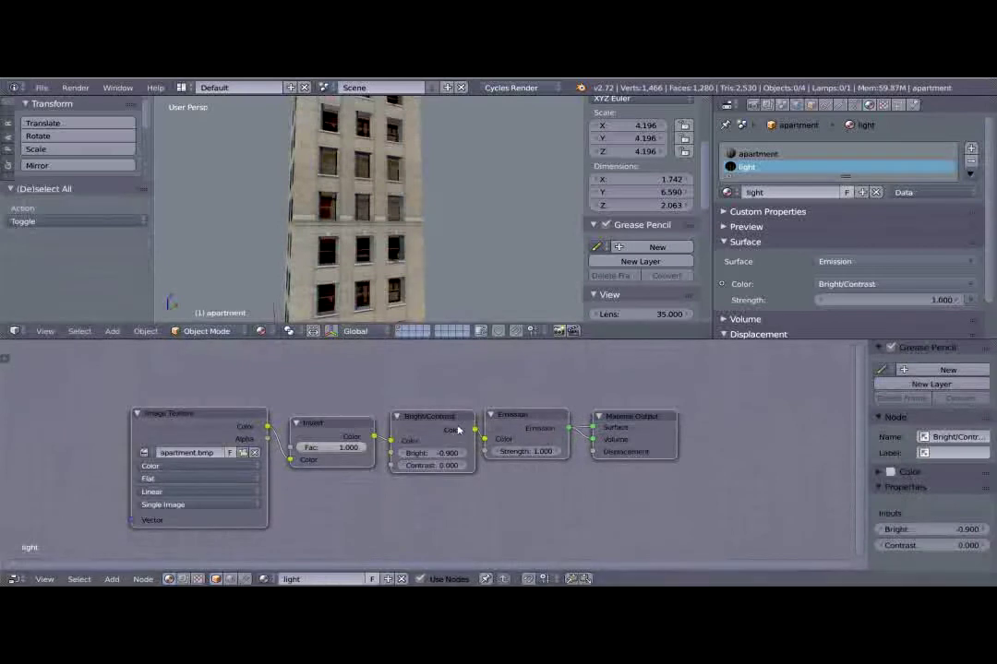
Test Bright values of -1, 0.09 and -0.2 on the Bright/Contrast node and restore it to -0.9.
click(390, 456)
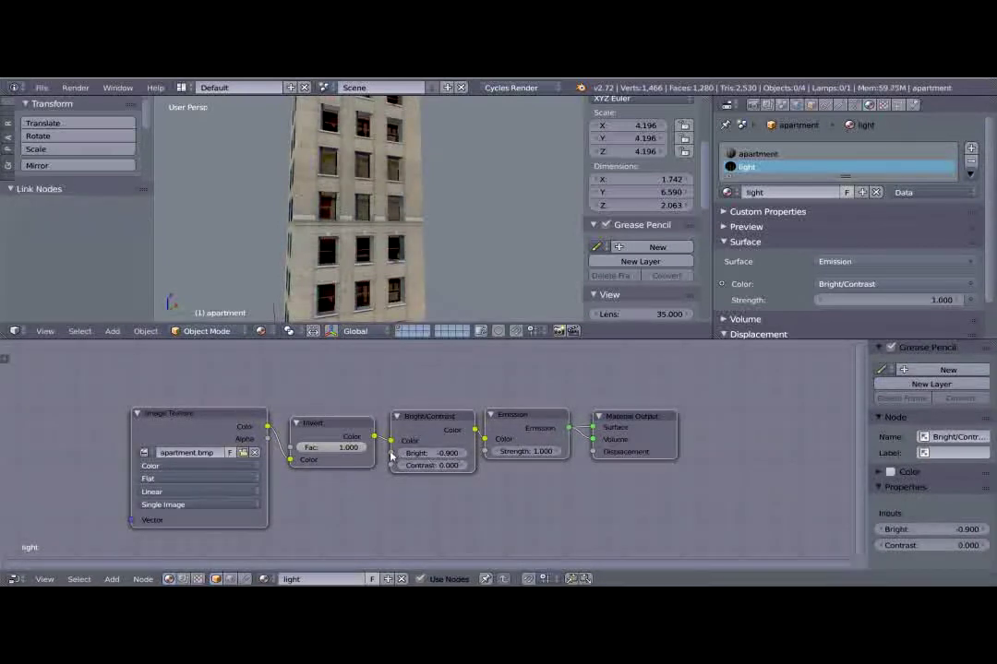
click(443, 451)
text(-1)
key(Return)
click(448, 452)
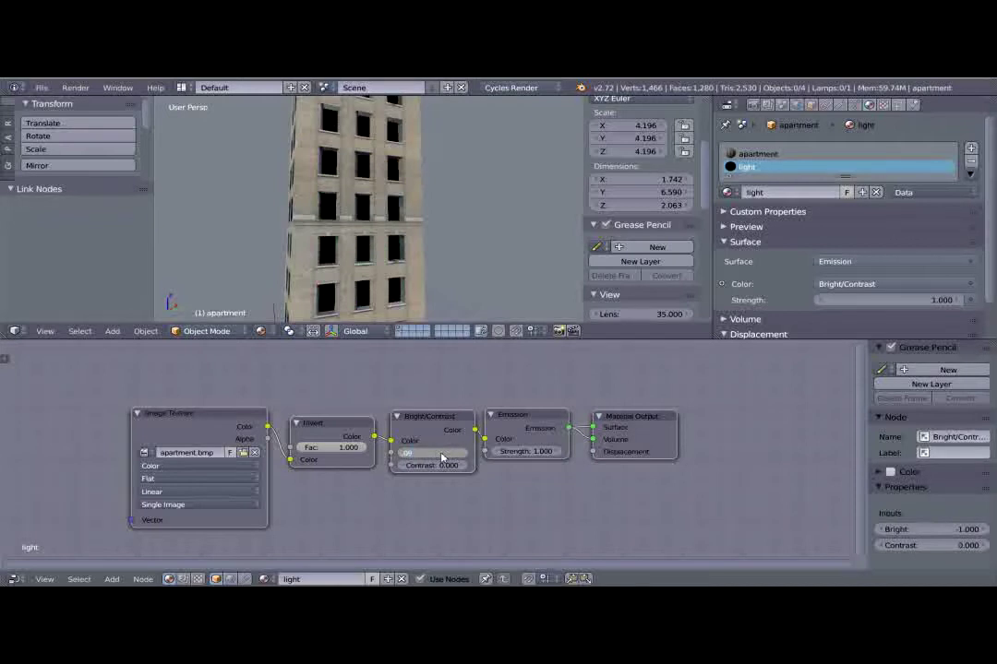
key(Return)
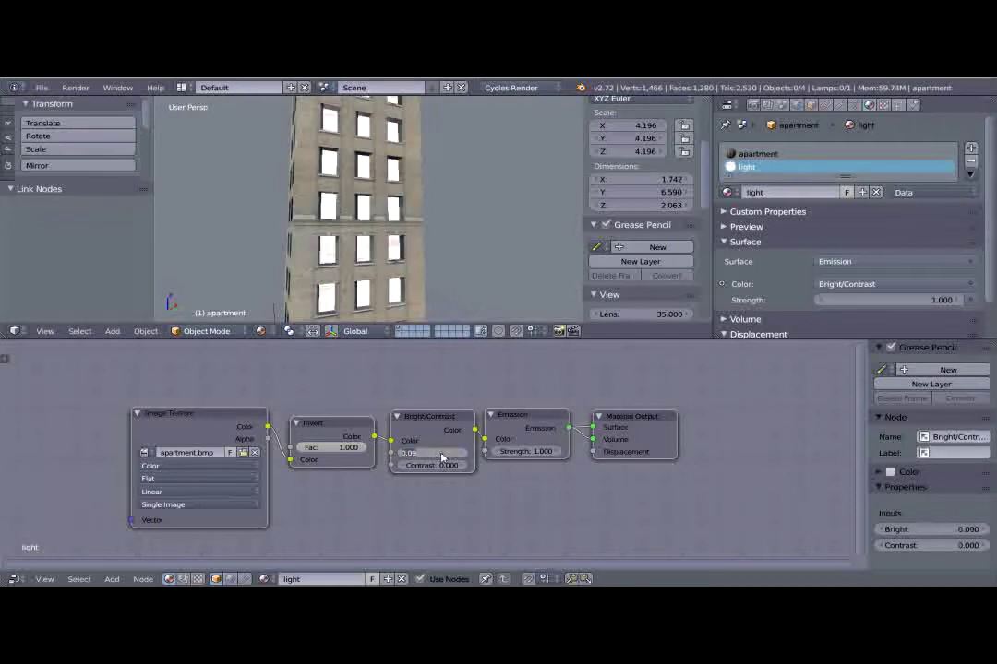
text(.9)
key(Return)
mouse_move(442, 458)
mouse_down()
mouse_move(459, 466)
mouse_move(441, 457)
mouse_up()
click(441, 458)
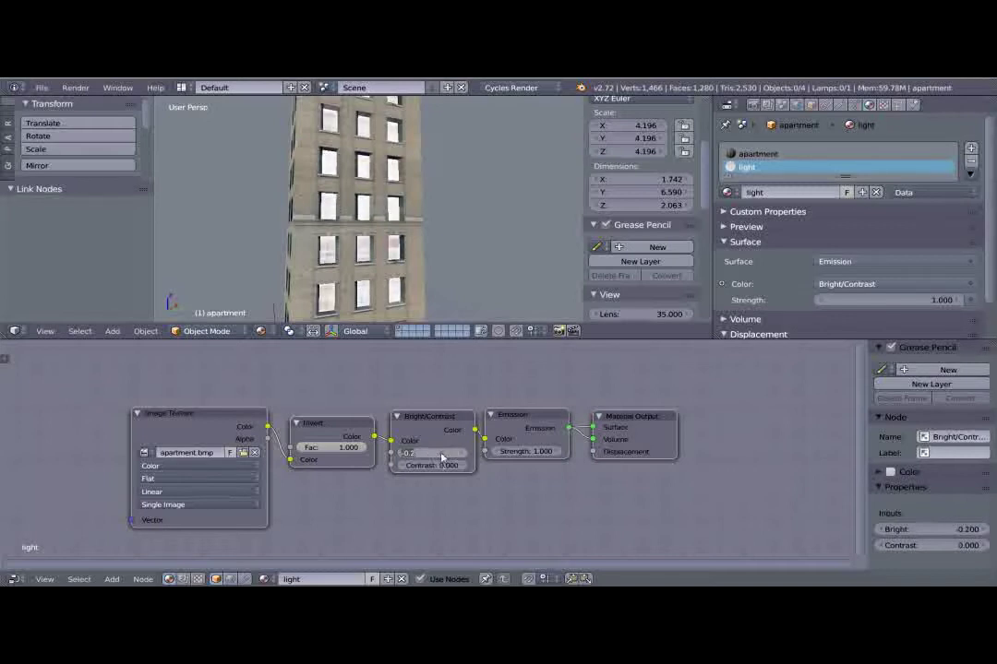
text(-0.9)
key(Return)
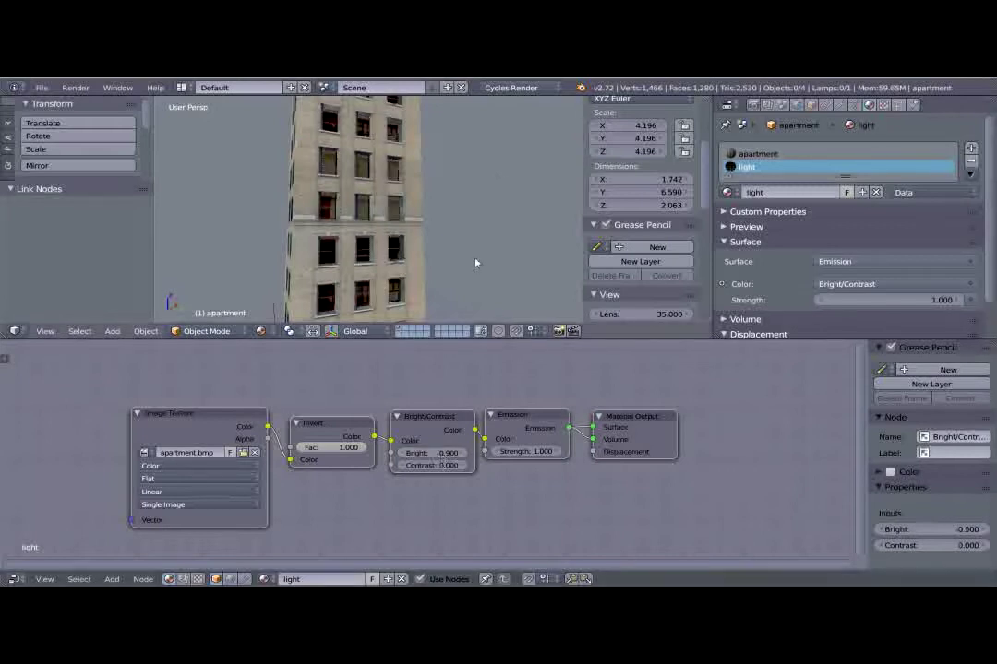
Set the Emission node's strength to 10.
drag(529, 454, 574, 469)
click(523, 455)
text(10)
key(Return)
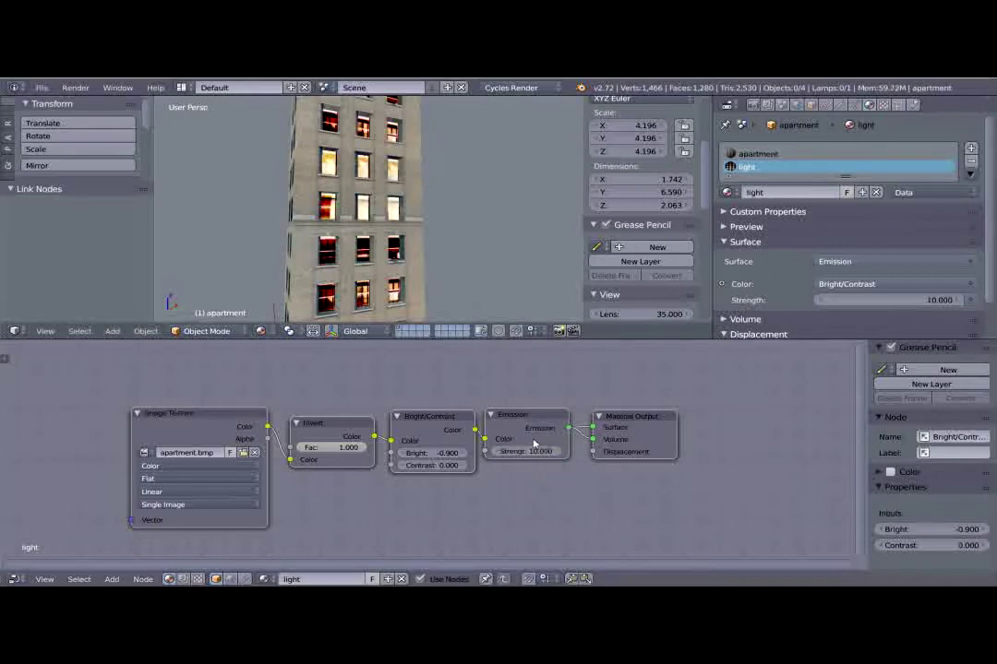
Maximize the 3D view, inspect the building's lit windows and delete the white monkey head in front of it.
key(ctrl+Up)
scroll(499, 277, down, 5)
mouse_move(573, 323)
middle_down()
mouse_move(601, 291)
mouse_move(516, 297)
mouse_move(594, 311)
mouse_move(556, 319)
middle_up()
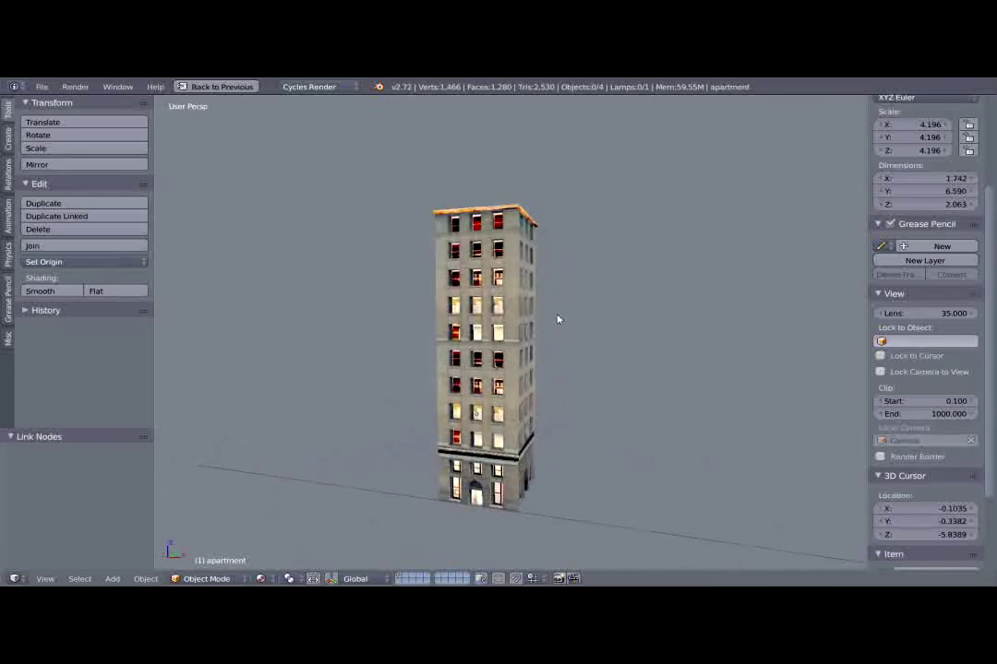
scroll(545, 312, up, 5)
scroll(530, 306, down, 5)
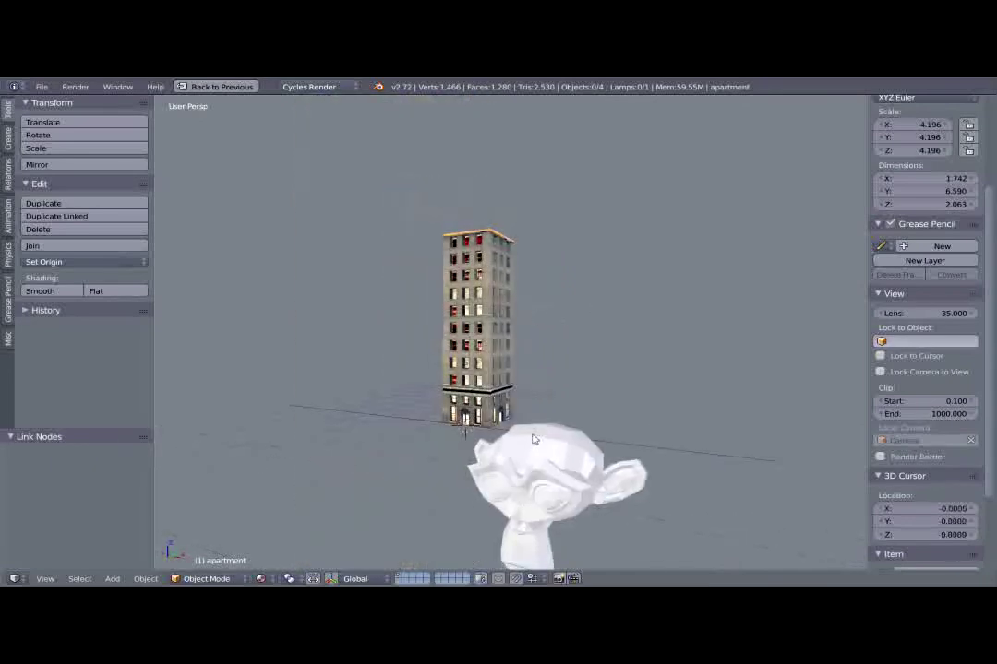
key(shift+a)
key(x)
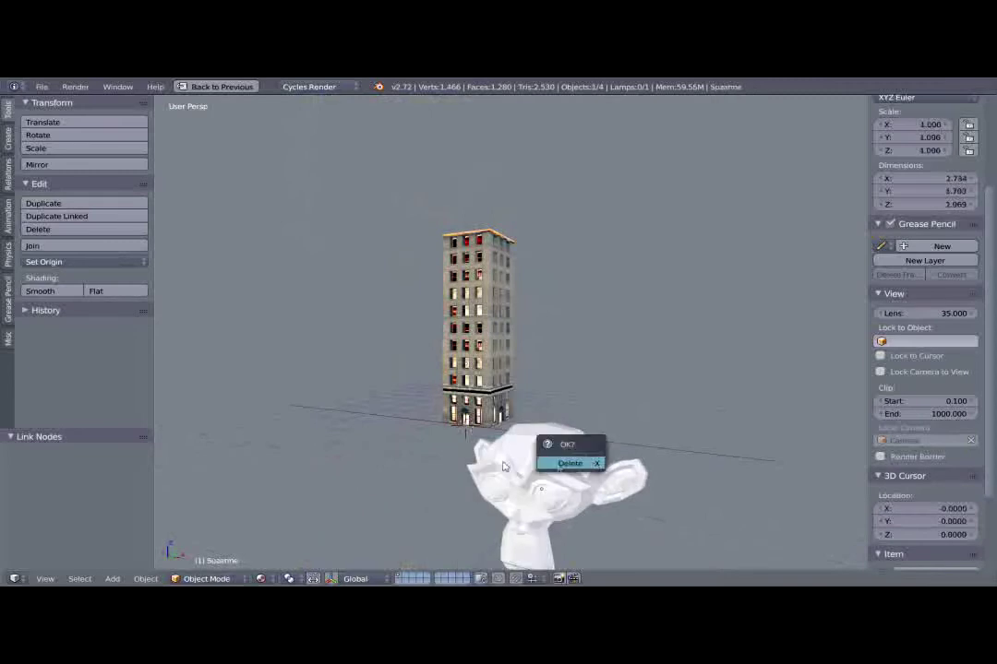
click(587, 462)
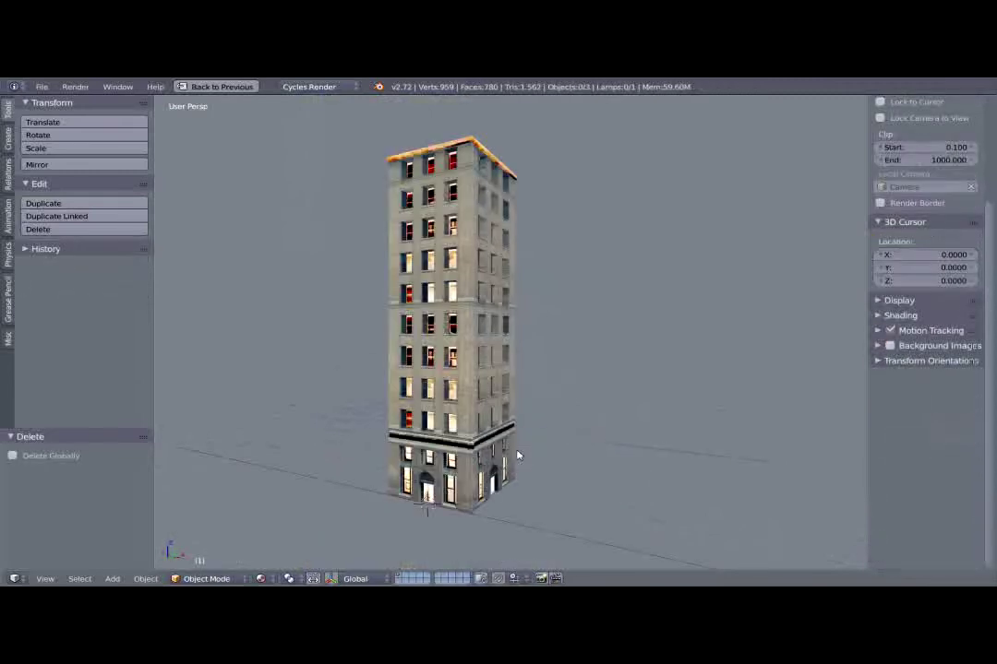
Add a plane at the world origin beneath the building and scale it by 10 as the ground.
key(shift+a)
mouse_move(496, 385)
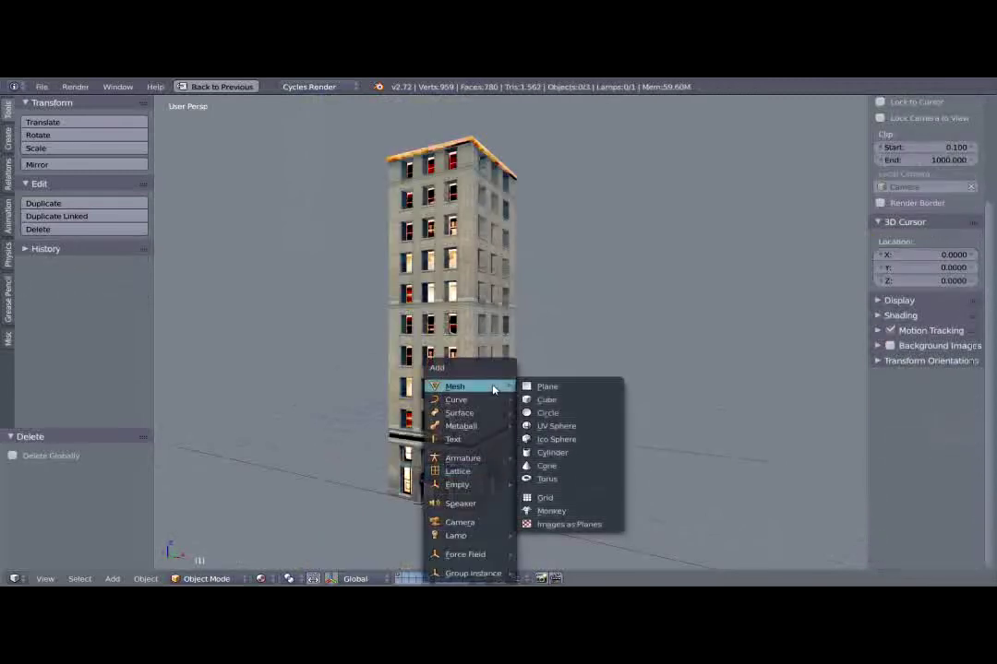
click(555, 391)
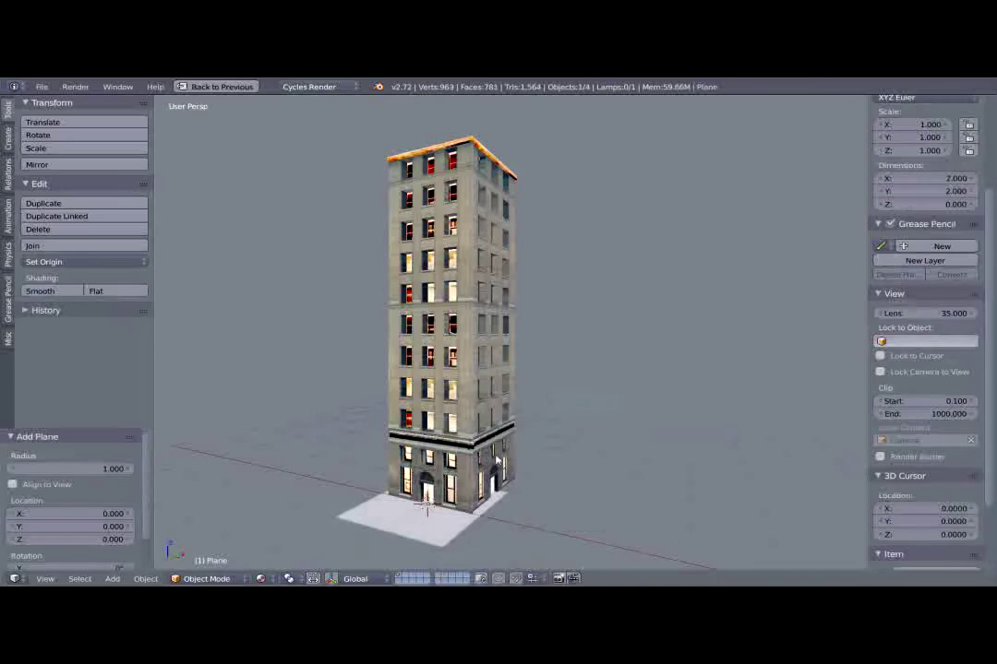
text(s10)
key(Return)
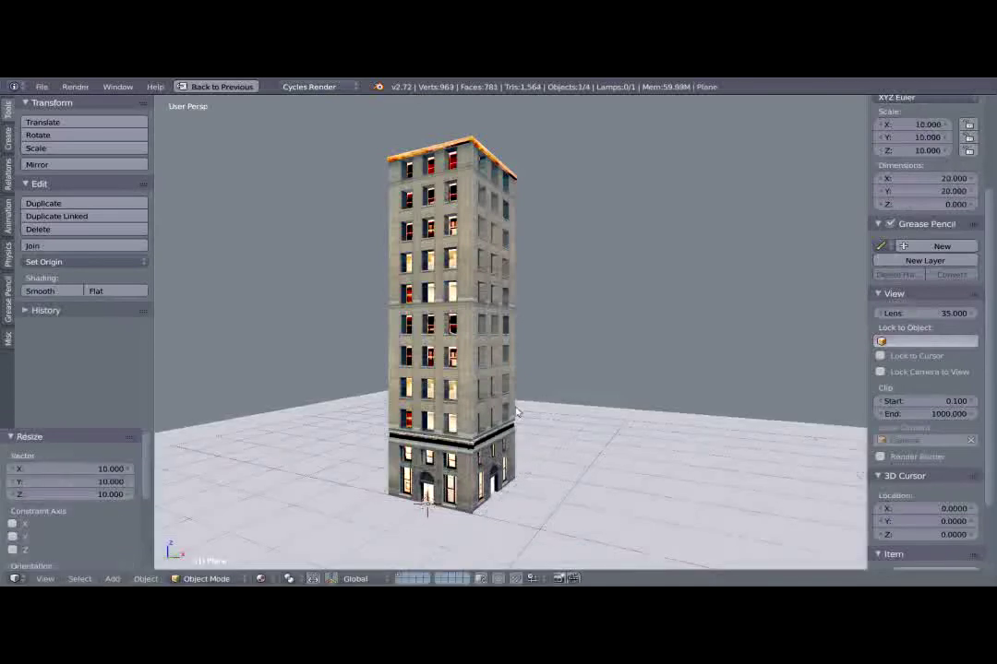
Align the camera to a corner view of the building, back it away until the whole tower fits the frame, and render.
middle_drag(499, 250, 515, 331)
middle_drag(541, 380, 531, 370)
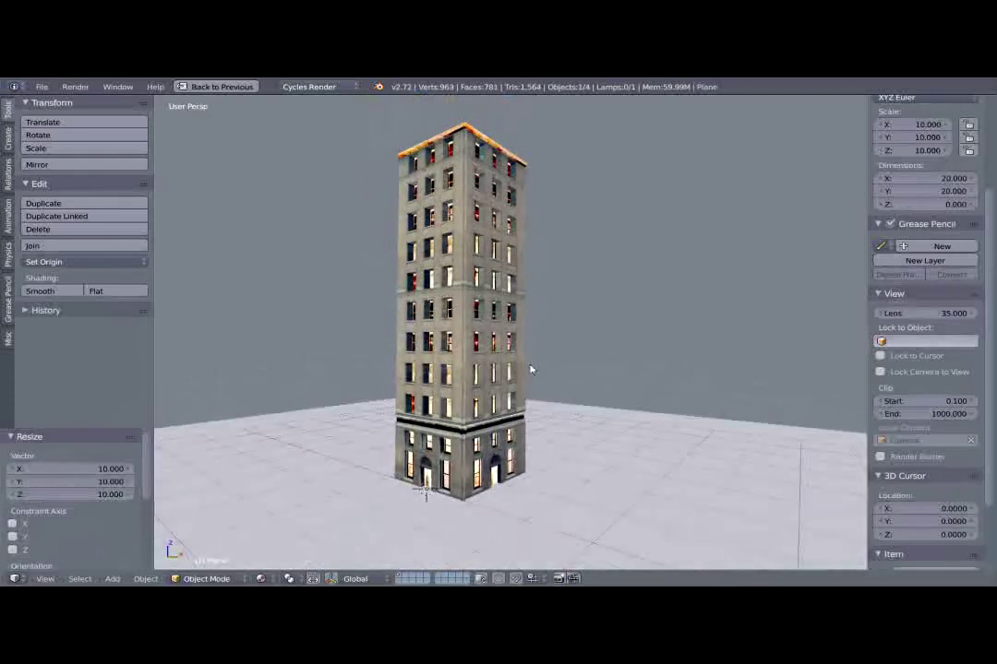
key(ctrl+alt+KP_0)
scroll(532, 372, down, 5)
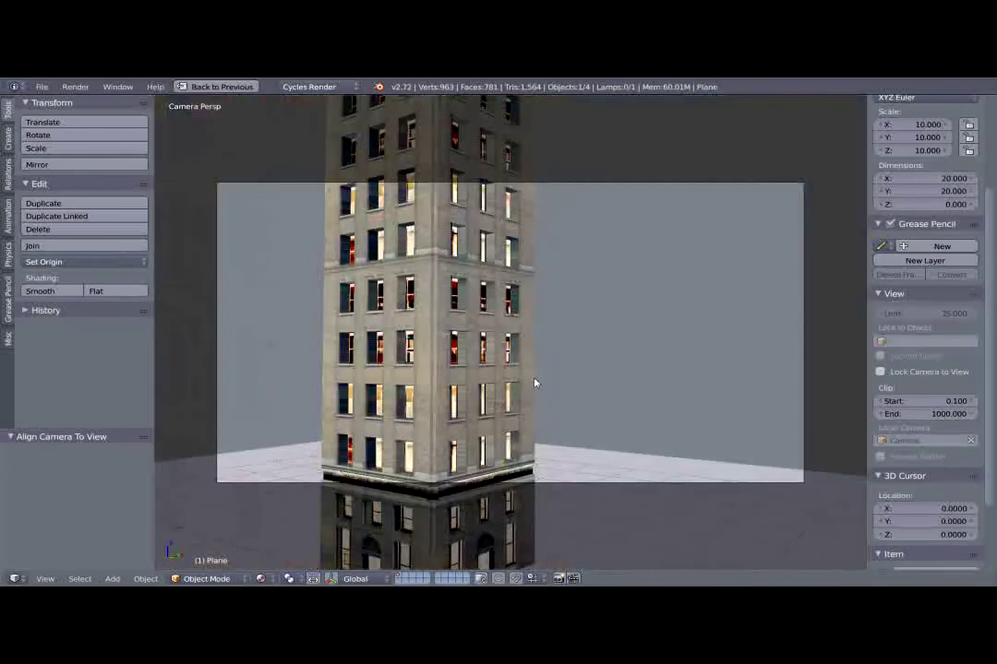
key(shift+f)
key(s)
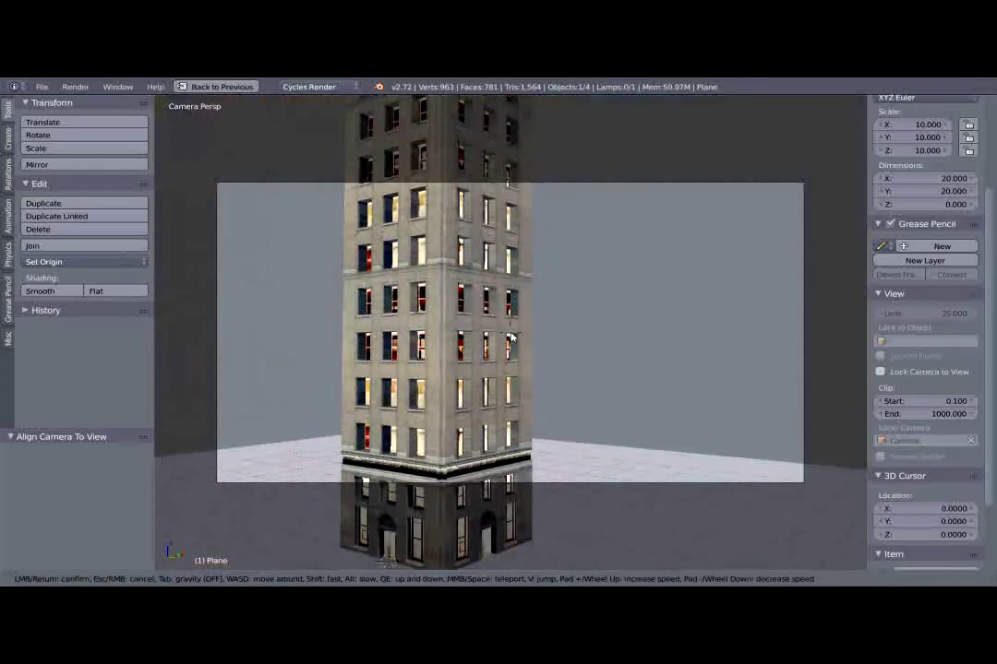
key(s)
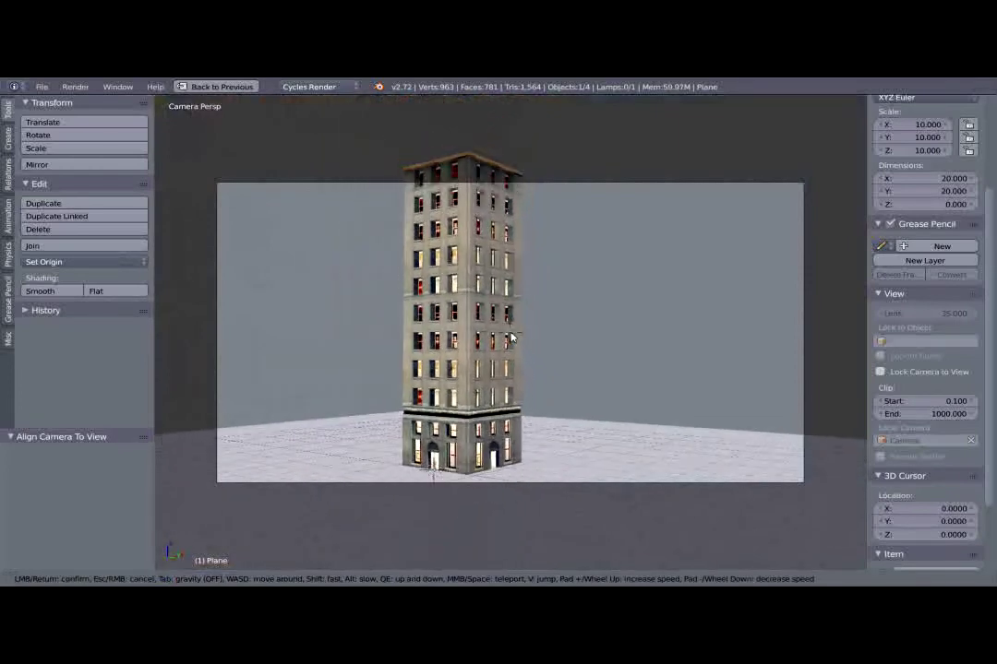
key(s)
click(512, 337)
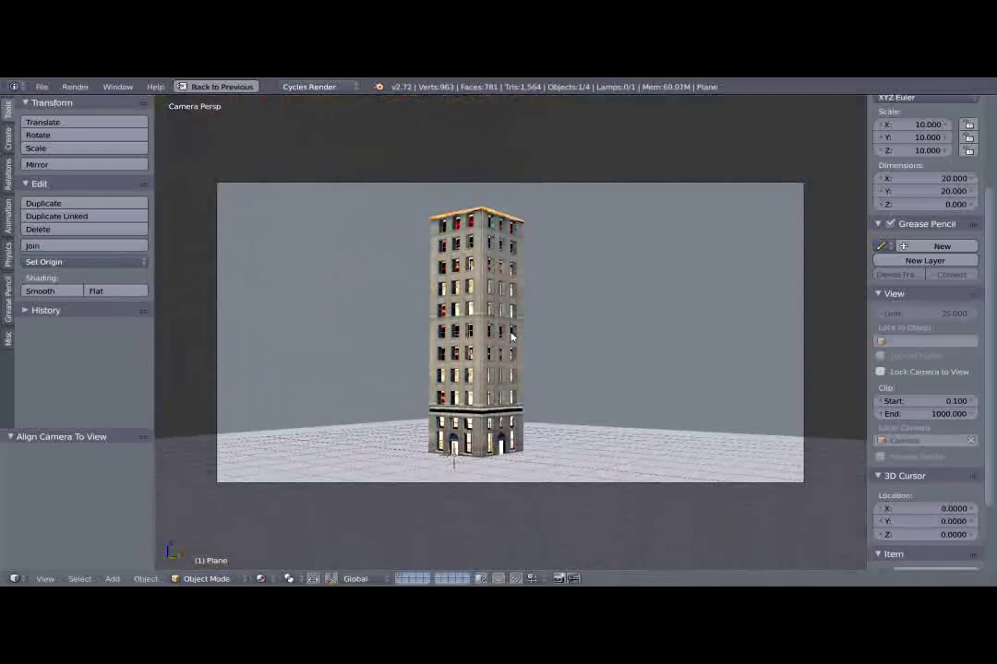
key(F12)
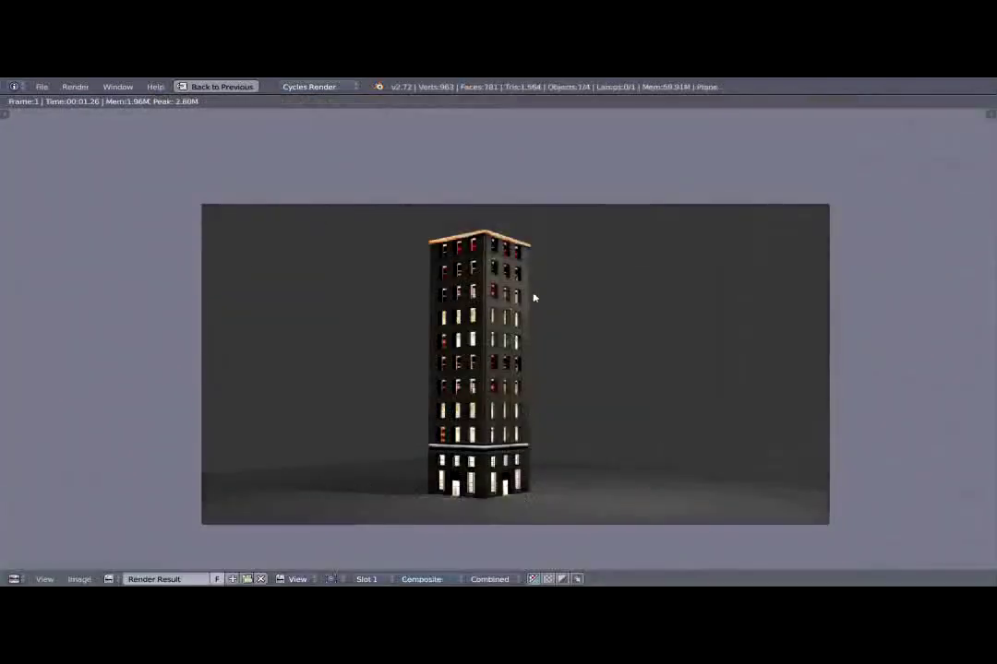
key(Escape)
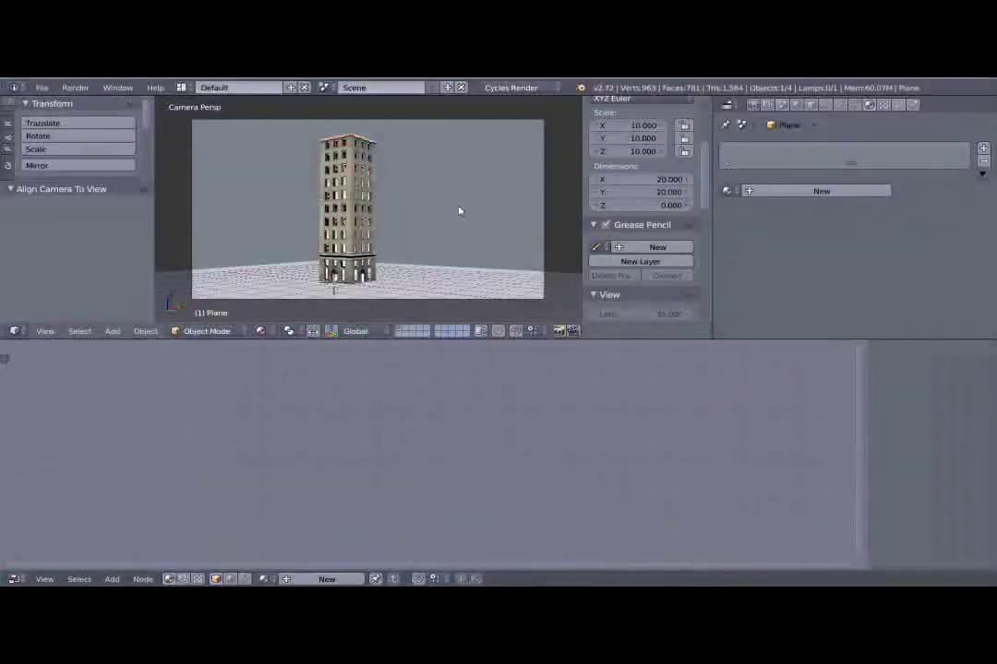
Leave the camera view and unhide all hidden objects in the scene.
key(KP_0)
scroll(452, 215, down, 8)
middle_drag(452, 215, 420, 281)
key(alt+h)
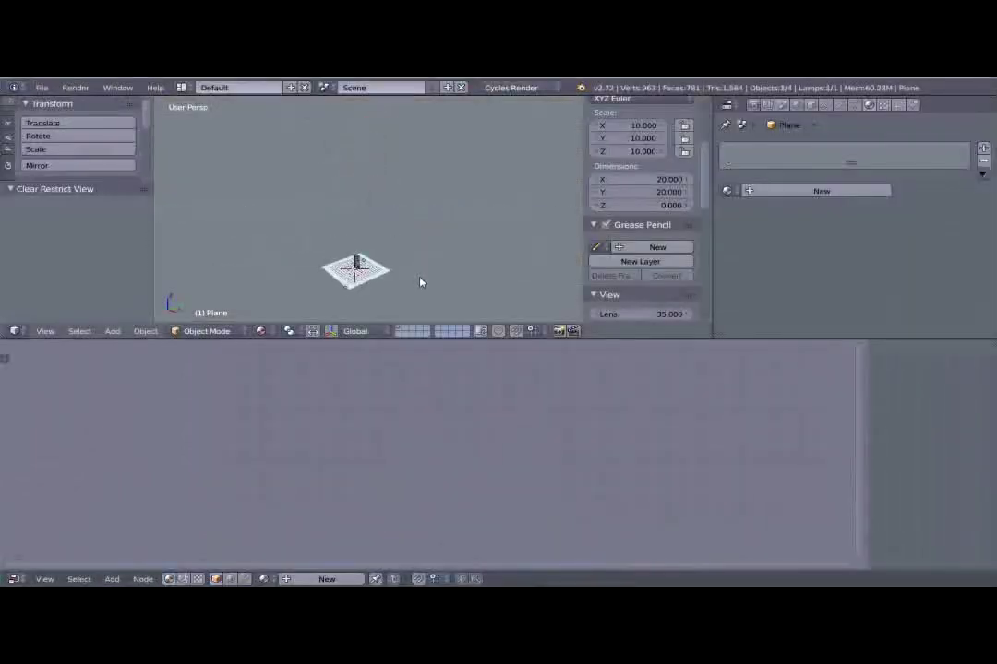
Maximize the 3D view and delete the lamp near the building.
scroll(420, 281, up, 5)
middle_drag(316, 292, 387, 82)
key(space)
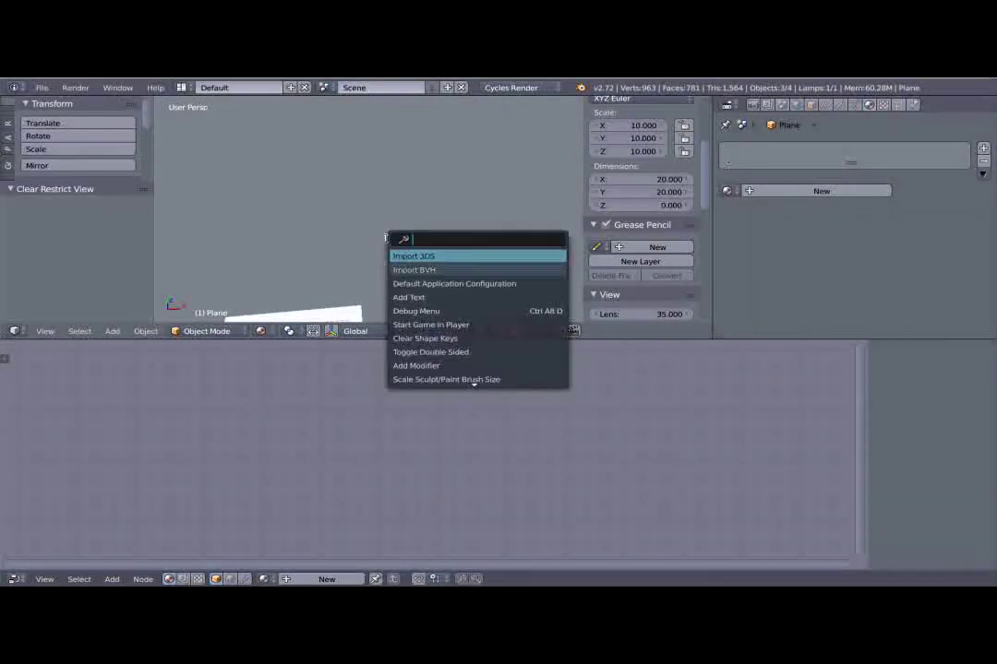
key(Escape)
key(shift+space)
shift+middle_drag(416, 265, 489, 4)
right_click(503, 269)
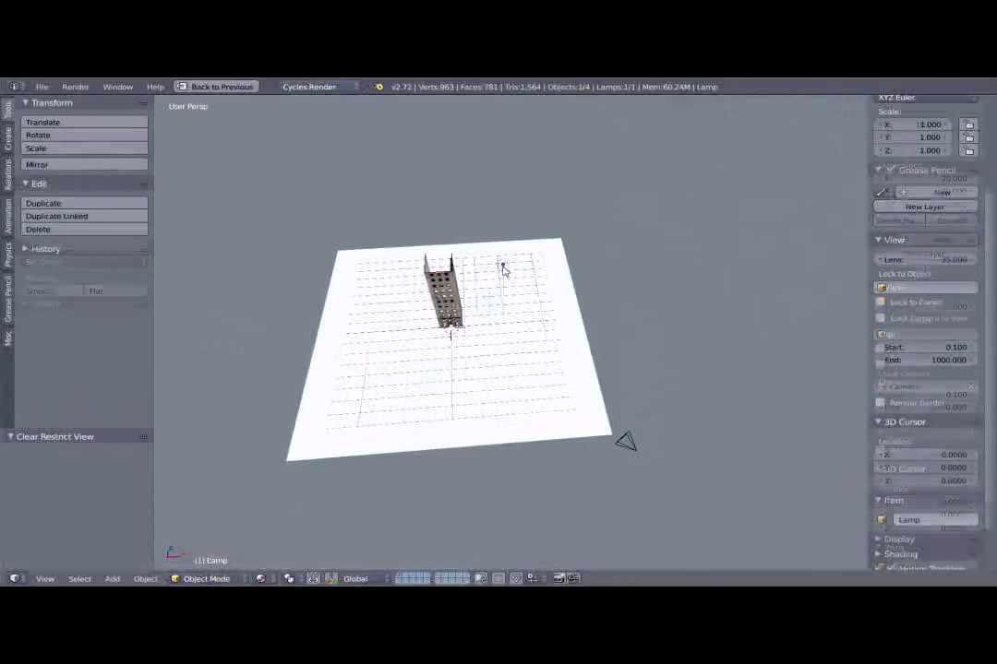
right_click(503, 269)
right_click(503, 269)
key(x)
click(503, 269)
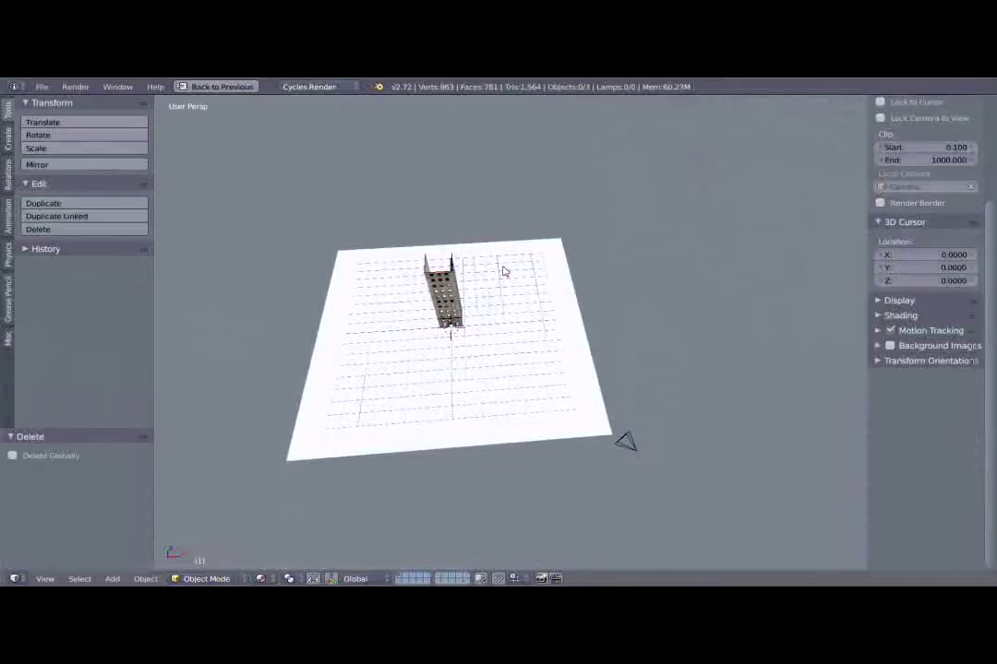
Render the scene from the camera without the lamp, examine the glowing windows up close and reselect the apartment building.
key(KP_0)
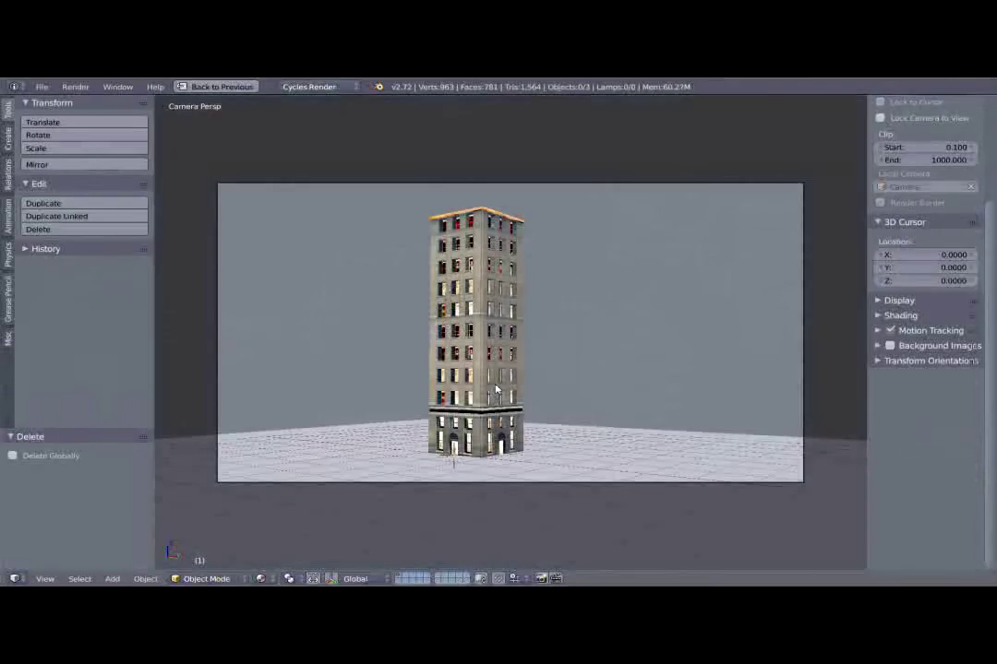
key(F12)
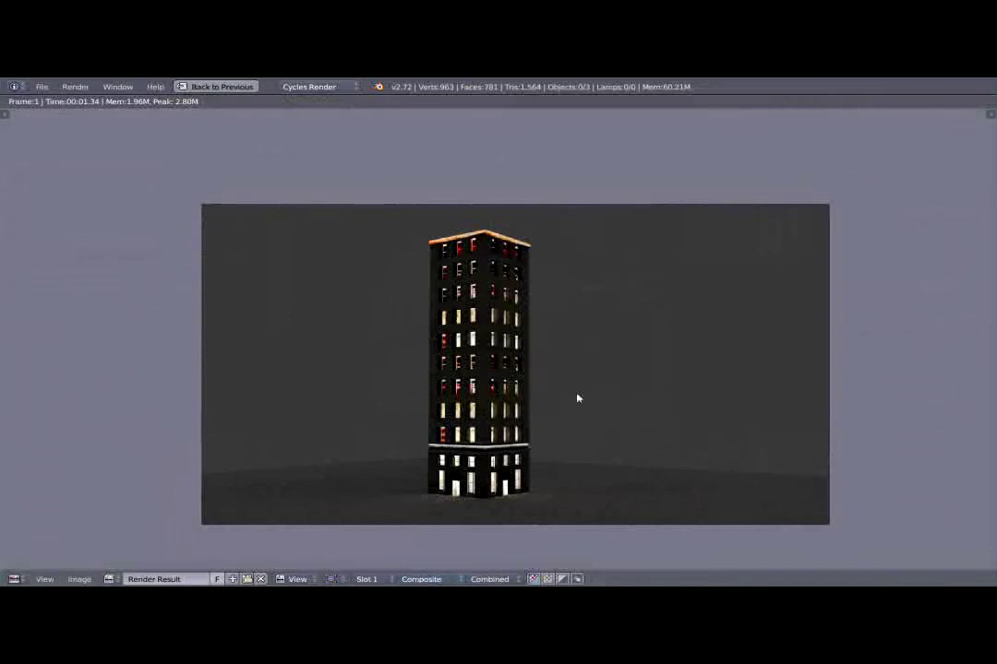
scroll(560, 416, up, 3)
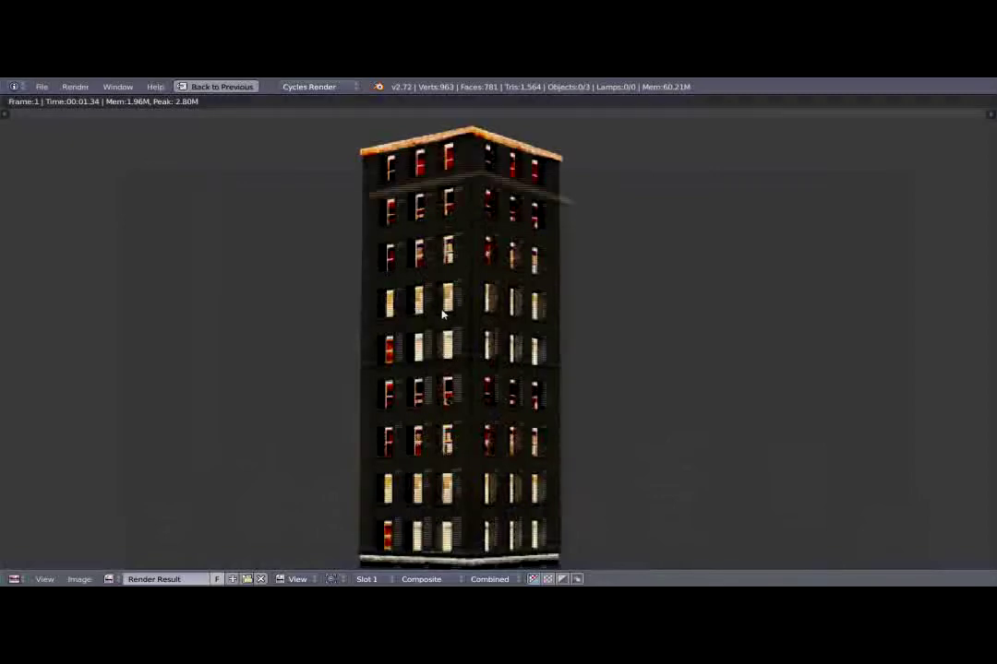
scroll(510, 456, up, 5)
key(Escape)
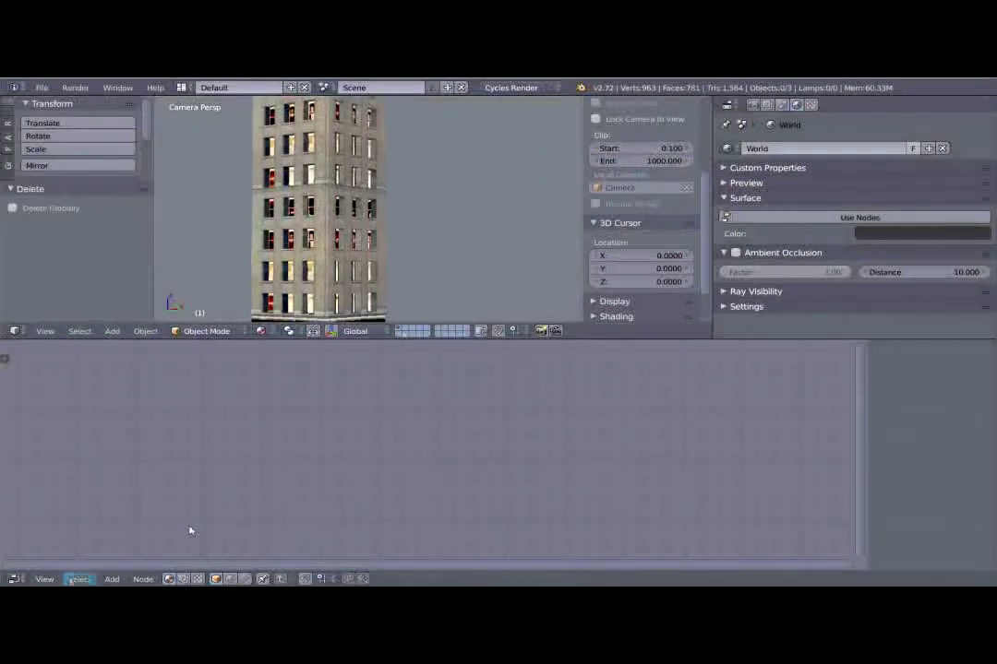
right_click(350, 232)
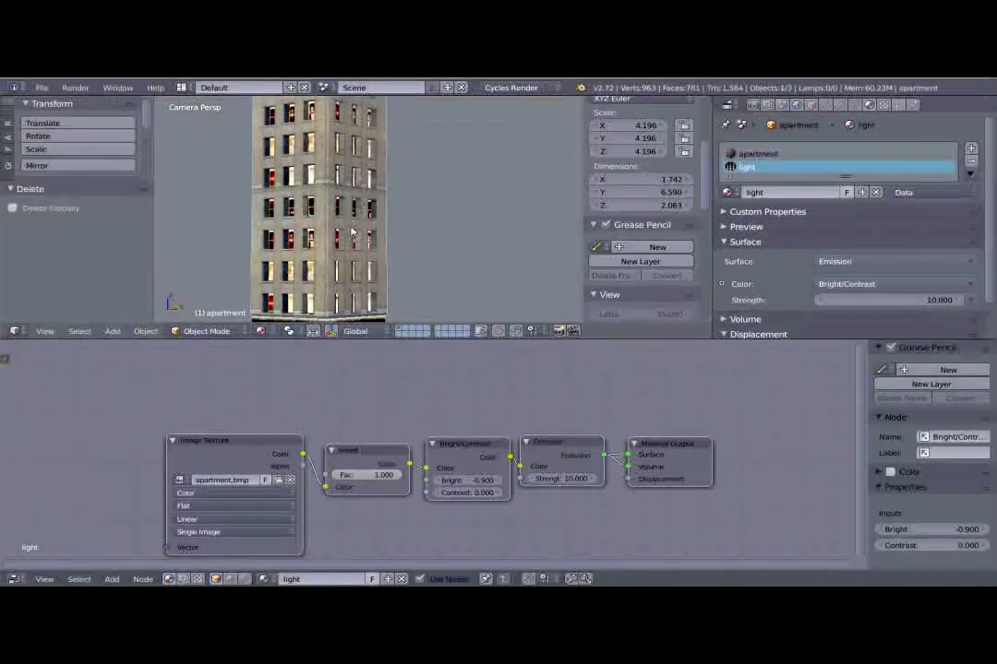
Delete the Invert node from the light material, link the image texture's colour directly to Bright/Contrast, and set Bright to 0.
click(360, 457)
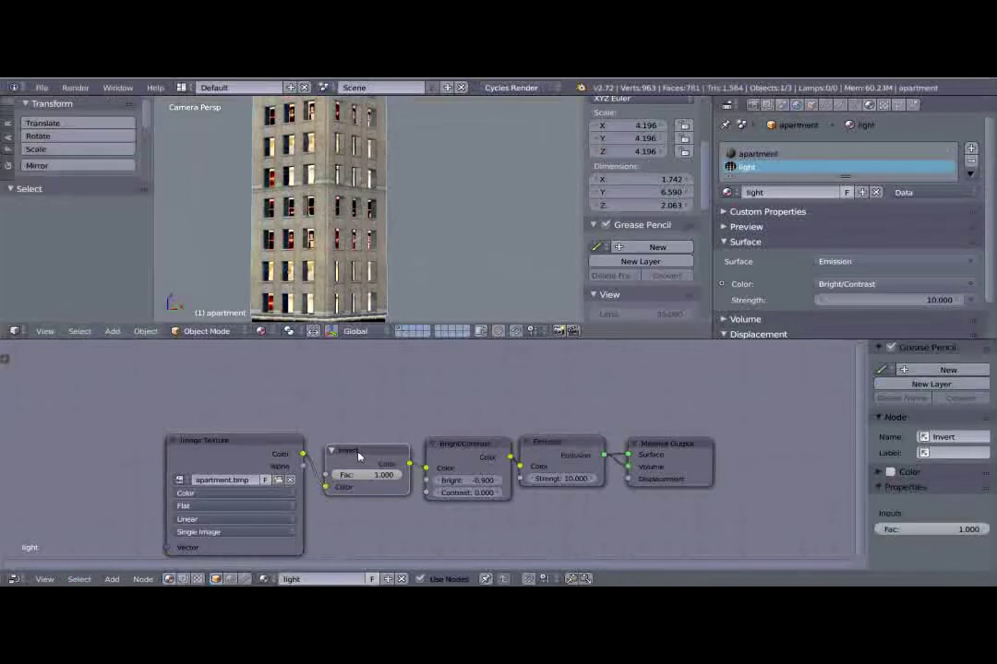
key(x)
drag(426, 468, 303, 455)
click(482, 484)
text(0)
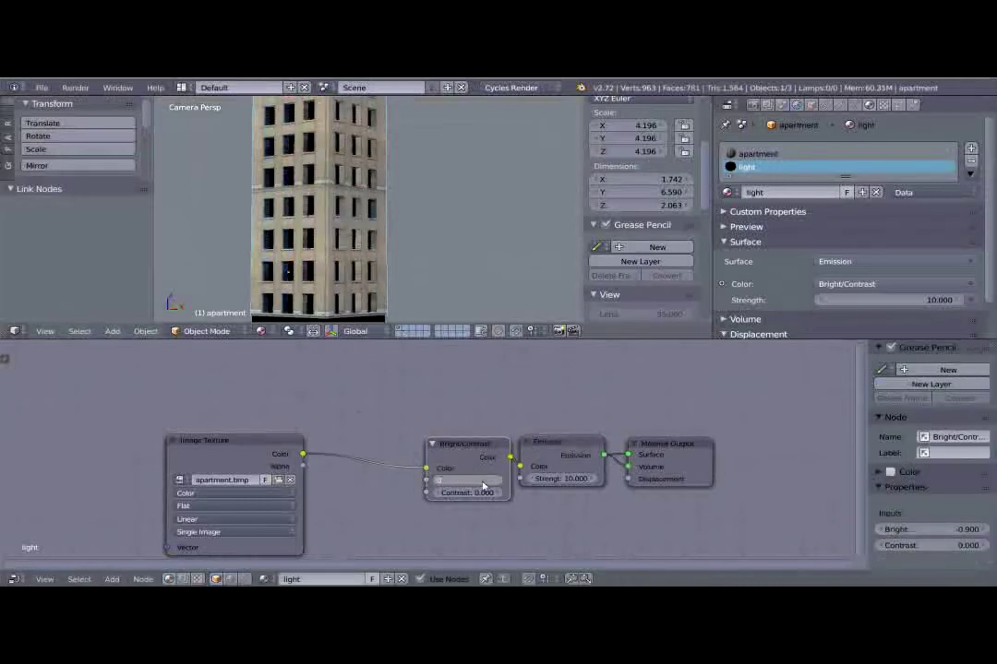
key(Return)
Render the scene and examine the building's glowing windows in a maximized view, then return to the node layout.
key(F12)
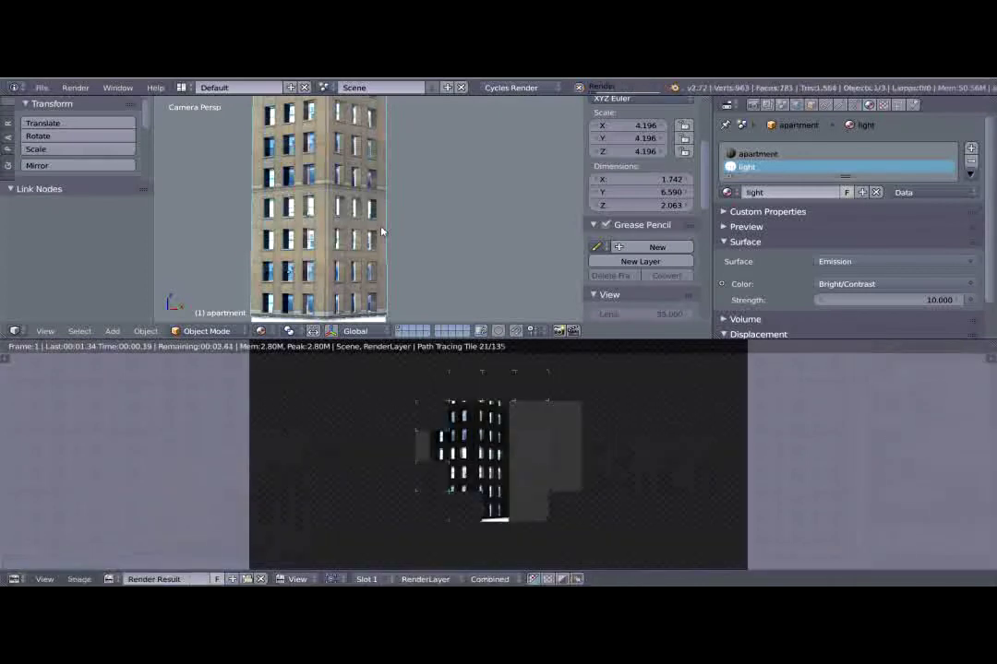
key(ctrl+Up)
scroll(563, 379, up, 1)
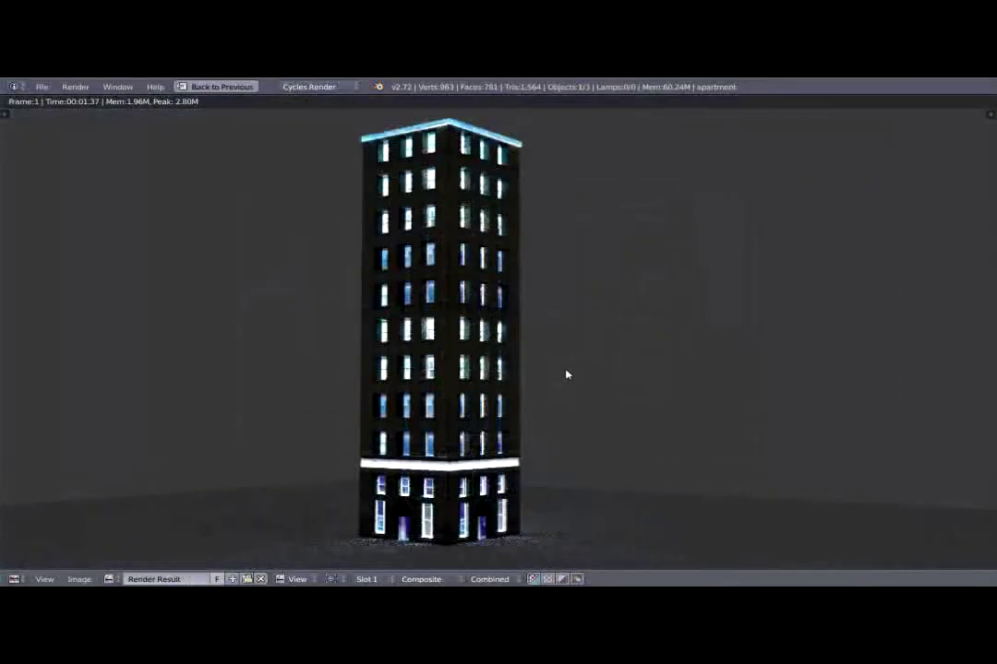
middle_drag(572, 382, 548, 384)
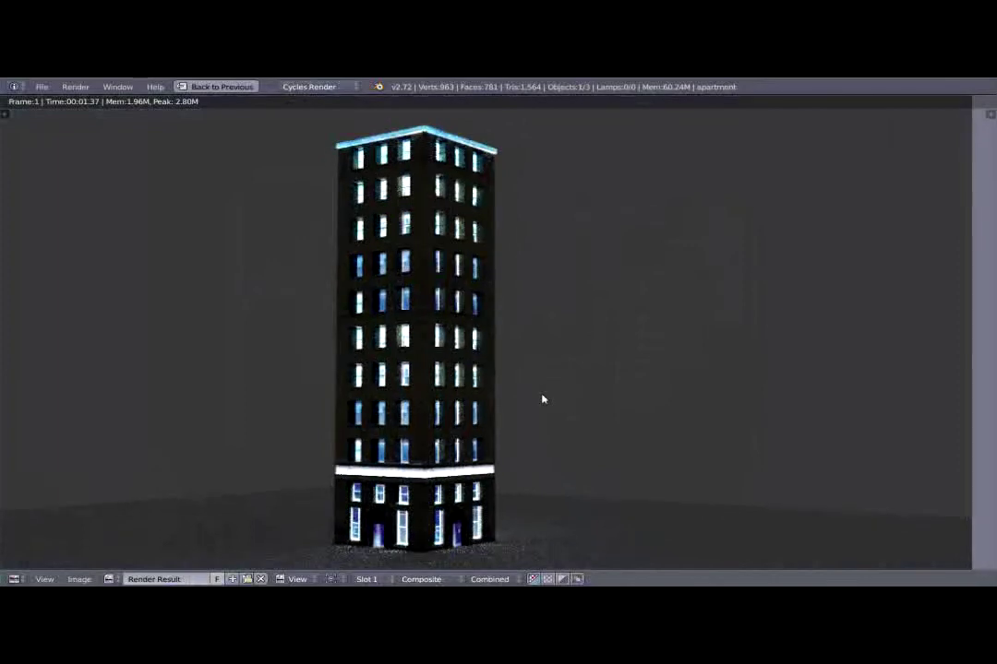
key(Escape)
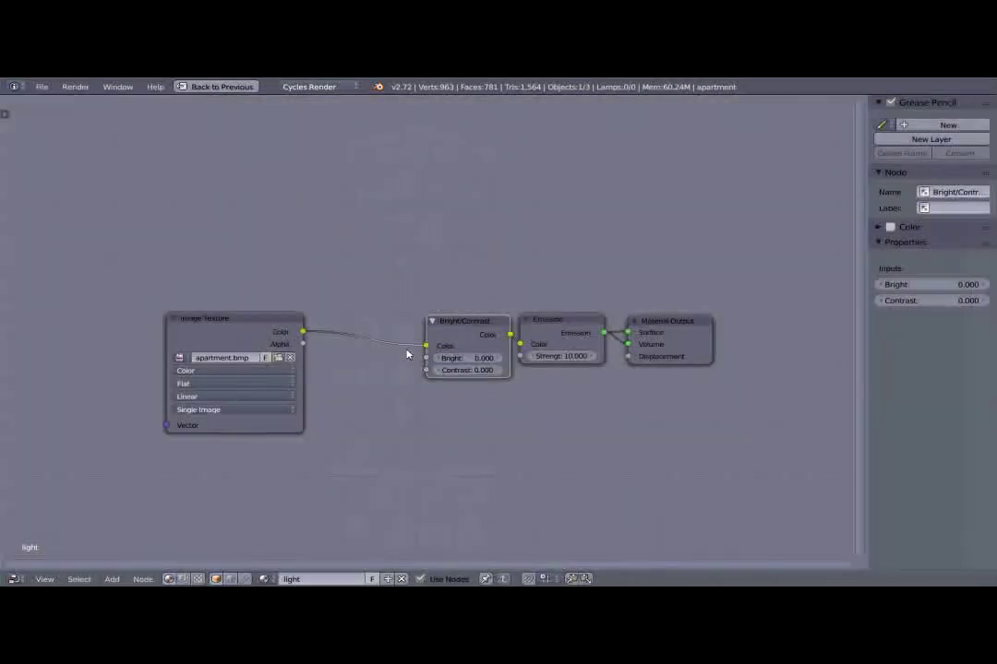
key(ctrl+Up)
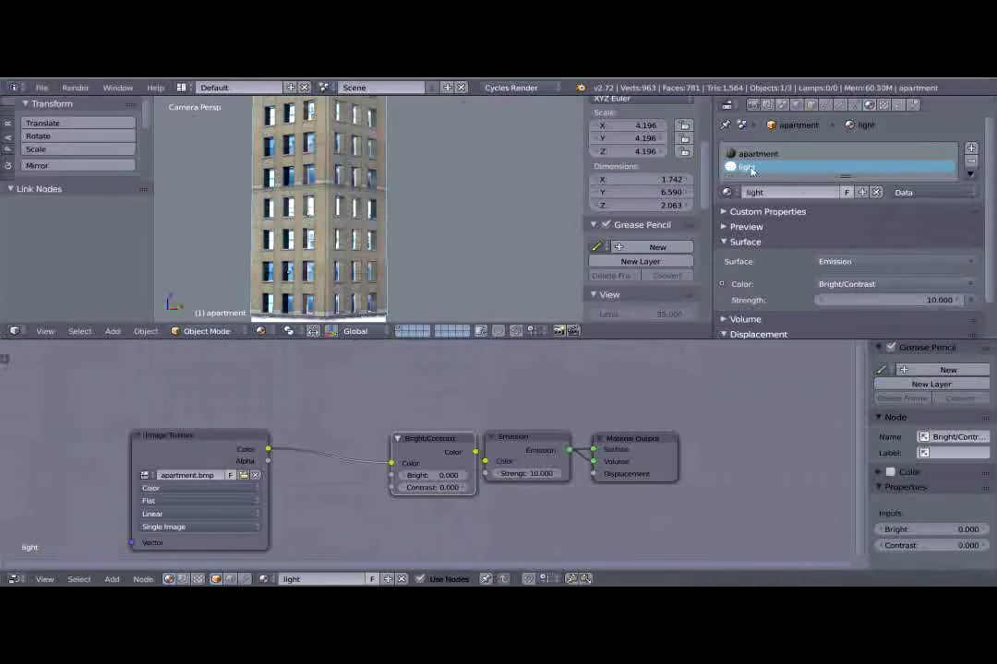
Copy the light material and paste it into a new material in a third slot on the building.
click(970, 174)
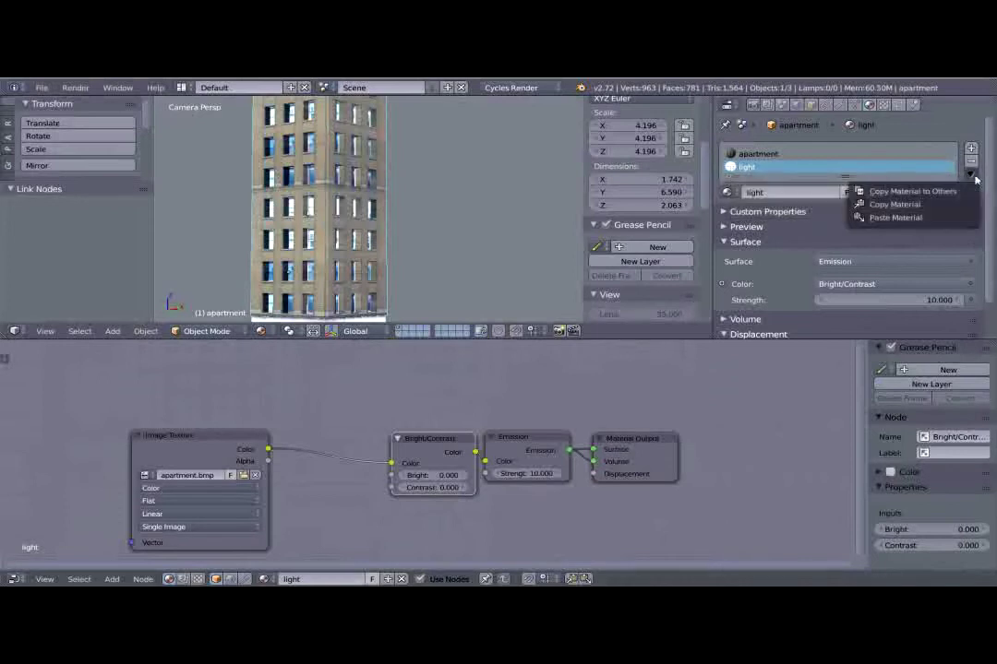
click(909, 202)
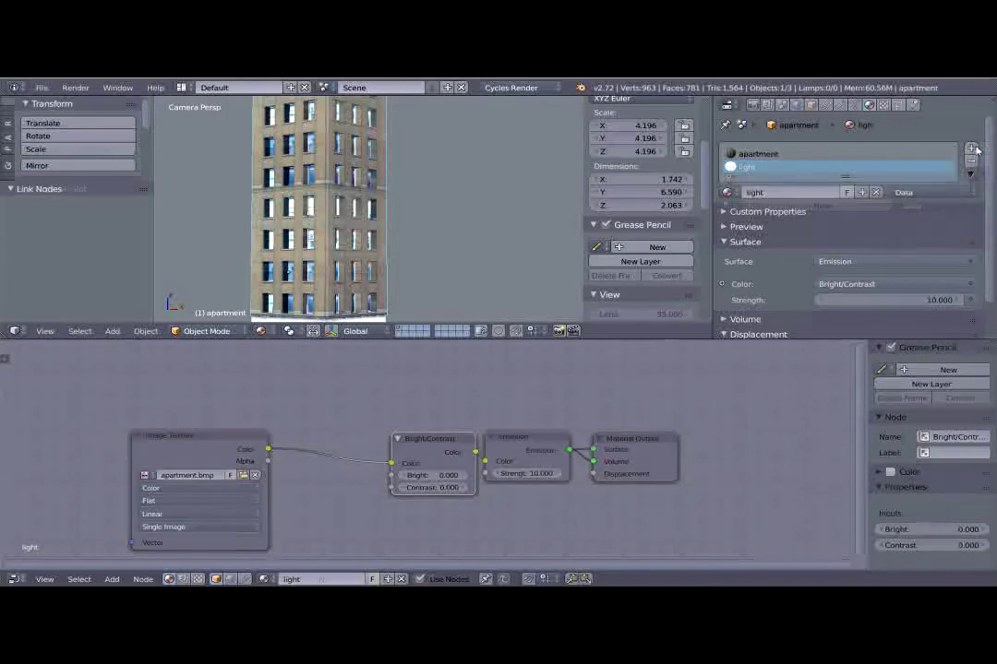
click(971, 148)
click(818, 205)
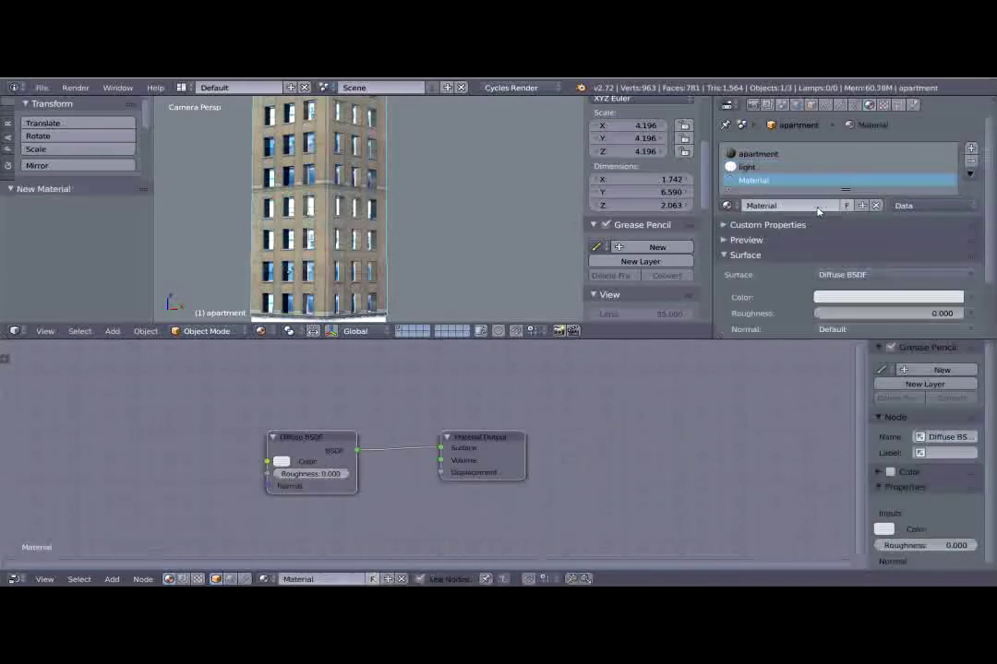
click(970, 175)
click(899, 216)
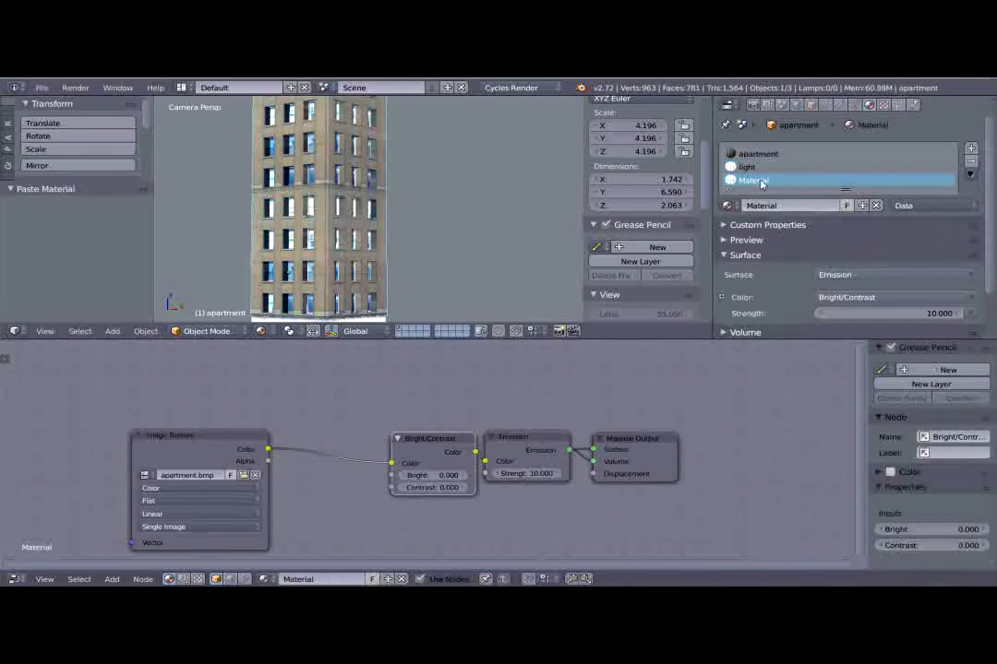
Rename the pasted material as light_off.
click(786, 206)
drag(785, 208, 695, 213)
text(apar)
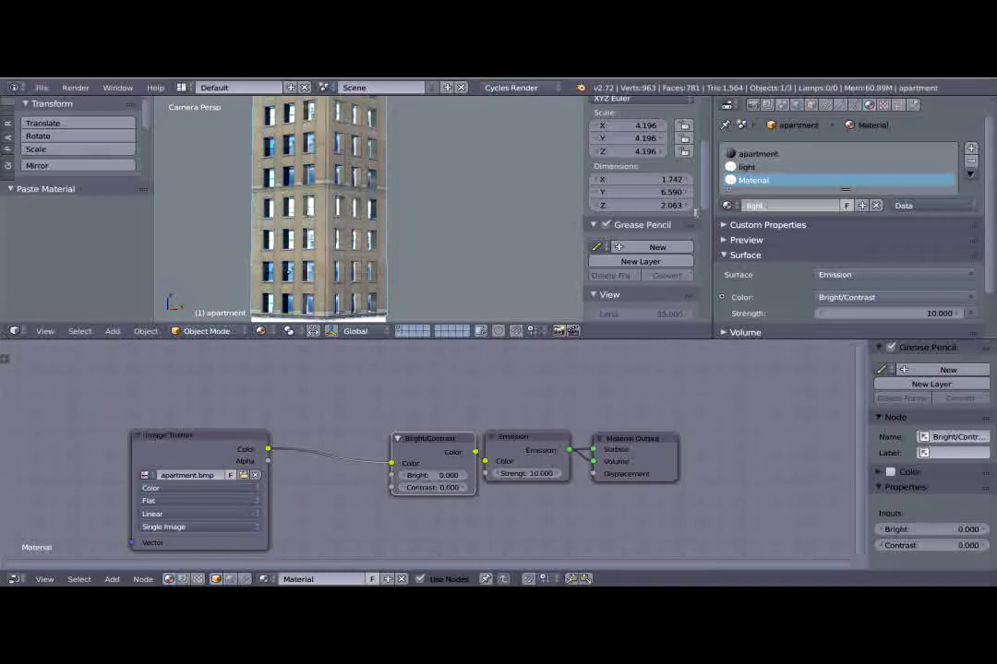
text(f)
key(Return)
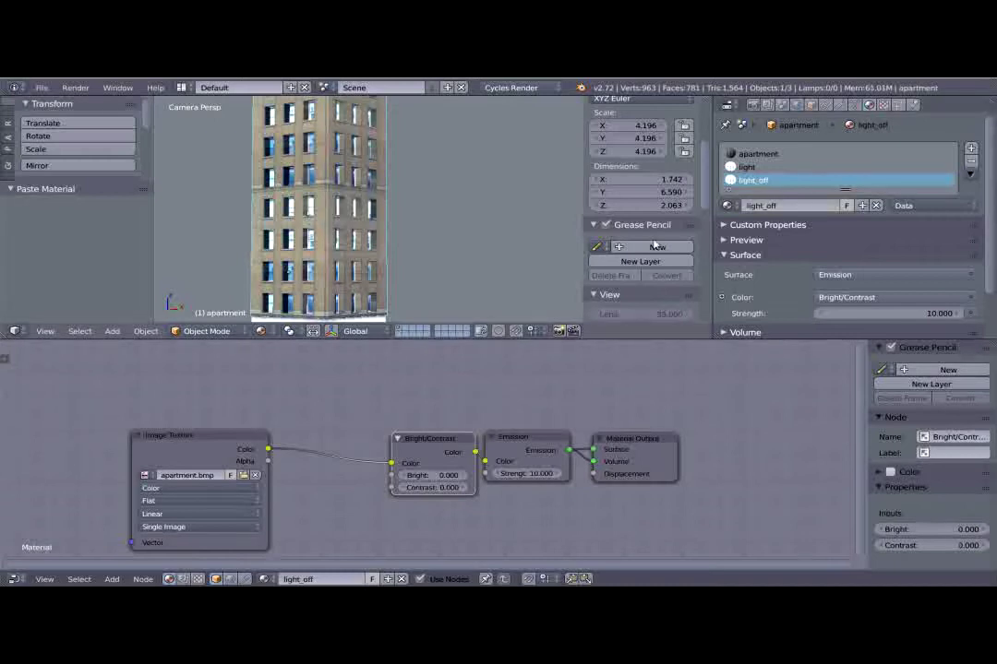
Set the light_off material's Bright value to 0 and its emission strength to 1.1.
click(449, 476)
text(0)
key(Return)
drag(533, 473, 469, 490)
click(542, 473)
text(1)
key(Return)
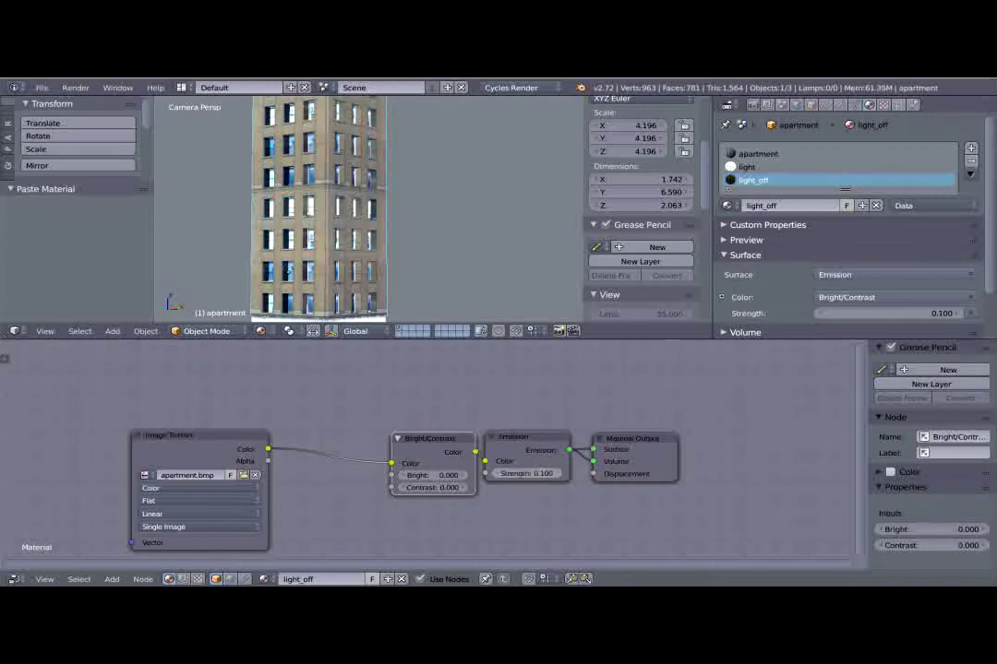
click(542, 473)
text(1)
key(Return)
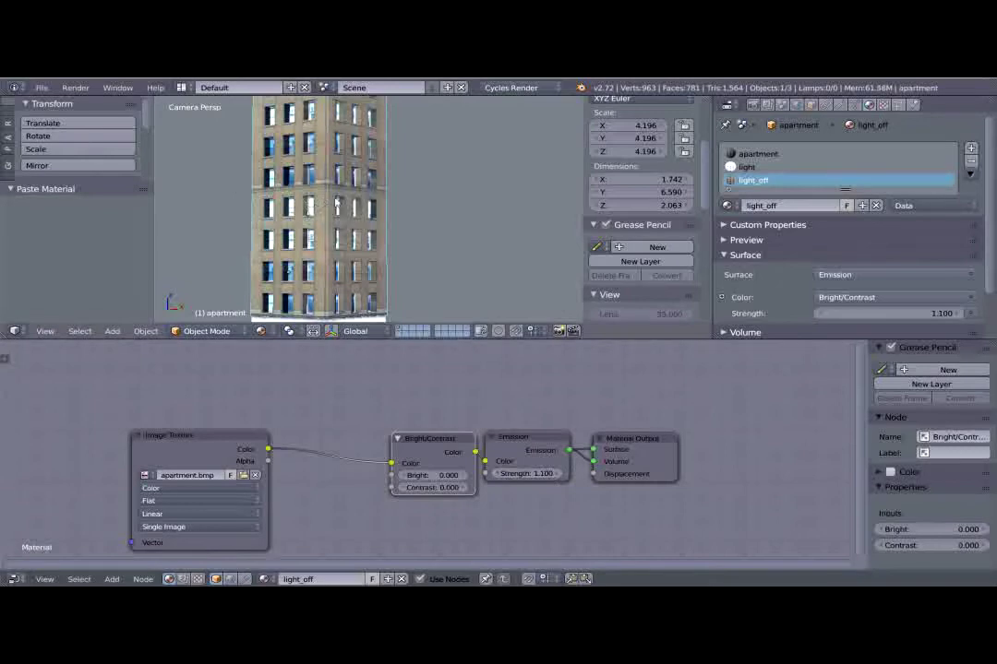
Enlarge the 3D view and put the apartment building in Edit Mode, with its window facade facing the viewer.
drag(413, 339, 413, 542)
scroll(266, 316, up, 3)
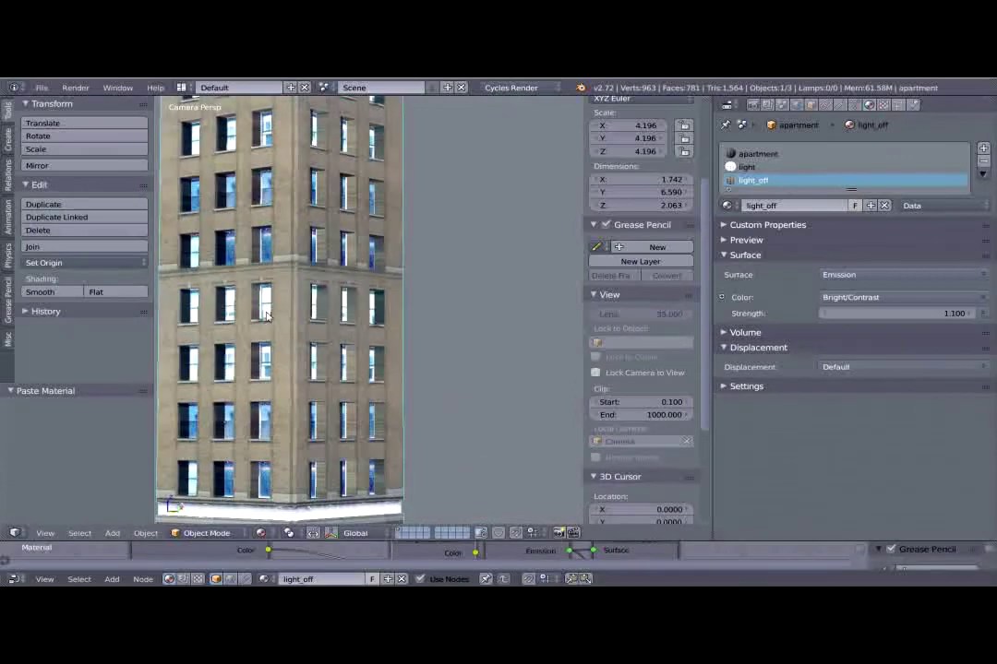
shift+middle_drag(266, 315, 353, 303)
key(Tab)
middle_drag(413, 215, 526, 433)
scroll(479, 362, up, 3)
scroll(516, 415, up, 3)
middle_drag(499, 369, 439, 263)
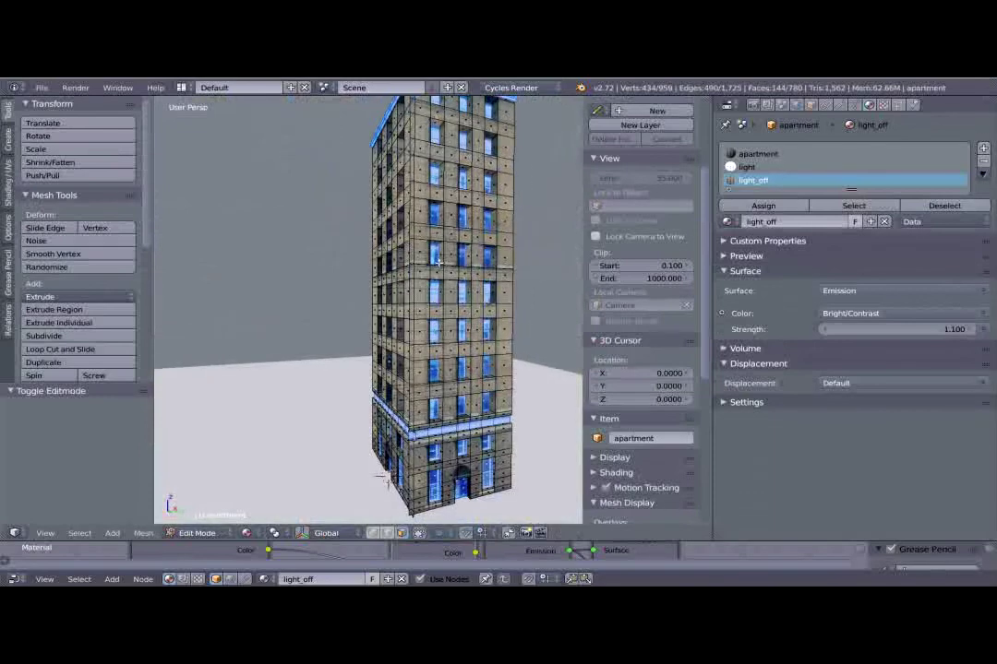
middle_drag(444, 207, 351, 233)
right_click(386, 248)
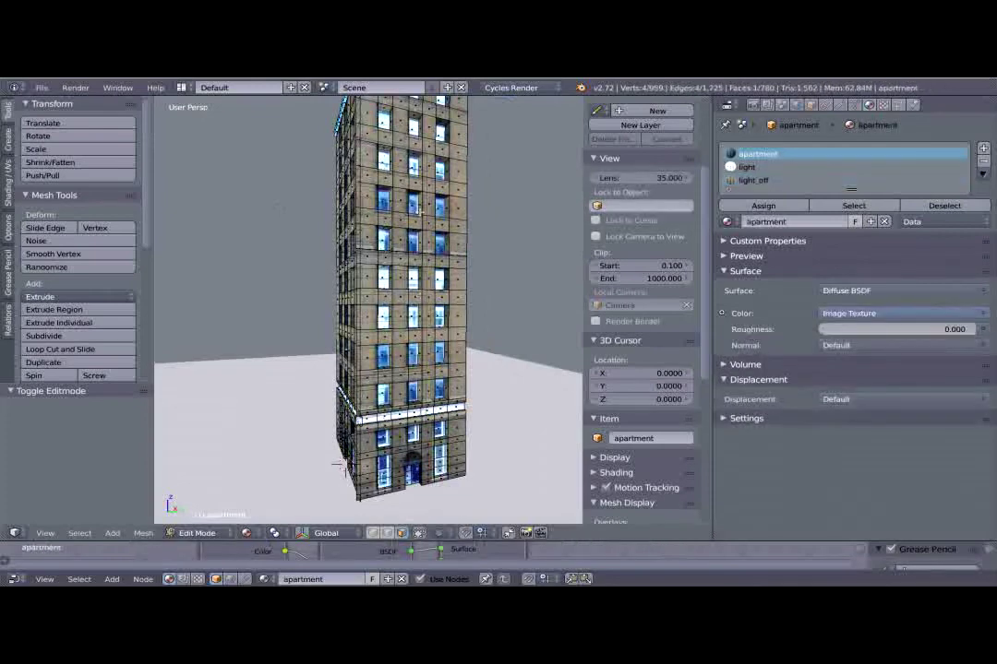
shift+right_click(415, 238)
shift+right_click(440, 247)
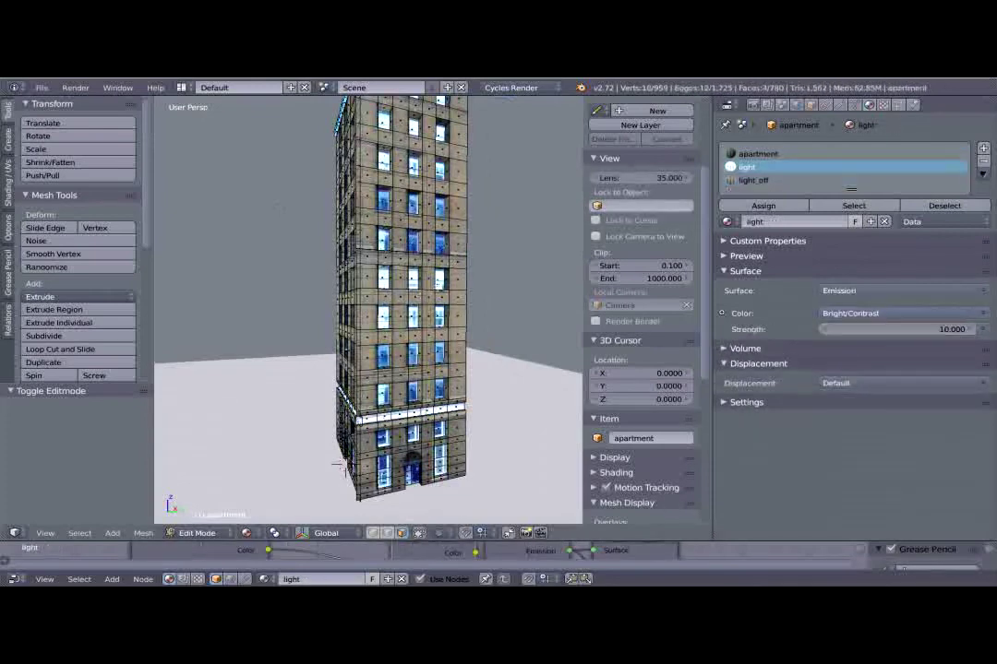
shift+right_click(414, 288)
scroll(435, 285, up, 2)
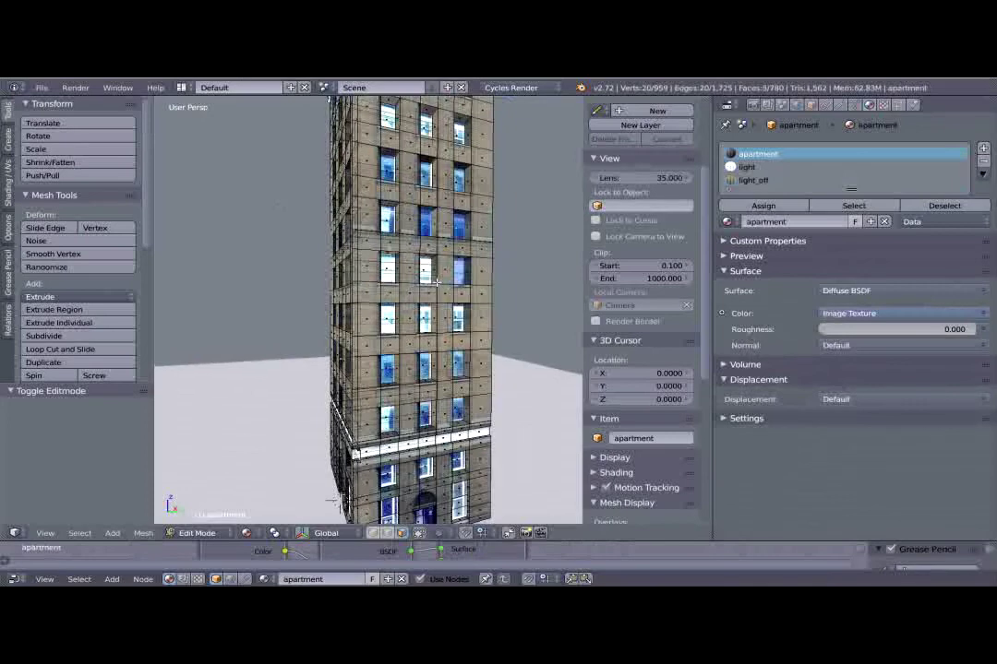
Select eight window faces scattered over the middle and upper floors of the facade, using wireframe display.
right_click(425, 270)
shift+right_click(460, 274)
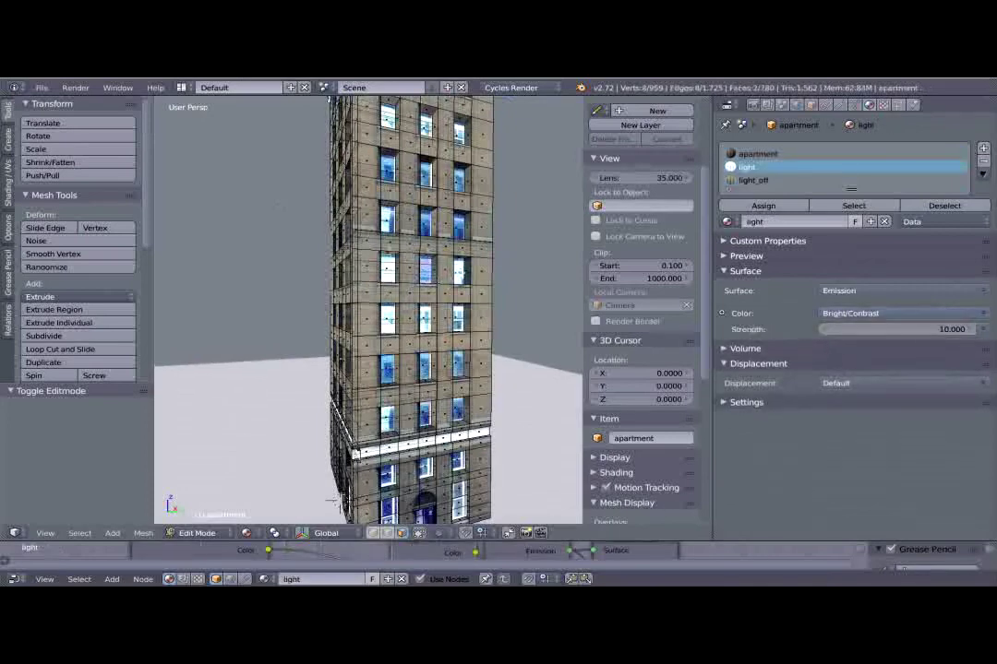
key(z)
shift+right_click(455, 225)
shift+right_click(426, 222)
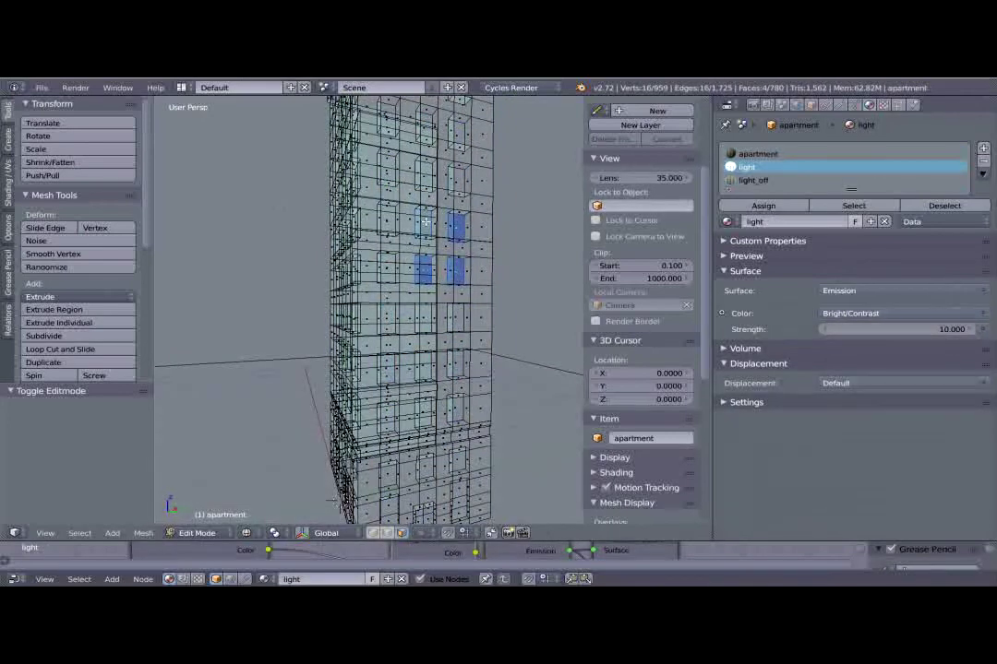
shift+right_click(389, 171)
shift+right_click(423, 175)
shift+right_click(456, 182)
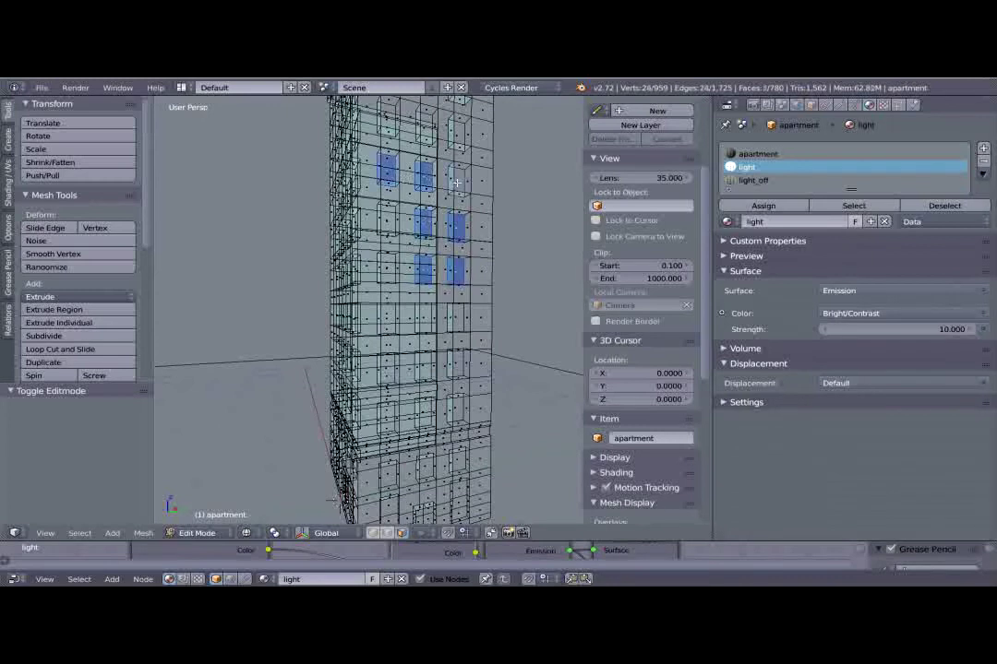
shift+right_click(459, 137)
Add six more window faces from the lower and upper floors, assign light_off to the selection, and leave Edit Mode.
shift+right_click(386, 367)
shift+right_click(456, 364)
shift+right_click(459, 408)
shift+right_click(421, 417)
middle_drag(417, 183, 402, 348)
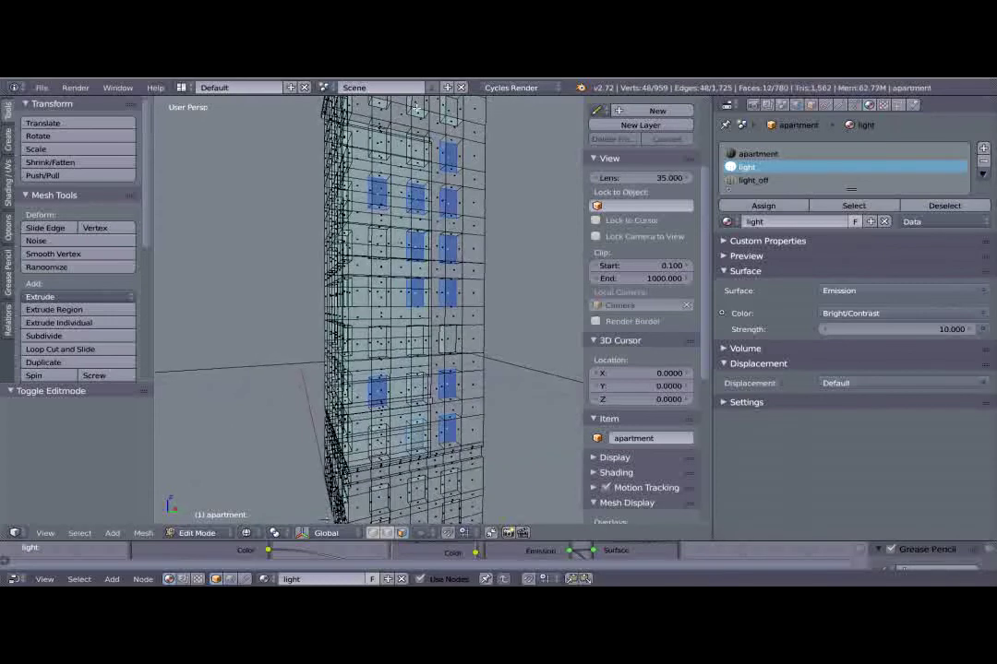
shift+right_click(417, 109)
shift+right_click(451, 109)
scroll(475, 321, down, 2)
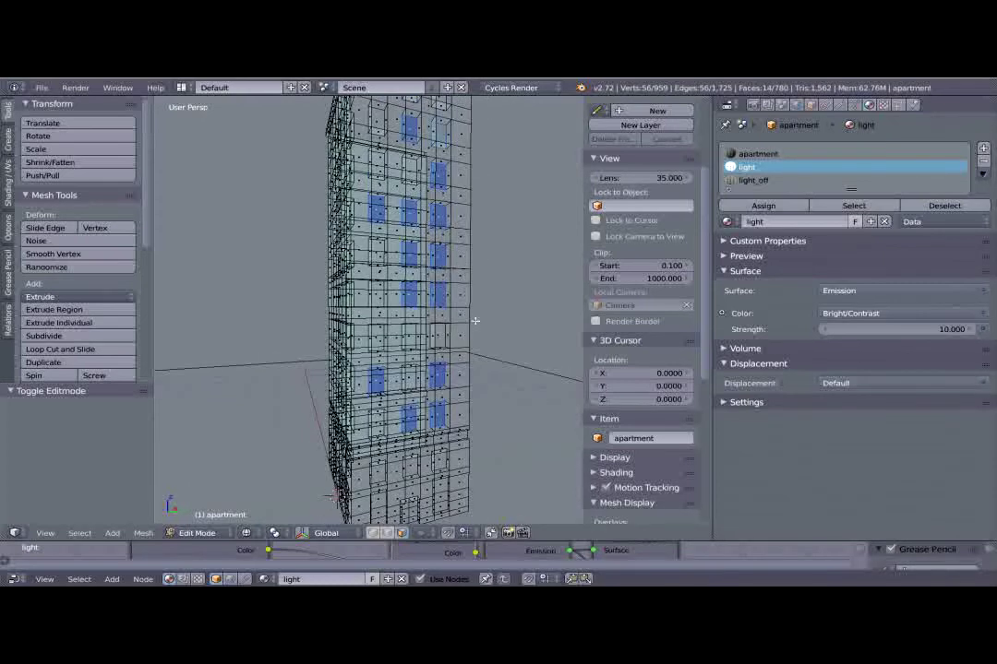
mouse_move(366, 345)
middle_down()
mouse_move(397, 367)
mouse_move(375, 356)
middle_up()
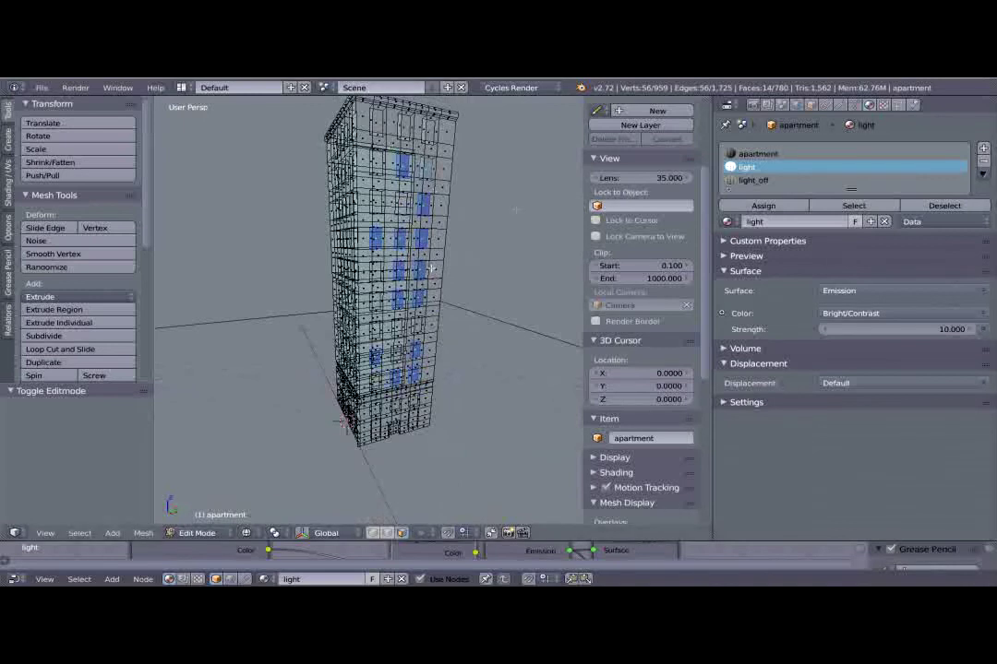
click(762, 180)
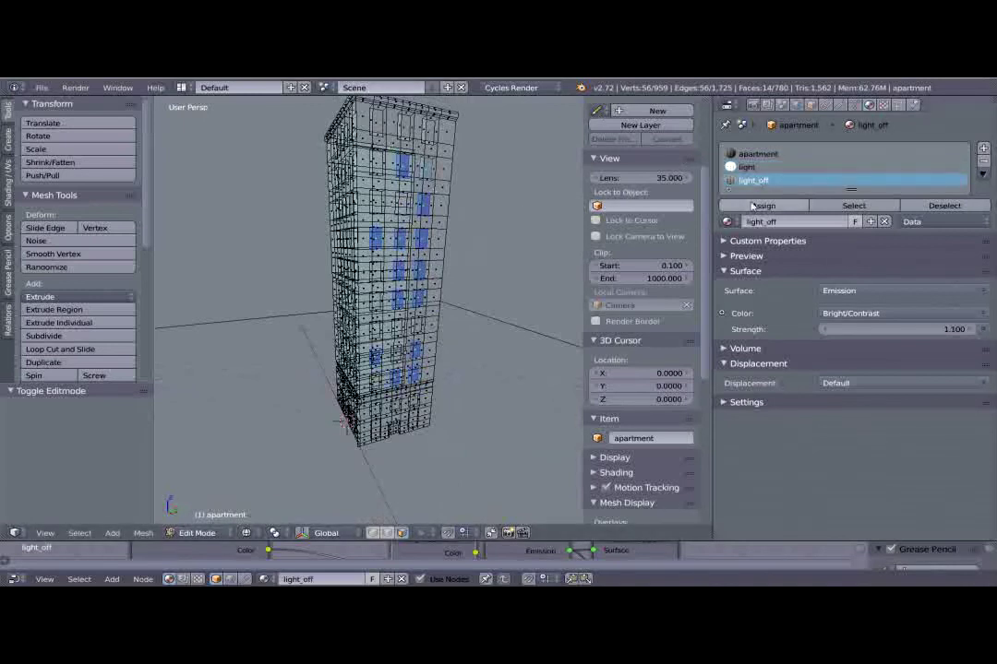
click(751, 206)
key(Tab)
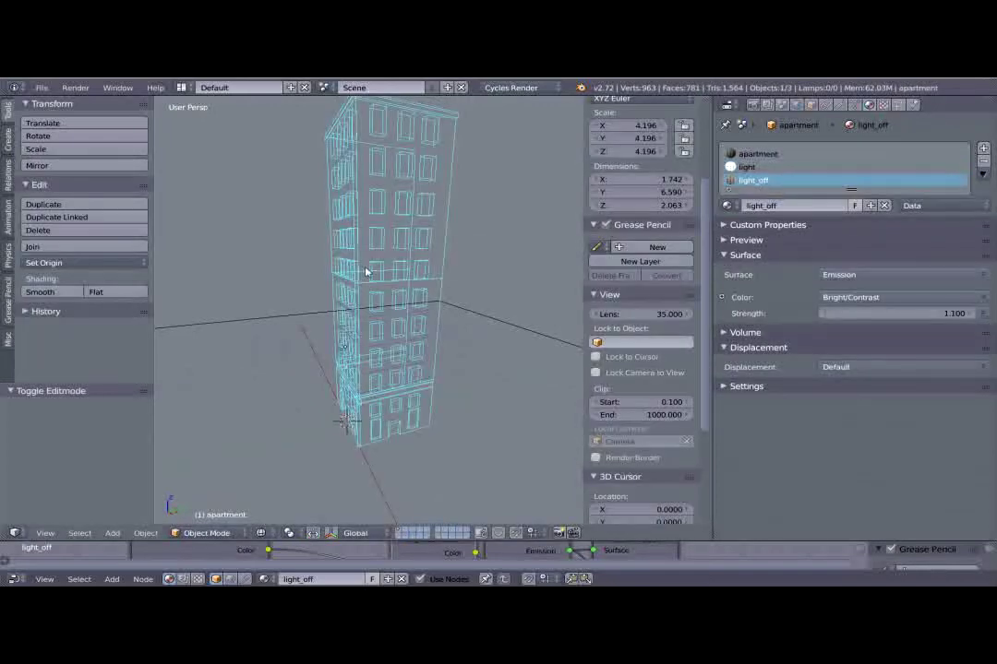
Switch the viewport to Material shading, render the scene, and examine the darkened windows on the building.
key(z)
click(260, 533)
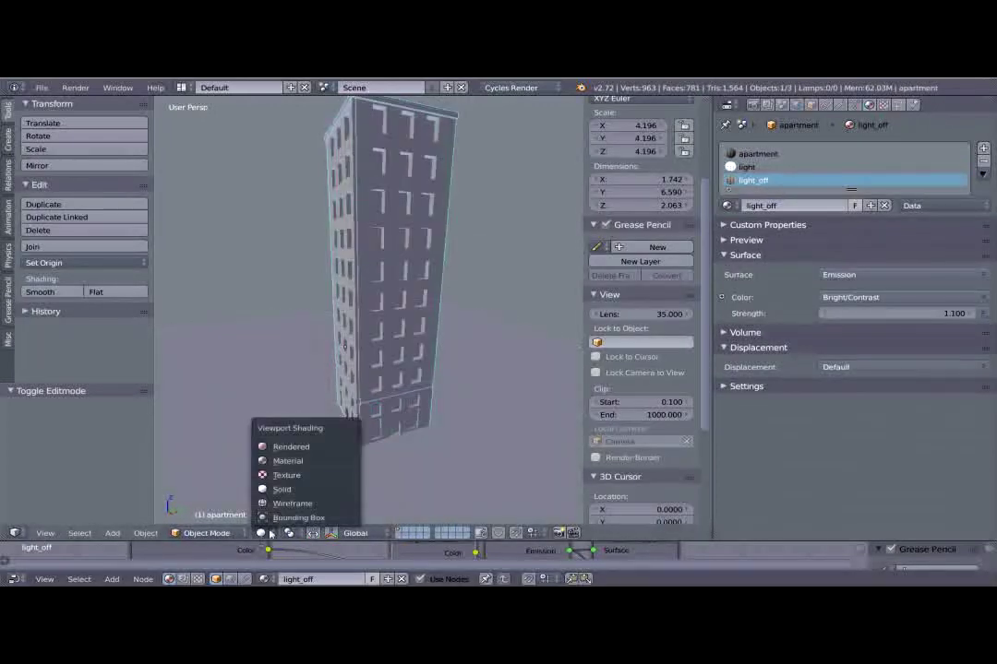
click(282, 461)
middle_drag(387, 351, 407, 339)
key(F12)
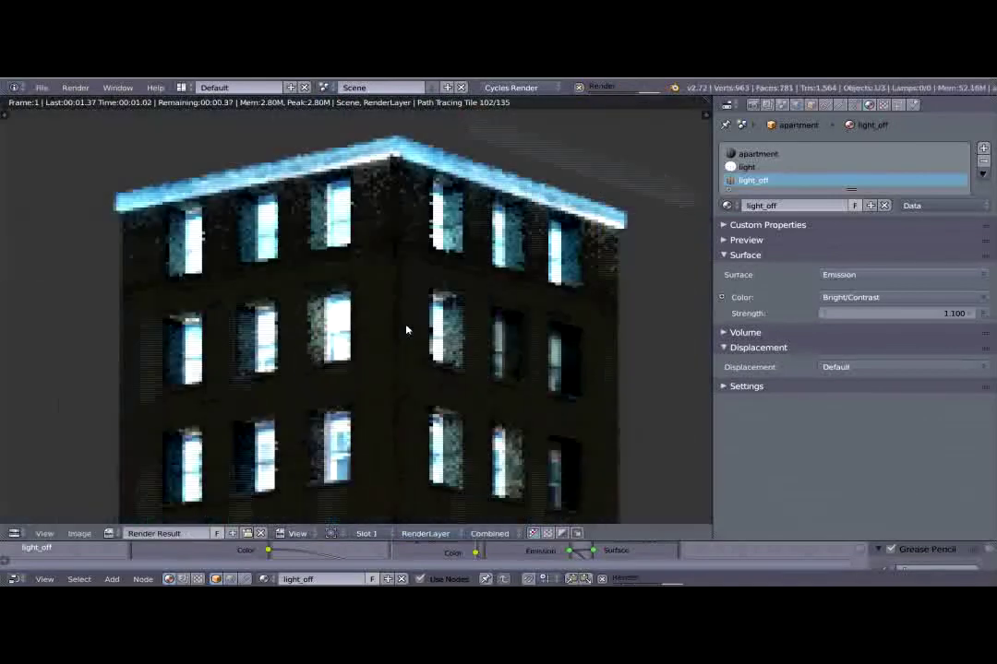
scroll(406, 330, down, 6)
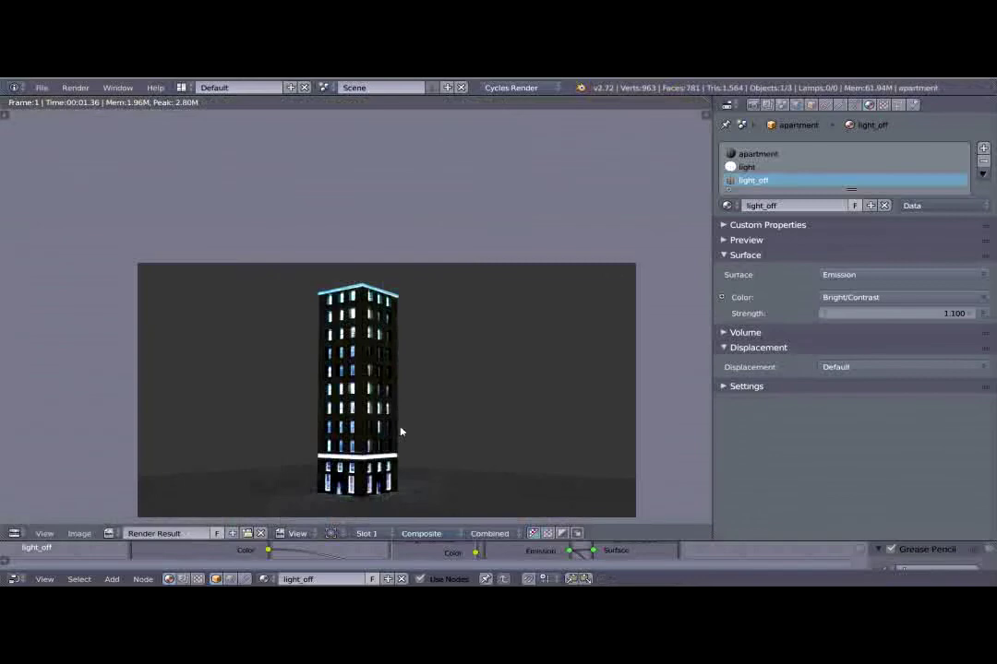
scroll(408, 373, up, 3)
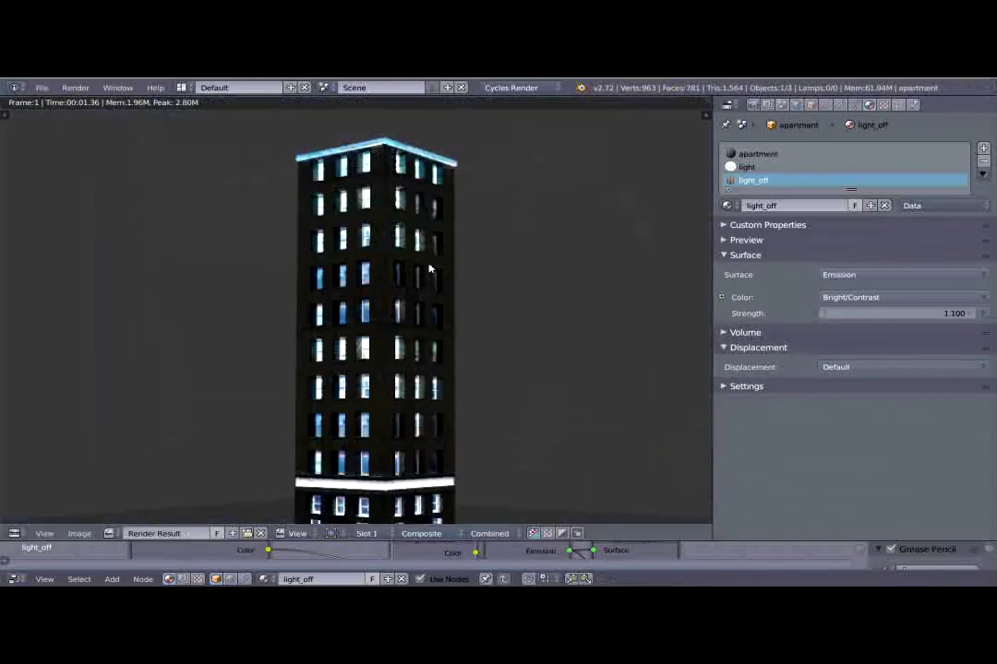
Close the render, align the camera to the current facade view, and walk it backwards until the whole tower fits the frame.
key(Escape)
middle_drag(264, 283, 280, 336)
key(ctrl+alt+KP_0)
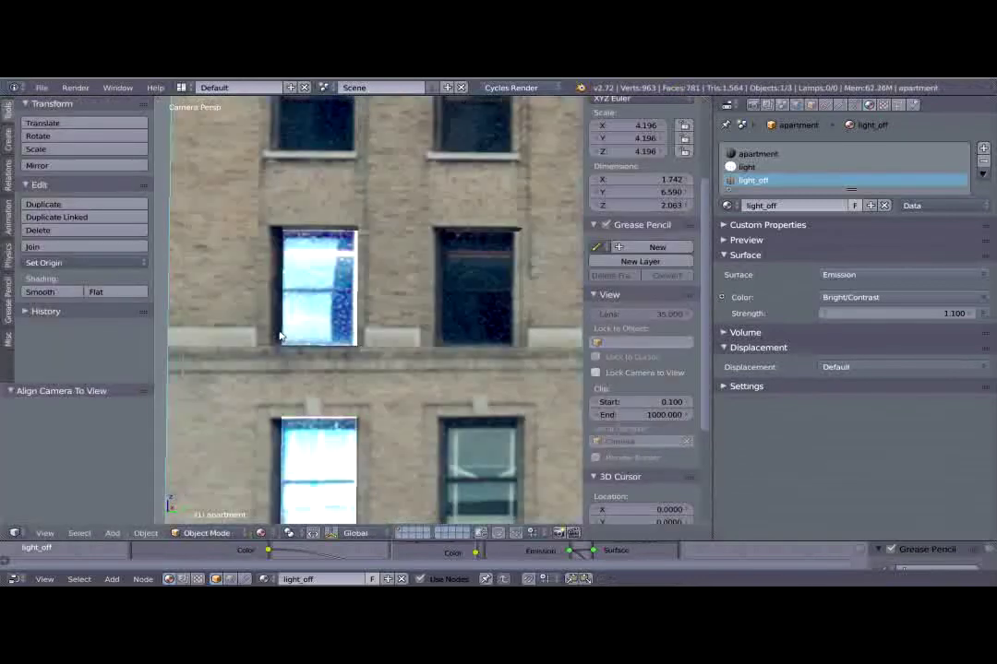
scroll(277, 339, down, 10)
key(shift+f)
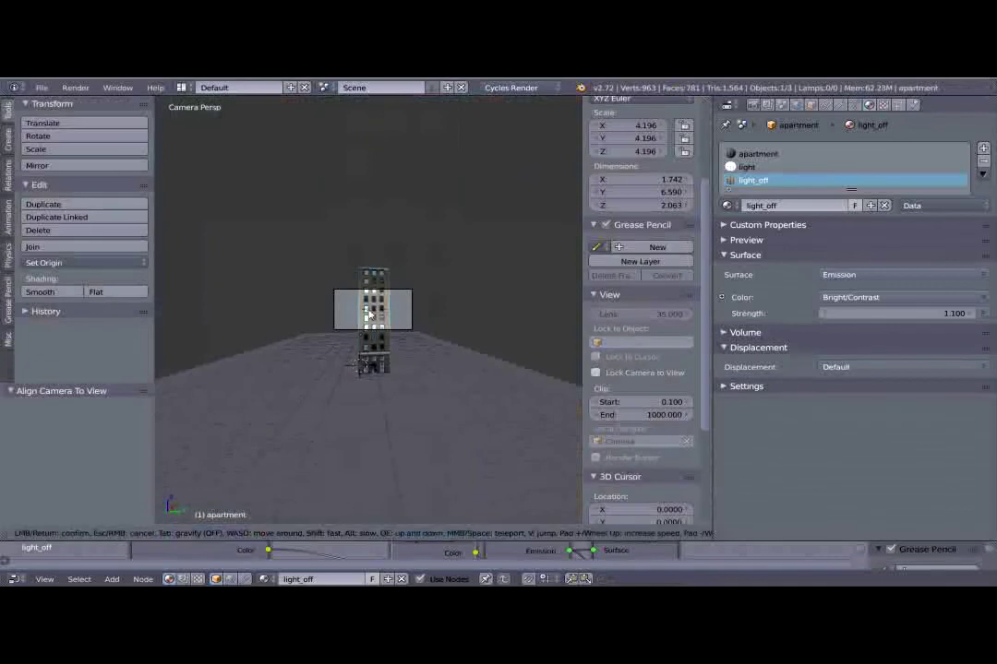
key(s)
click(369, 315)
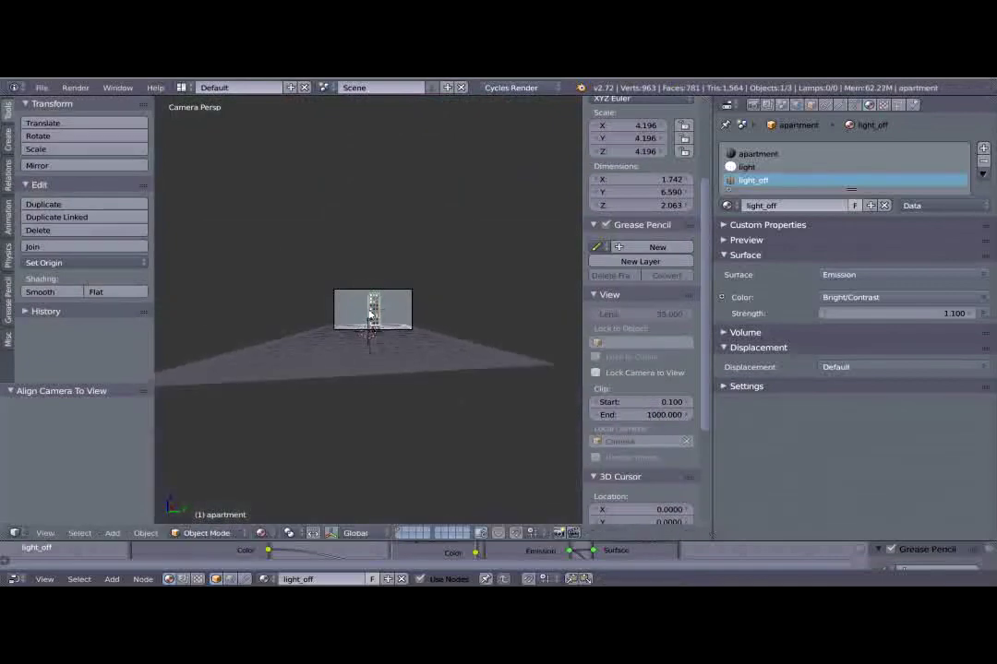
Fit the camera frame to the viewport, render the facade, examine it, and close the render.
key(Home)
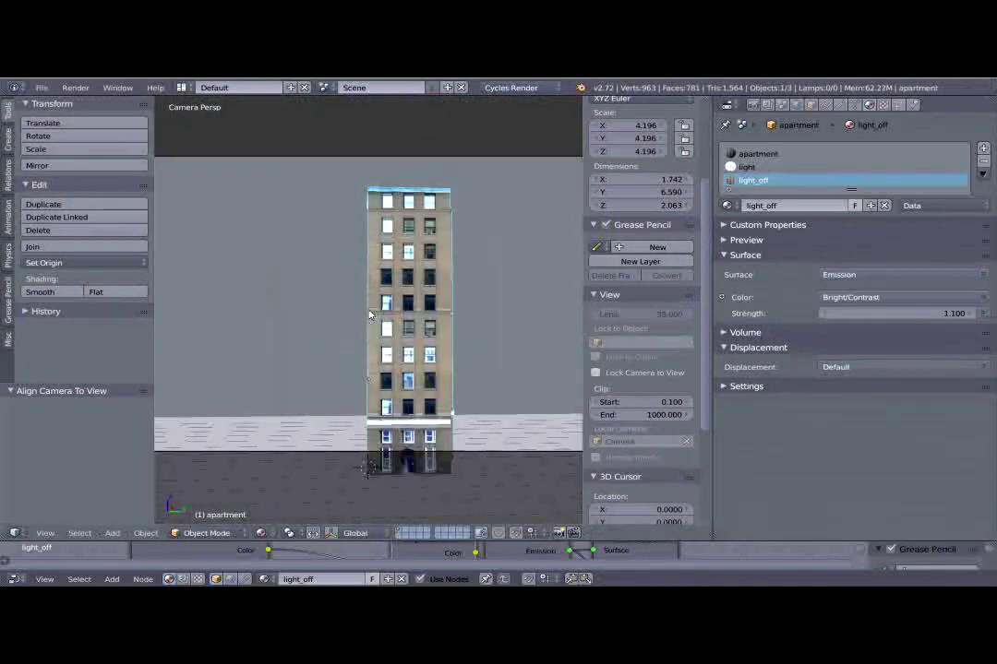
key(F12)
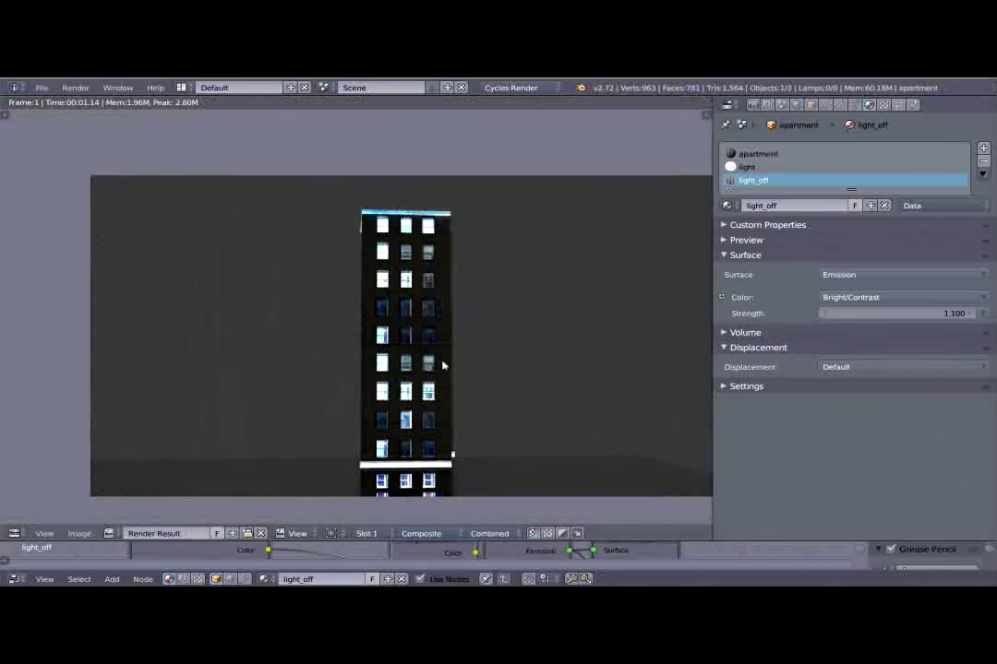
key(Escape)
Enter Edit Mode, select a lit window face in the middle column of the upper floors, and restore Material shading.
scroll(442, 366, up, 3)
key(Tab)
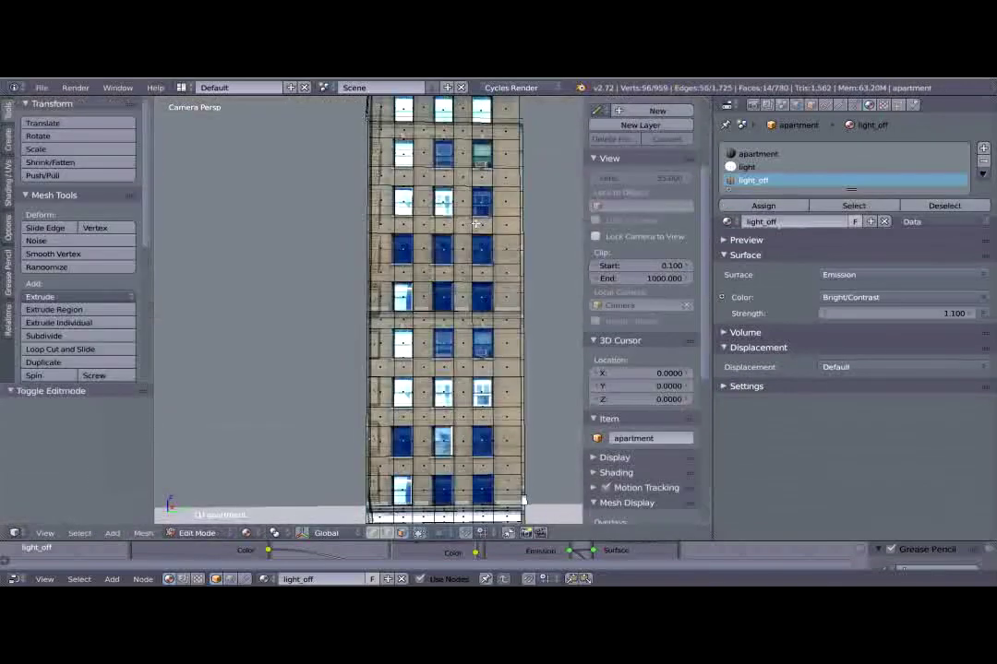
right_click(453, 211)
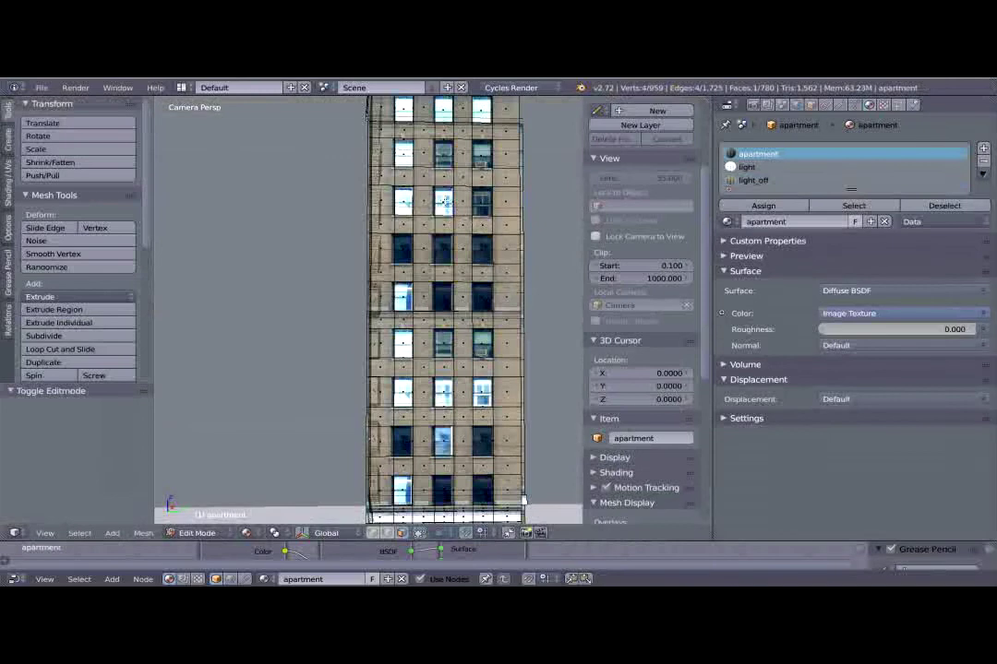
click(745, 167)
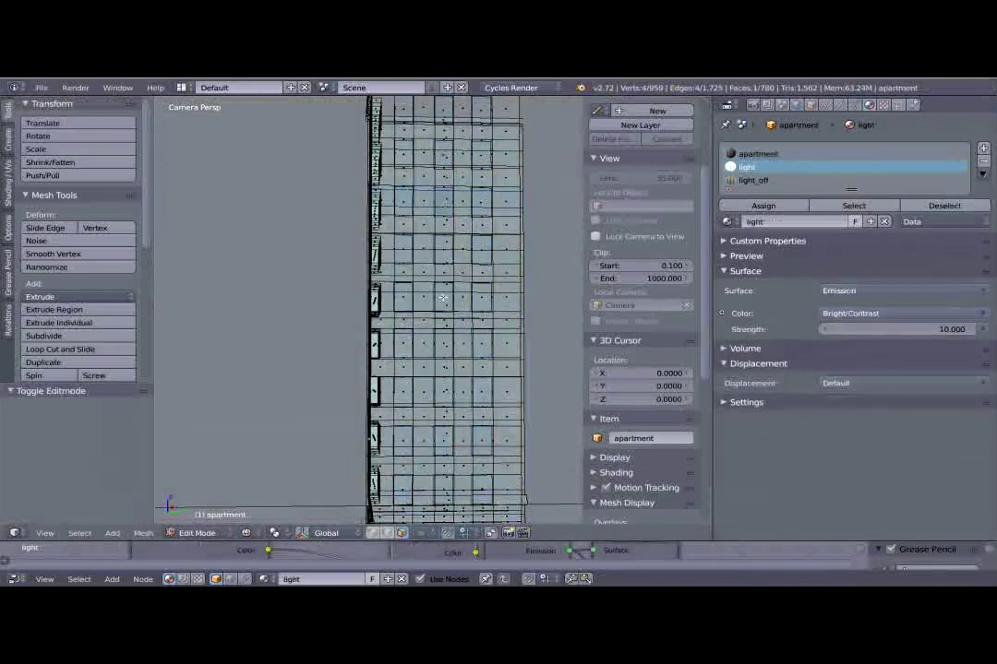
key(z)
key(z)
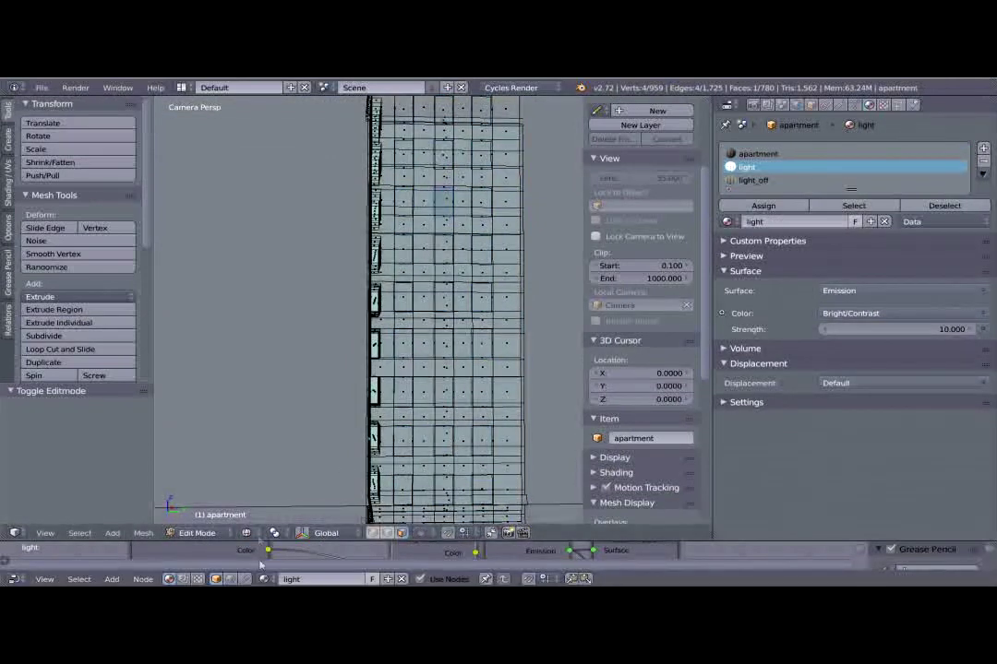
click(246, 532)
click(268, 476)
click(247, 533)
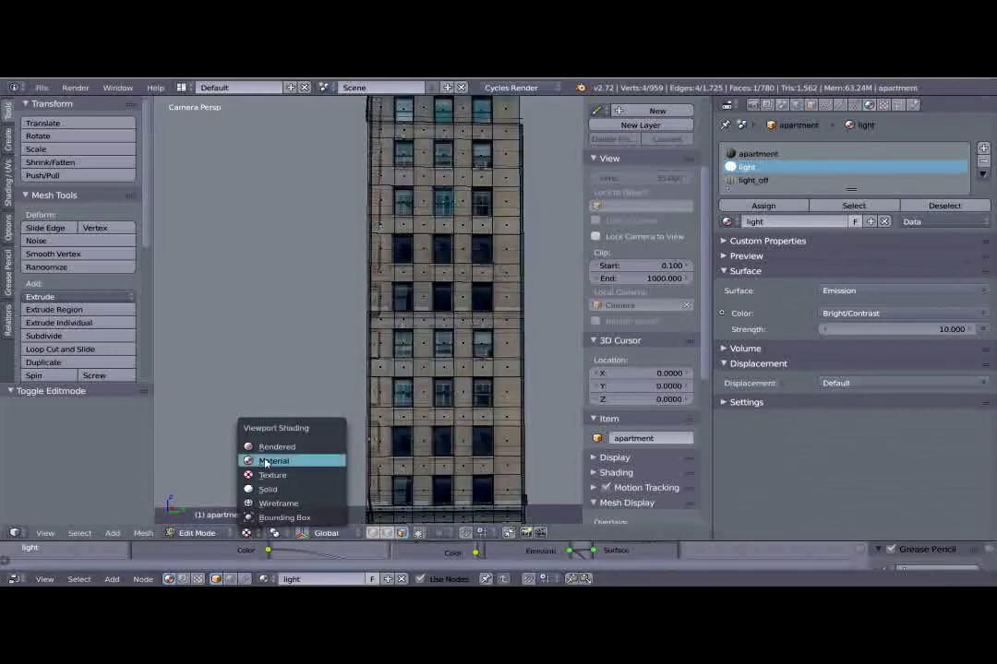
click(267, 461)
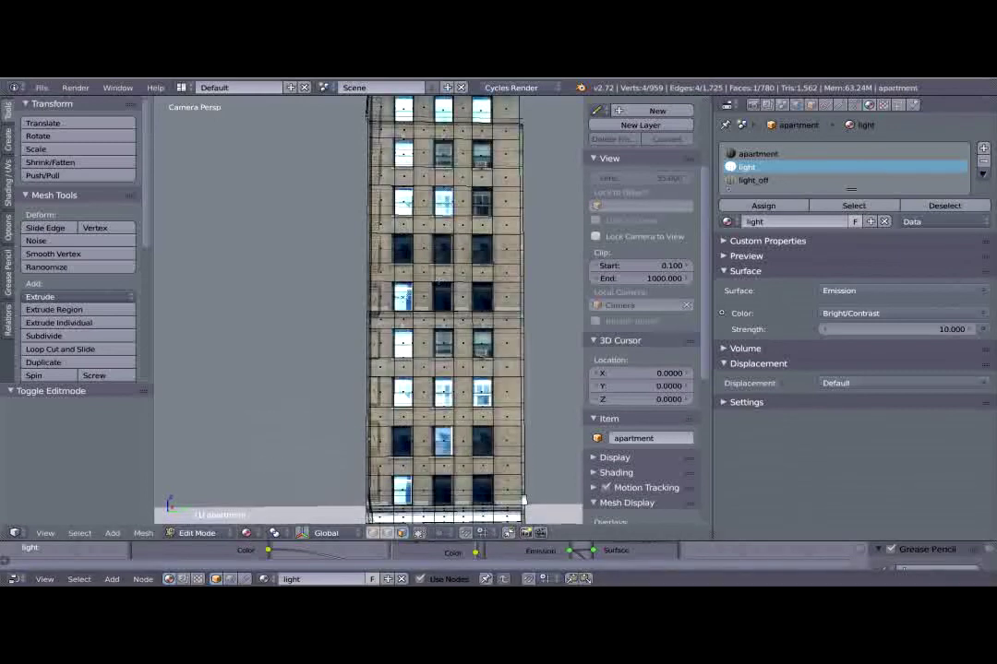
Add seven more window faces from the middle and lower floors to the selection and assign light_off to them.
shift+right_click(404, 252)
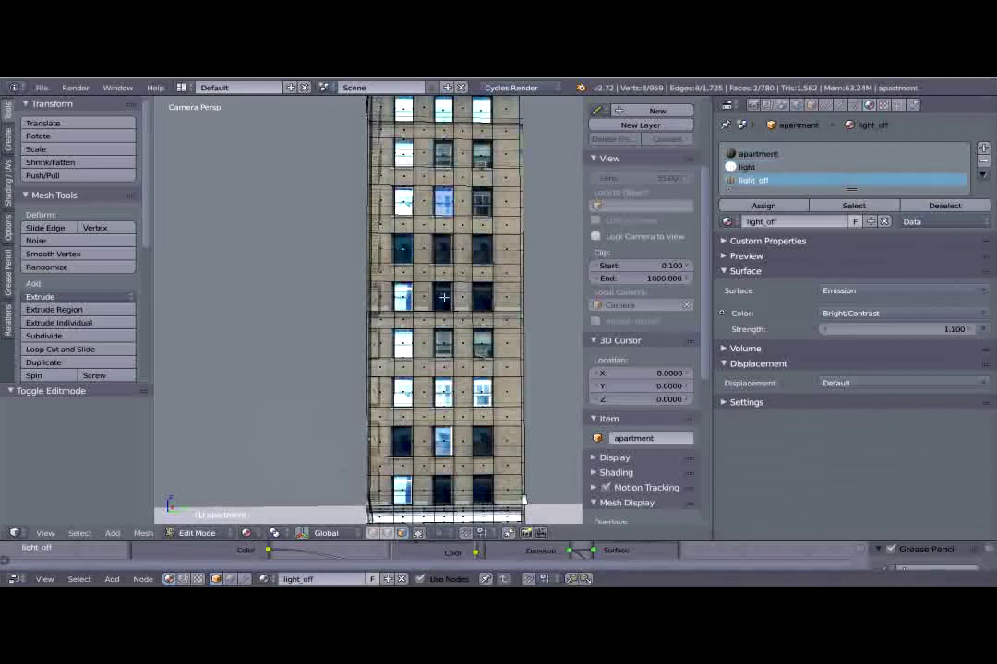
shift+right_click(444, 297)
shift+right_click(423, 296)
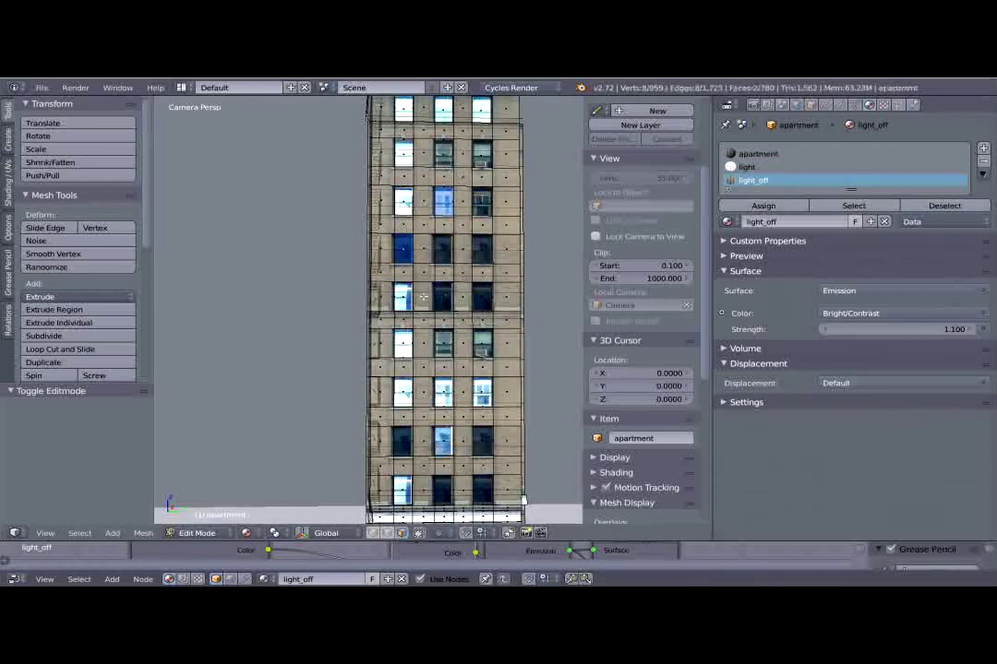
shift+right_click(444, 393)
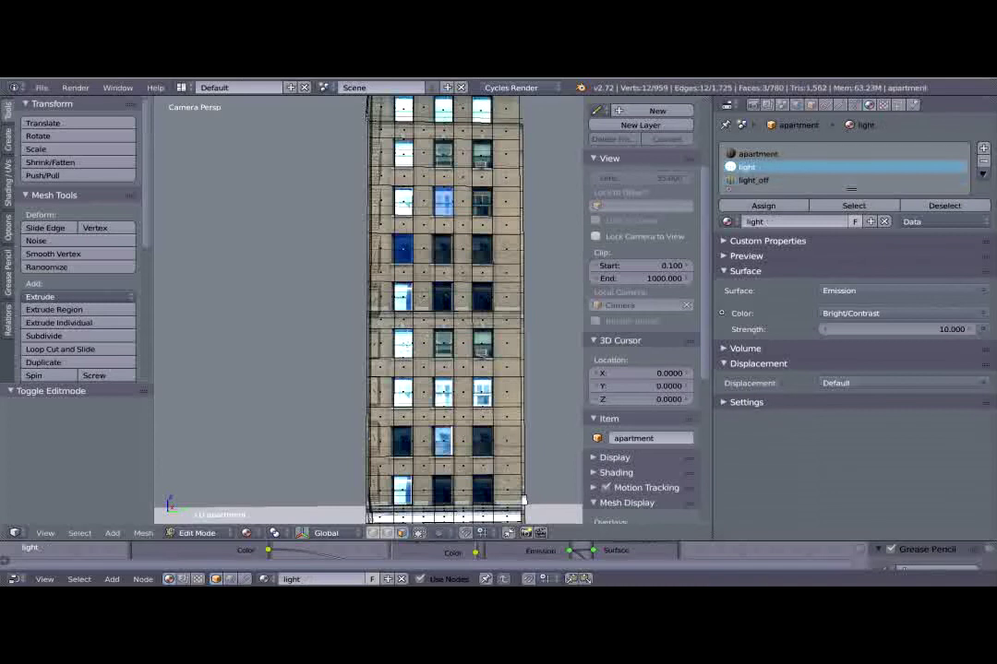
shift+right_click(403, 344)
shift+right_click(403, 392)
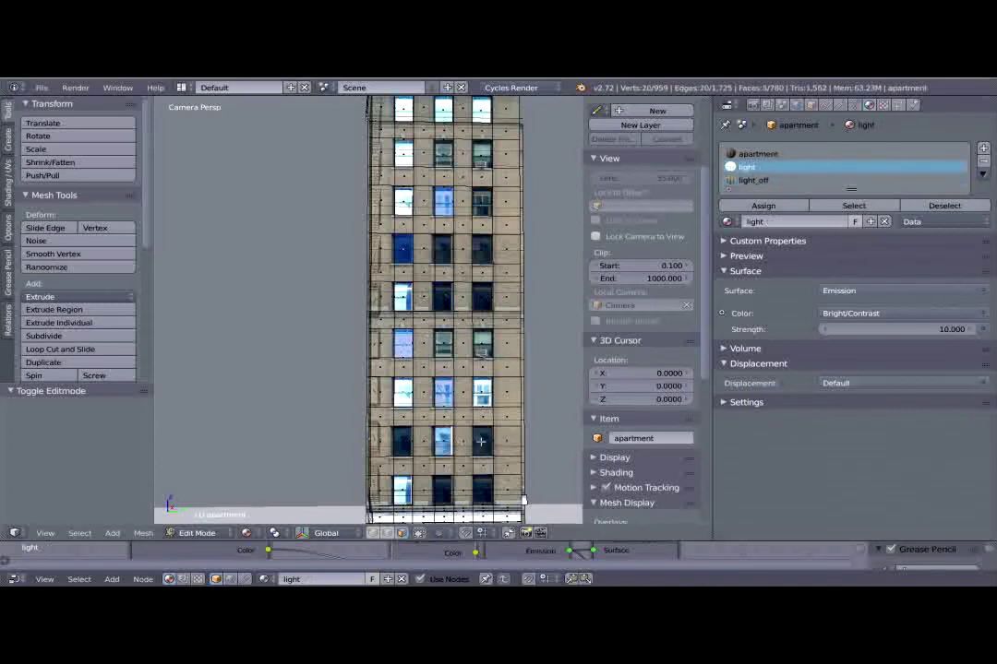
shift+right_click(481, 441)
shift+right_click(481, 493)
shift+right_click(482, 492)
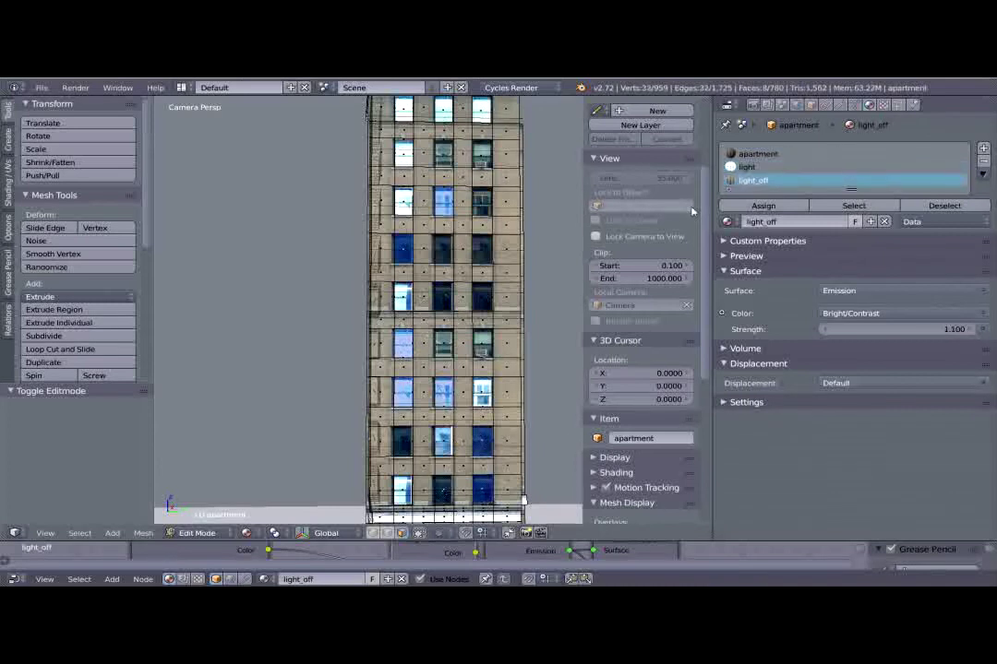
click(762, 205)
Select a single face on the facade and assign the light material to it.
right_click(502, 407)
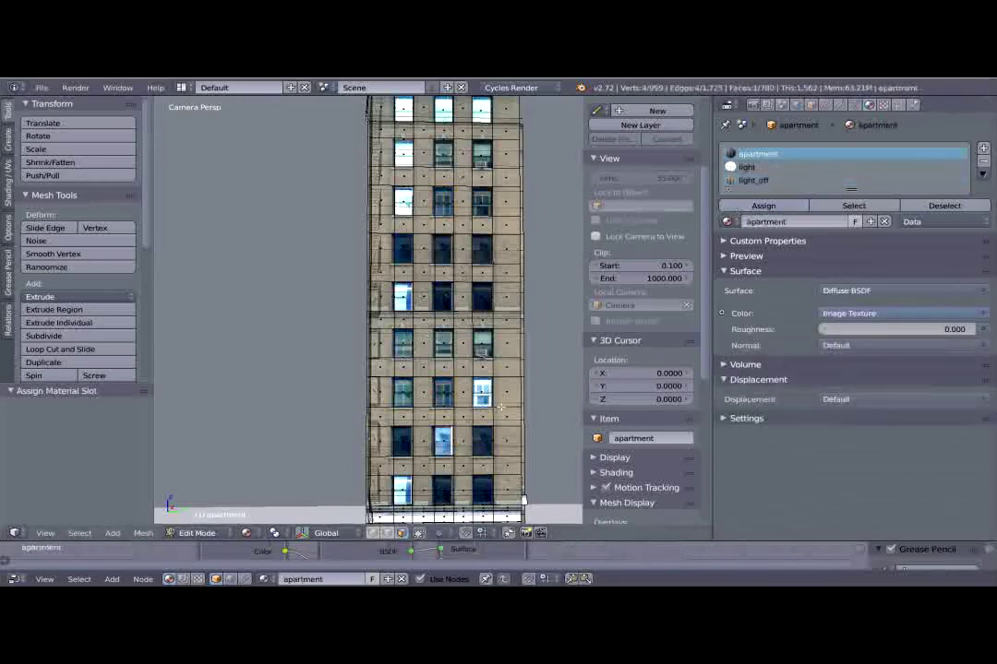
click(747, 167)
click(768, 206)
Show the building's front side in wireframe and select four window faces scattered over its lower floors.
middle_drag(249, 259, 445, 395)
key(z)
scroll(453, 433, up, 2)
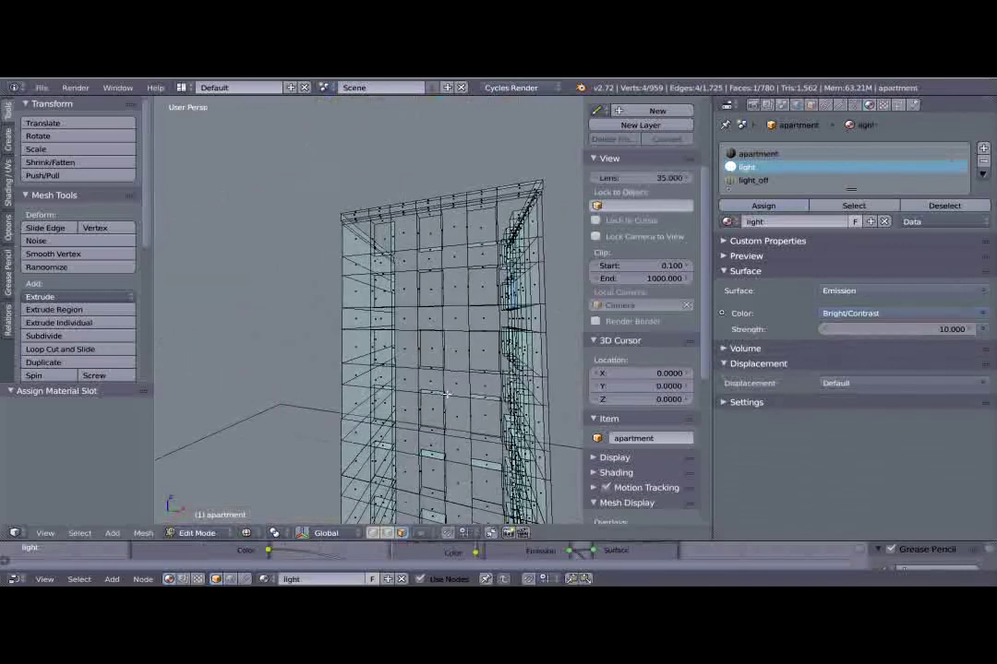
key(KP_1)
shift+middle_drag(451, 438, 391, 153)
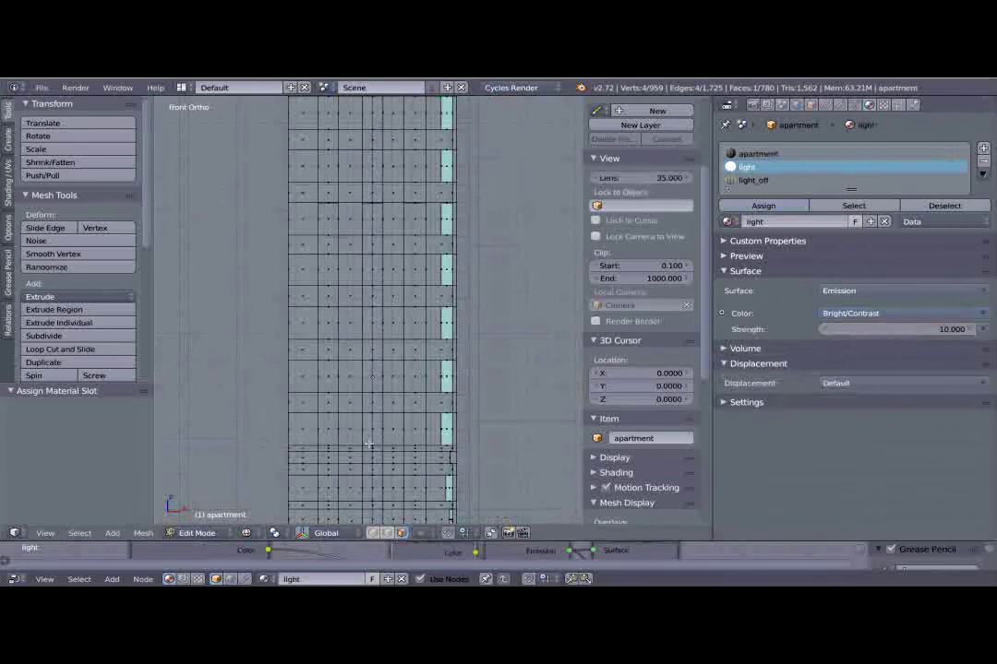
key(z)
key(z)
right_click(418, 433)
shift+right_click(401, 378)
shift+right_click(368, 376)
shift+right_click(327, 326)
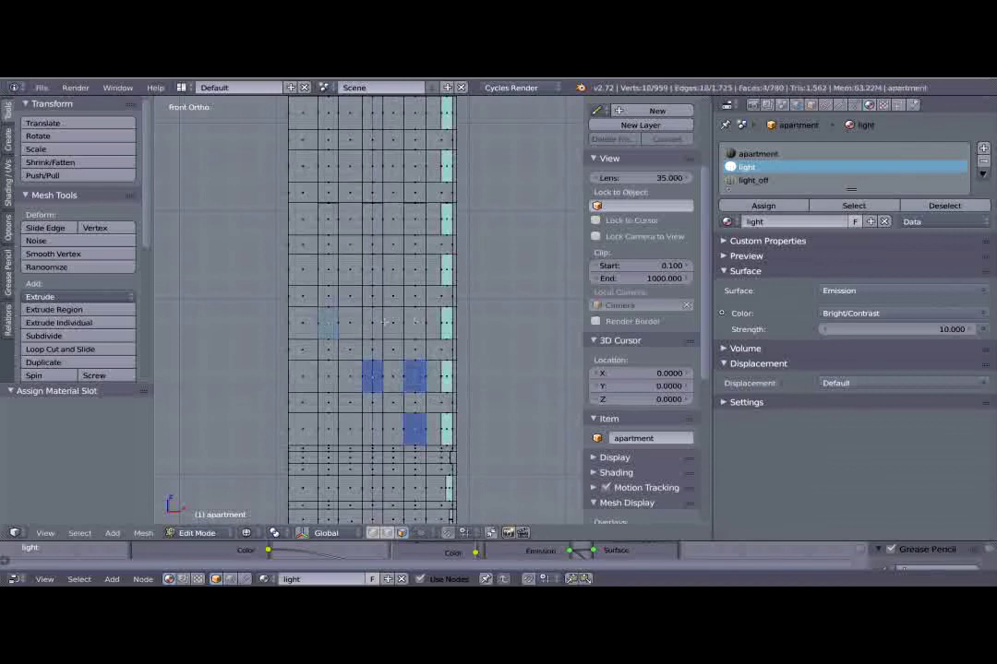
Add six more window faces from the middle floors of the front side to the selection.
shift+right_click(413, 323)
shift+right_click(380, 266)
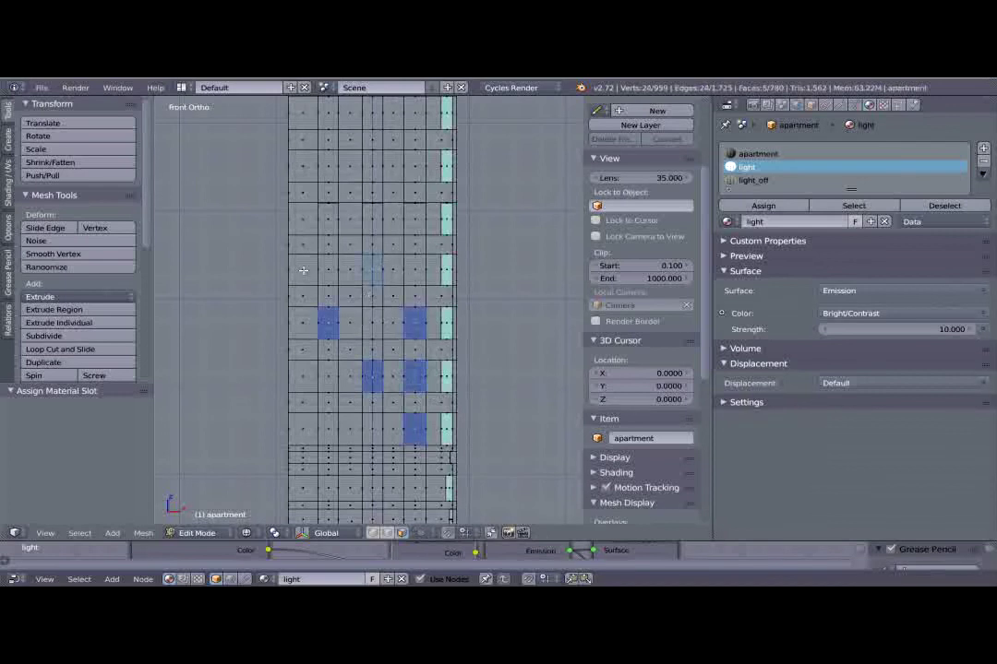
shift+right_click(325, 269)
shift+right_click(328, 219)
shift+right_click(372, 219)
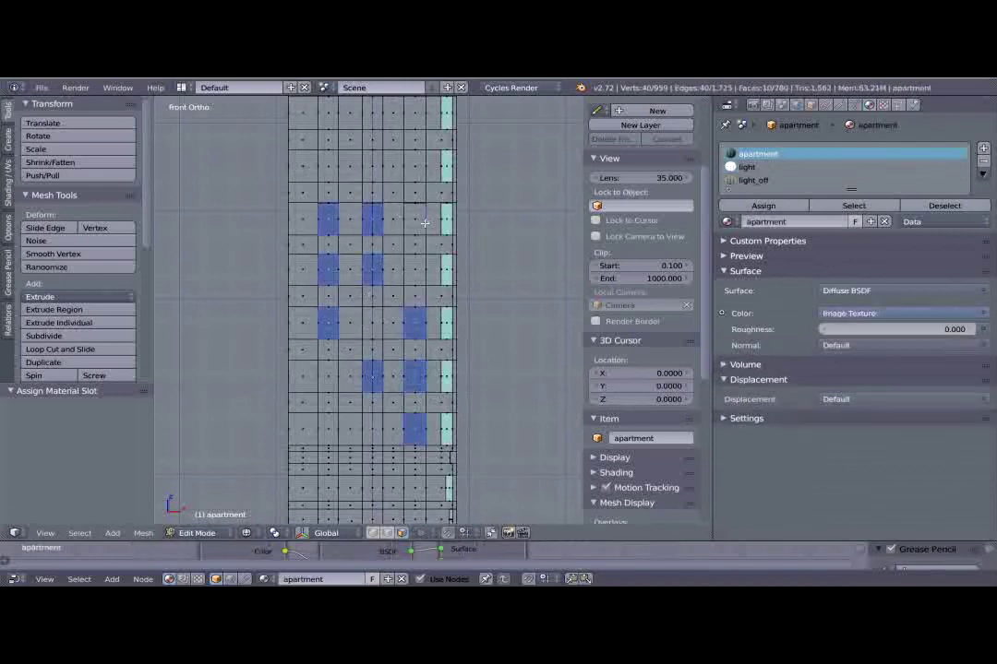
shift+right_click(426, 221)
shift+right_click(414, 220)
Add seven window faces scattered over the top floors of the front side to the selection.
shift+middle_drag(415, 220, 391, 437)
shift+right_click(355, 386)
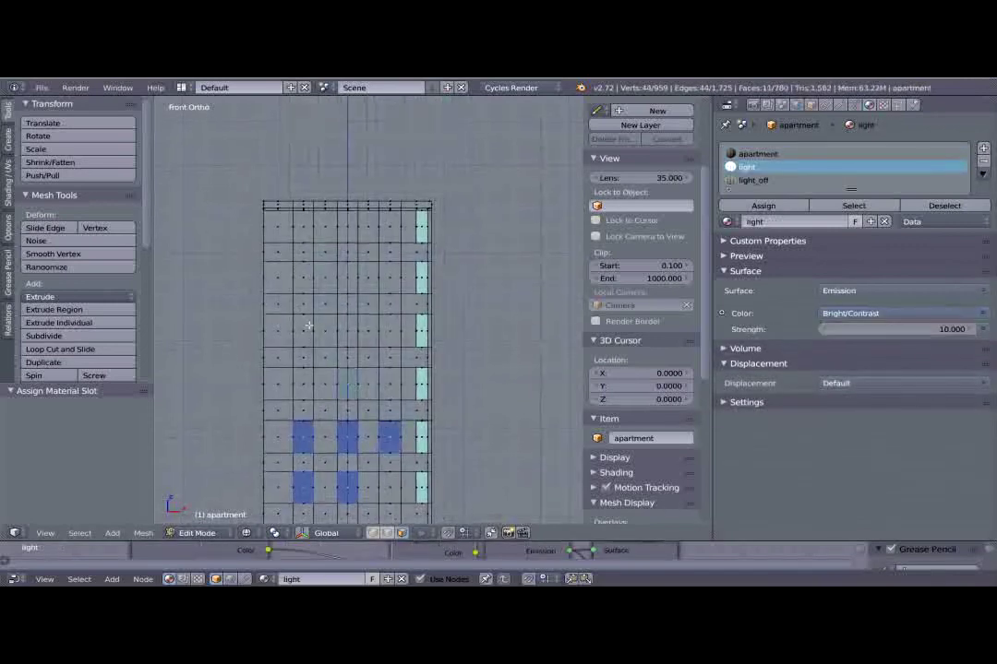
shift+right_click(389, 336)
shift+right_click(390, 277)
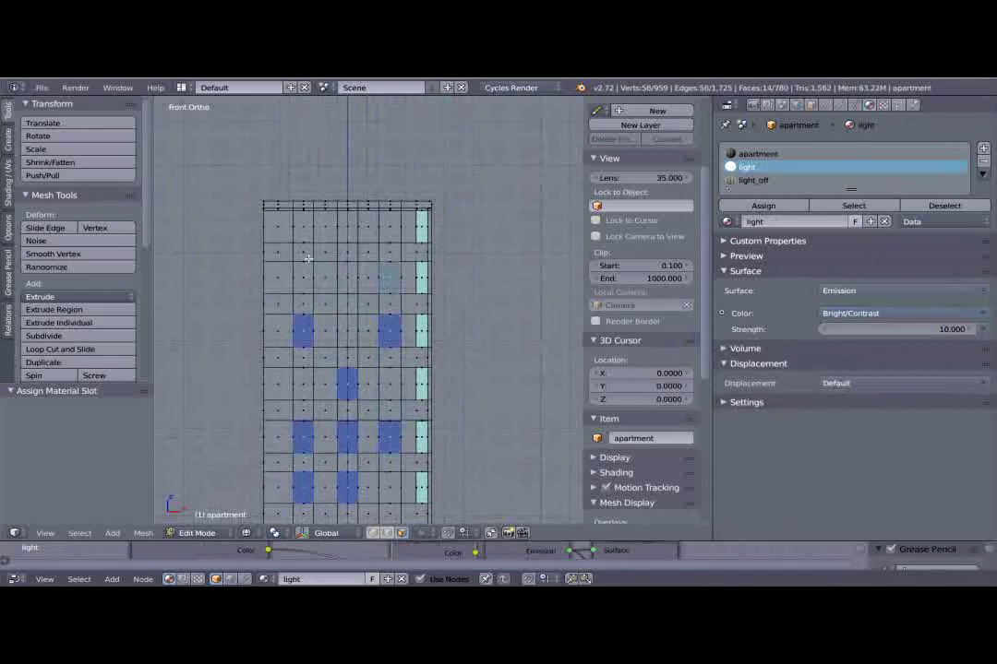
shift+right_click(303, 233)
shift+right_click(386, 232)
shift+right_click(348, 278)
Return the viewport to Material shading and assign light_off to the selected front-side windows.
middle_drag(349, 278, 498, 326)
click(247, 533)
click(267, 459)
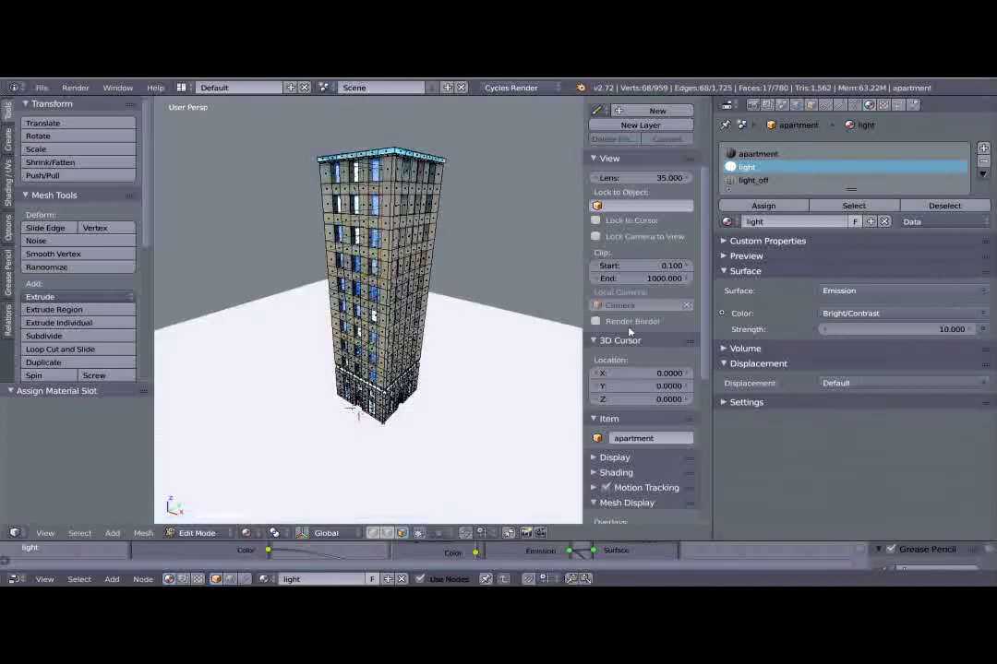
click(749, 181)
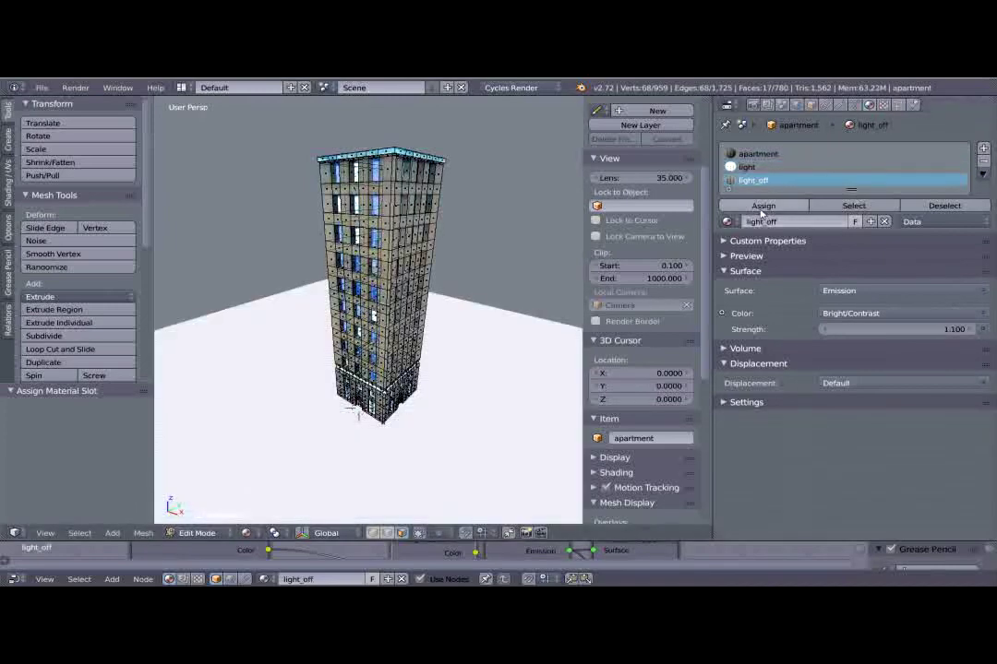
Align the camera to a corner view of the tower, walk it backwards until the building fits the frame, and render.
middle_drag(519, 335, 489, 307)
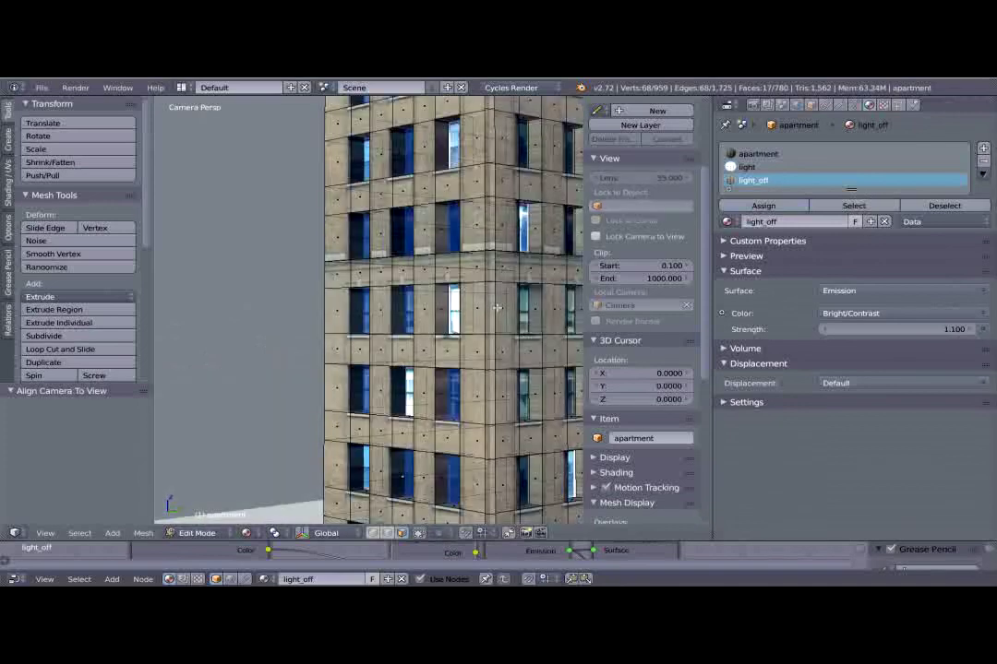
scroll(609, 287, down, 1)
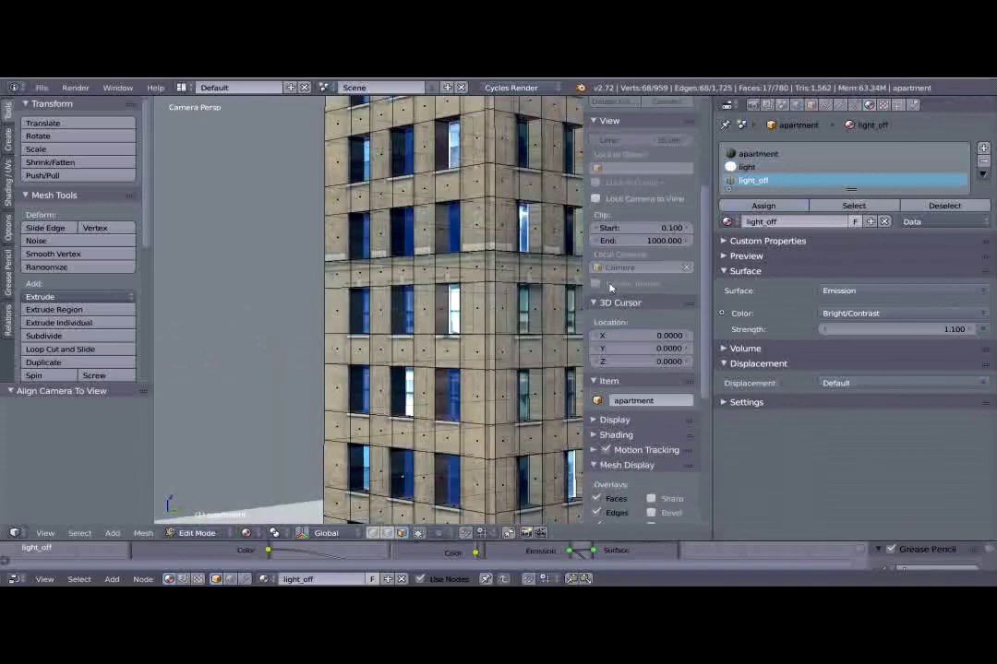
scroll(369, 310, down, 9)
key(shift+f)
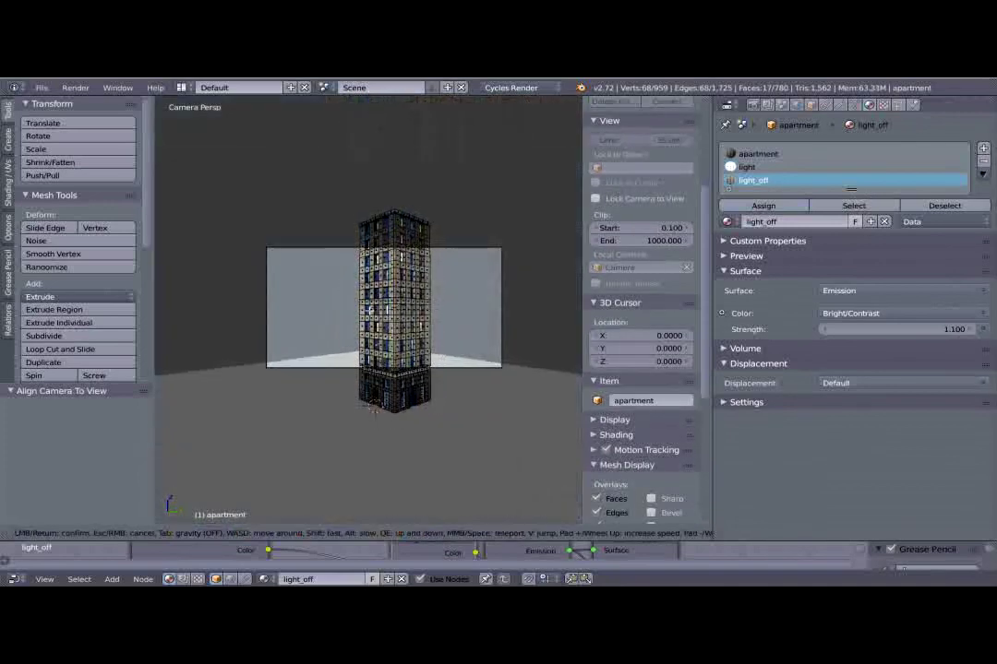
key(s)
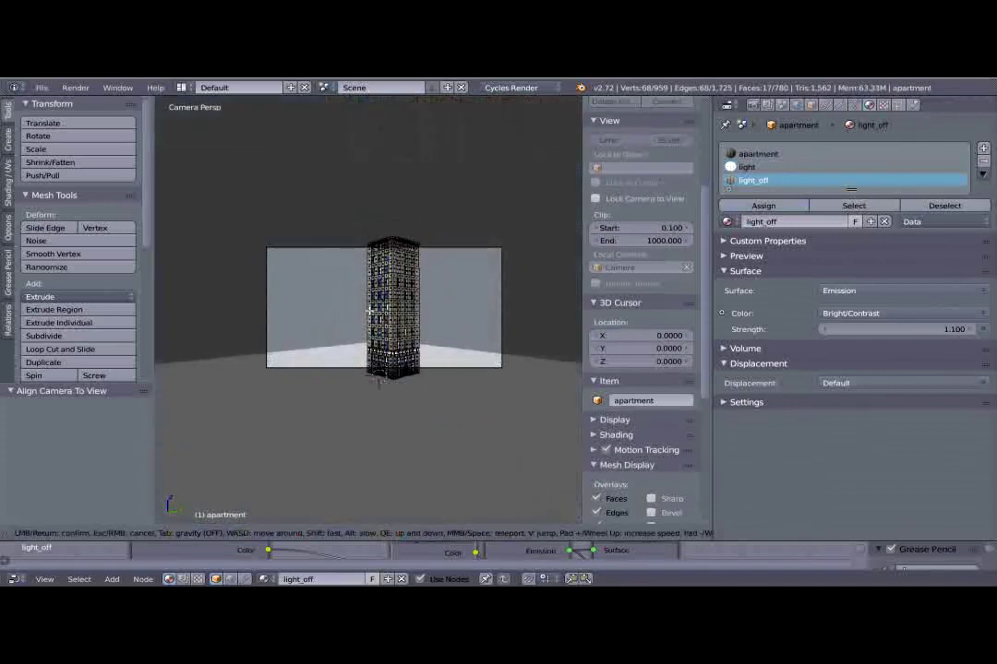
click(369, 310)
key(F12)
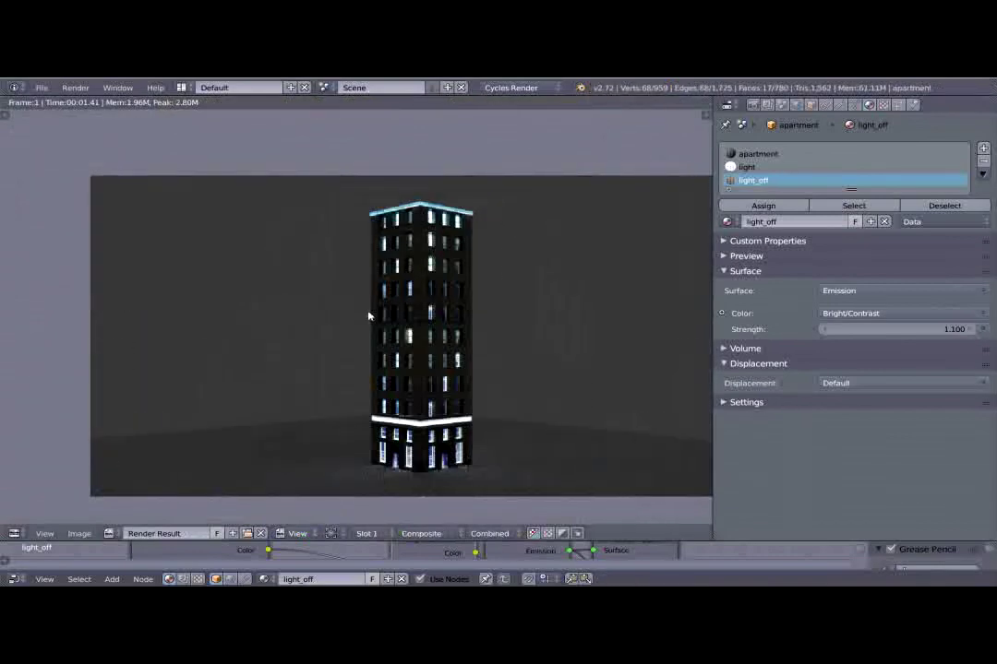
Close the render, leave Edit Mode, and walk the camera so the tower stands left of centre with free ground beside it.
key(Escape)
key(Tab)
key(shift+f)
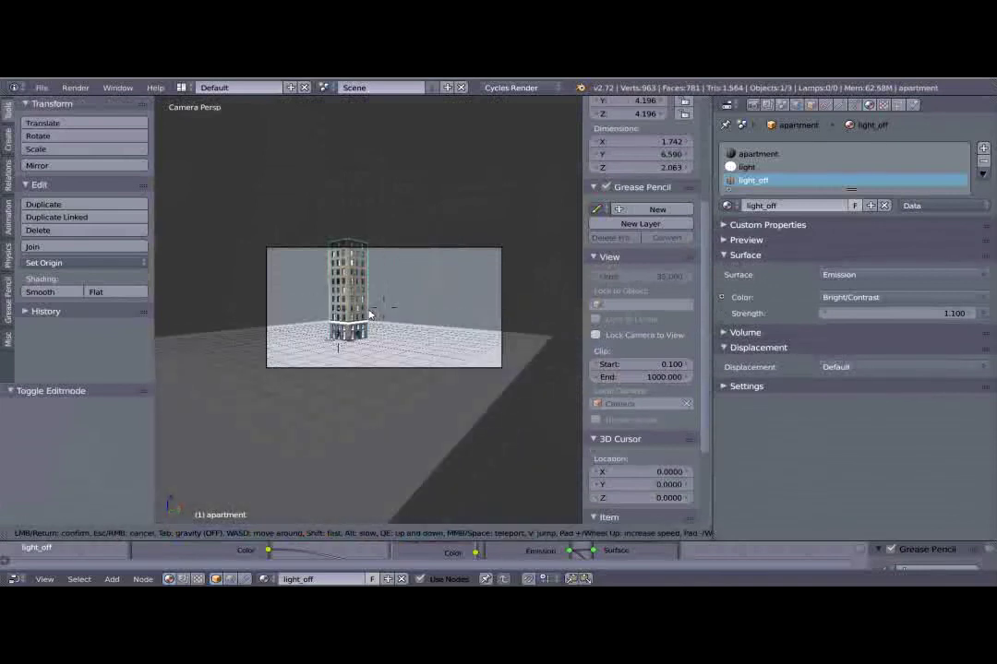
click(368, 315)
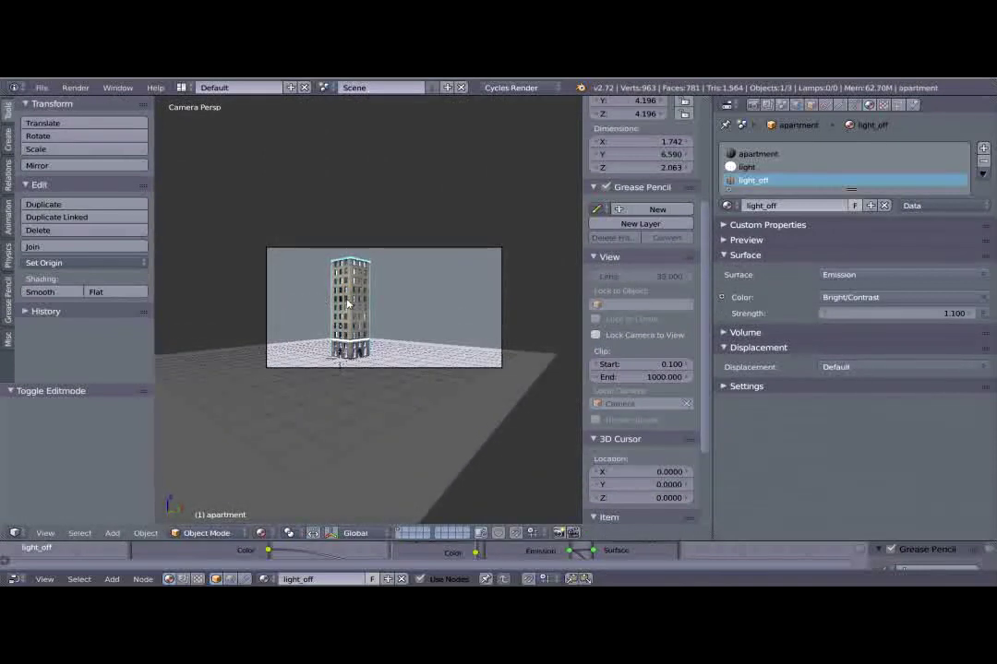
Duplicate the apartment tower and move the copy about 3.45 units along the Y axis.
key(shift+d)
key(y)
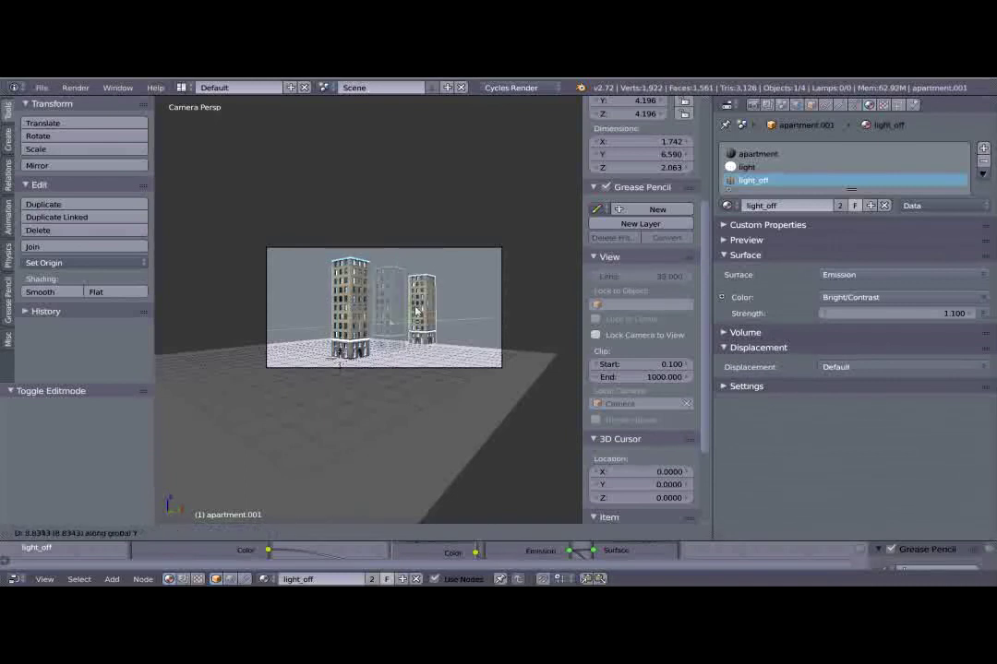
click(388, 323)
Duplicate the second tower about 3.96 units along the X axis and scale the new copy by about 2.62.
key(shift+d)
key(y)
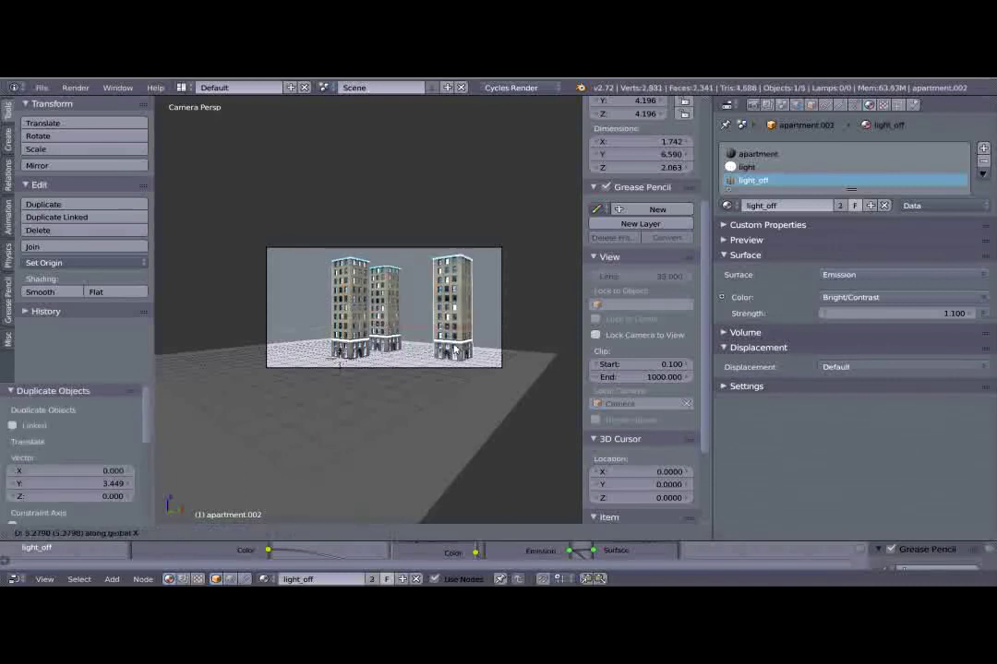
click(436, 349)
key(s)
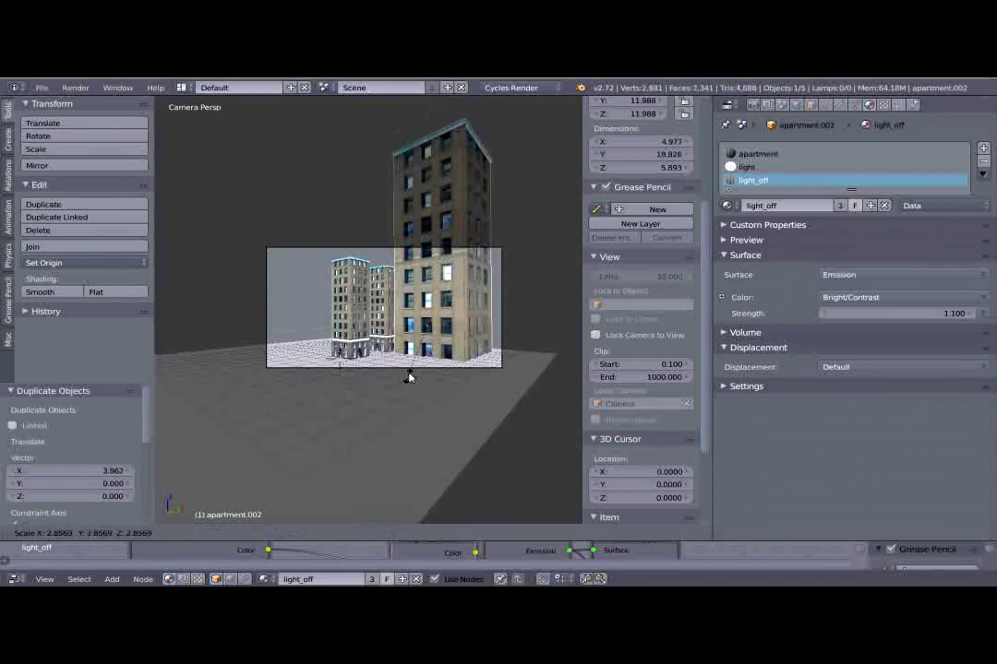
click(414, 373)
key(g)
key(y)
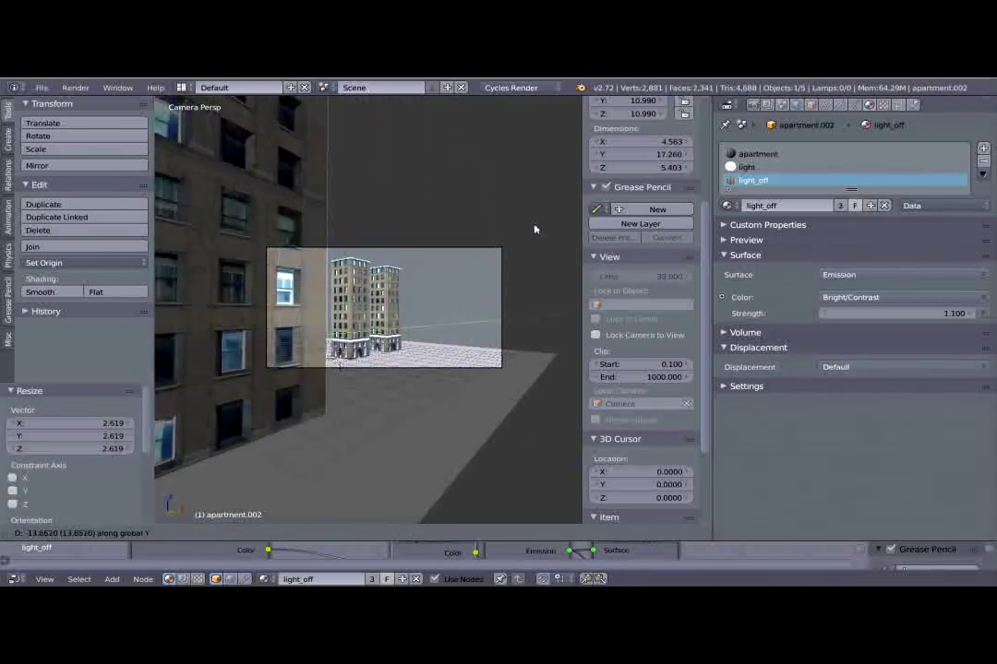
click(386, 165)
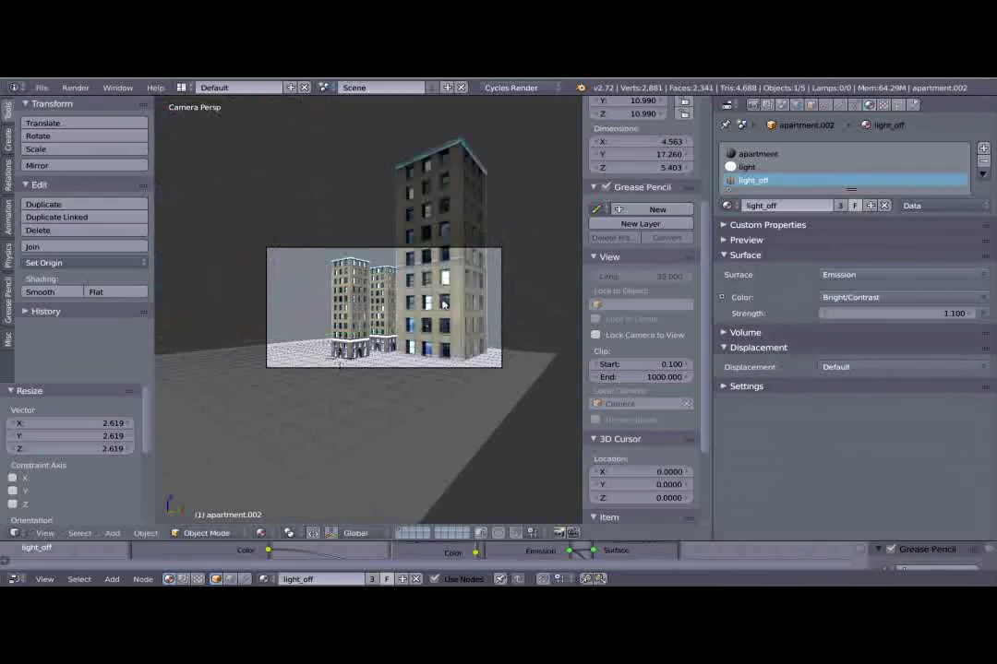
Delete the enlarged tower copy and duplicate the original apartment tower about 5.64 units along the X axis.
key(Delete)
right_click(390, 314)
right_click(355, 304)
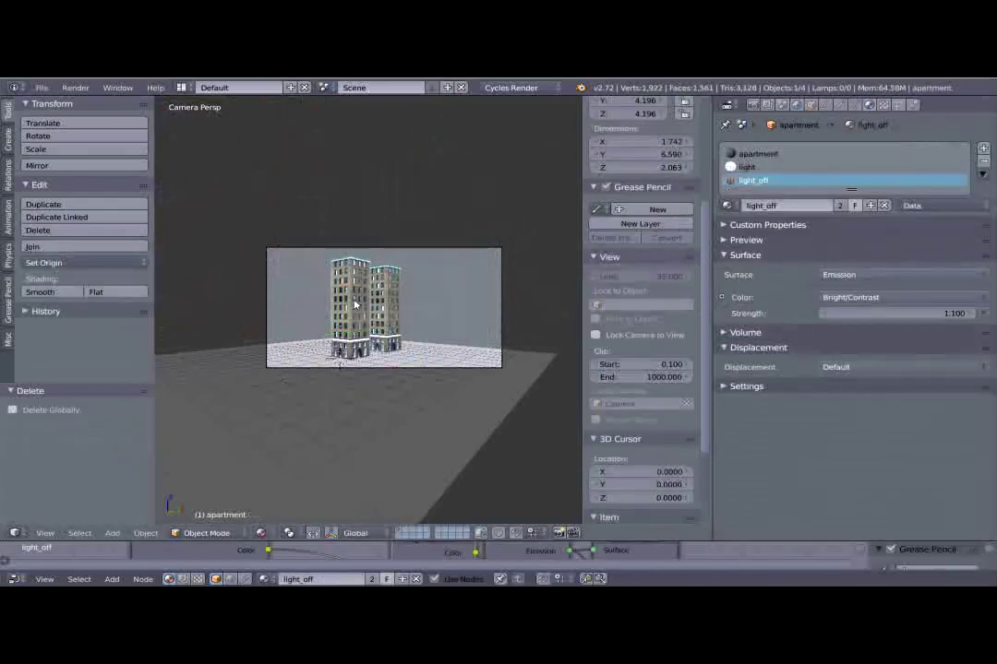
key(shift+d)
key(x)
click(437, 332)
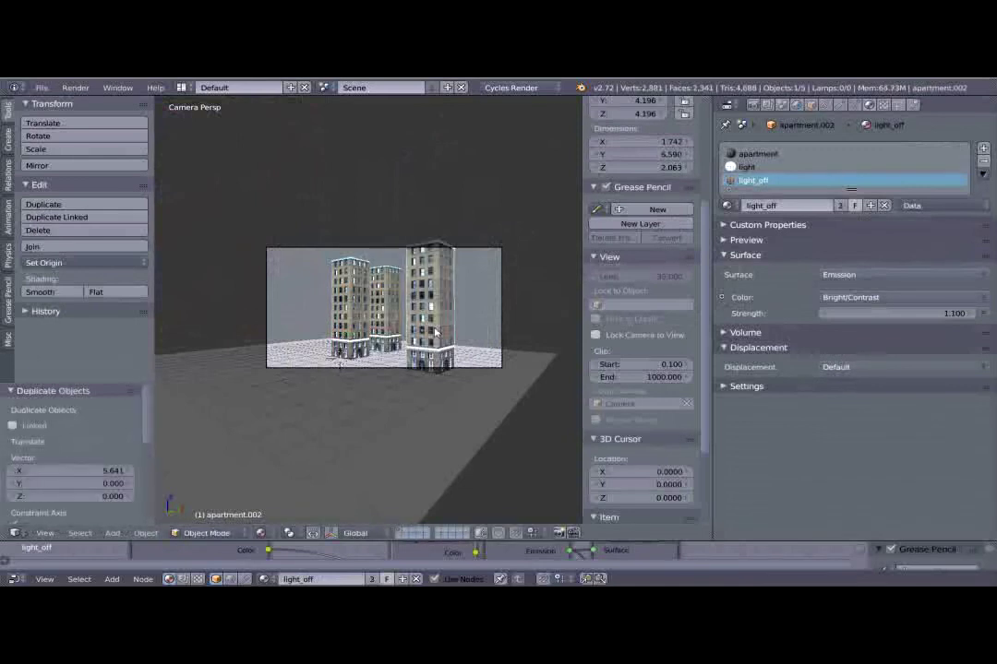
Move the new tower about -5.87 units along Y, and shift it by about 3.36, 2.69 and 0.24 units in X, Y and Z.
key(g)
key(y)
click(337, 397)
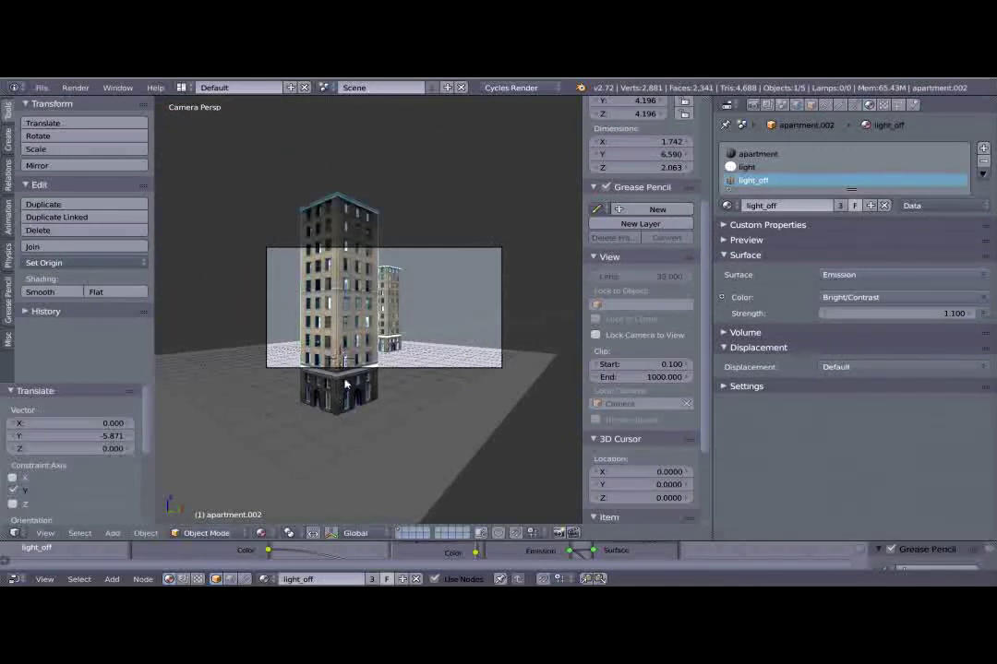
key(g)
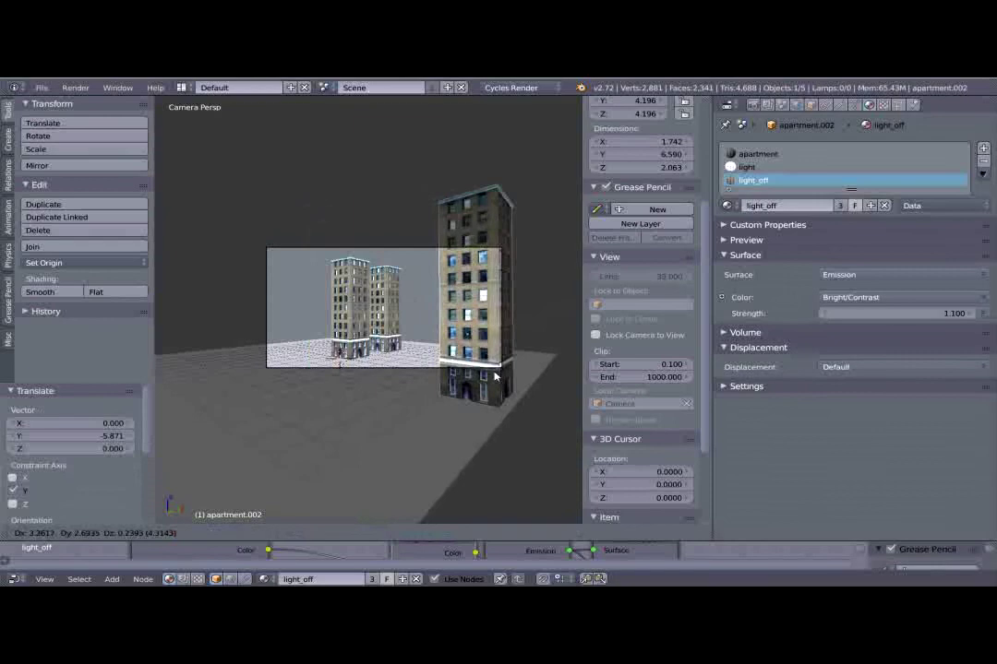
click(494, 378)
Adjust the camera so the two far towers stand near the frame's edge beside the foreground tower, render, and close the result.
middle_drag(359, 314, 369, 315)
key(F12)
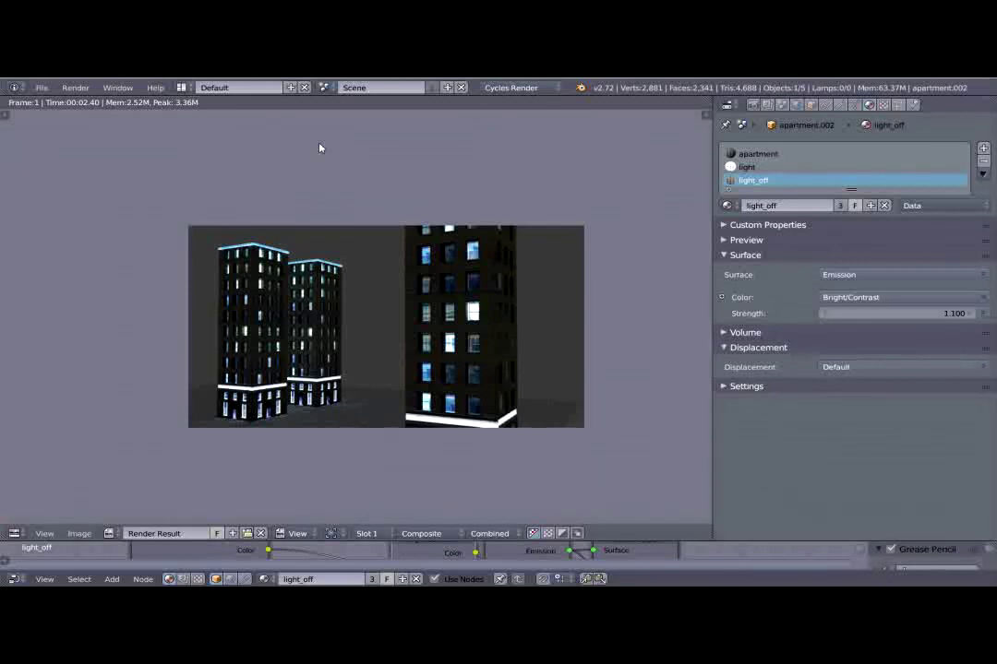
key(Escape)
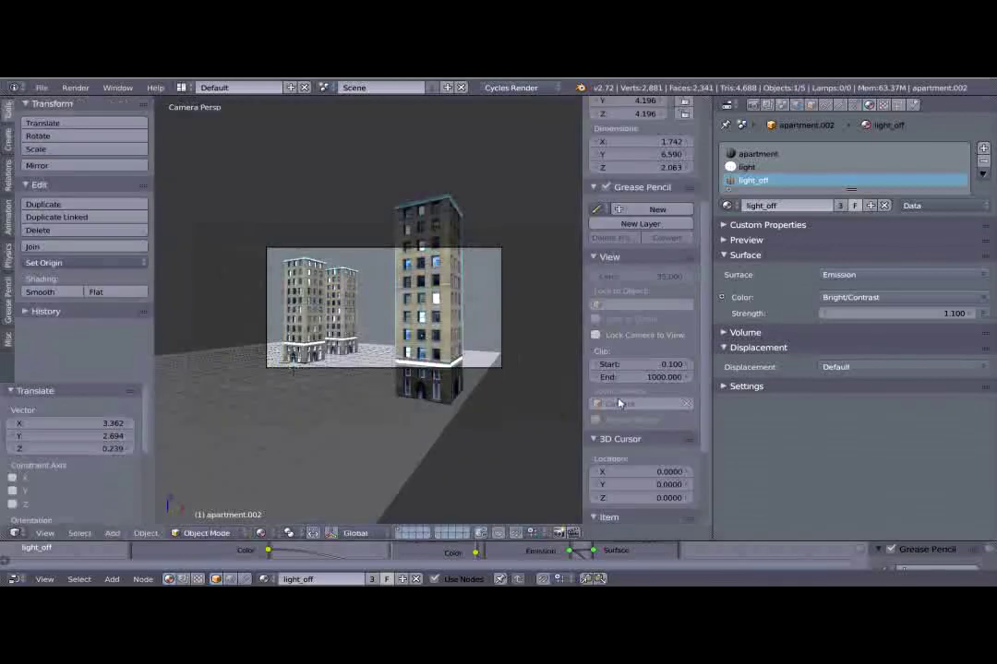
Enter Edit Mode on the foreground tower and add a horizontal loop cut along the window sills of a middle storey.
scroll(561, 284, up, 8)
shift+middle_drag(506, 290, 487, 307)
shift+middle_drag(245, 294, 432, 303)
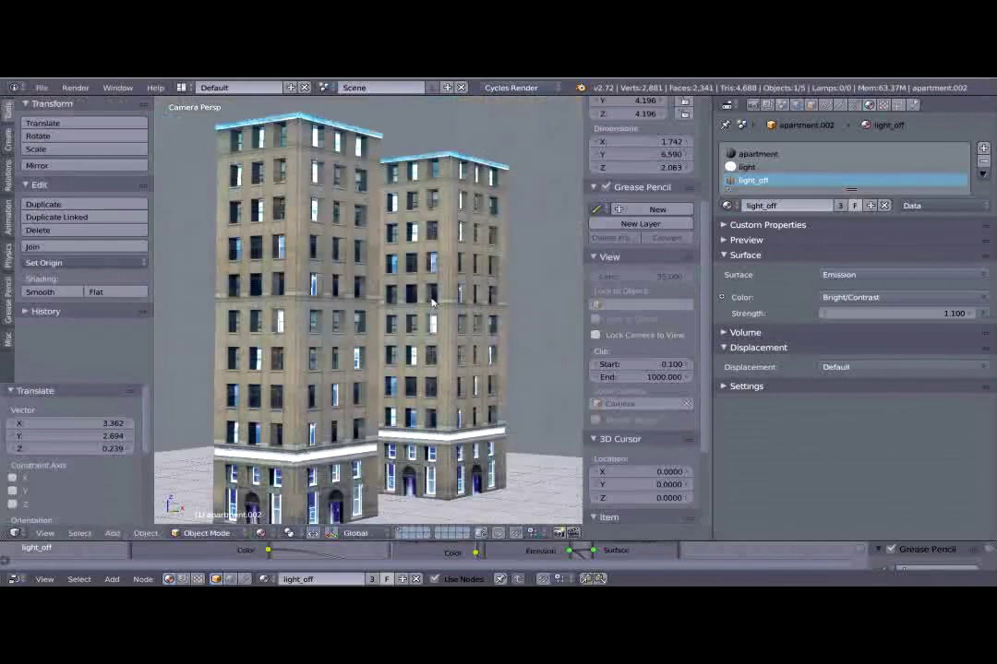
key(Tab)
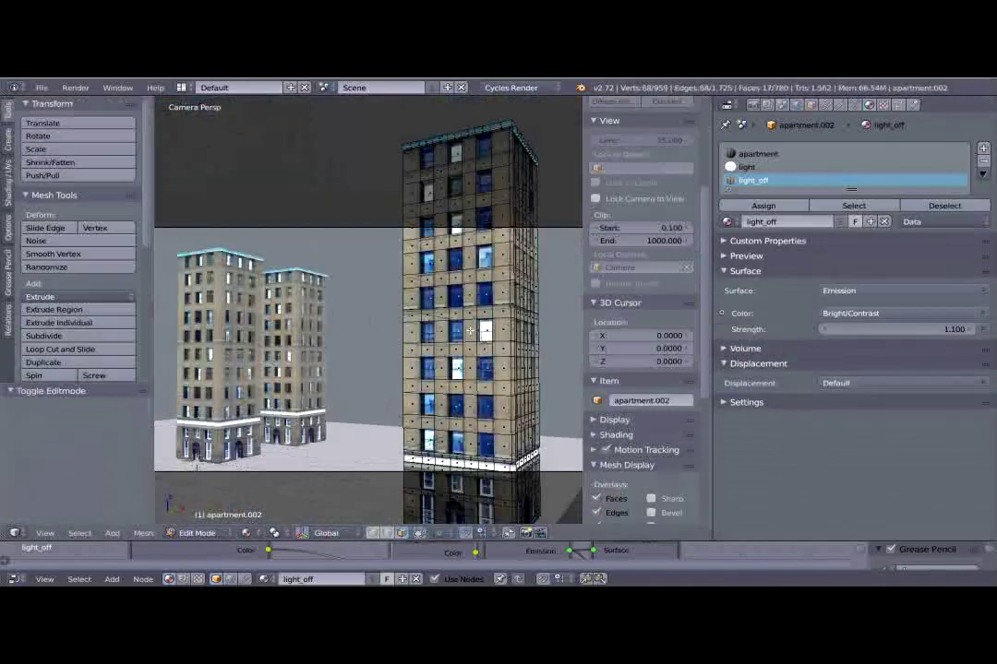
right_click(470, 331)
scroll(470, 330, up, 6)
shift+middle_drag(417, 307, 205, 162)
scroll(404, 306, up, 2)
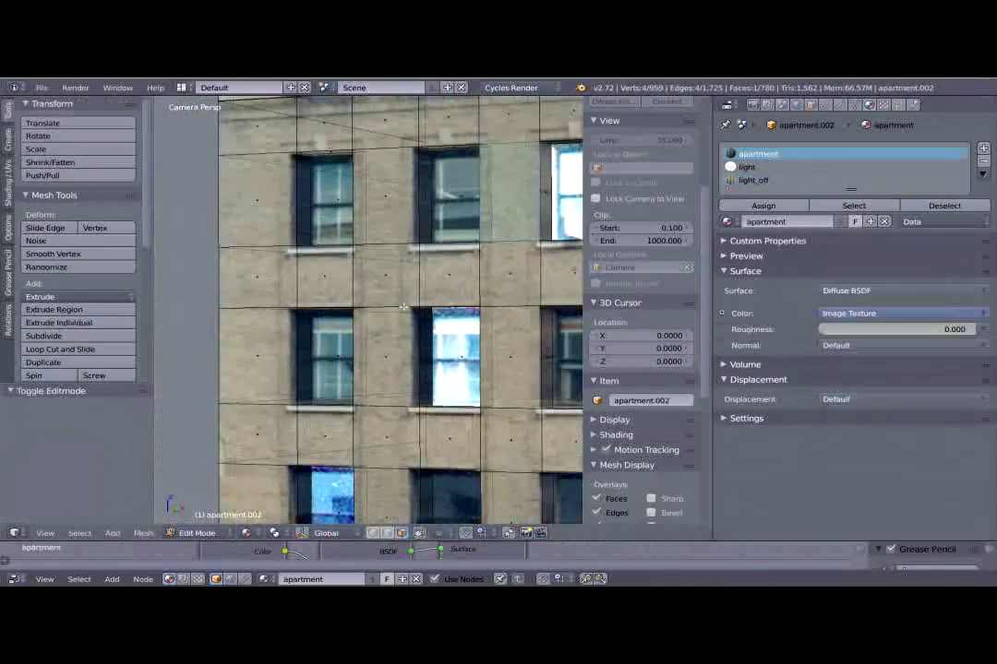
scroll(403, 307, up, 3)
key(ctrl+r)
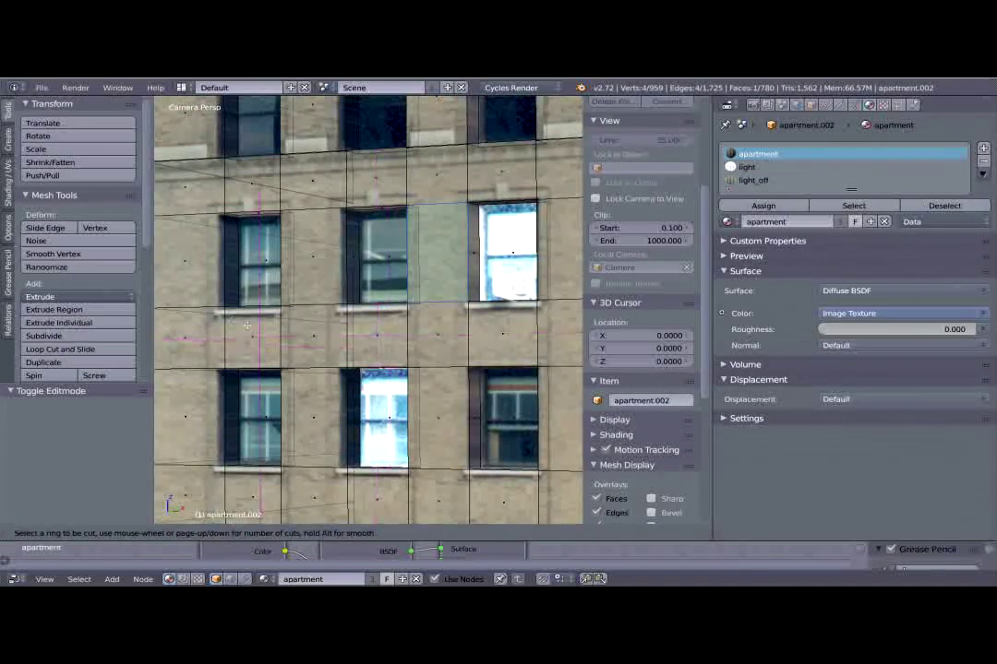
click(247, 324)
click(214, 305)
Select the three sill faces under that window row in face mode and extrude them about -0.072 along Y.
right_click(215, 305)
key(ctrl+Tab)
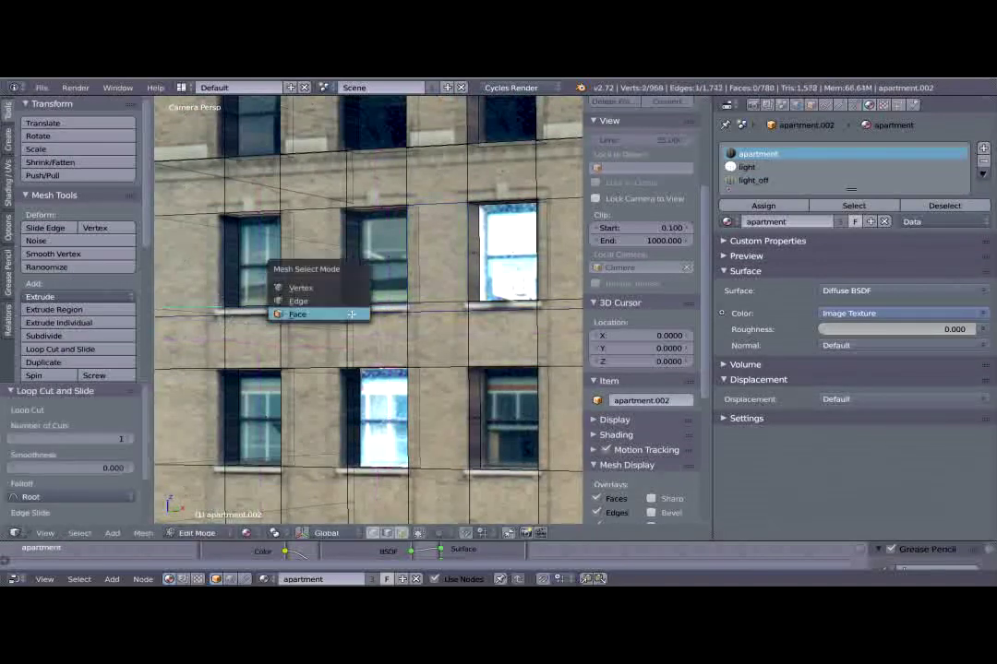
click(319, 313)
shift+right_click(374, 308)
shift+right_click(256, 312)
middle_drag(405, 339, 472, 240)
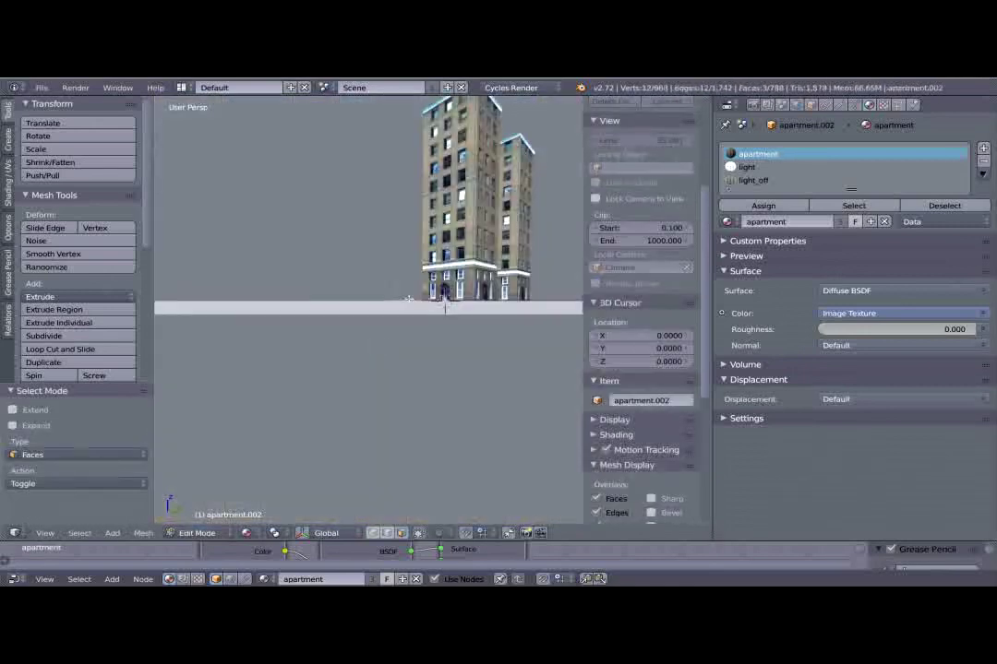
middle_drag(471, 241, 430, 332)
scroll(434, 304, up, 5)
key(e)
click(433, 336)
scroll(430, 331, down, 5)
middle_drag(369, 406, 428, 383)
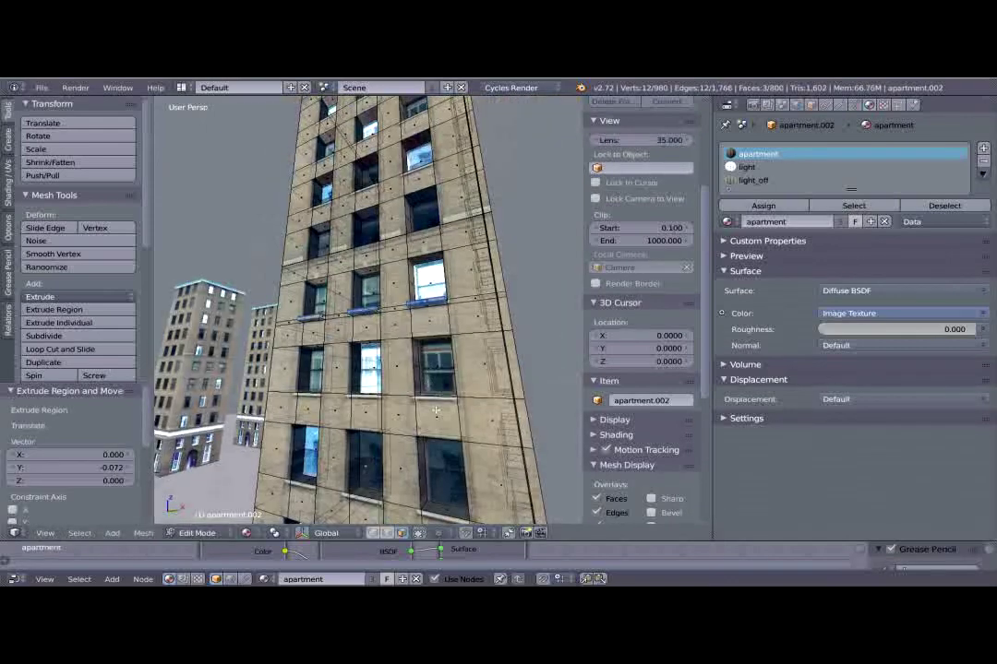
Render the scene and examine the extruded window sills on the foreground tower up close.
key(F12)
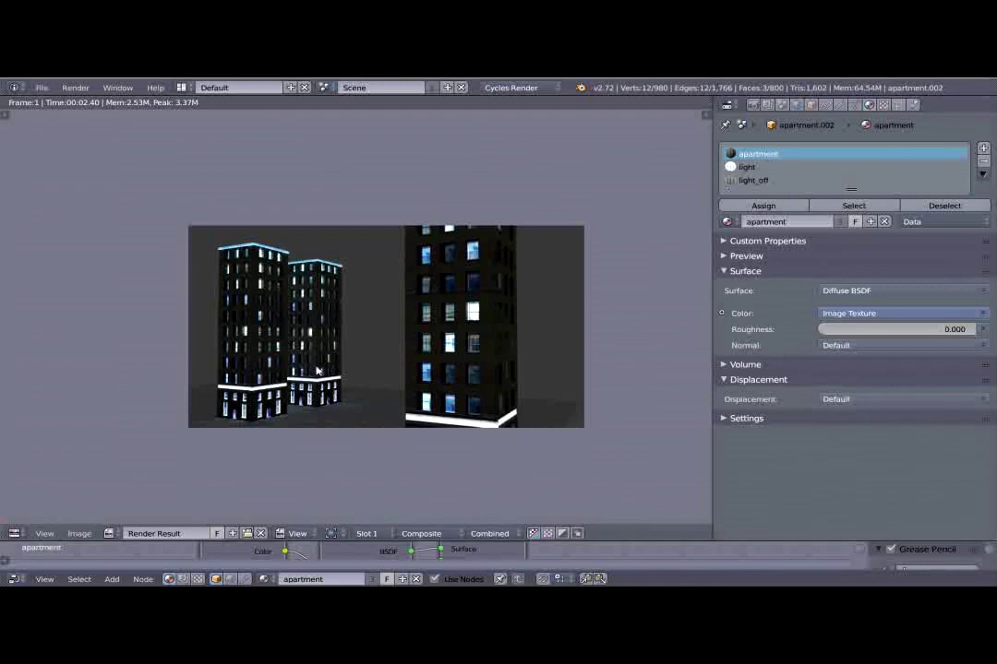
scroll(350, 347, up, 2)
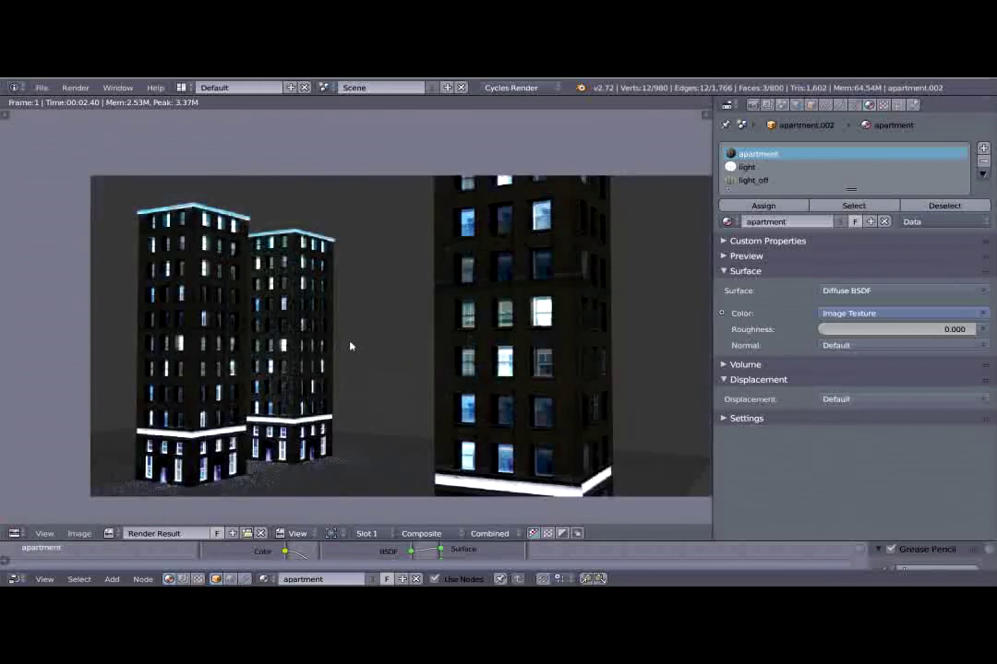